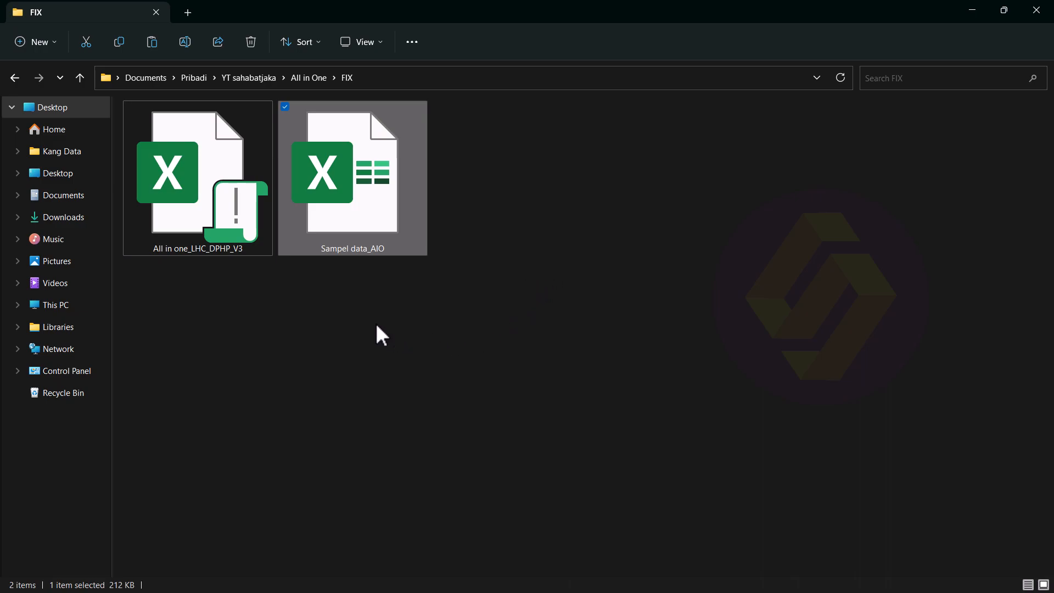
Step: Compress both Excel workbooks into a WinRAR archive named FIX.rar and select it
left_click(297, 290)
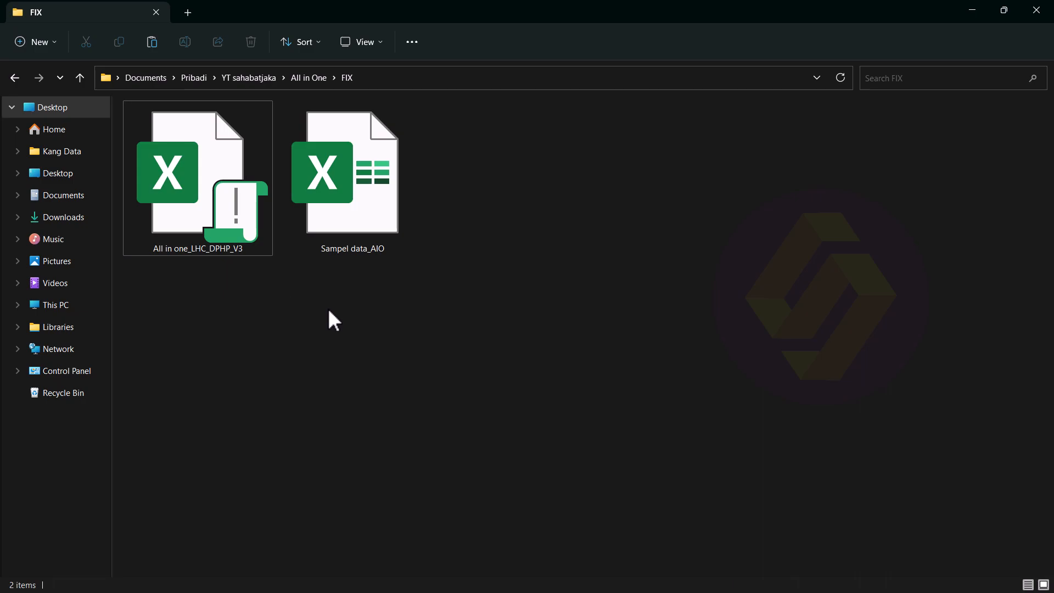
left_click_drag(657, 322, 192, 193)
right_click(192, 194)
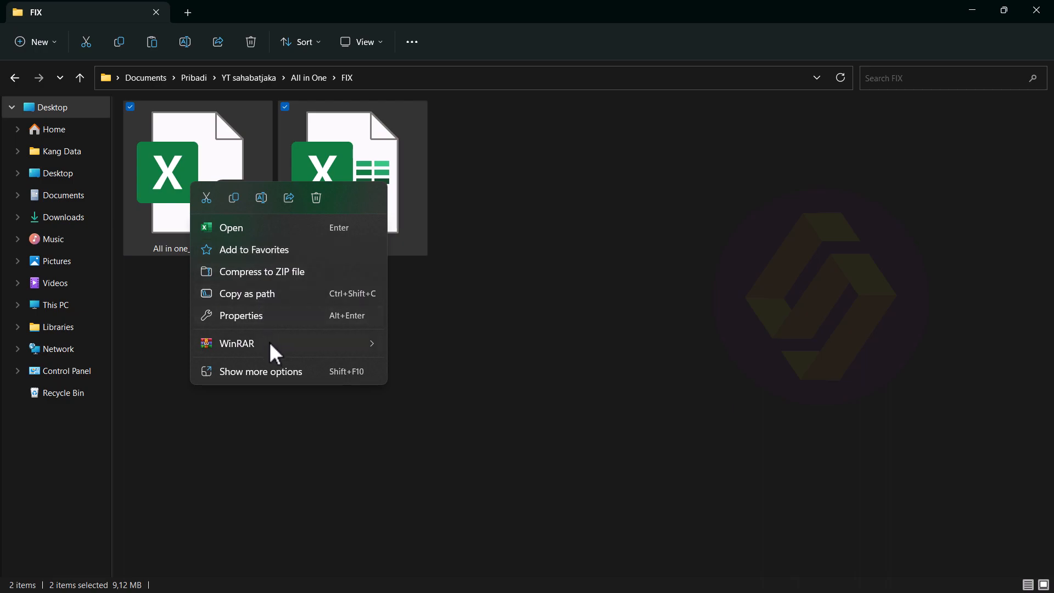
mouse_move(316, 343)
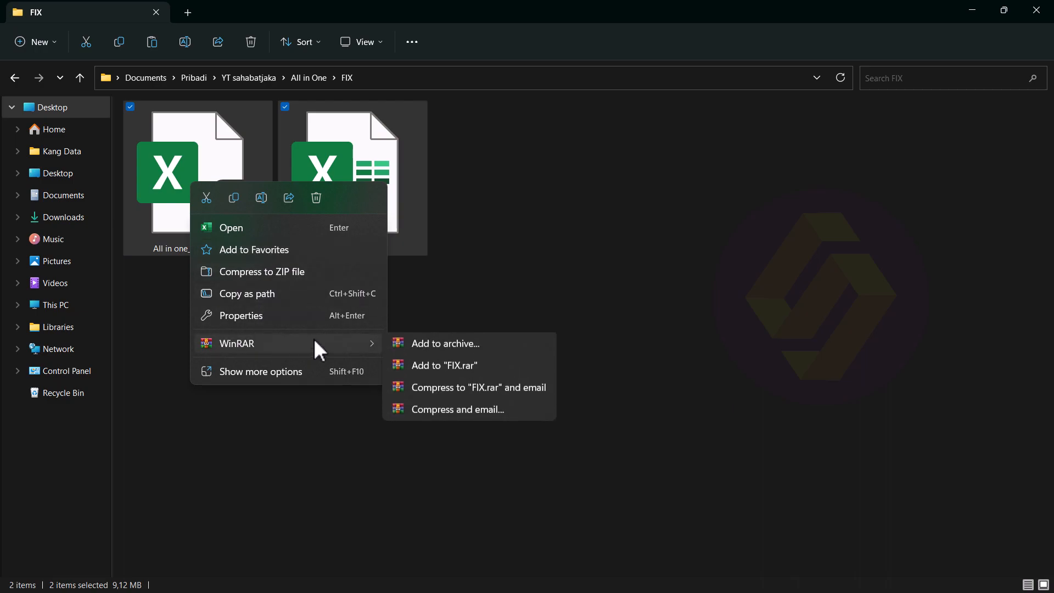
left_click(489, 366)
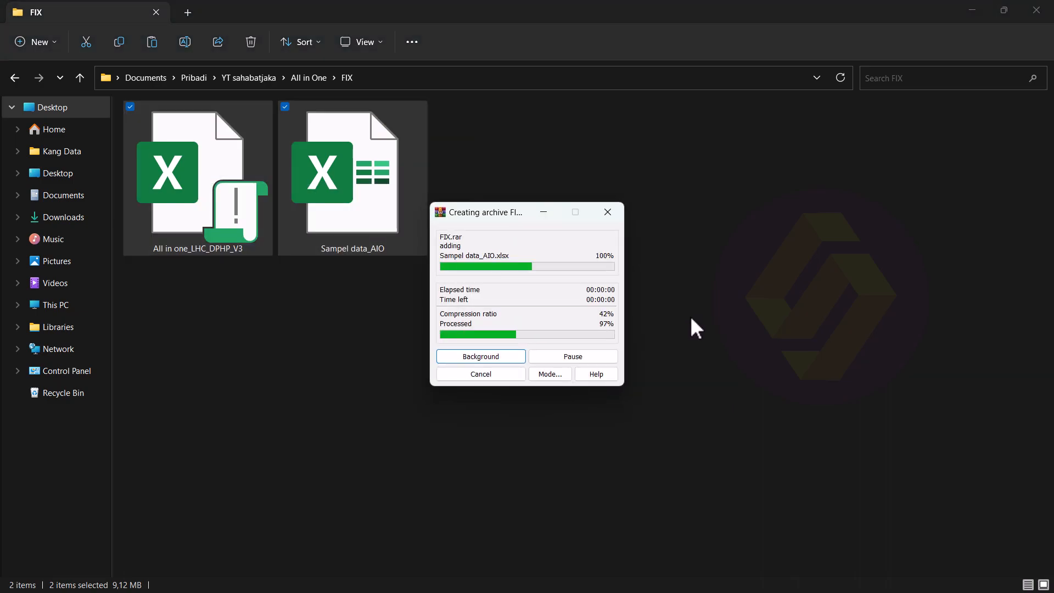
left_click(455, 285)
left_click(387, 216)
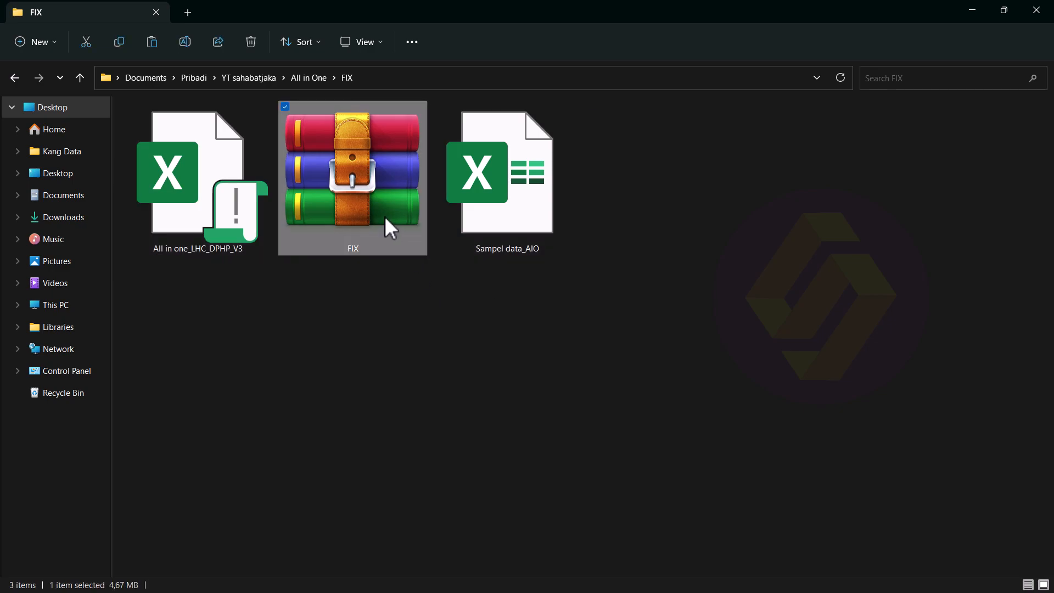
Step: Extract FIX.rar into a FIX subfolder and check its contents
right_click(344, 199)
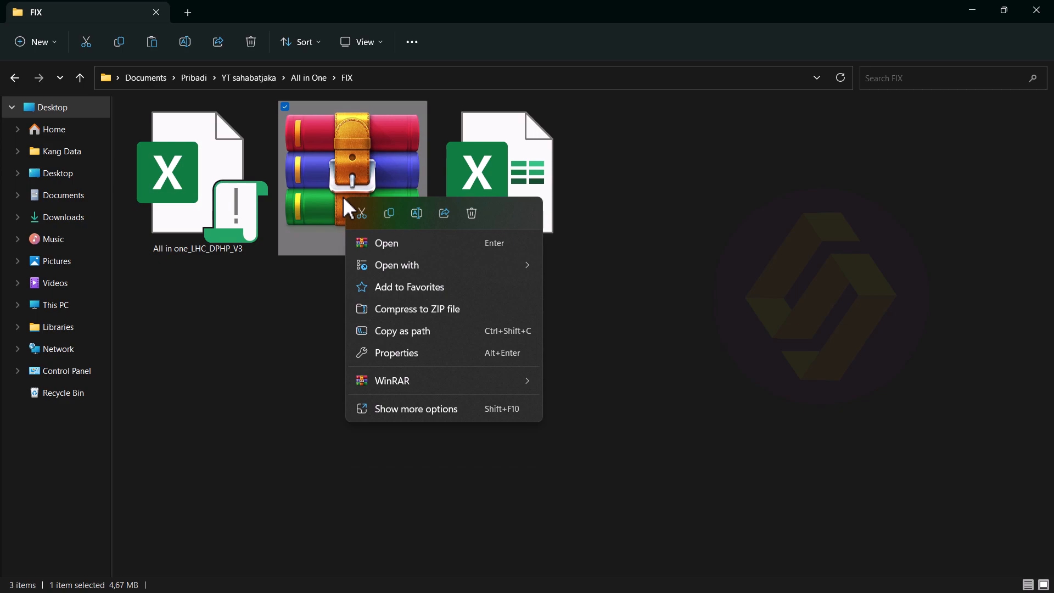
mouse_move(494, 375)
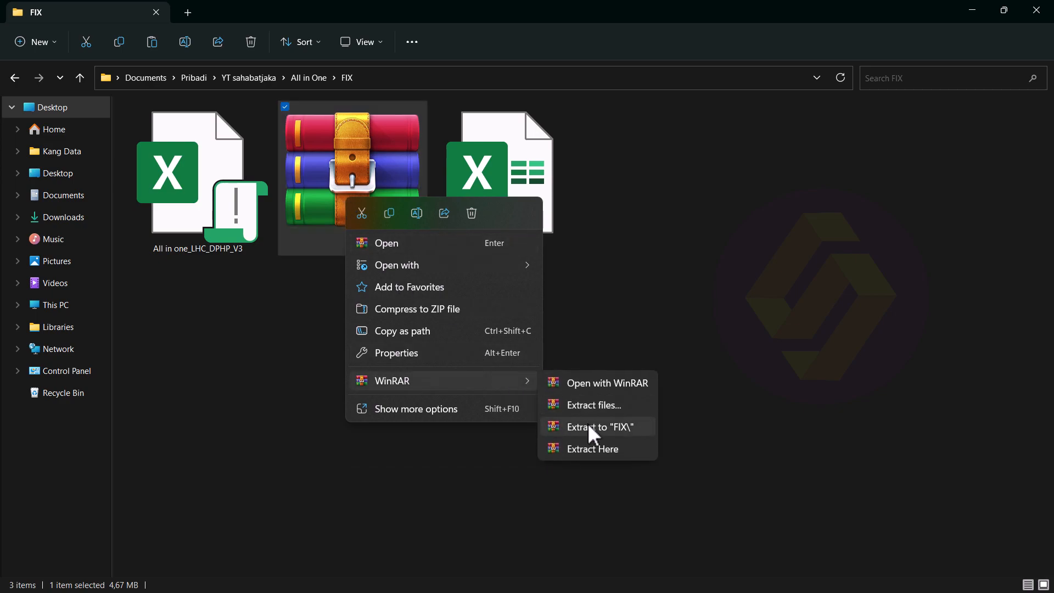
left_click(623, 428)
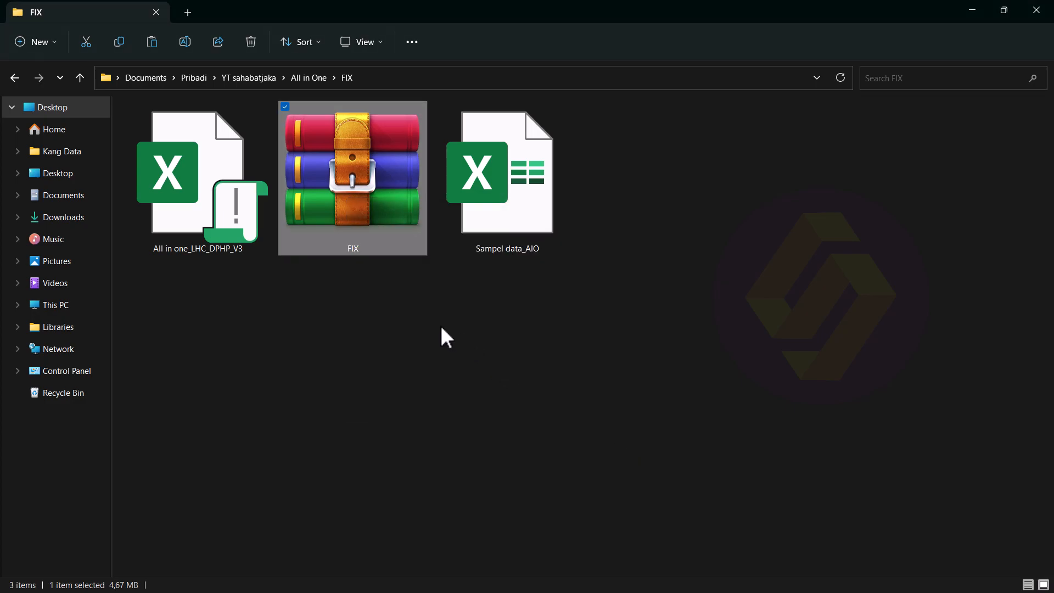
left_click(219, 200)
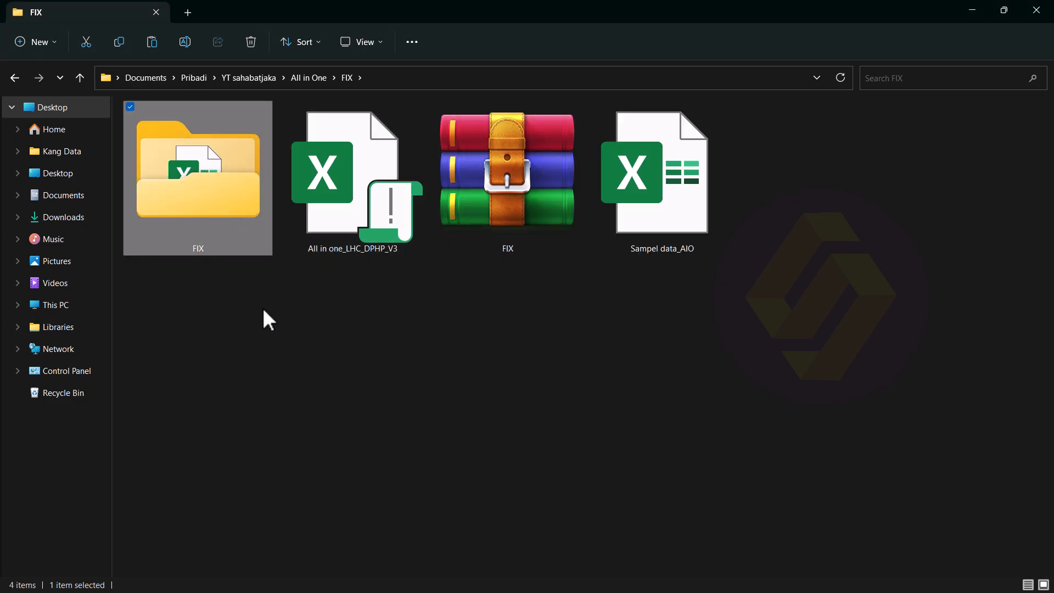
double_click(227, 218)
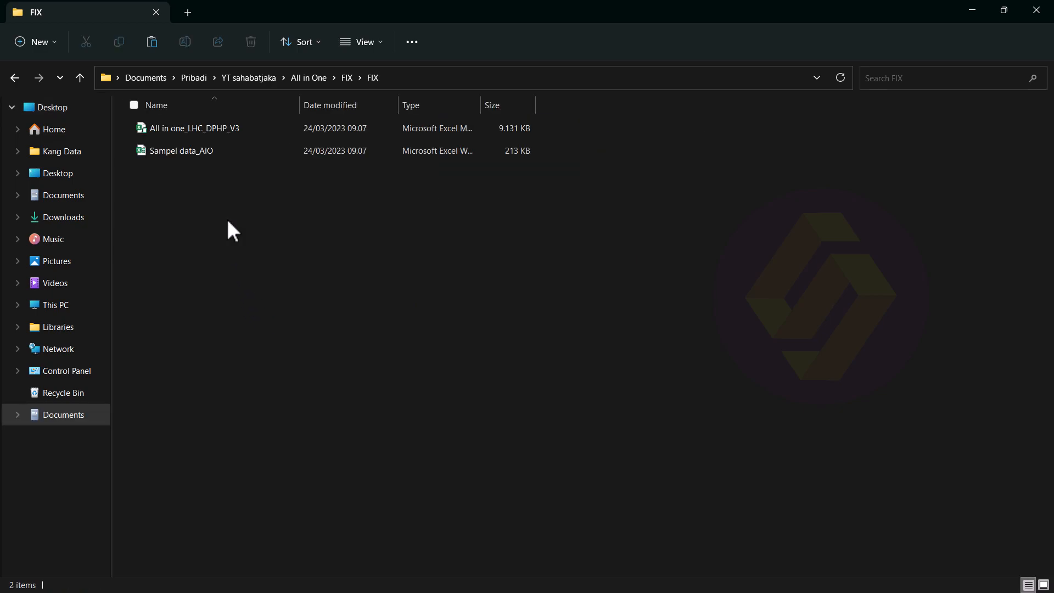
left_click(352, 77)
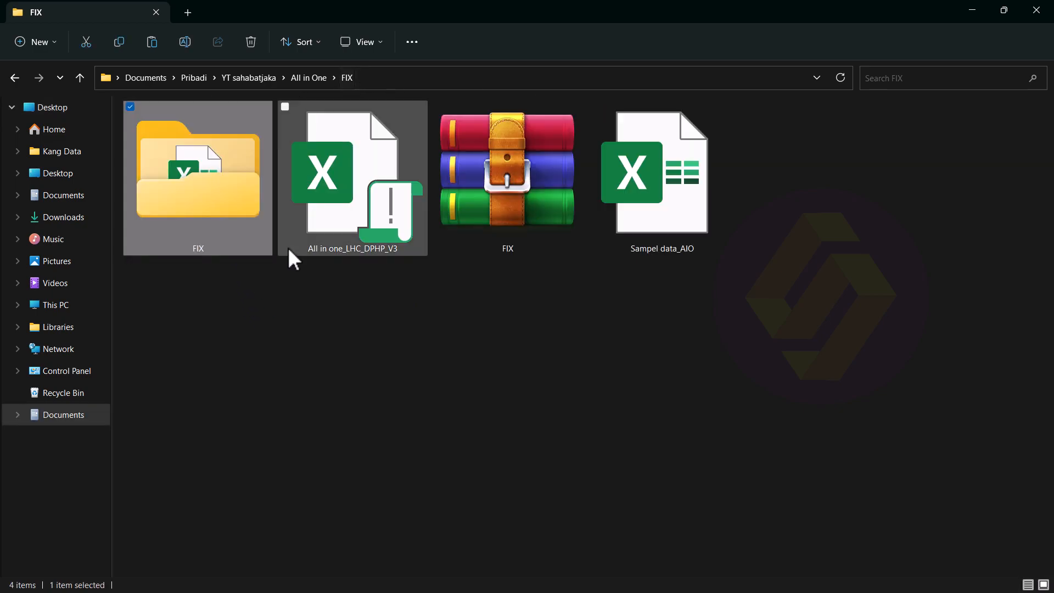
Step: Delete the extracted FIX folder and FIX.rar, then select the All in one_LHC_DPHP_V3 workbook
left_click(548, 223, "ctrl")
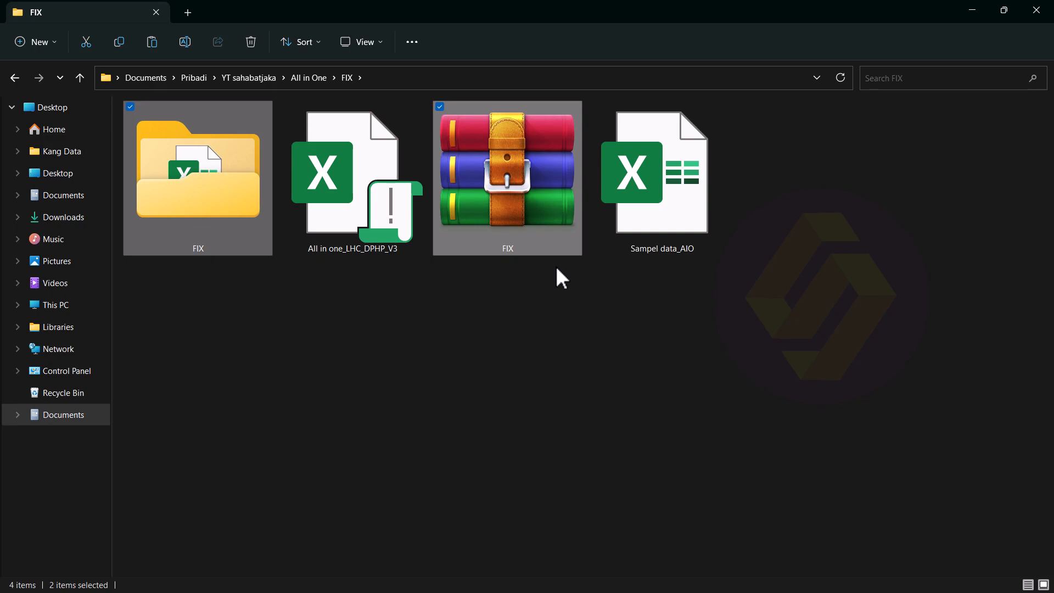
key("Delete")
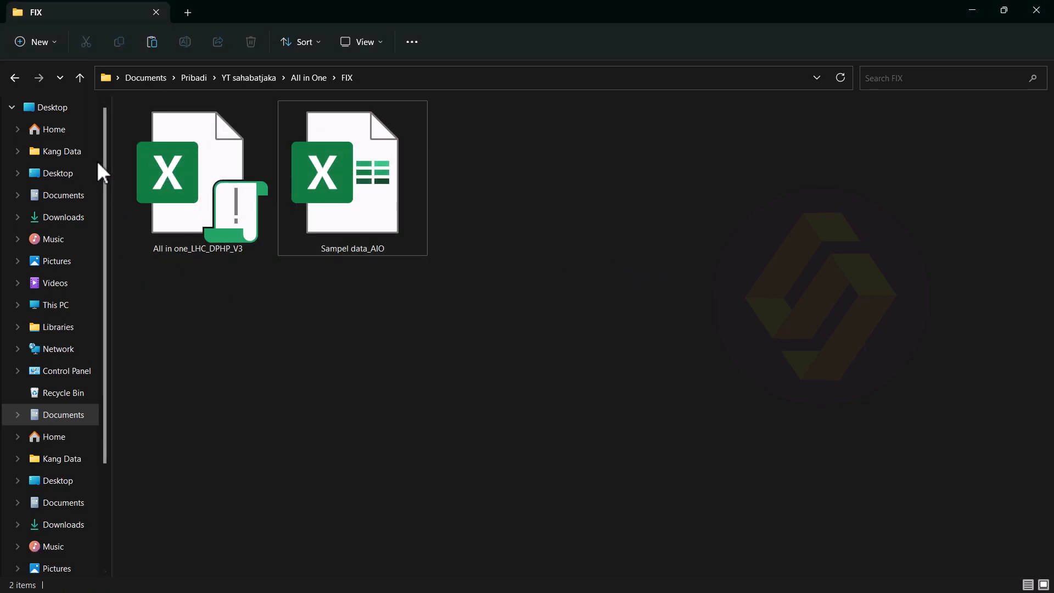
left_click(12, 107)
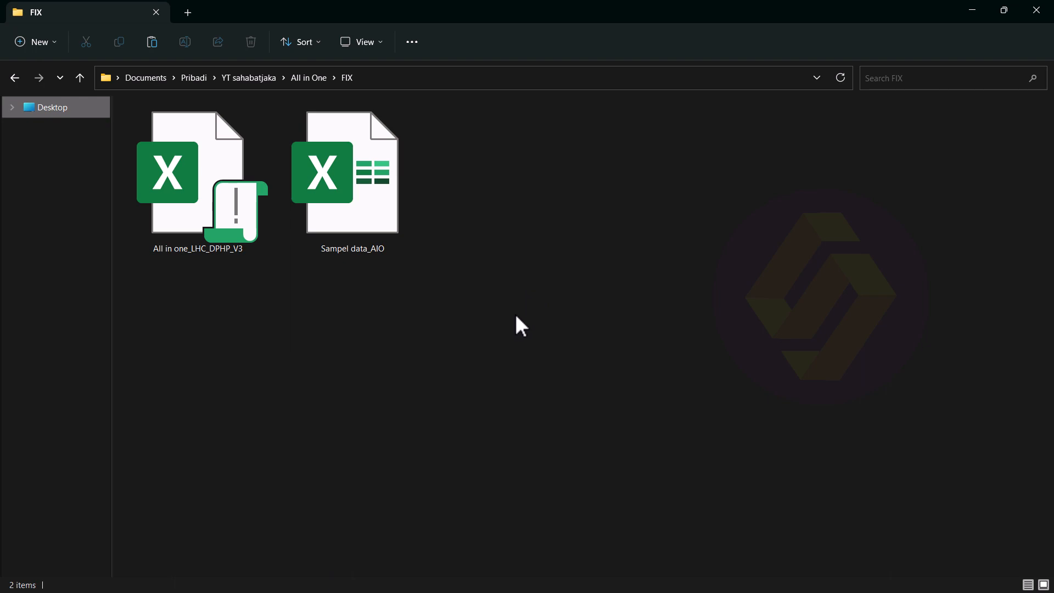
left_click_drag(717, 358, 319, 356)
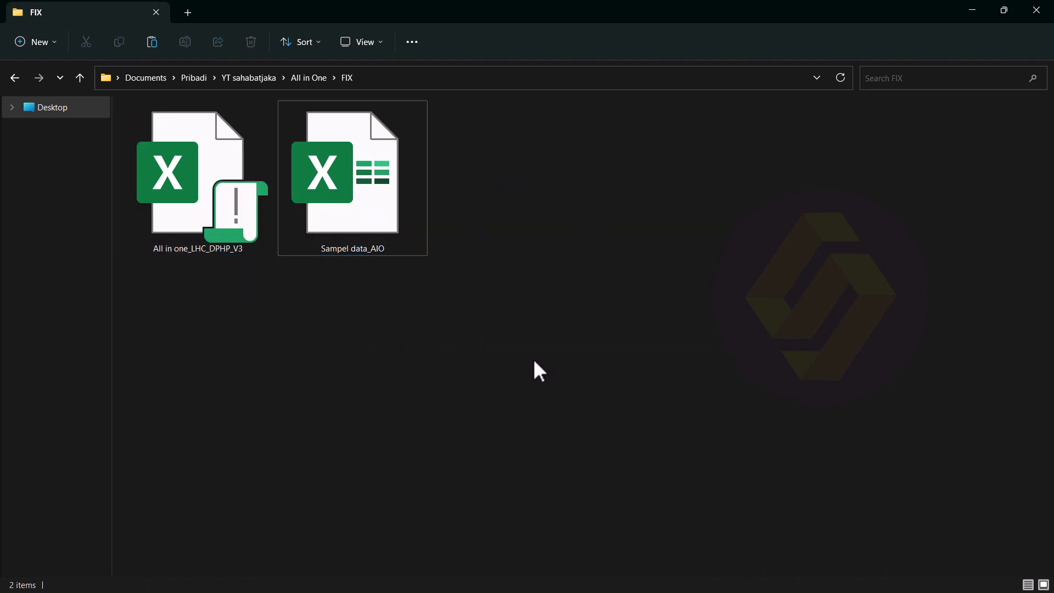
left_click(187, 233)
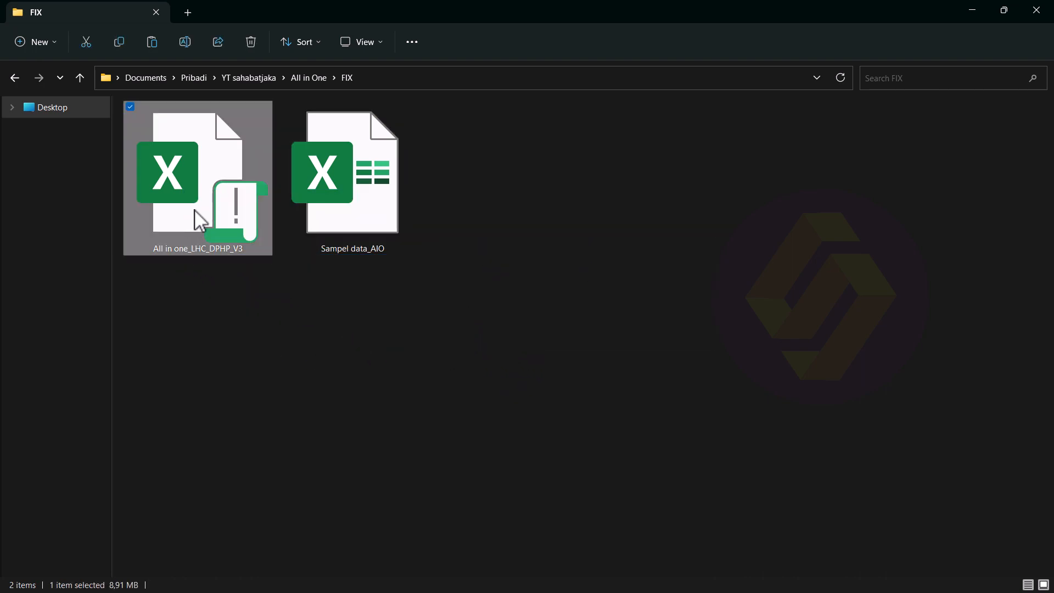
Step: Open All in one_LHC_DPHP_V3, go to the MASTER (A-DP & A-DPP) sheet, and view the macros-disabled details
double_click(214, 209)
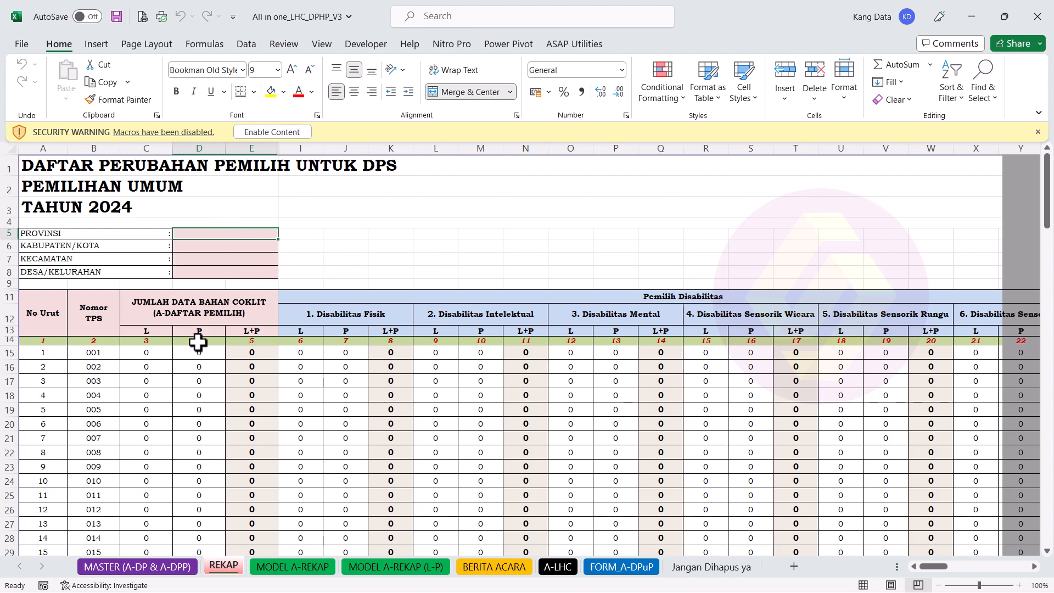
left_click(134, 569)
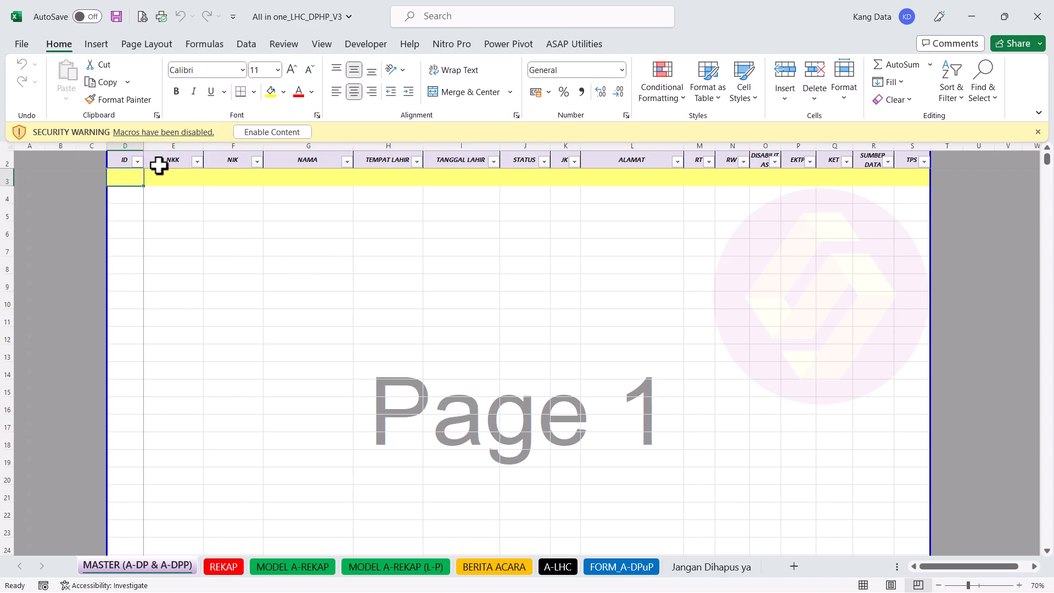
left_click(141, 133)
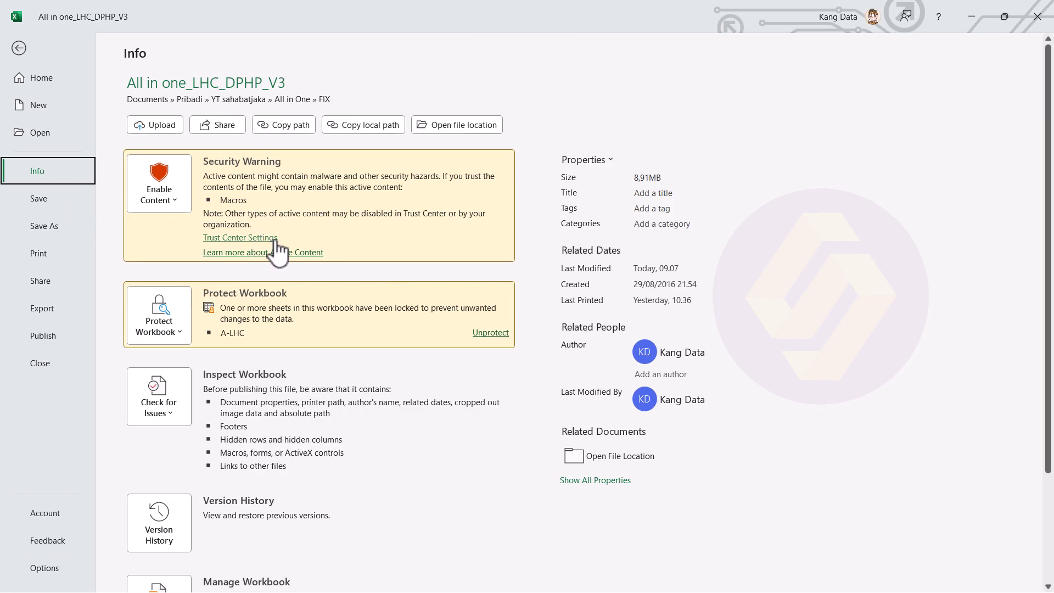
Step: Enable all VBA macros, Excel 4.0 macros and VBA project object model access, then close Excel
left_click(276, 240)
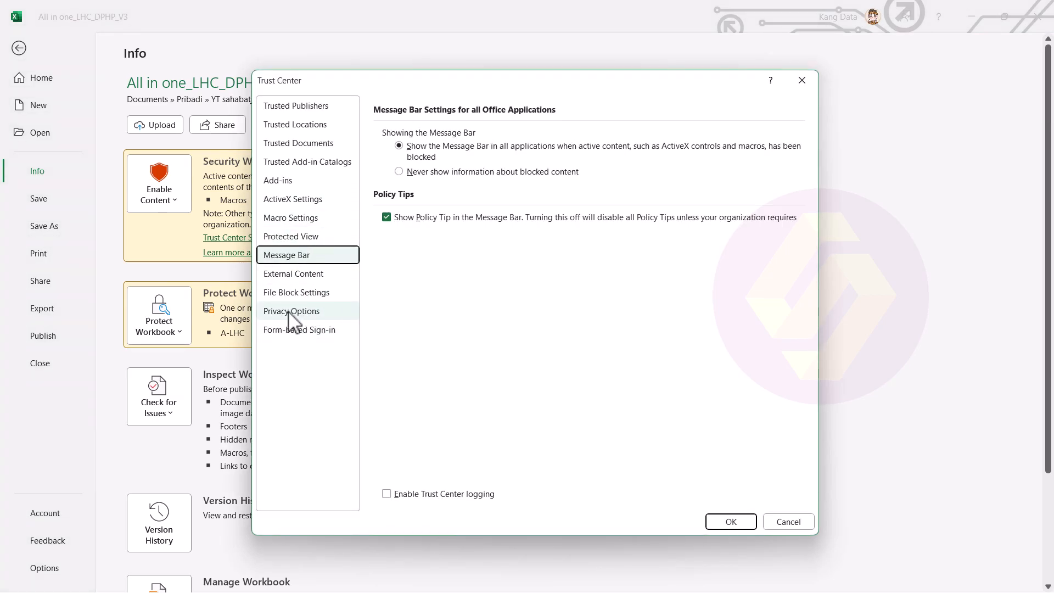
left_click(312, 223)
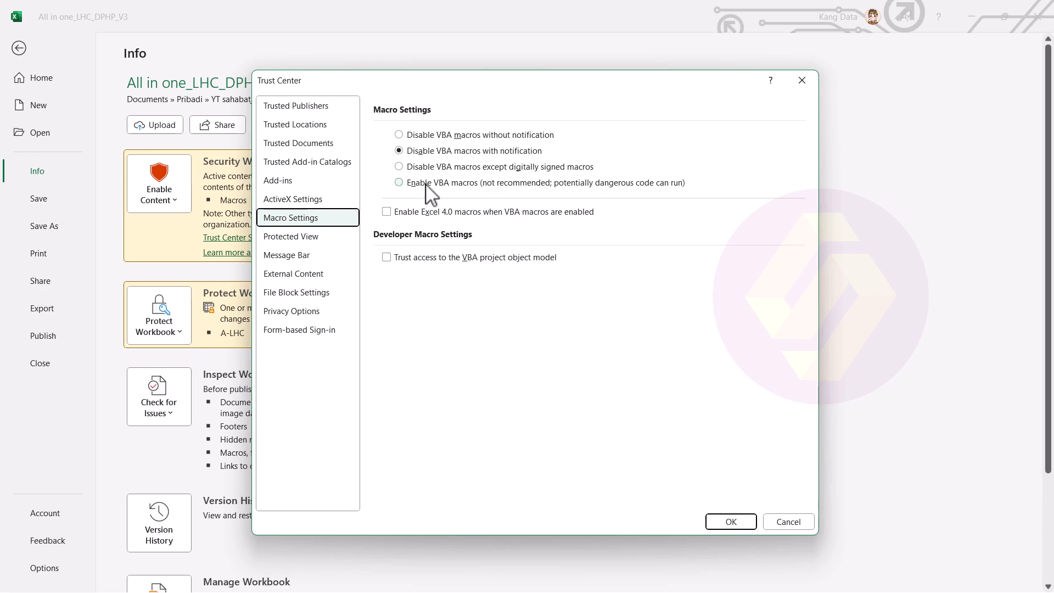
left_click(444, 185)
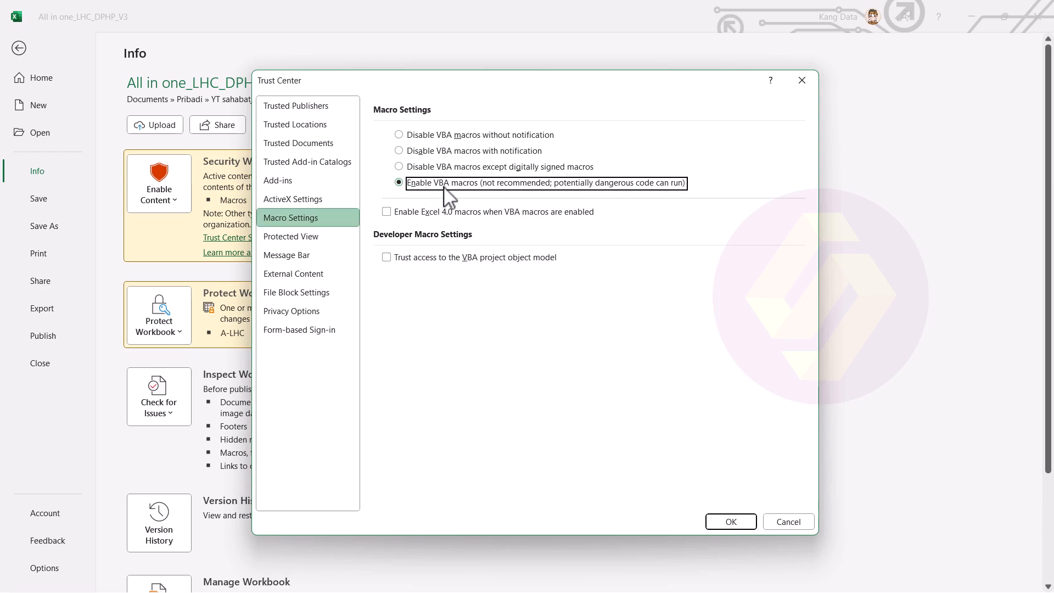
left_click(420, 216)
left_click(413, 258)
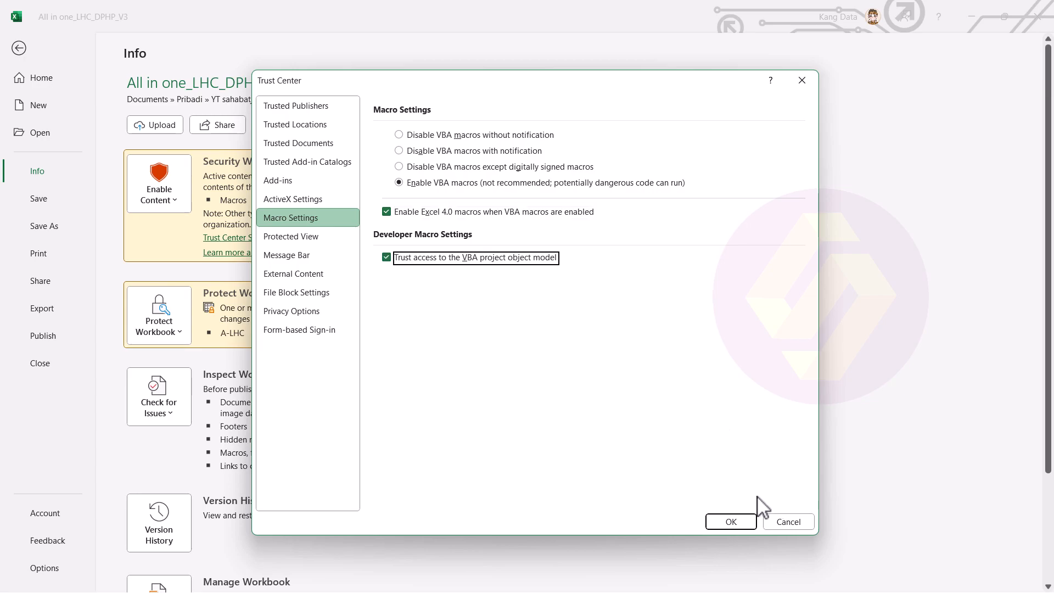
left_click(735, 520)
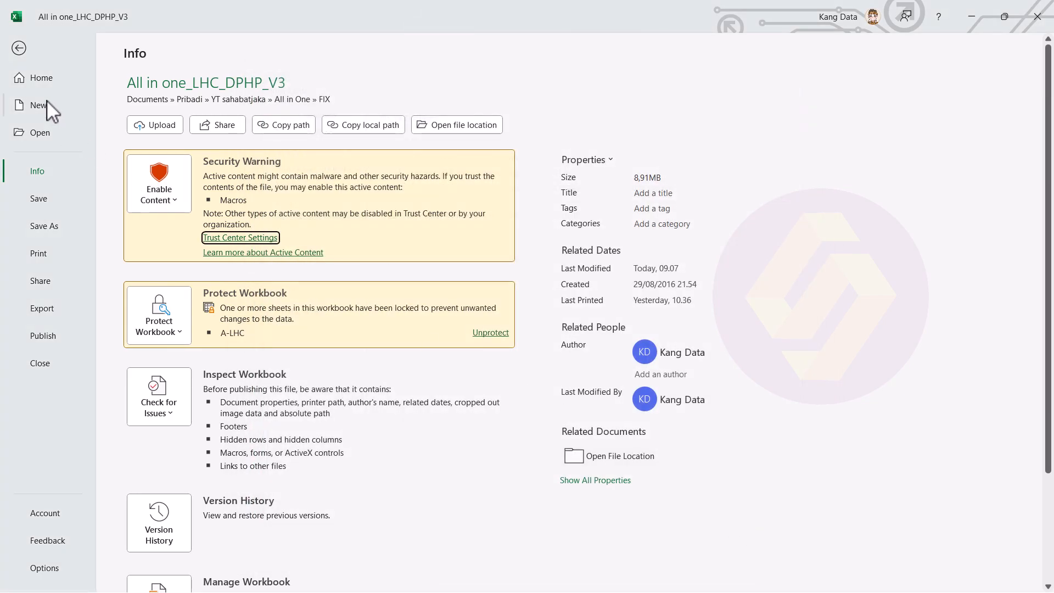
left_click(22, 49)
left_click(1040, 11)
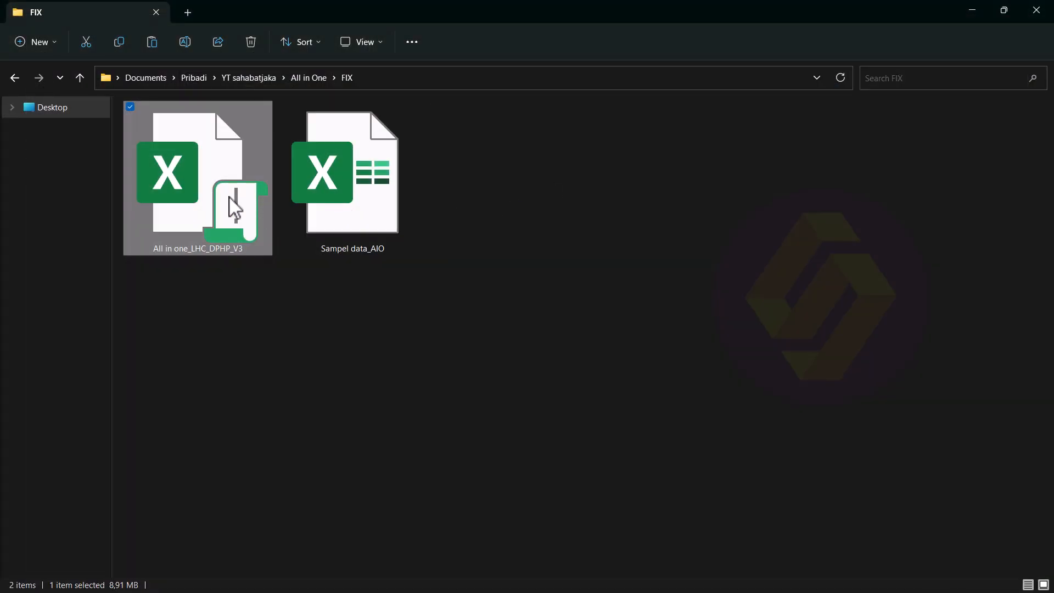
Step: Reopen the workbook and reset macros to disabled with notification, clearing Excel 4.0 and VBA project access
double_click(235, 209)
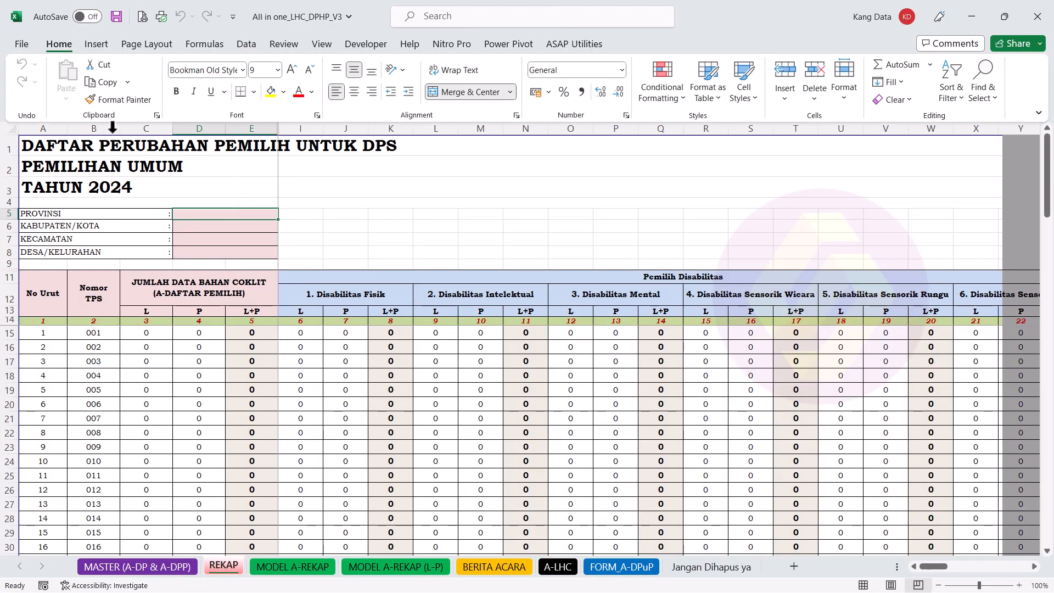
left_click(165, 566)
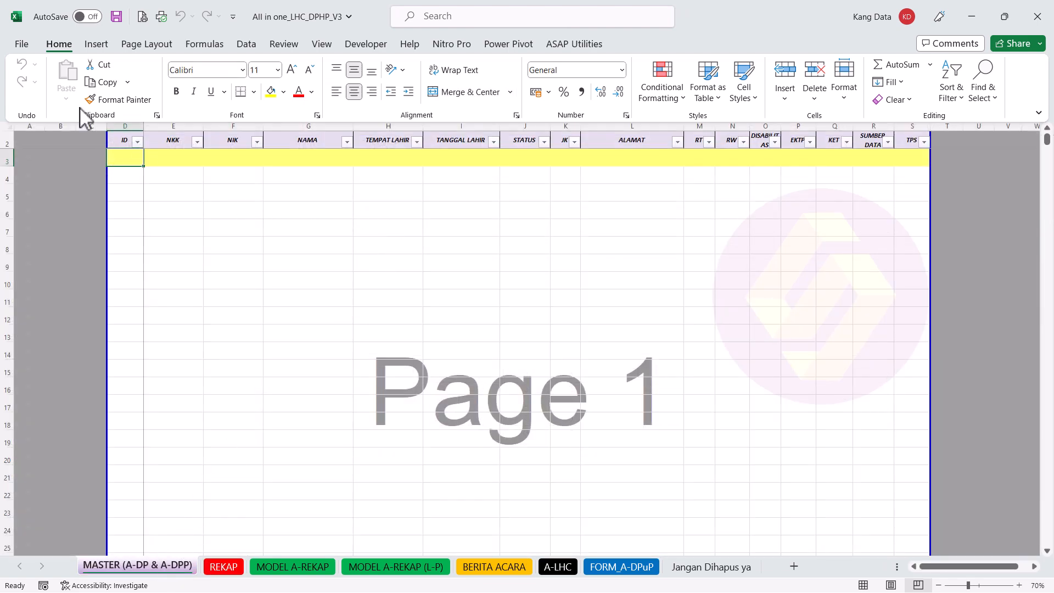
left_click(367, 45)
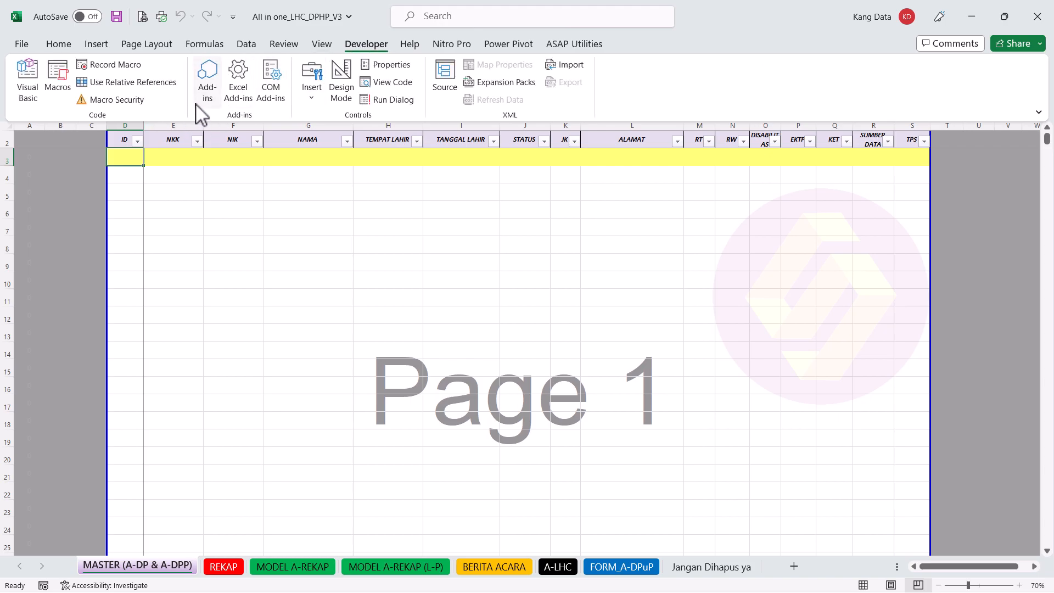
left_click(127, 101)
left_click(422, 152)
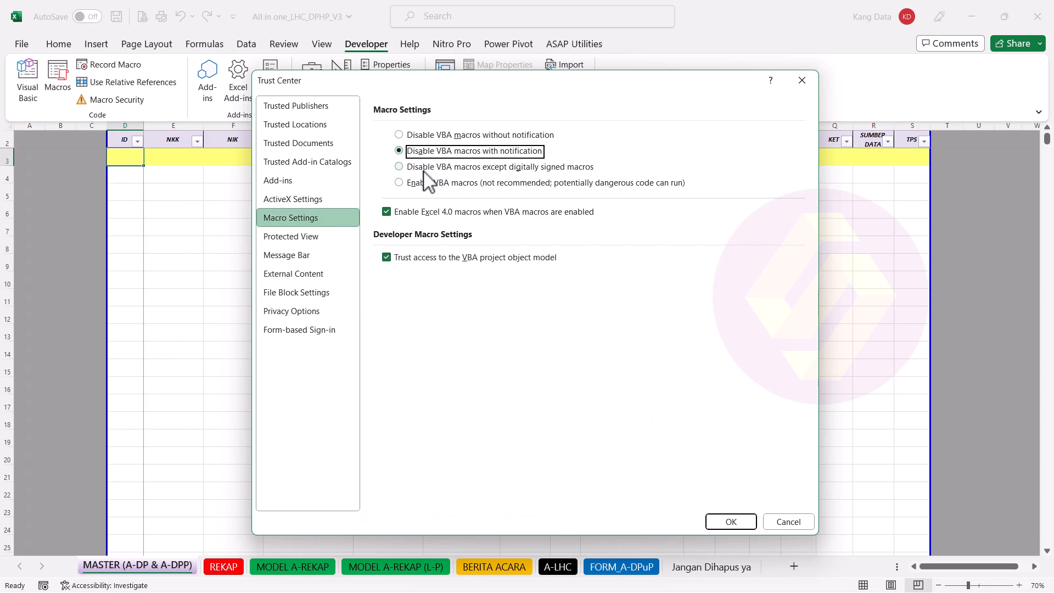
left_click(398, 212)
left_click(387, 257)
left_click(731, 521)
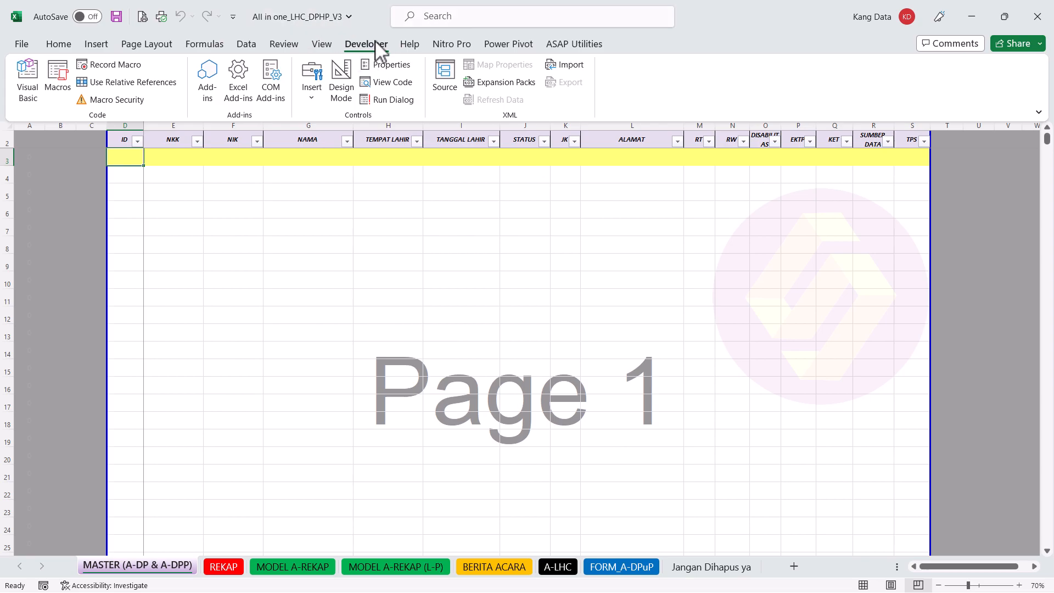
left_click(1048, 7)
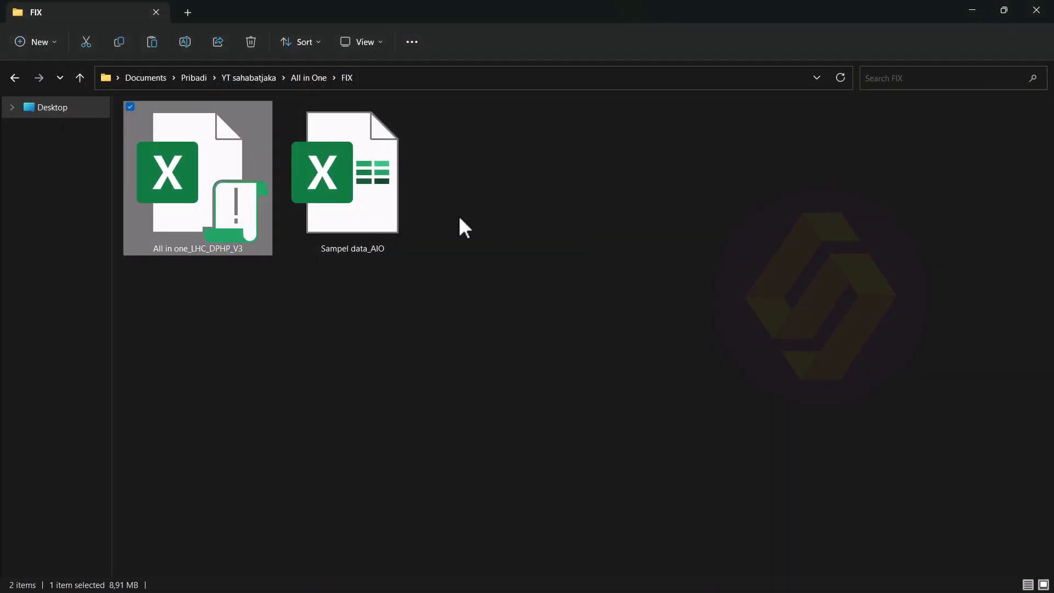
Step: Reopen All in one_LHC_DPHP_V3 on the REKAP sheet and show the Developer tab
double_click(248, 216)
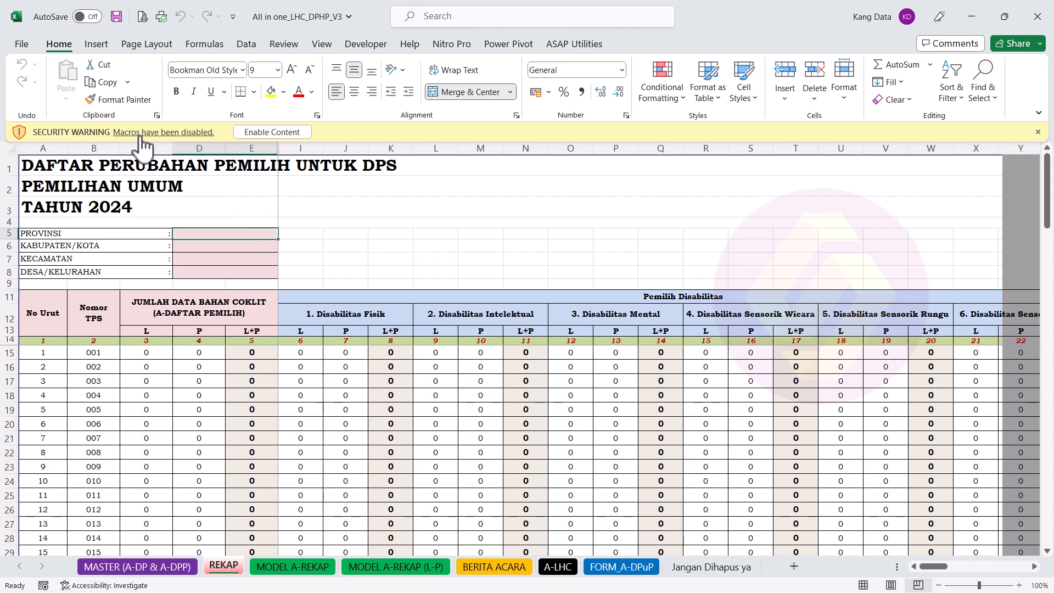
left_click(372, 48)
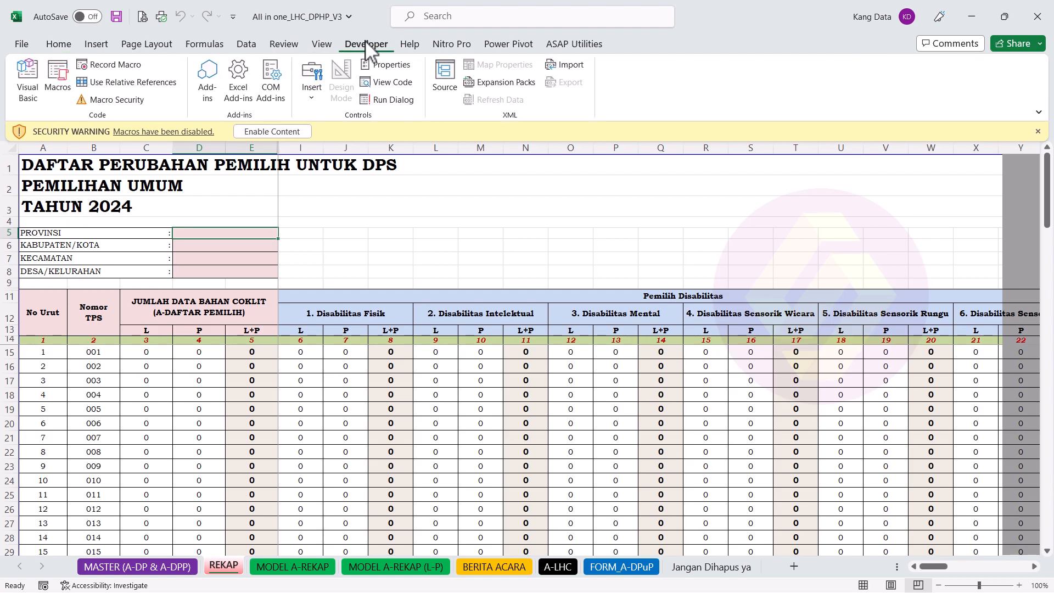
left_click(23, 43)
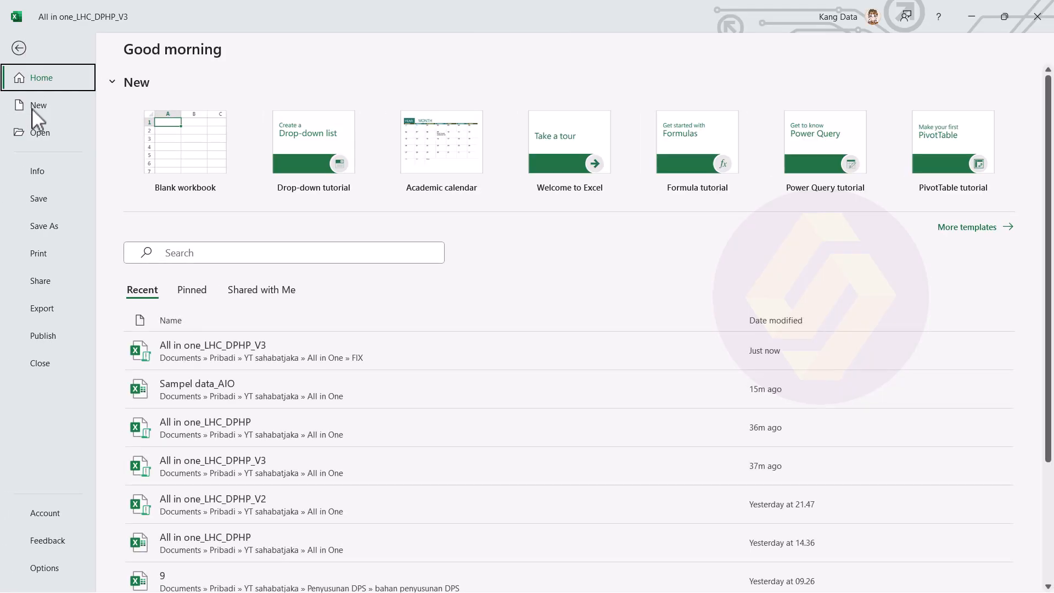
left_click(46, 568)
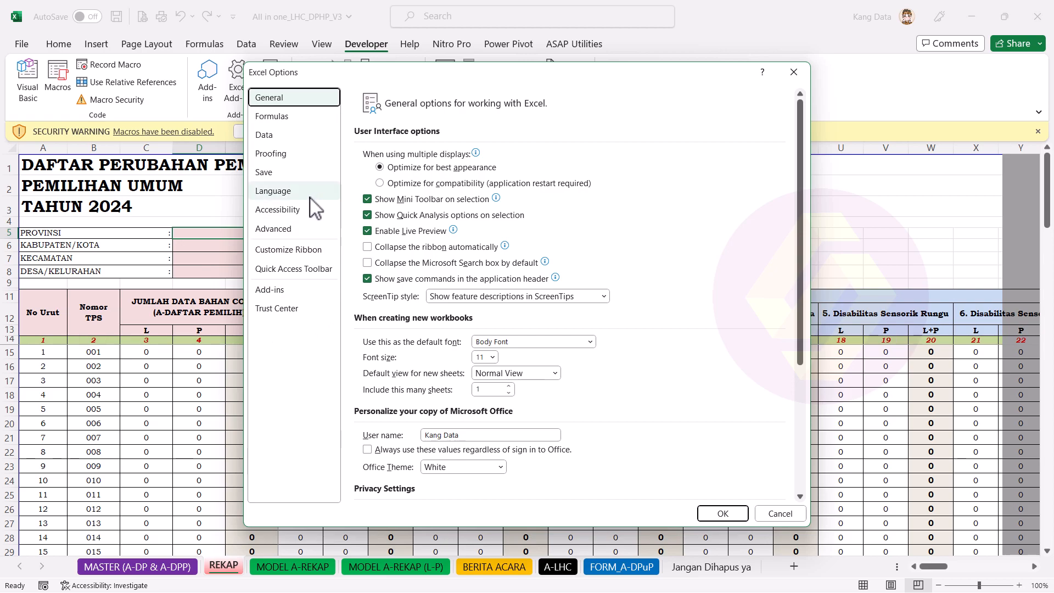
left_click(320, 255)
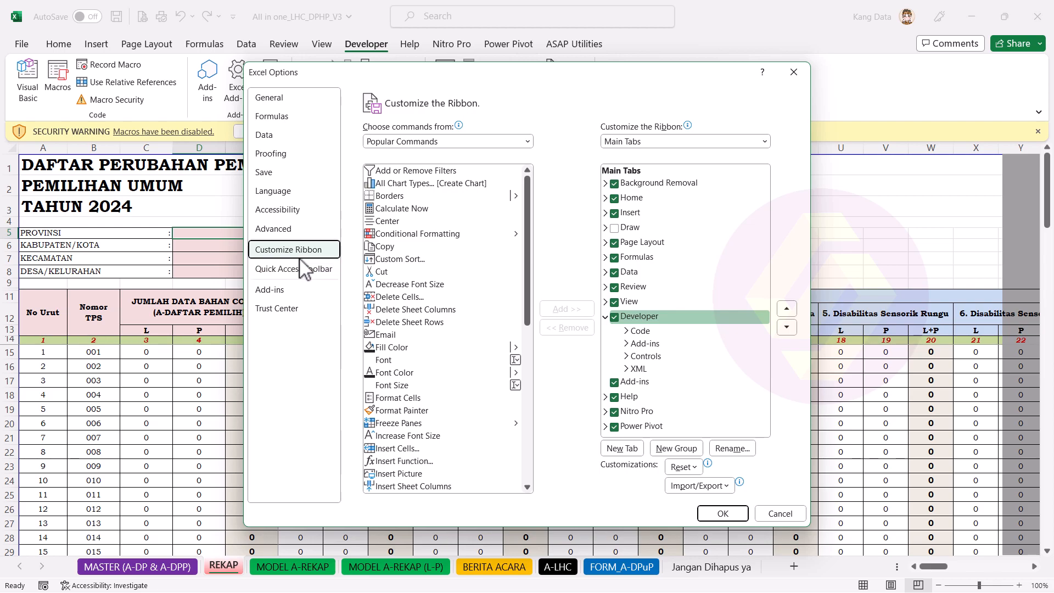
left_click(614, 317)
left_click(682, 143)
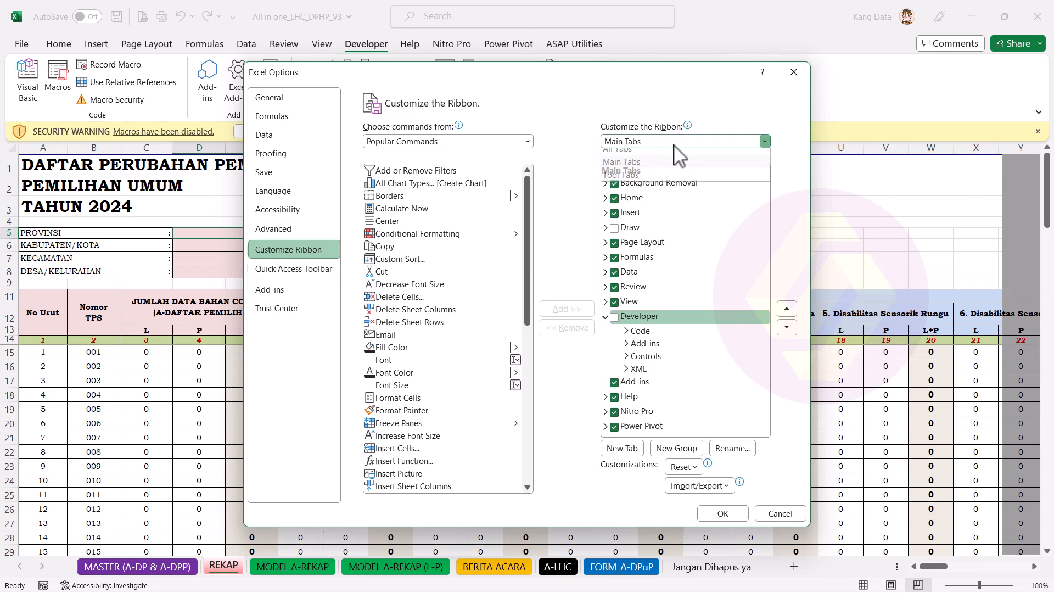
left_click(628, 169)
left_click(614, 317)
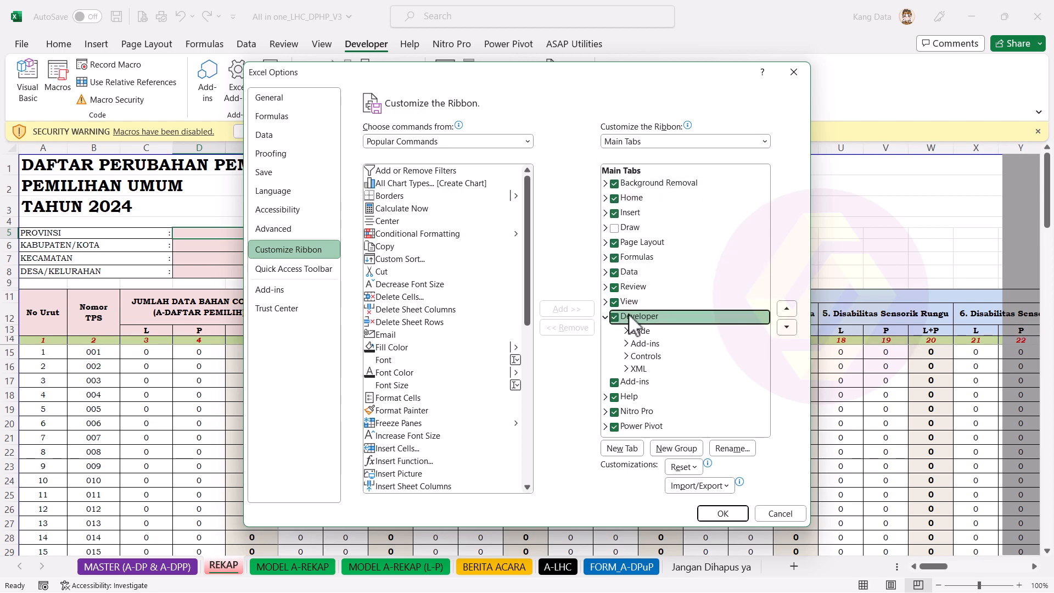
left_click(615, 317)
left_click(615, 318)
left_click(716, 517)
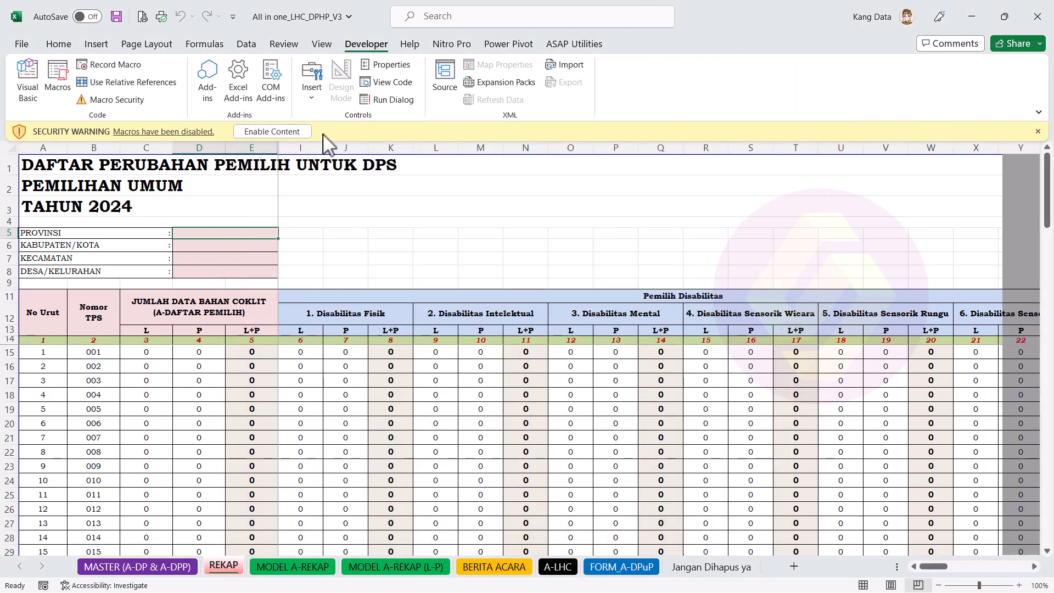
Step: In Macro Security, choose Enable VBA macros and tick Enable Excel 4.0 macros
left_click(118, 101)
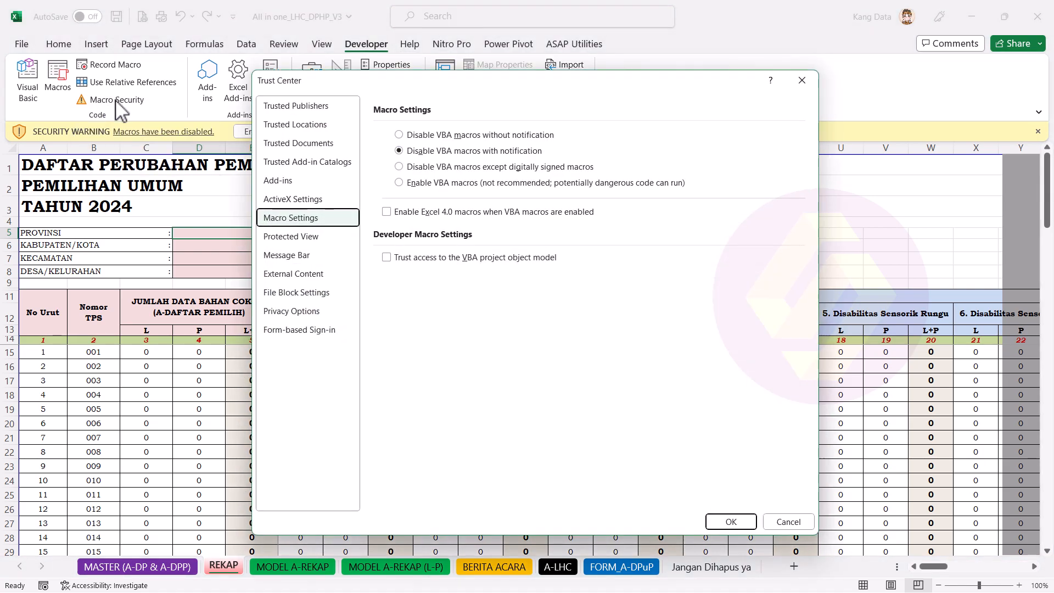
left_click(424, 186)
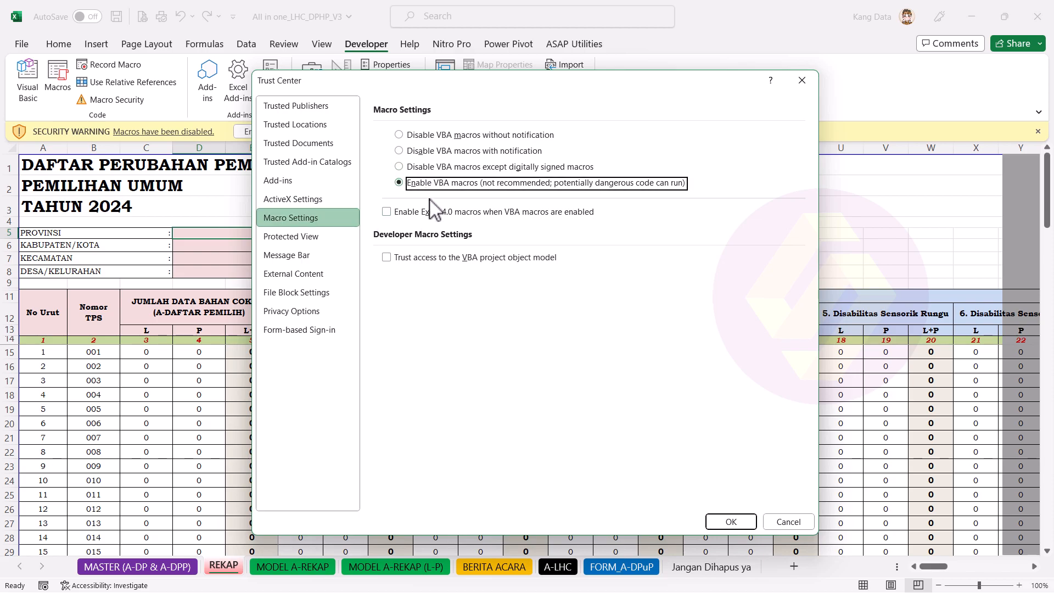
left_click(390, 212)
Step: Trust VBA project object model access, confirm, and reopen All in one_LHC_DPHP_V3 after closing Excel
left_click(387, 258)
left_click(735, 521)
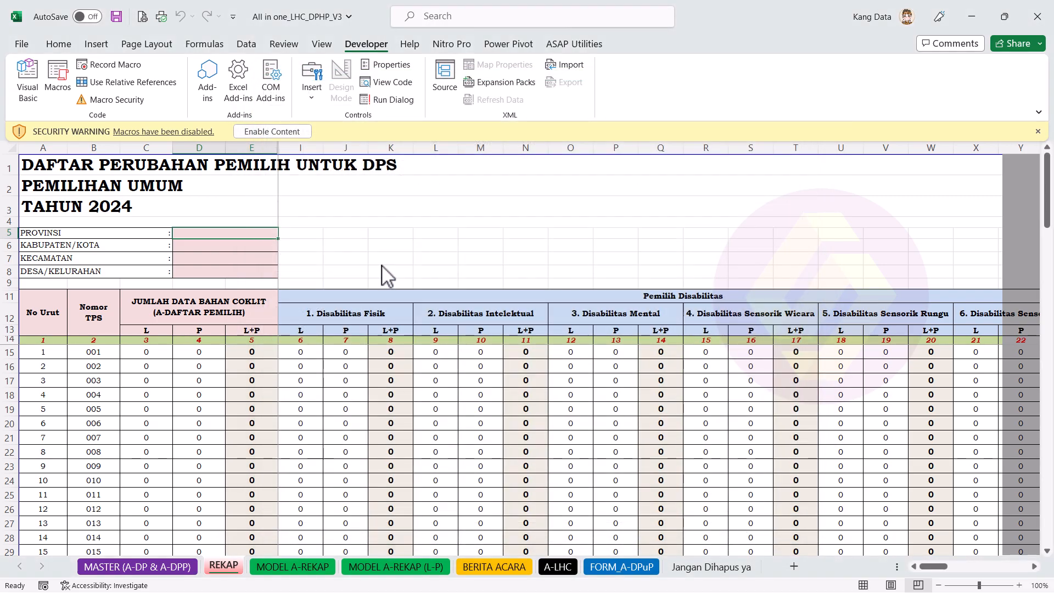
left_click(1038, 16)
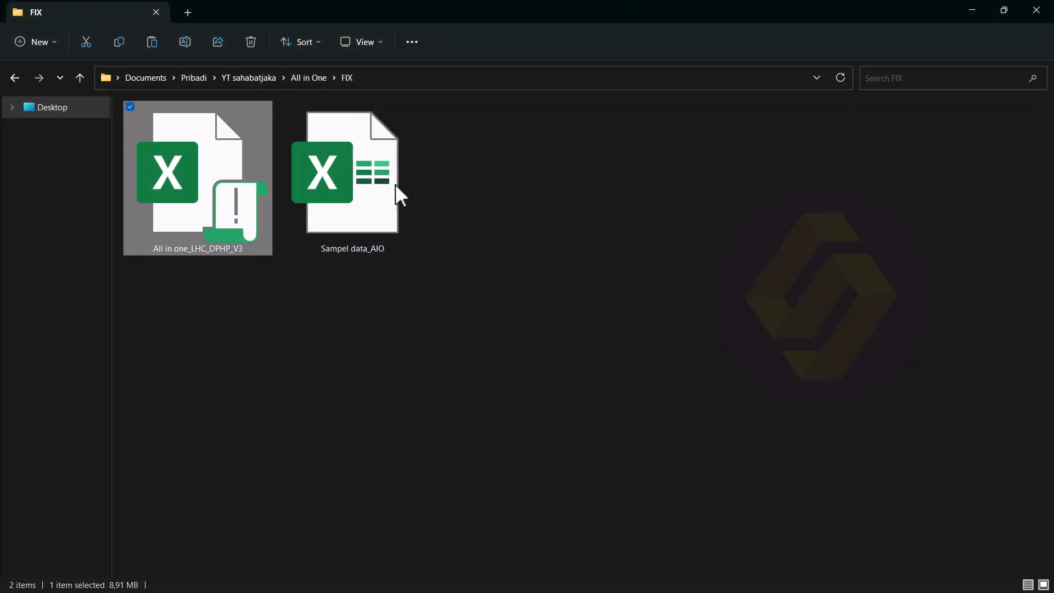
double_click(210, 198)
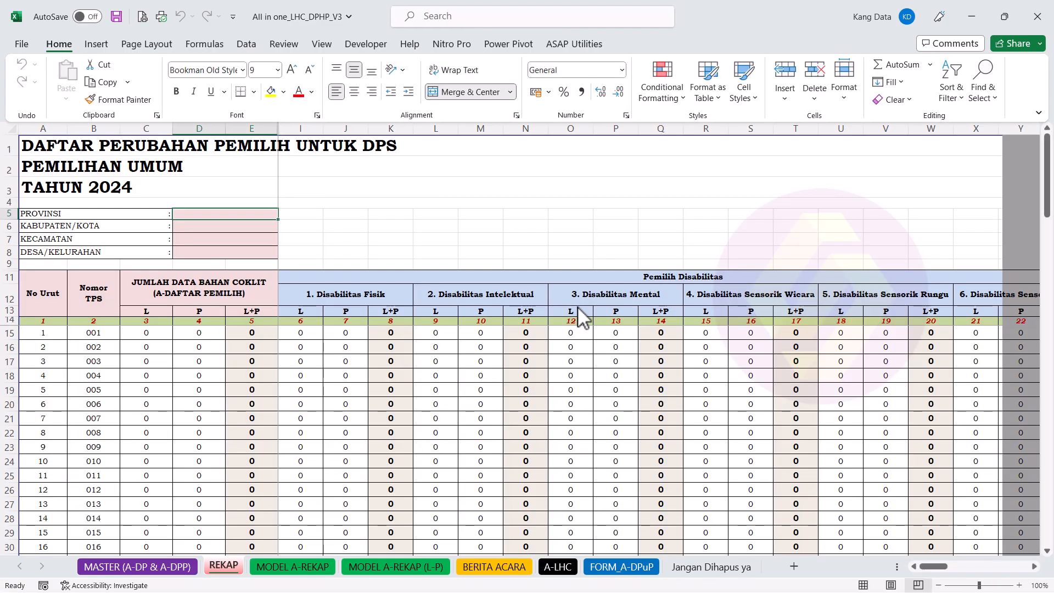
Step: Show the still-empty data table on the MASTER (A-DP & A-DPP) sheet
left_click(167, 566)
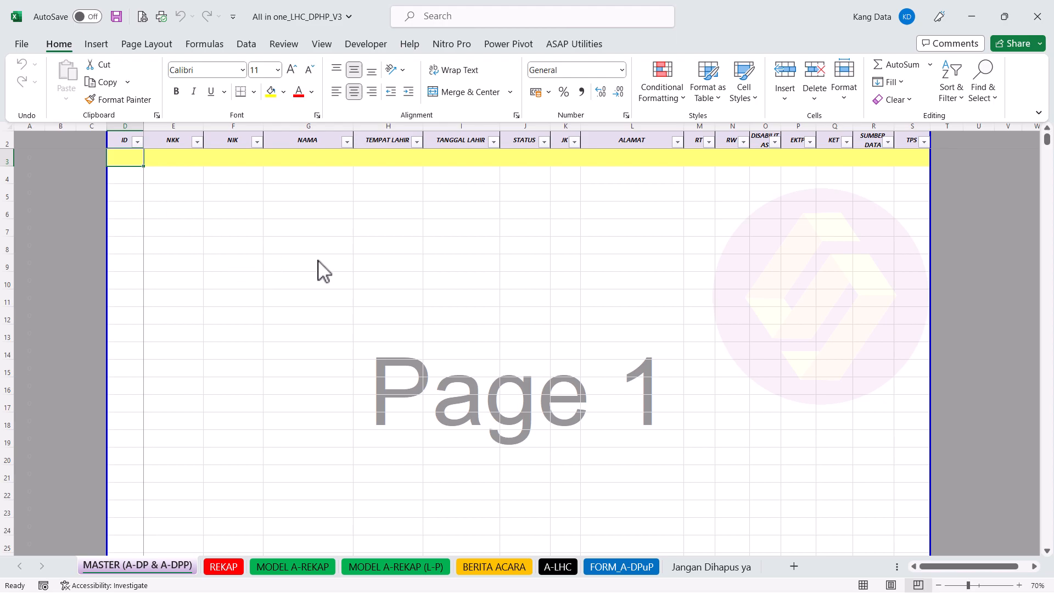
left_click(124, 146)
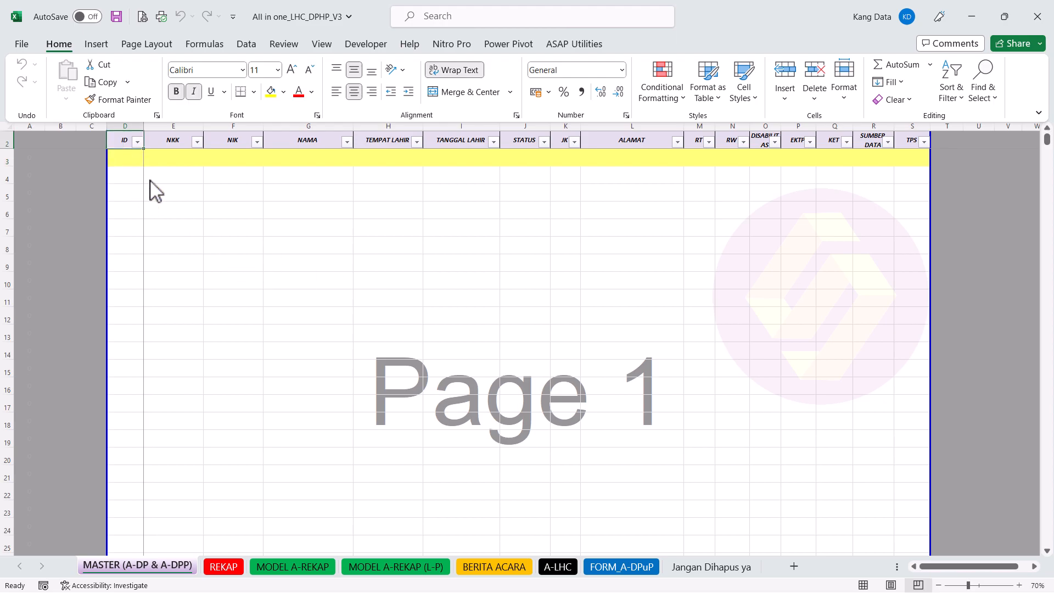
left_click(183, 163)
left_click(262, 188)
left_click(347, 172)
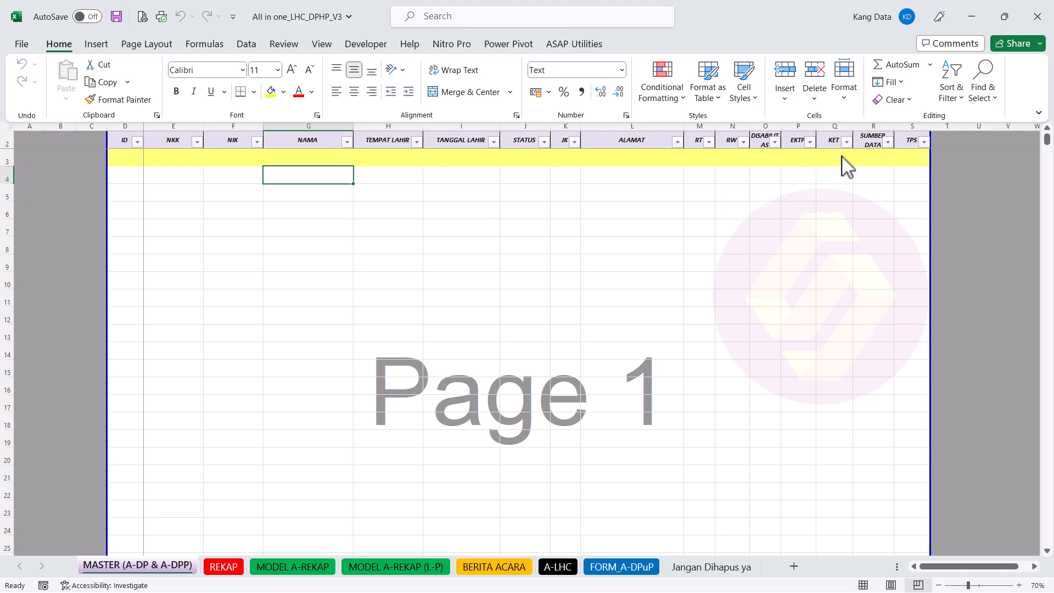
left_click(842, 126)
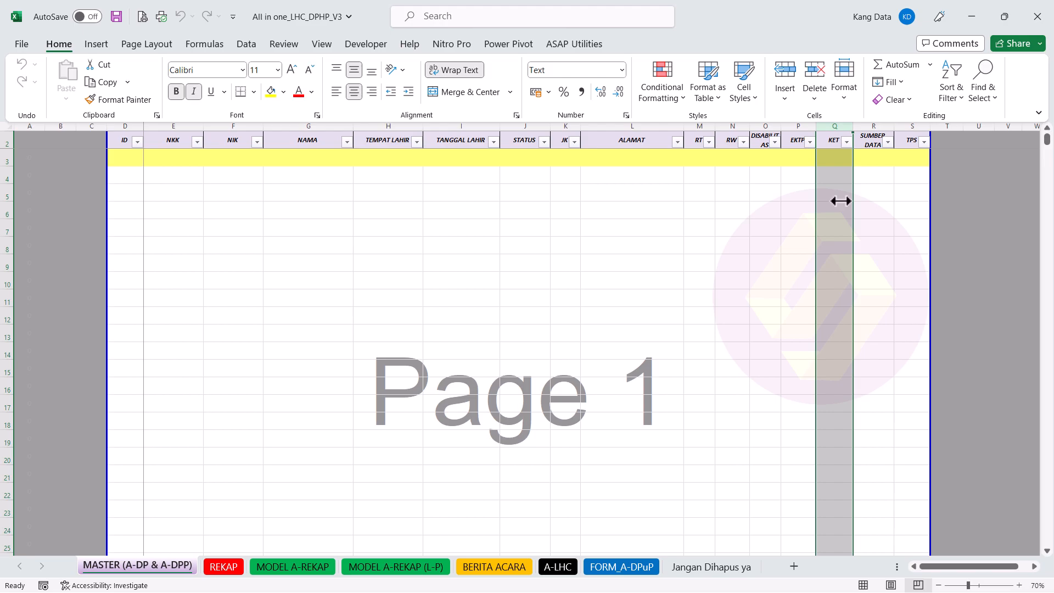
left_click(876, 127)
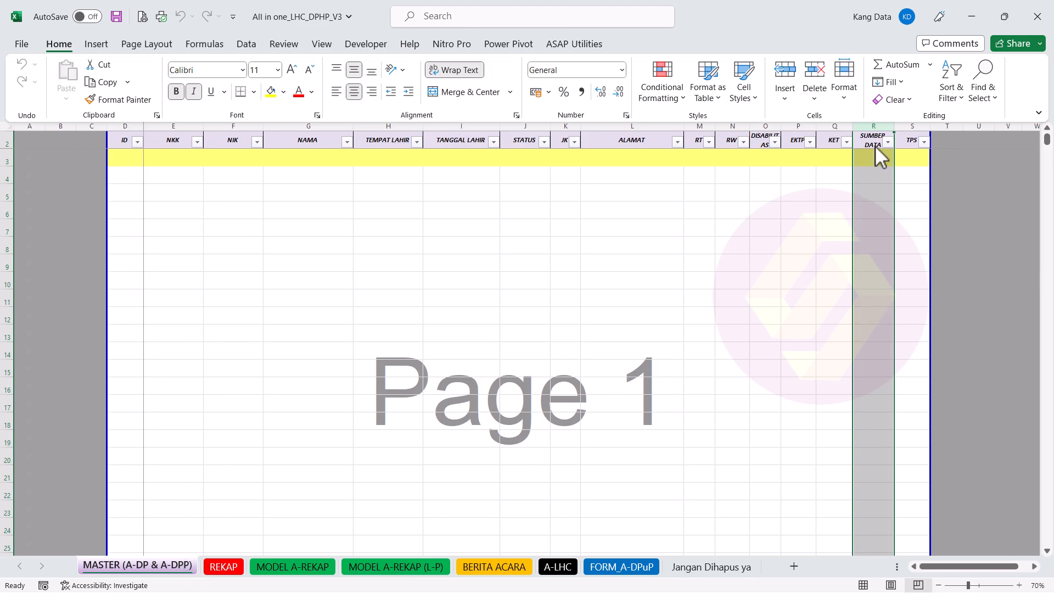
left_click(919, 127)
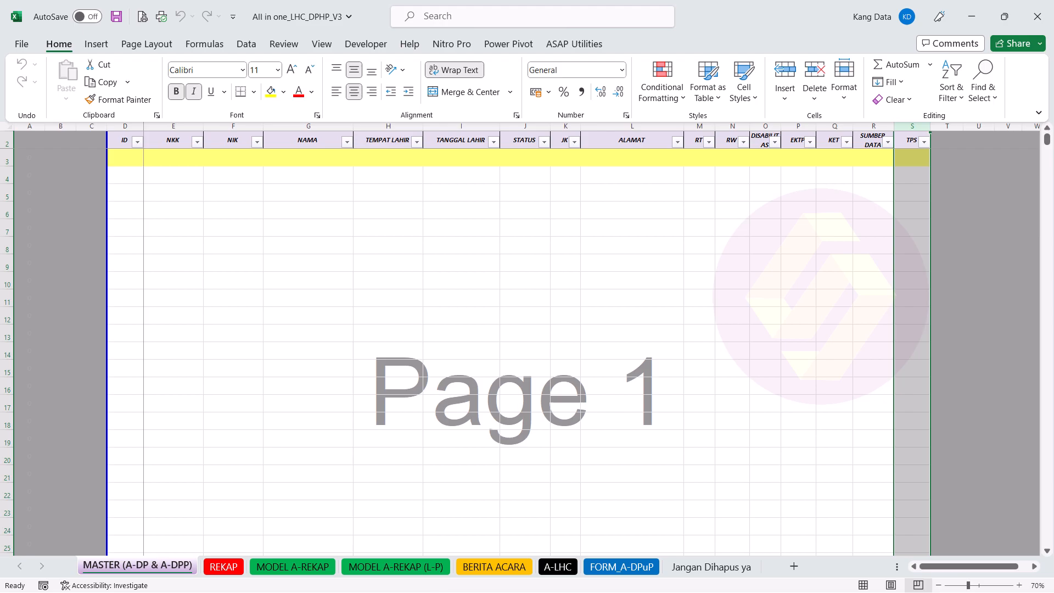
Step: Open the Sampel data_AIO workbook from the FIX folder
key("super")
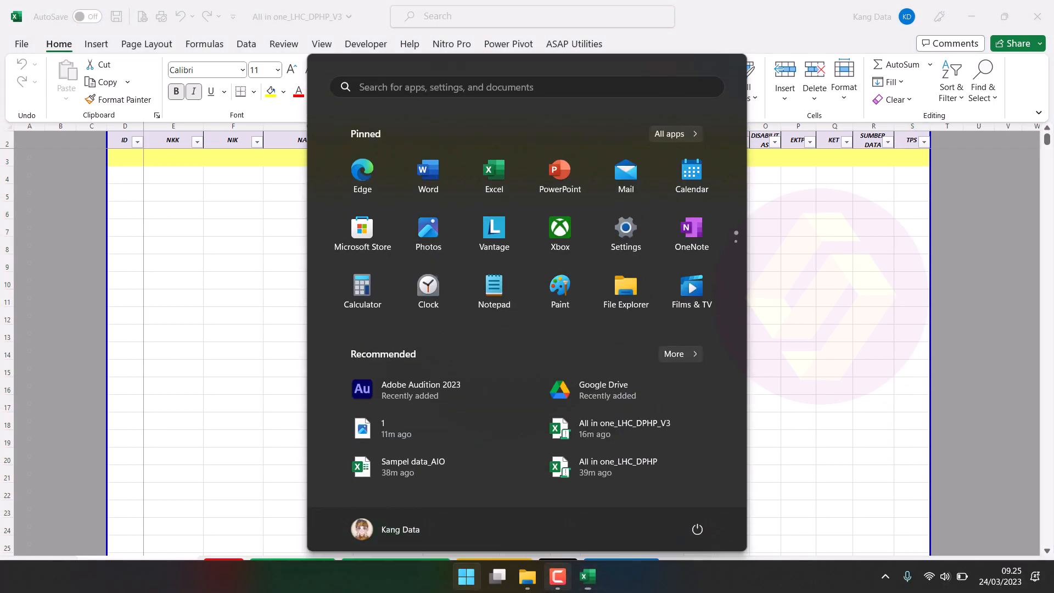
left_click(529, 580)
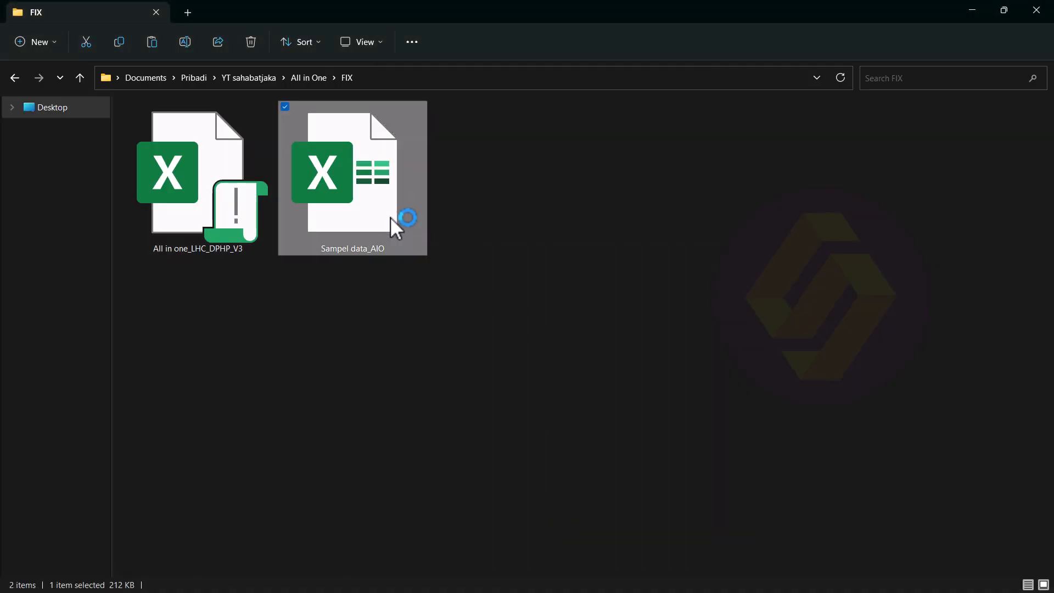
double_click(391, 218)
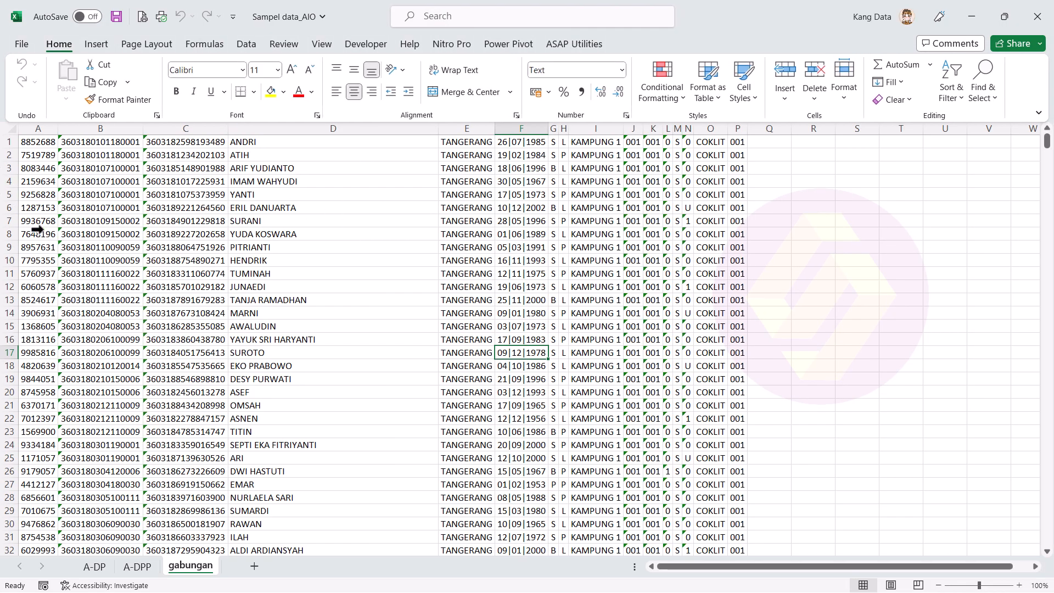
Step: Copy row 8's voter record from the gabungan sheet and return to All in one_LHC_DPHP_V3
left_click(37, 229)
left_click(37, 230)
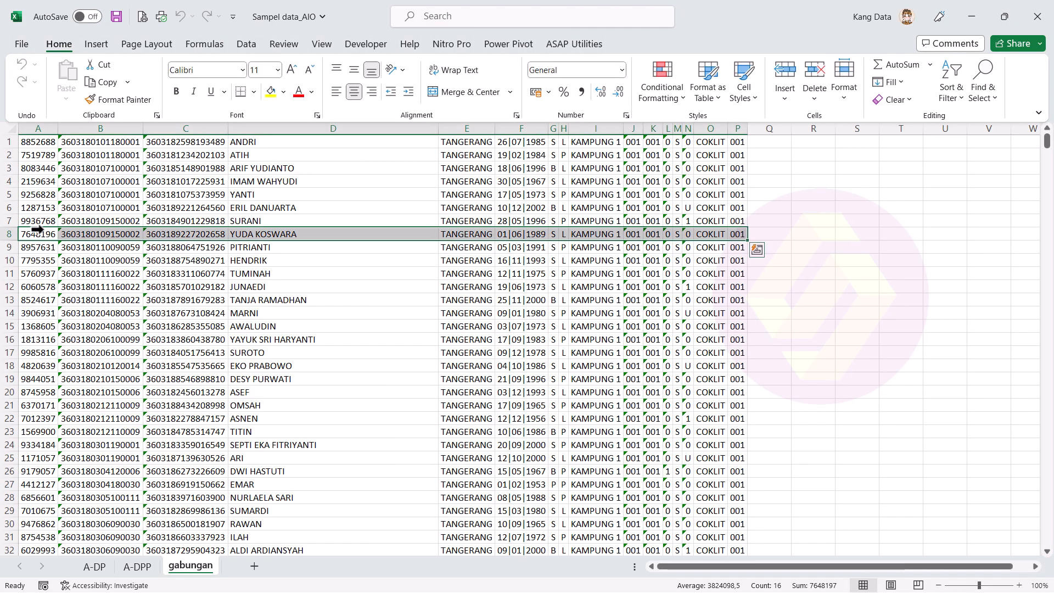
key("ctrl+c")
key("alt+Tab")
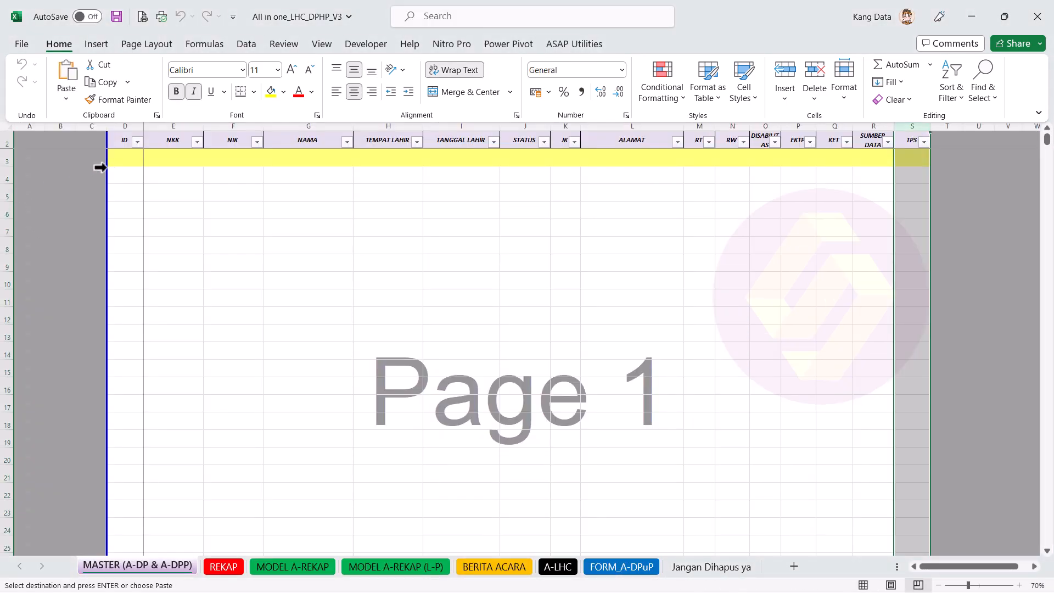
Step: Paste the copied voter record into the MASTER table's first row and set its KET to 8
right_click(131, 163)
left_click(170, 255)
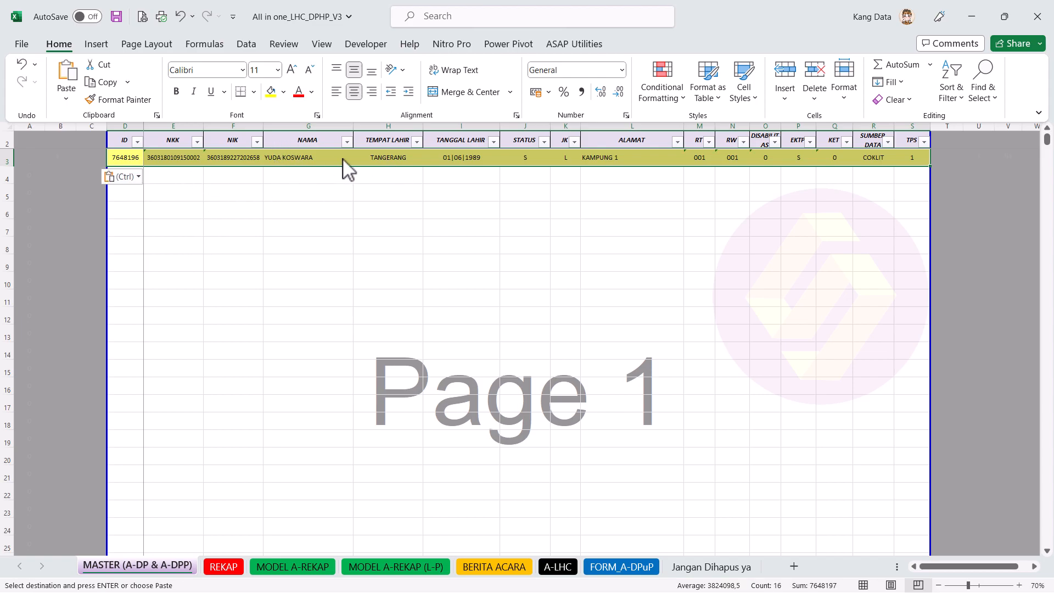
left_click(848, 155)
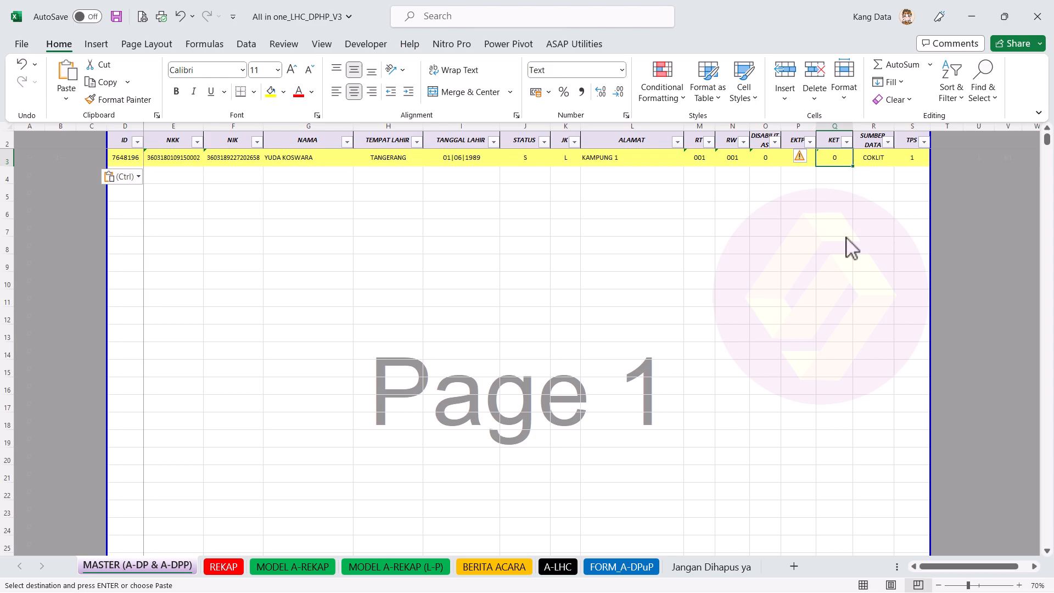
type("8")
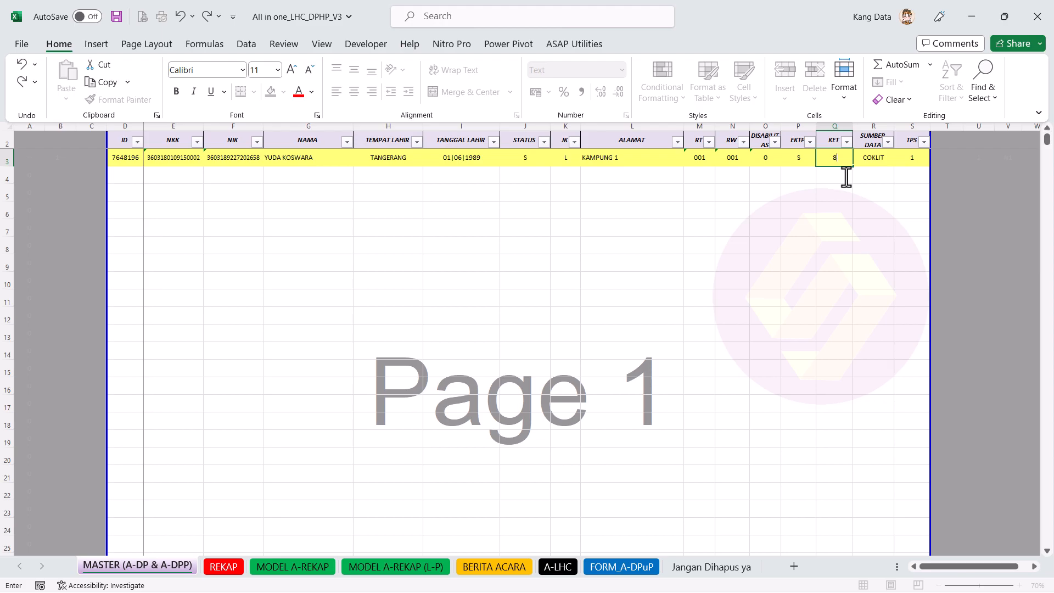
key("Return")
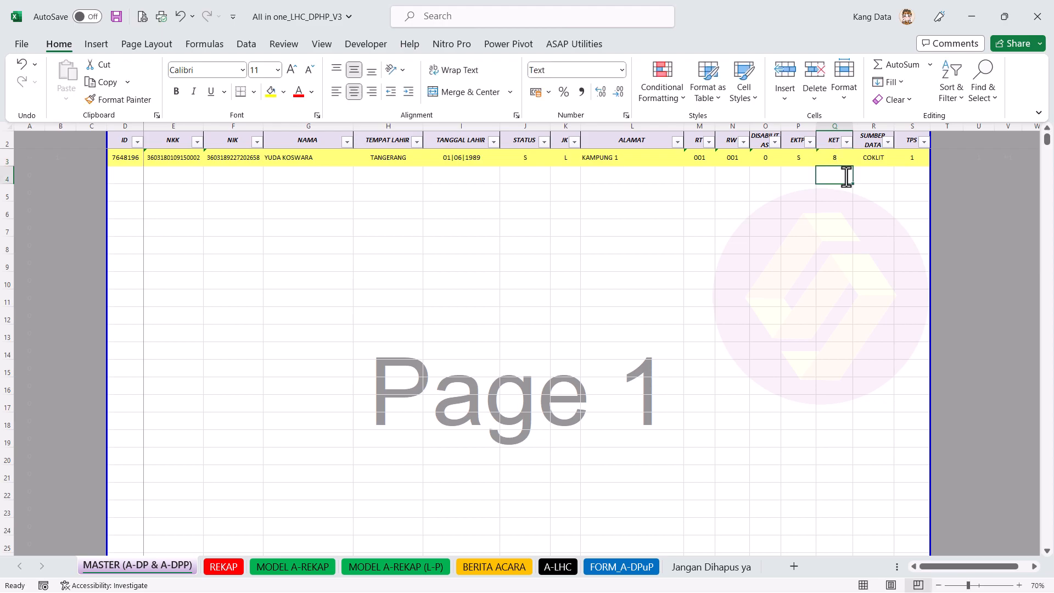
Step: Copy the first record's values and paste them as values only into row 4
left_click_drag(149, 160, 922, 157)
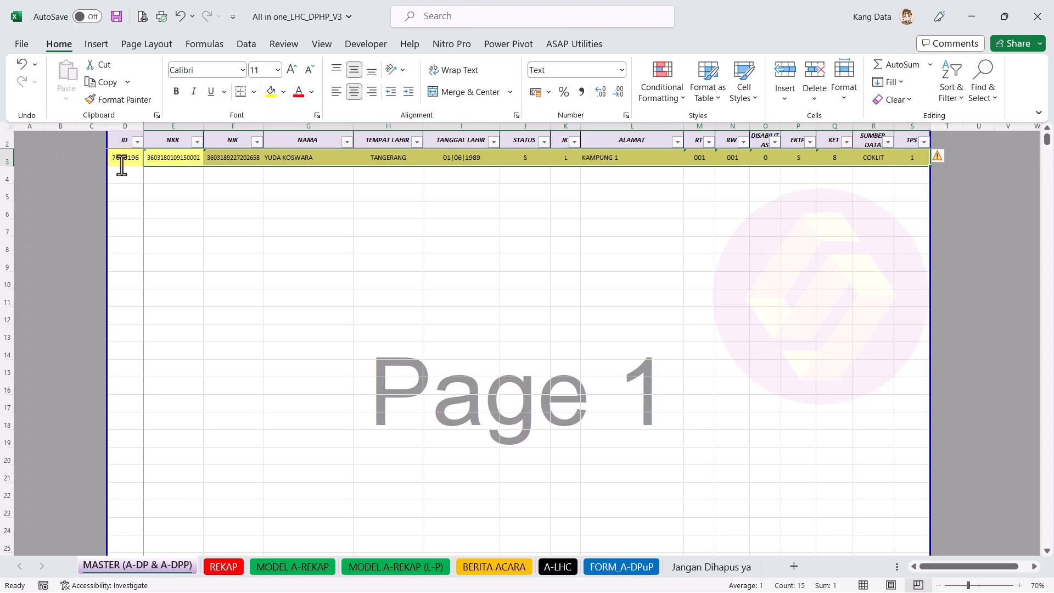
key("ctrl+c")
left_click(173, 179)
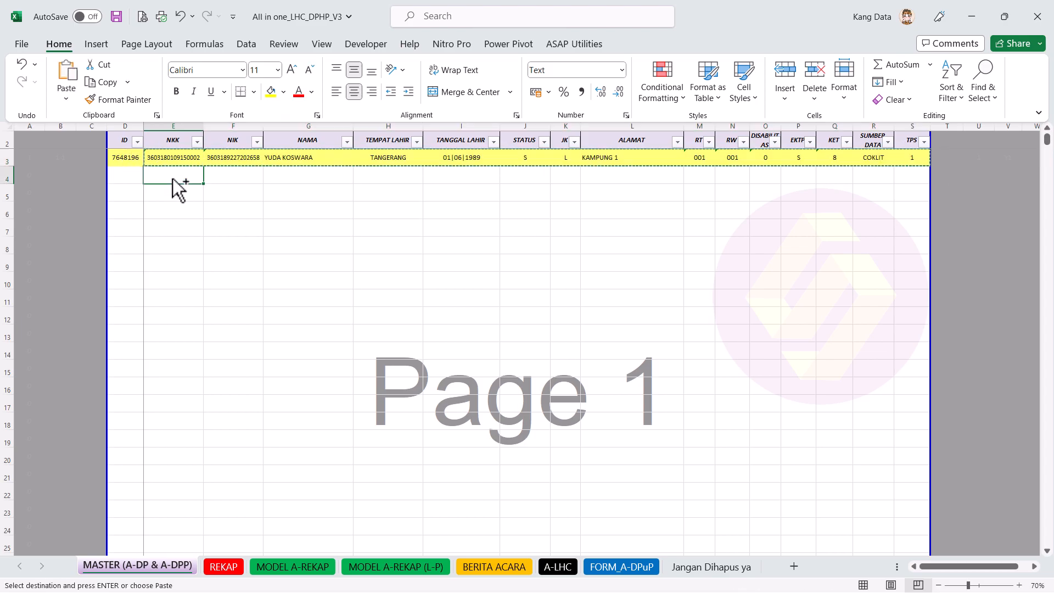
right_click(172, 179)
left_click(226, 271)
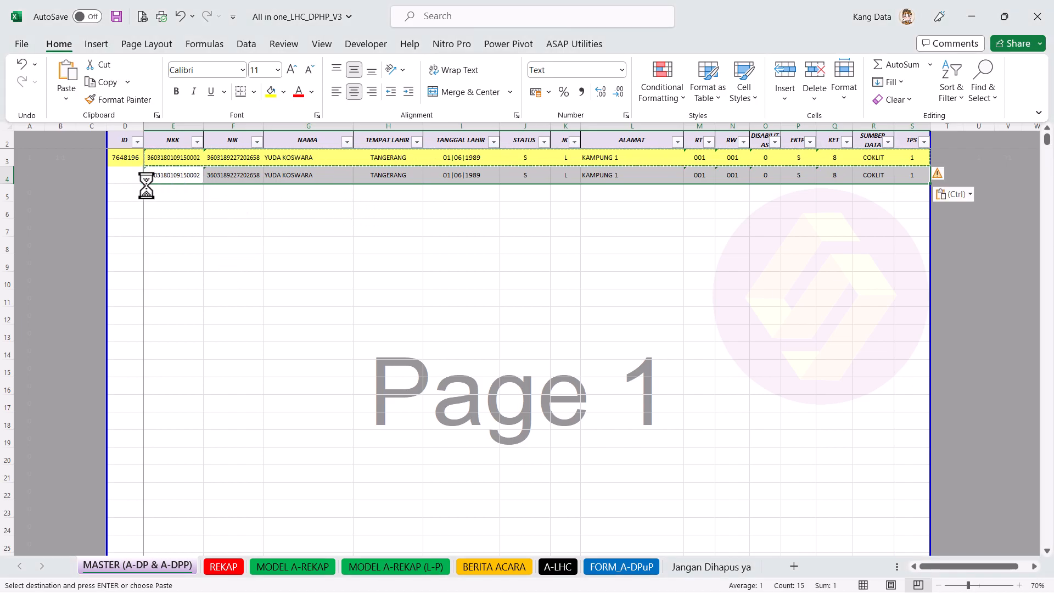
Step: Give row 4 an ID of 0, KET B and TPS 3
left_click(131, 178)
type("0")
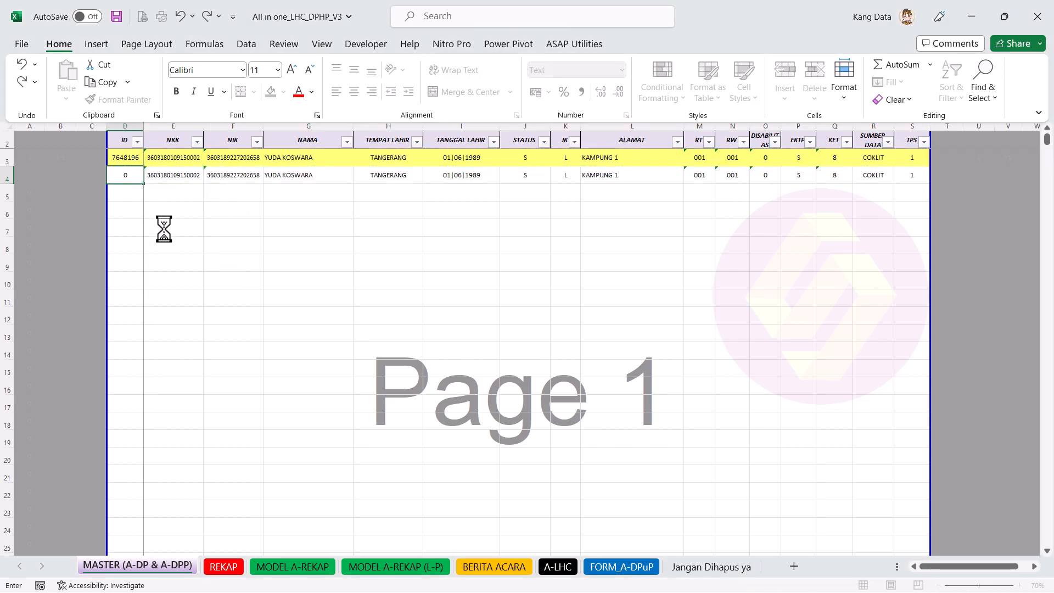
left_click(833, 174)
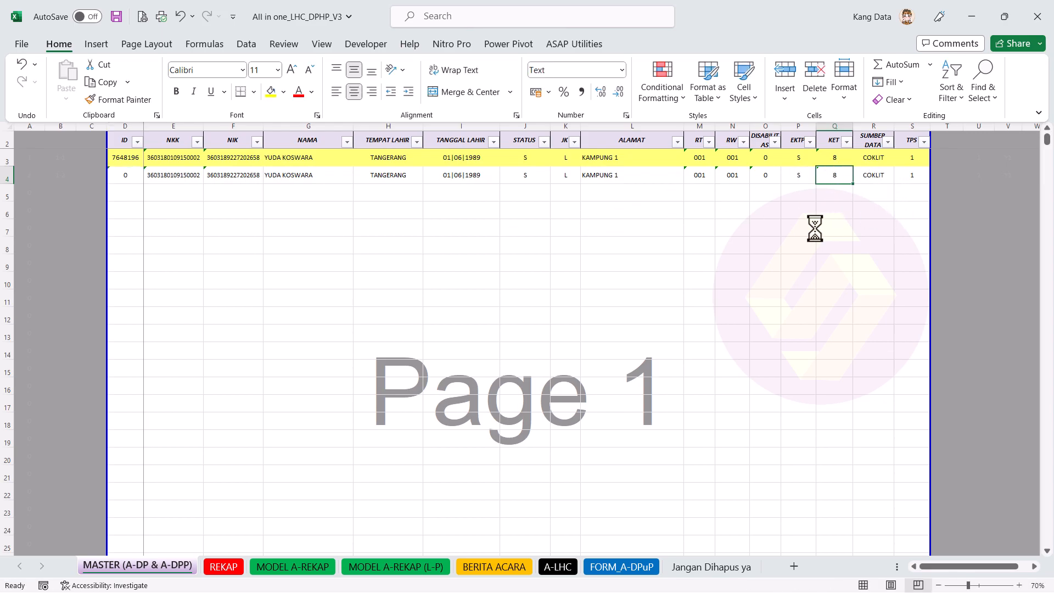
type("B")
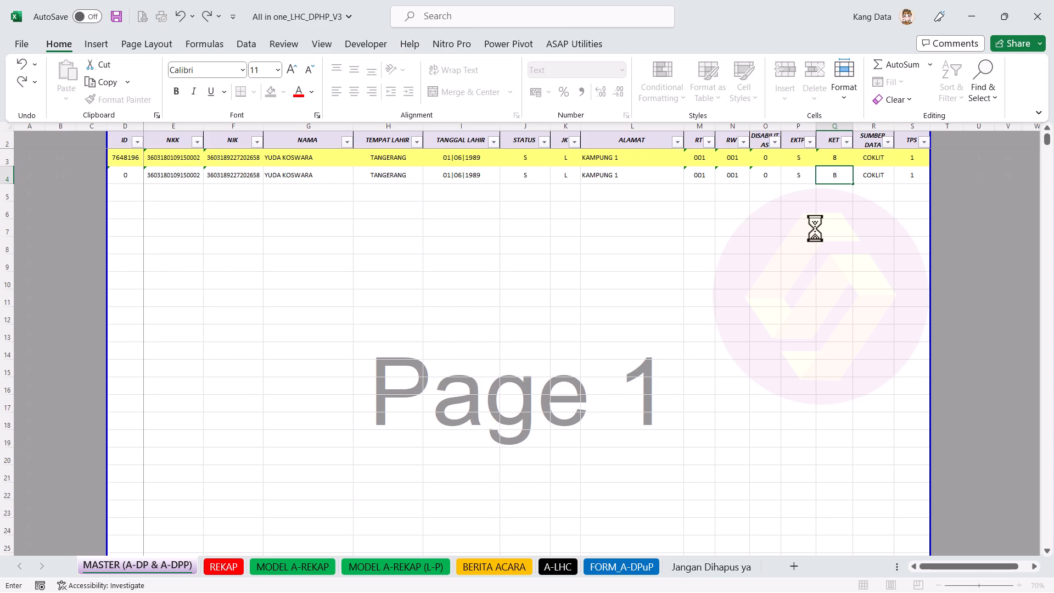
left_click(910, 175)
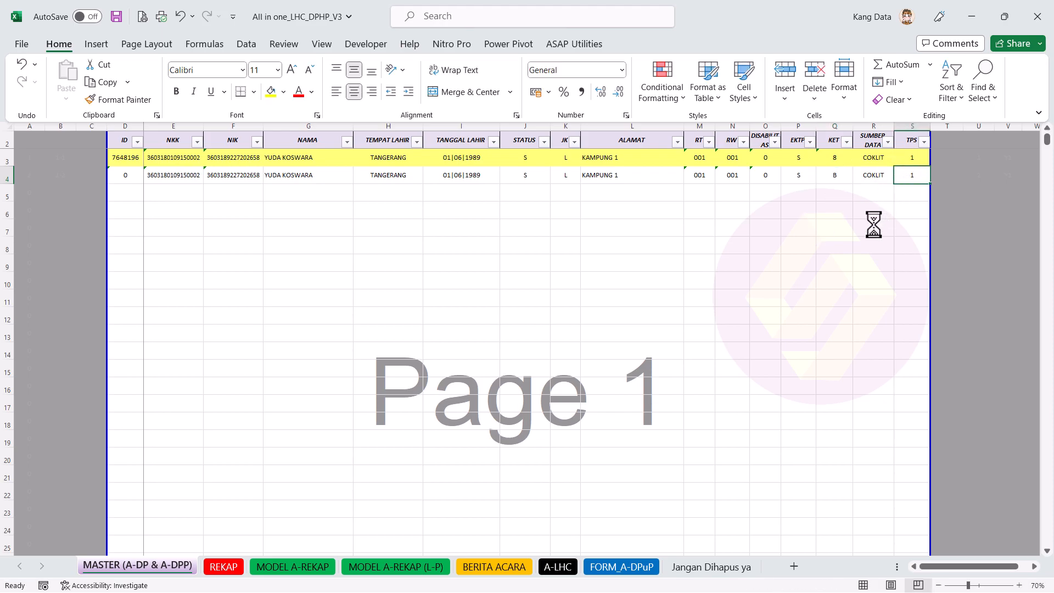
type("3")
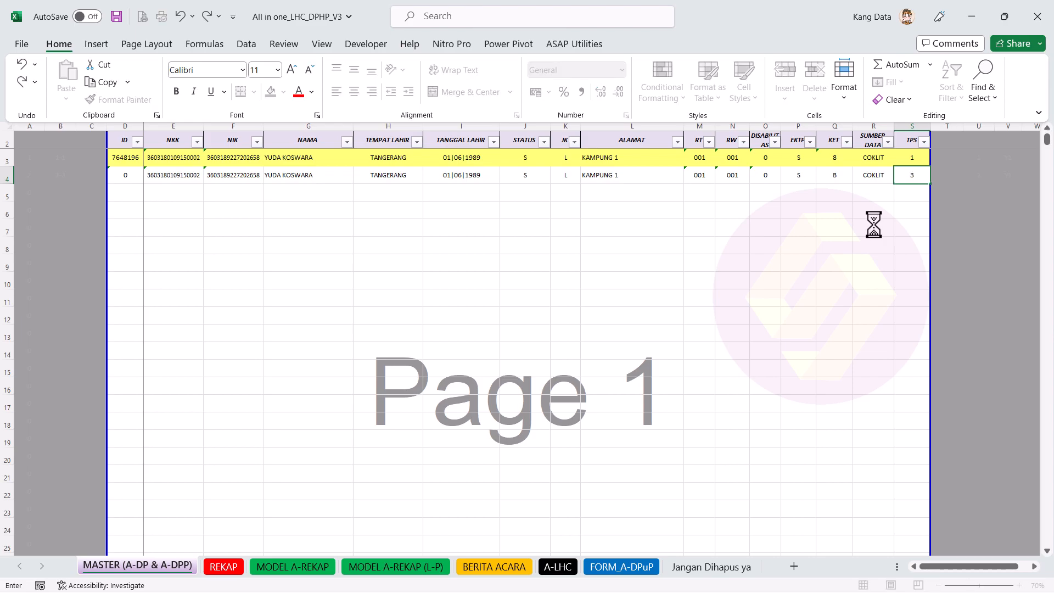
key("Return")
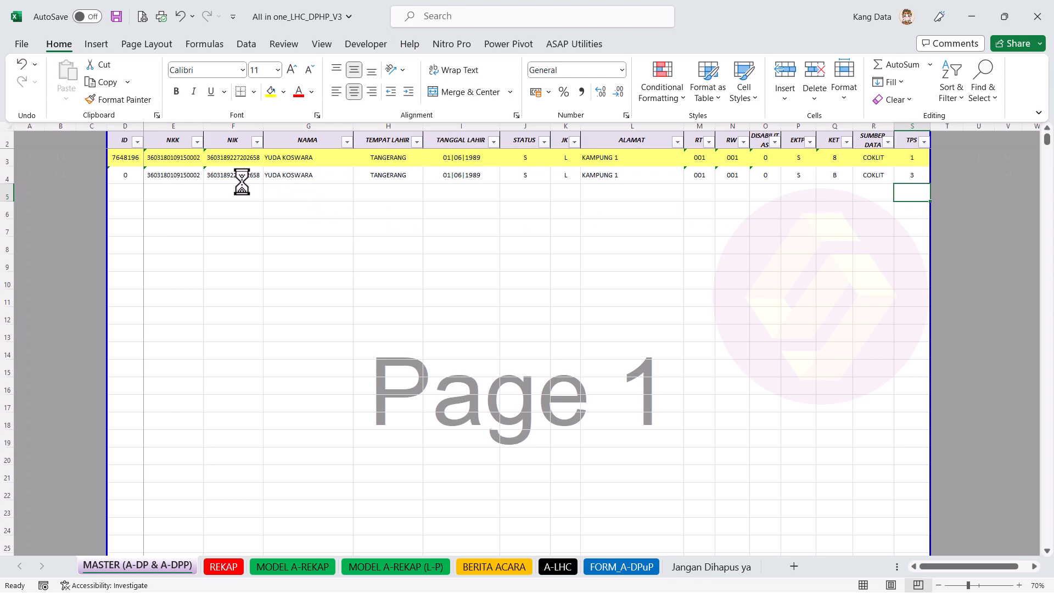
Step: Check the ID, KET and TPS values of both voter rows, re-entering TPS 3 in row 4
left_click(123, 158)
left_click(920, 159)
left_click(836, 161)
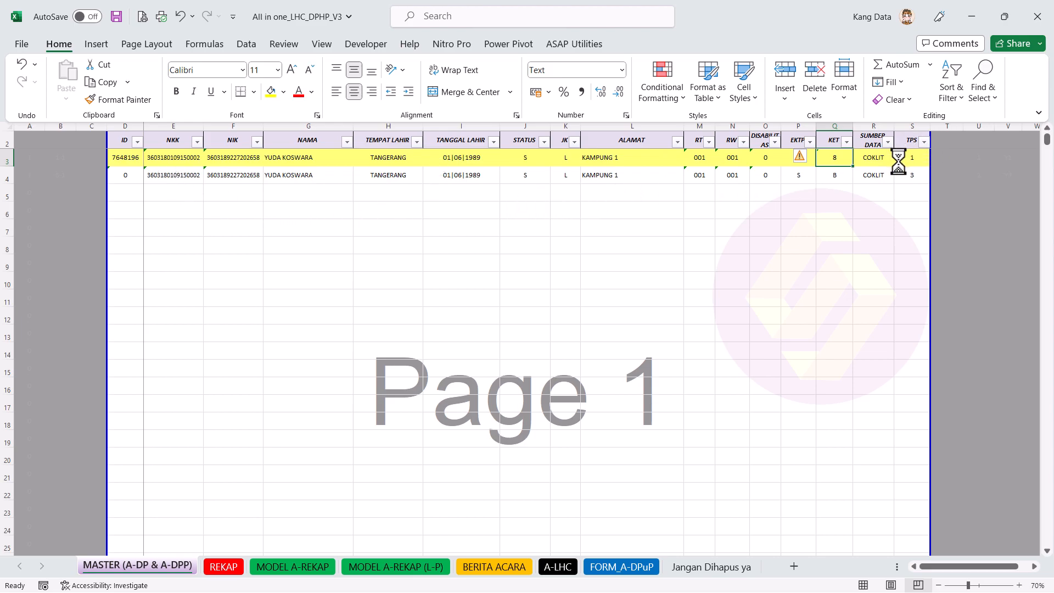
left_click(828, 180)
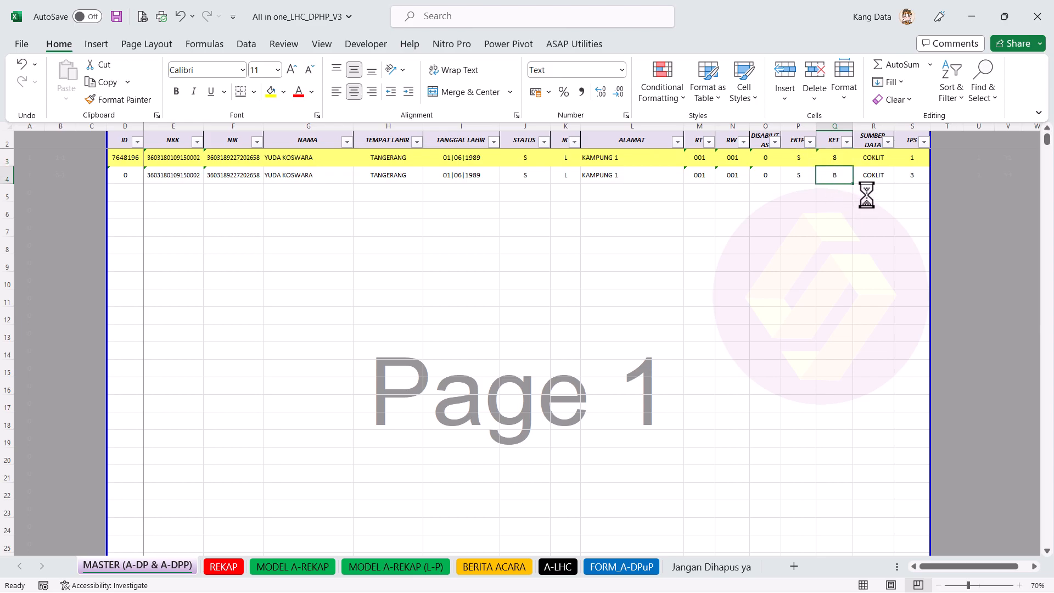
left_click(913, 177)
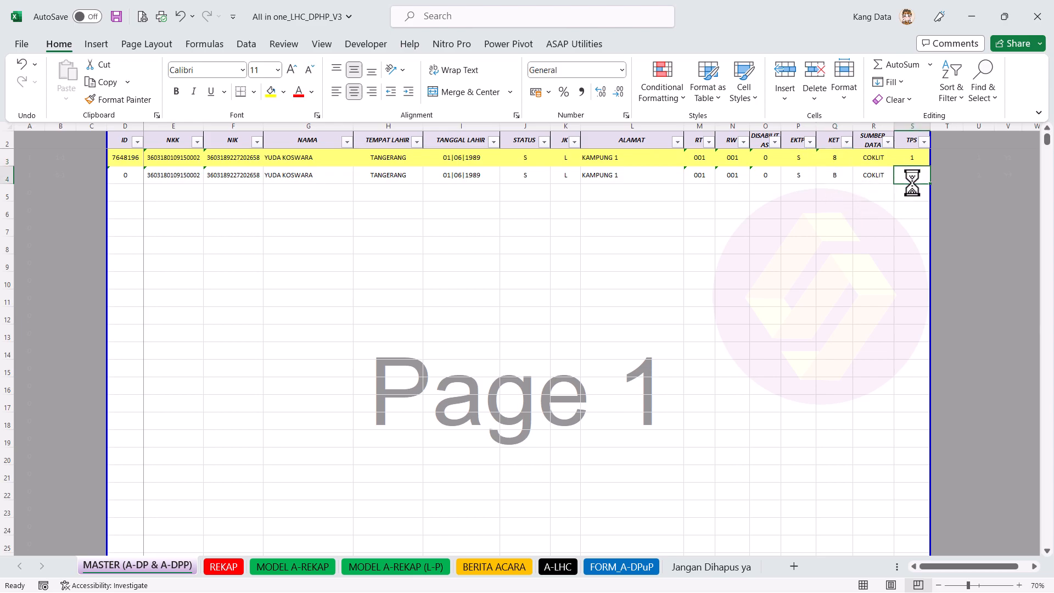
type("3")
left_click(135, 178)
left_click(621, 223)
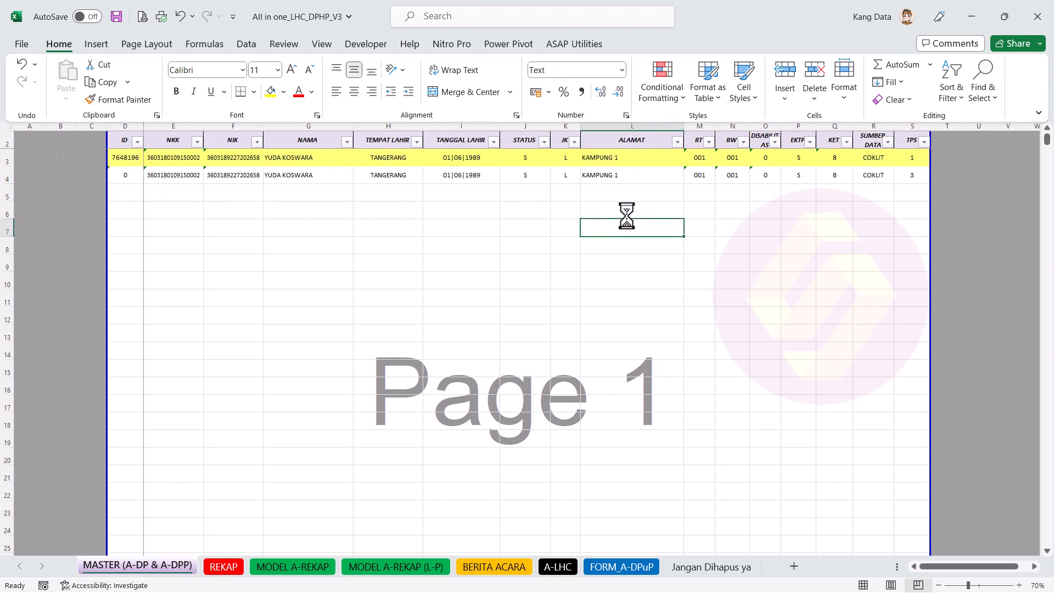
left_click_drag(906, 224, 226, 258)
left_click(324, 313)
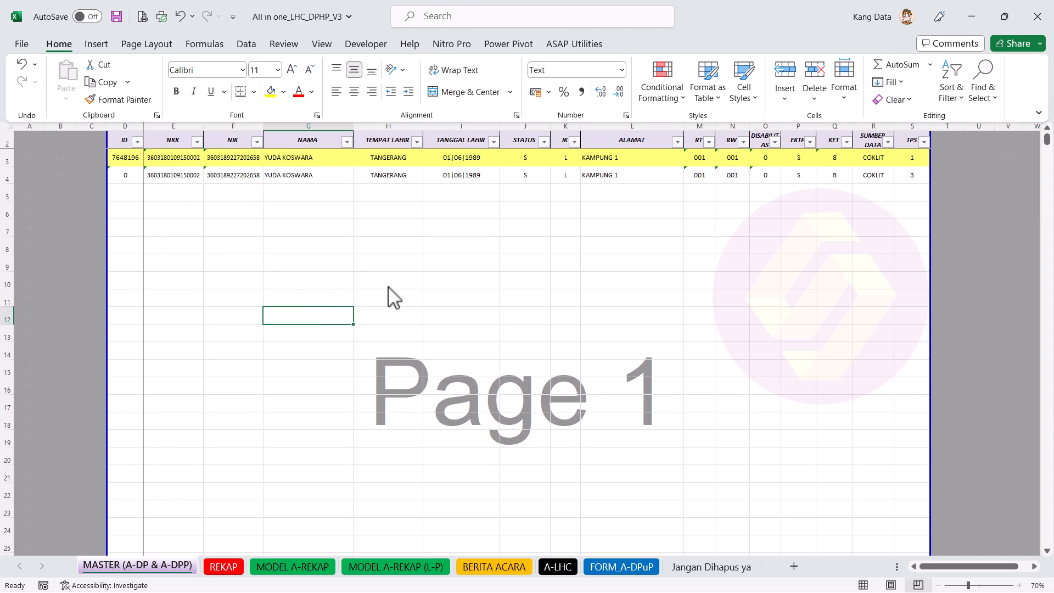
Step: Clear row 4's contents, then undo to restore its data
left_click_drag(130, 177, 909, 173)
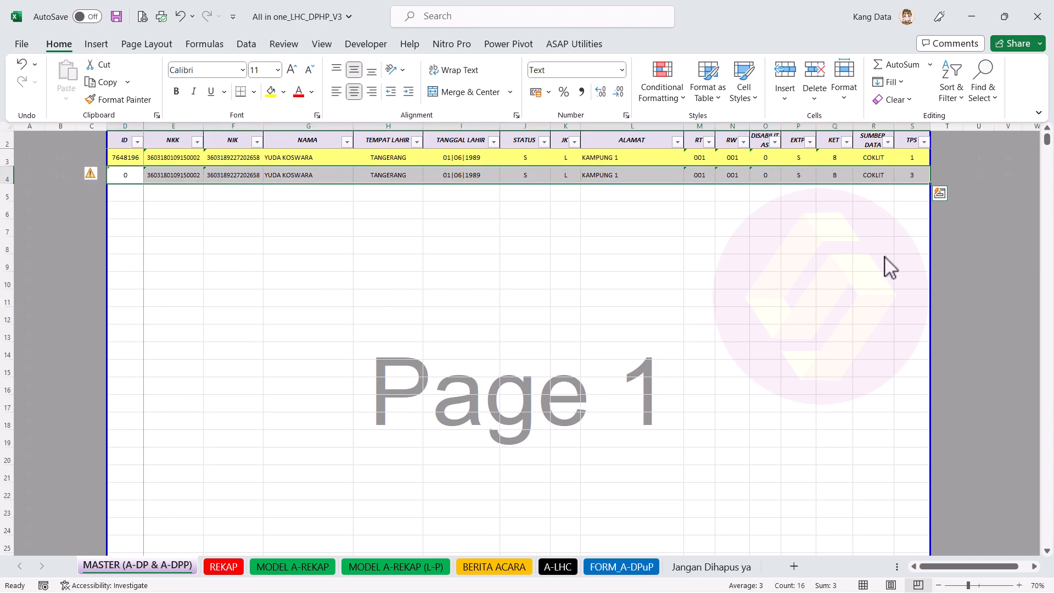
key("Delete")
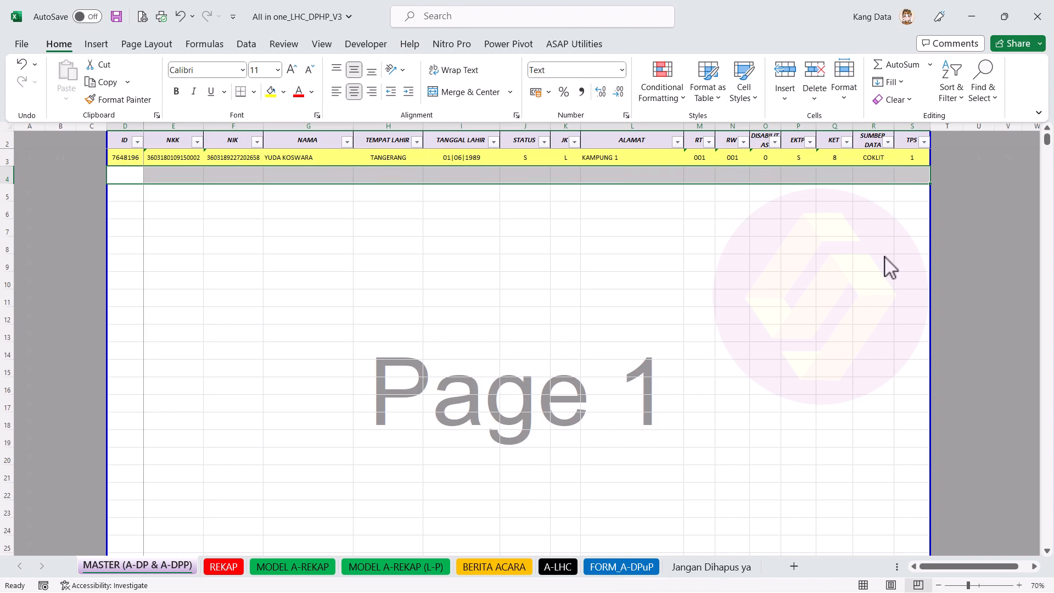
left_click(124, 177)
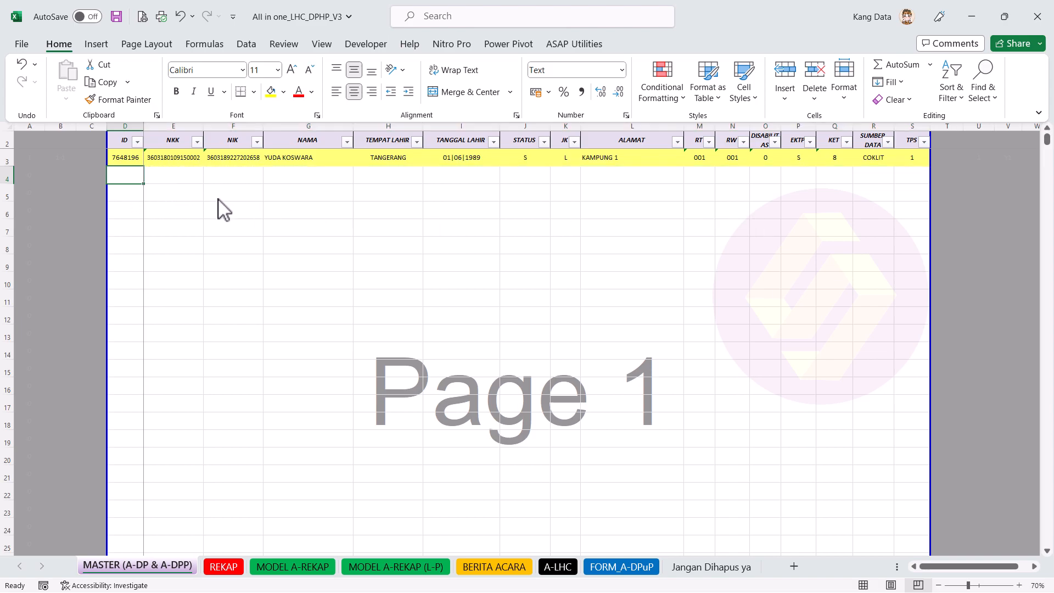
key("ctrl+z")
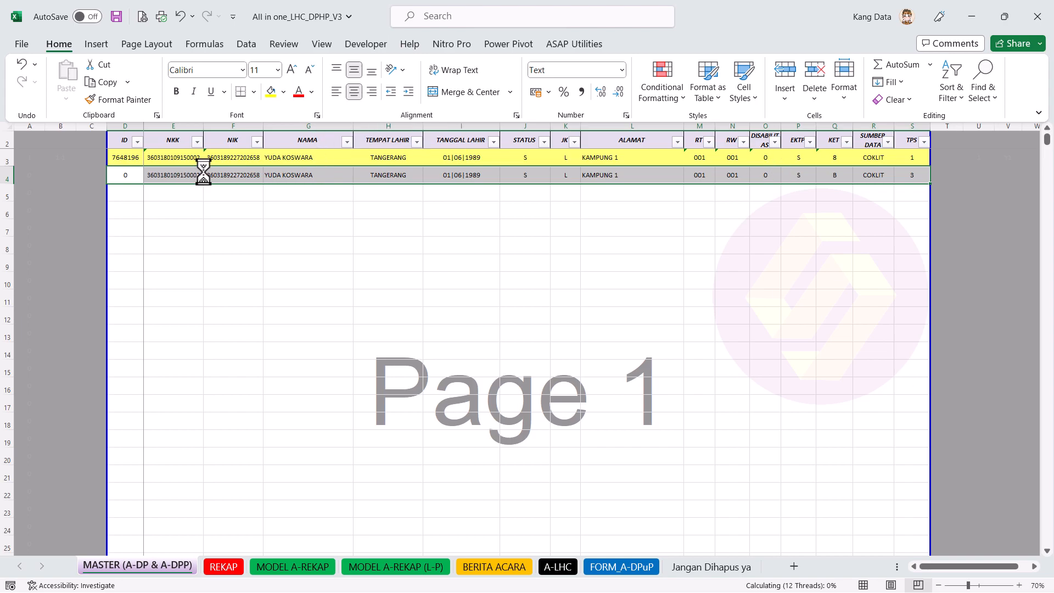
Step: Select both voter rows, D3 through S5
left_click_drag(117, 160, 904, 160)
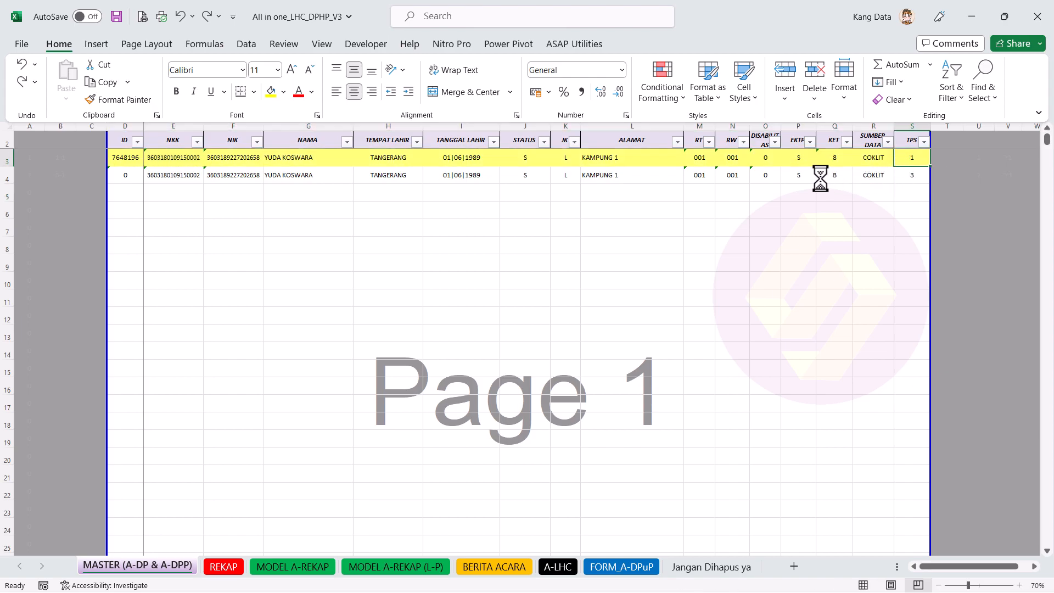
left_click(859, 181)
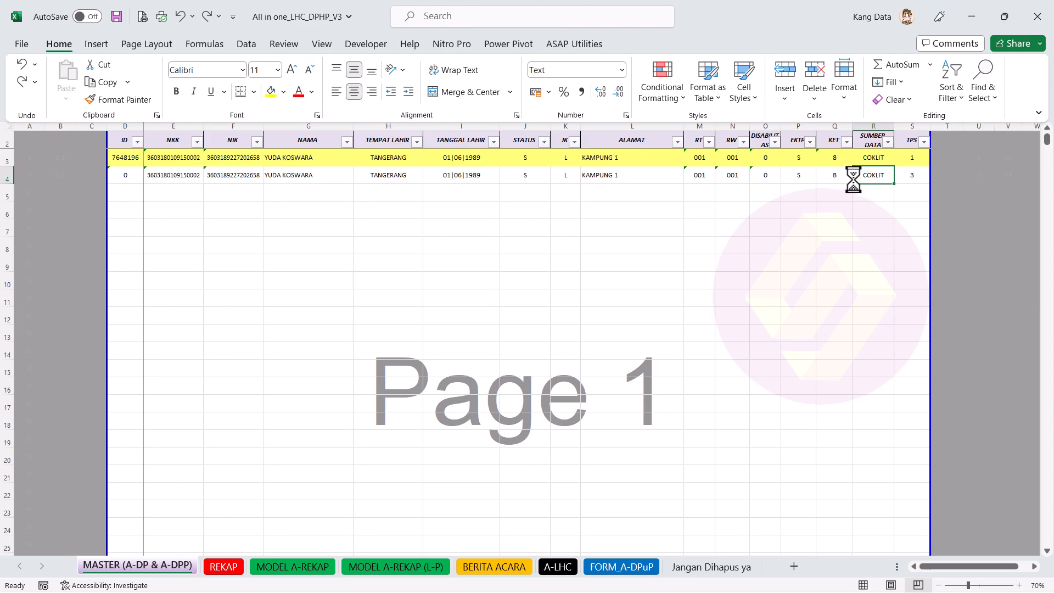
left_click(903, 192)
mouse_move(903, 192)
left_mouse_down()
mouse_move(226, 151)
mouse_move(140, 165)
left_mouse_up()
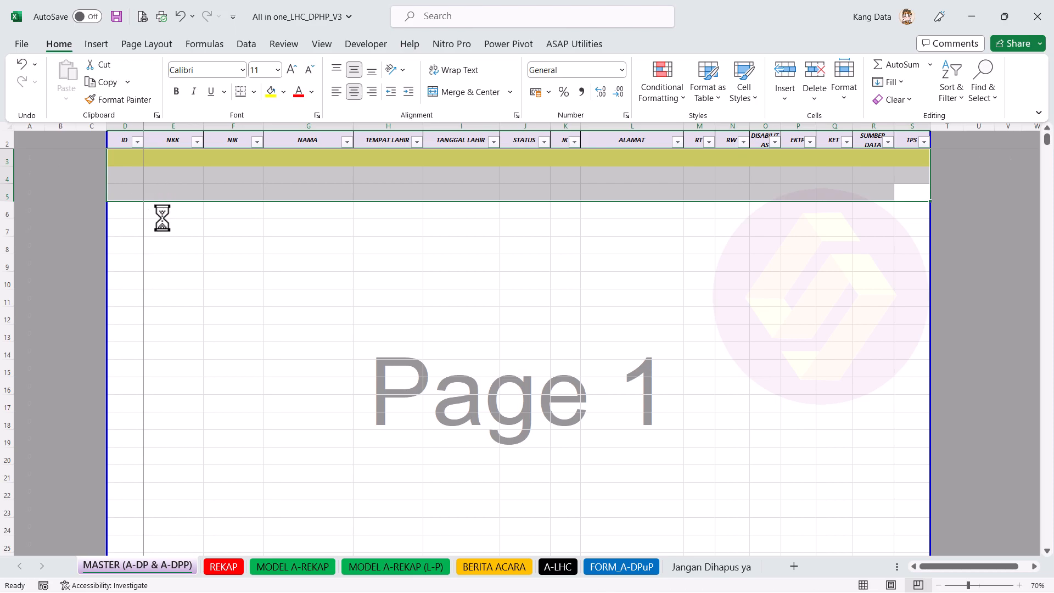
Step: Switch between MASTER and REKAP, ending on REKAP with region fields D5:E8 selected
left_click(235, 568)
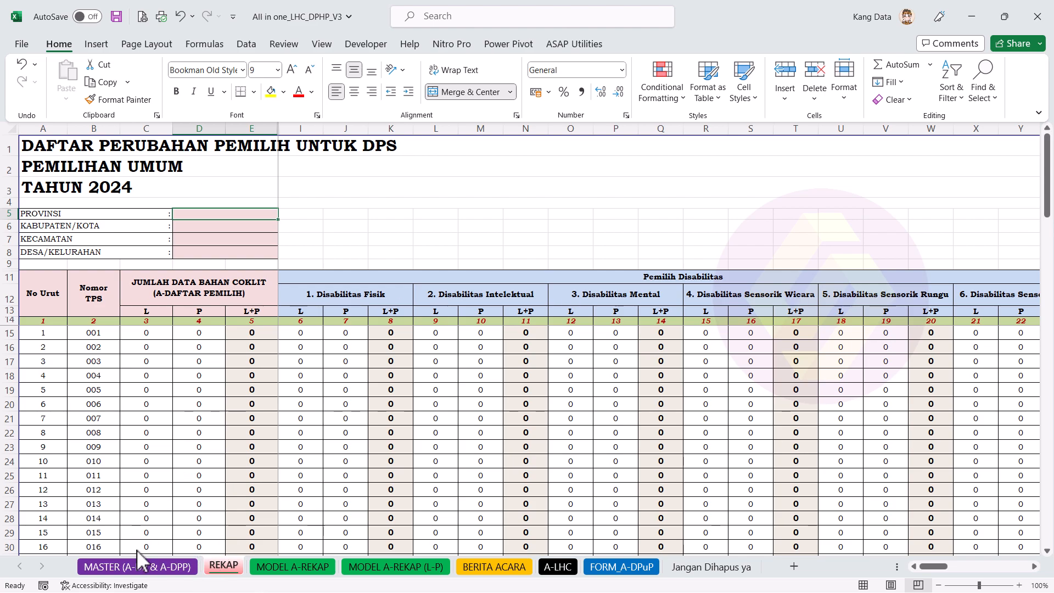
left_click(136, 566)
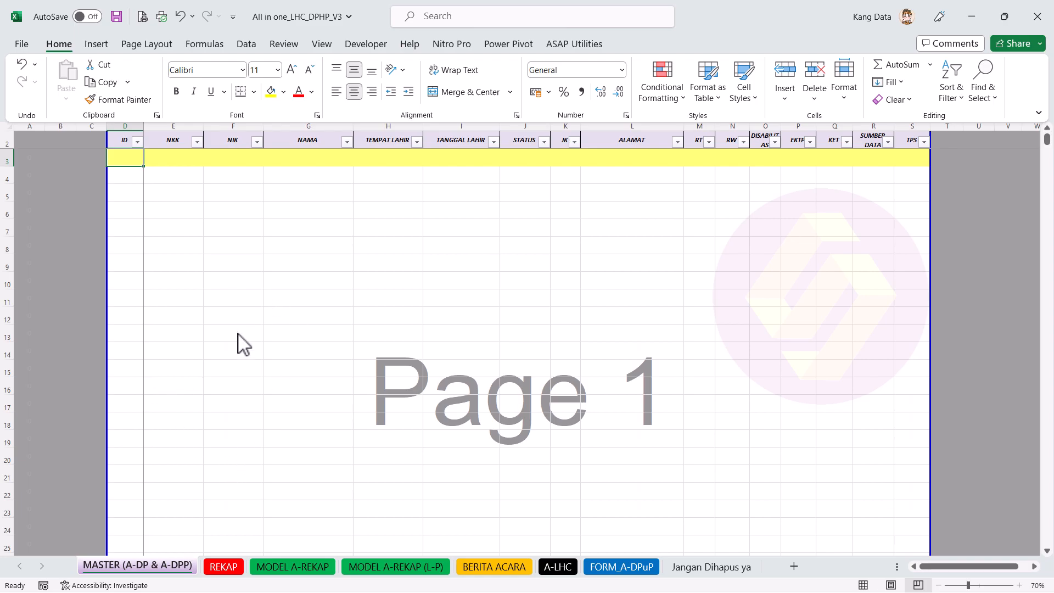
left_click(223, 568)
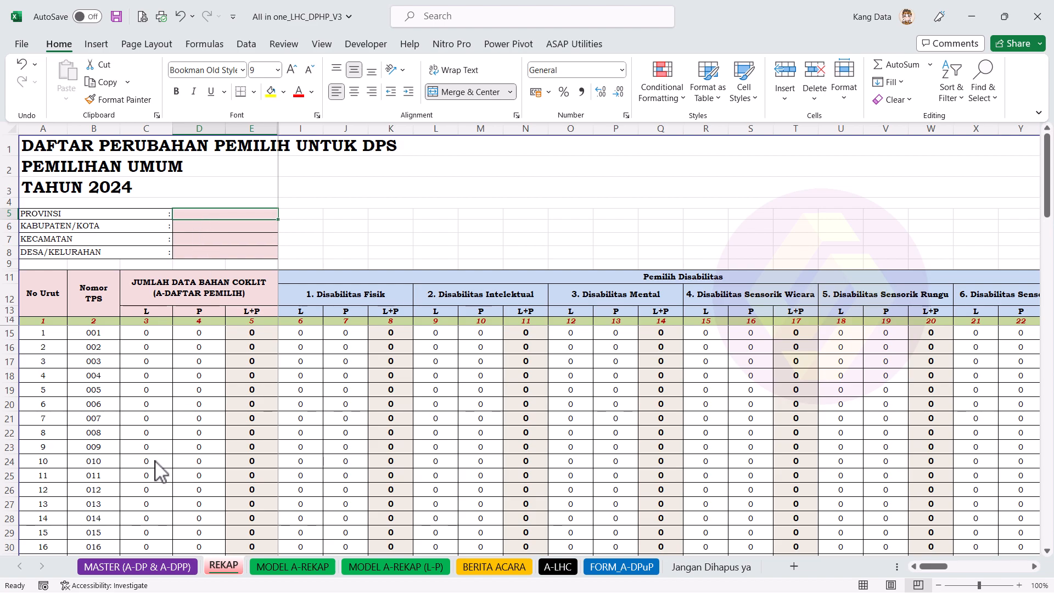
left_click(175, 568)
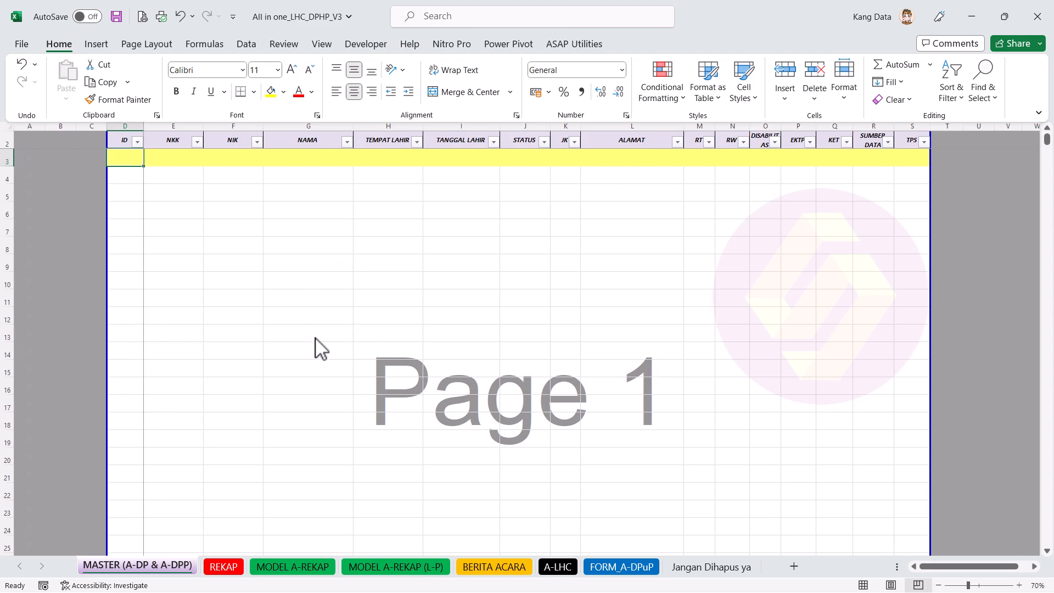
left_click(222, 567)
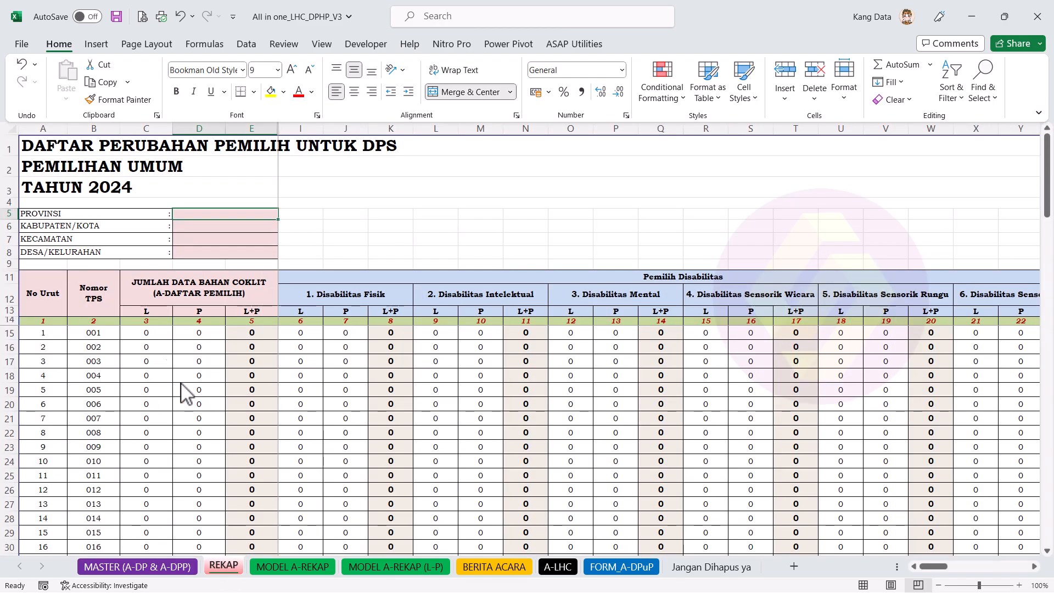
left_click_drag(203, 214, 214, 255)
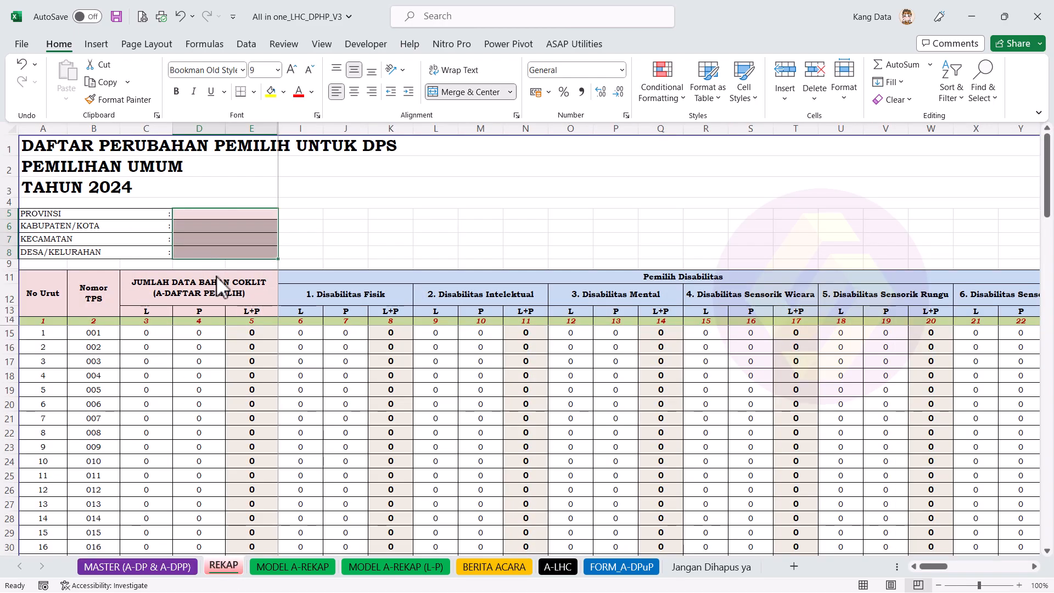
left_click(332, 226)
left_click(245, 217)
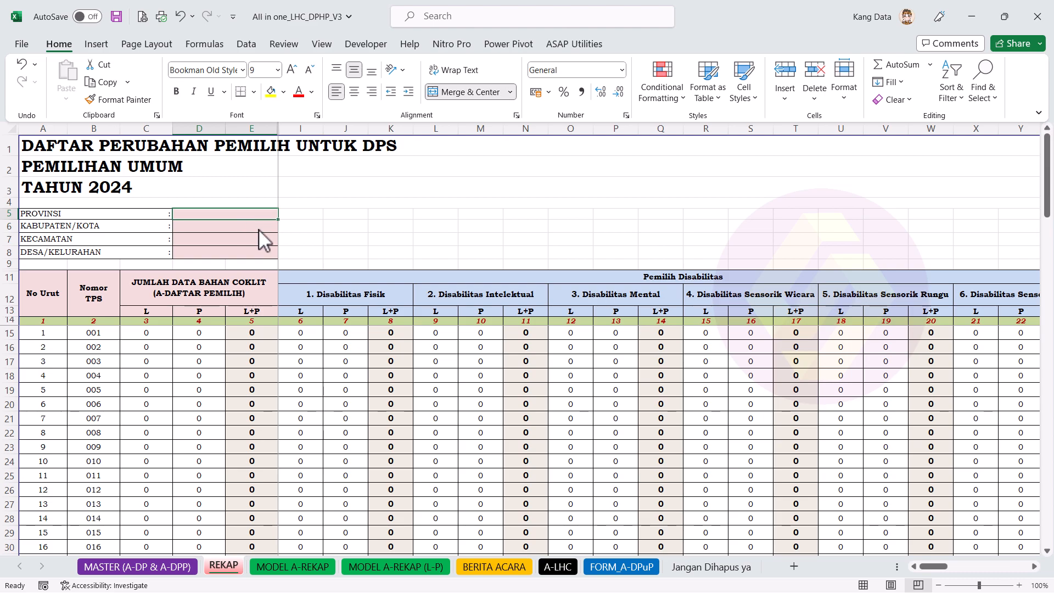
type("BANTEN")
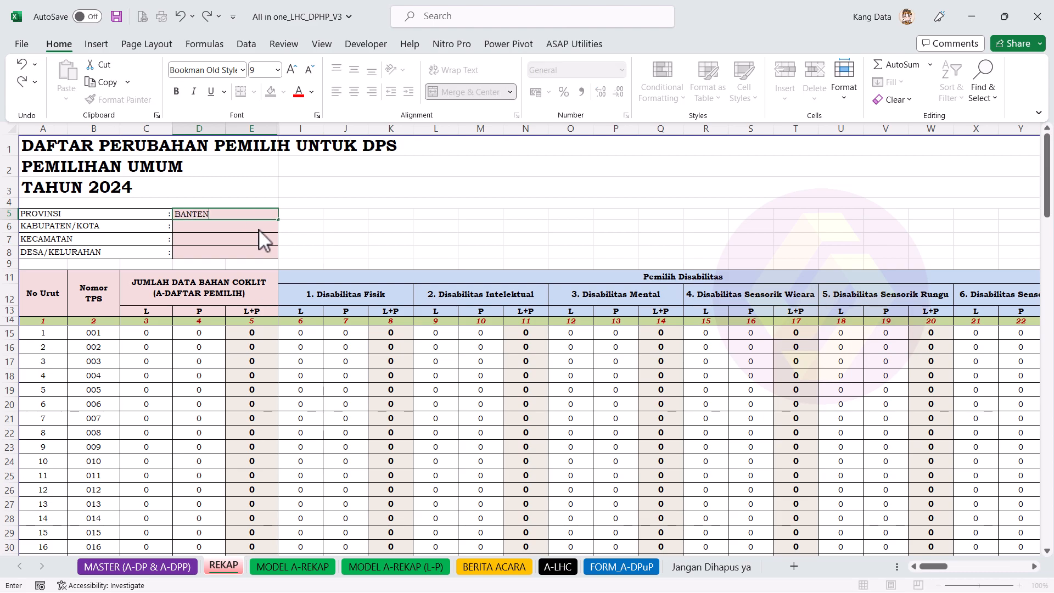
key("Return")
type("TANGERANG")
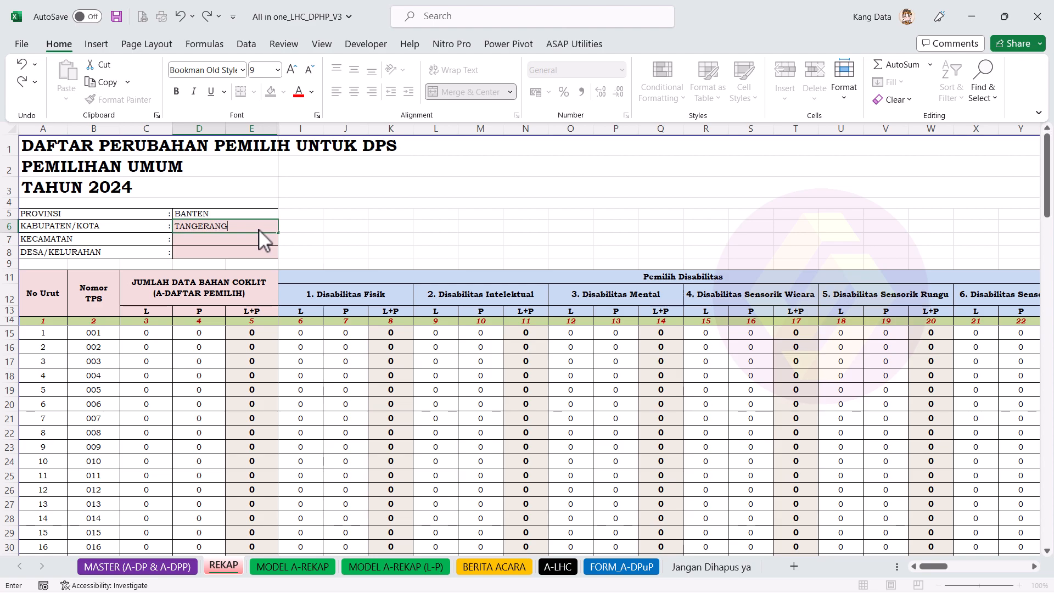
key("Return")
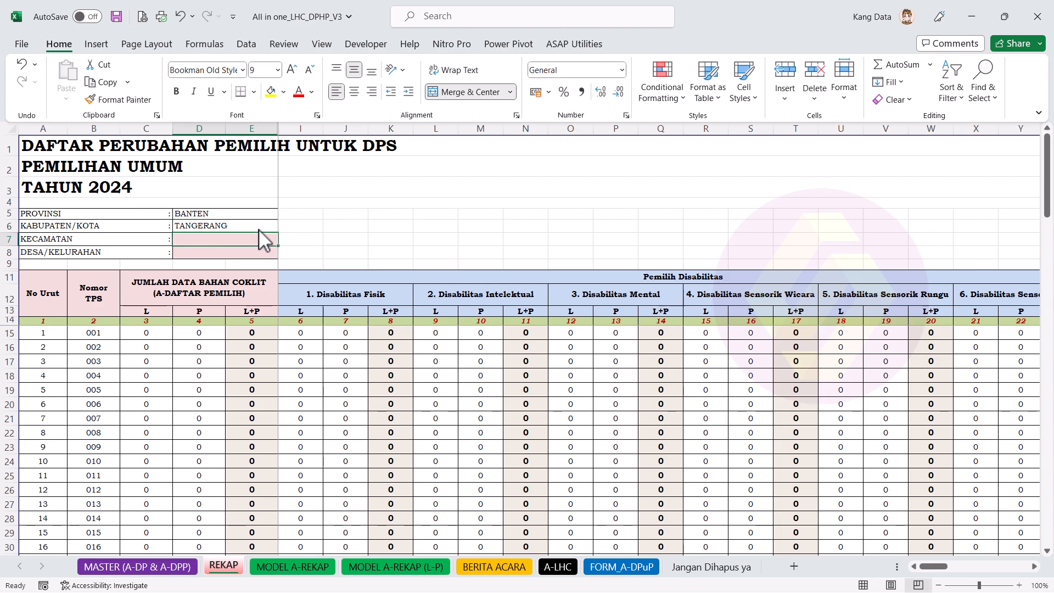
type("CIKUPA")
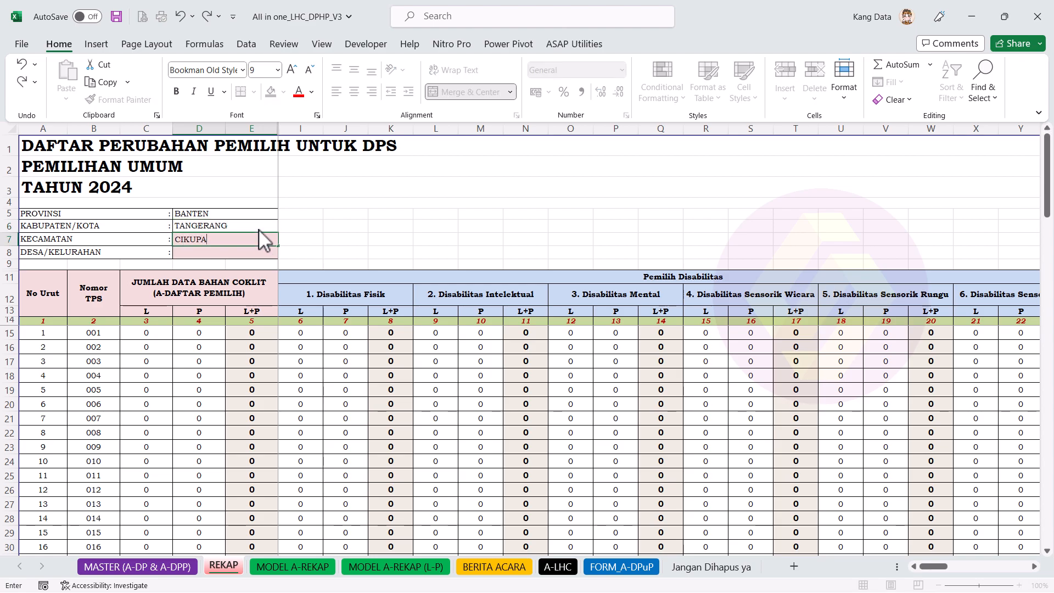
key("Return")
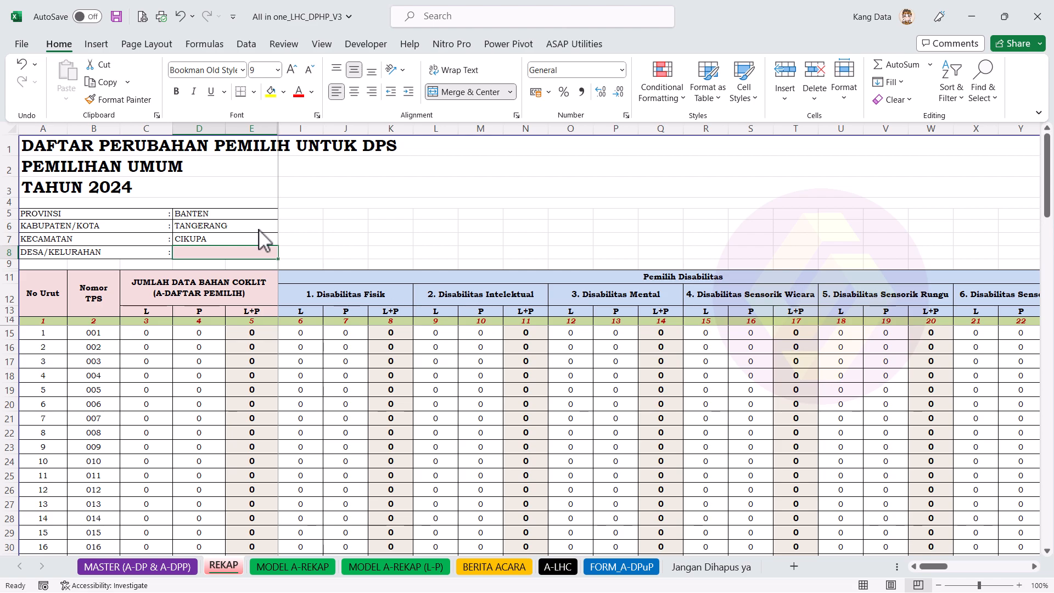
type("BU")
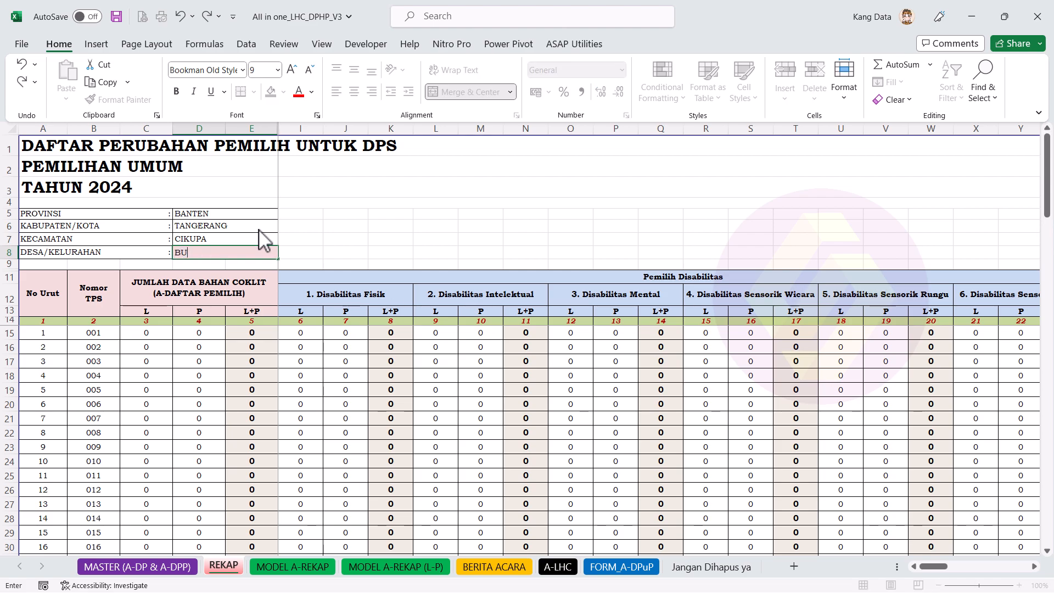
key("Return")
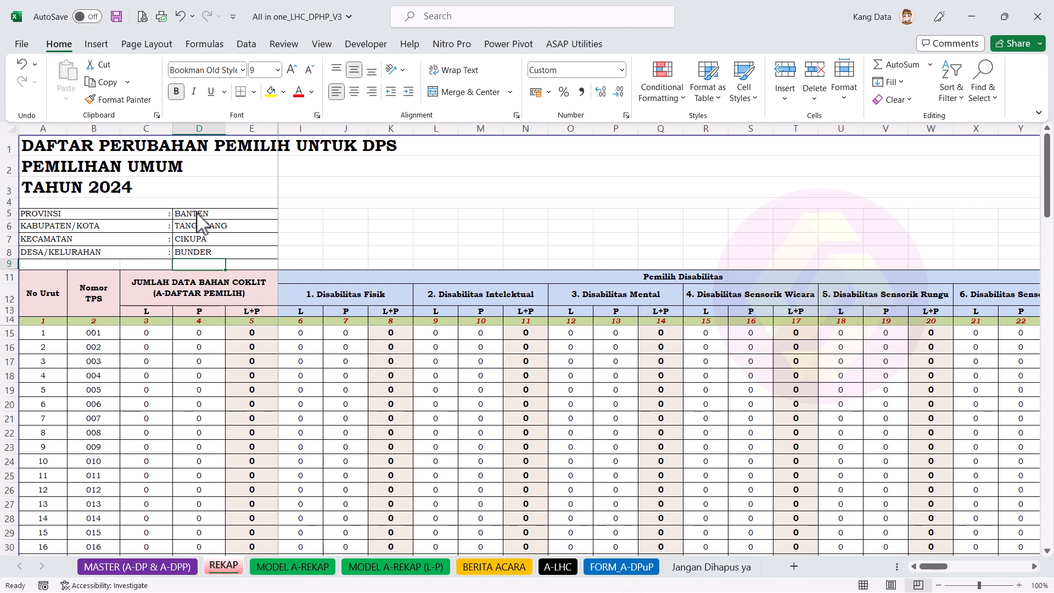
left_click_drag(198, 217, 200, 255)
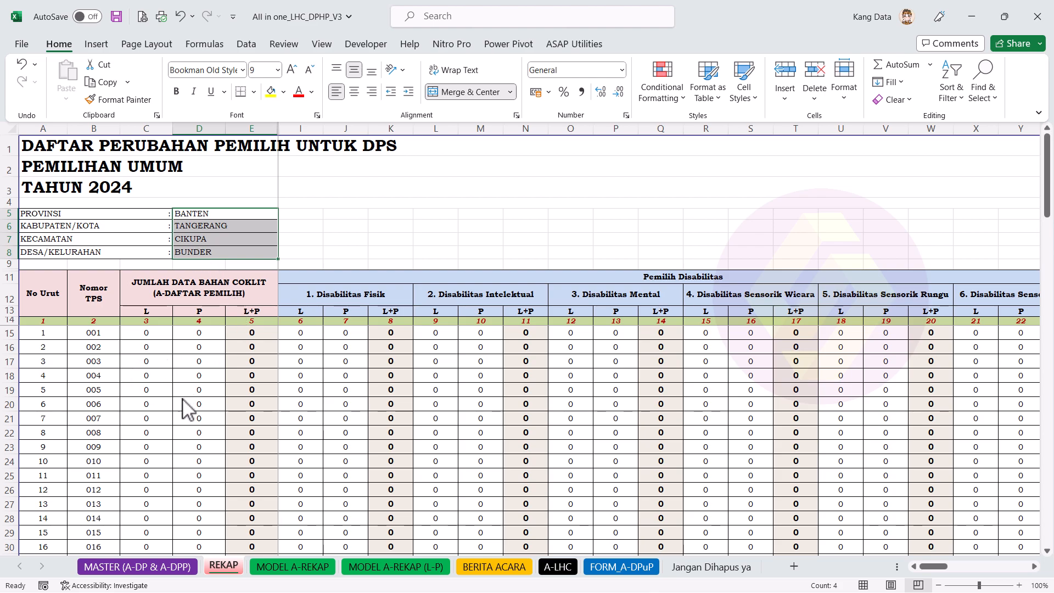
left_click(104, 338)
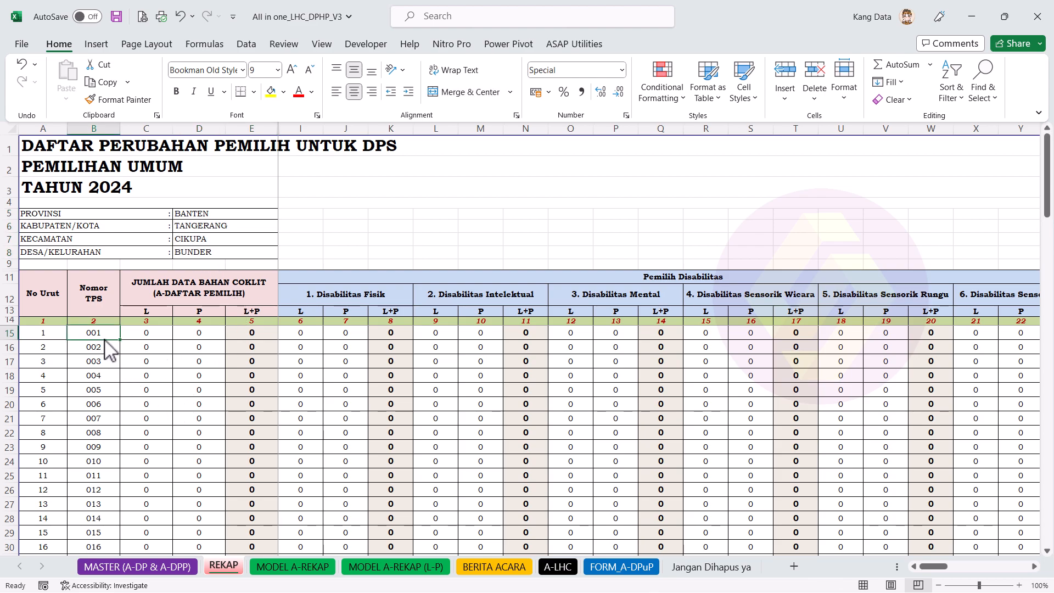
key("ctrl+Down")
key("Up")
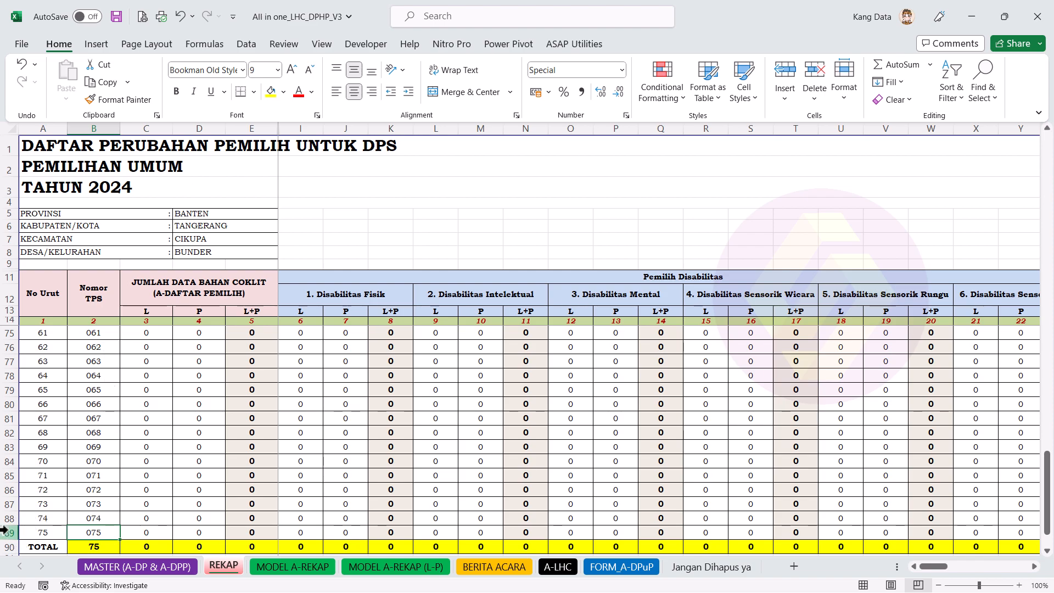
left_click_drag(5, 532, 8, 476)
right_click(31, 475)
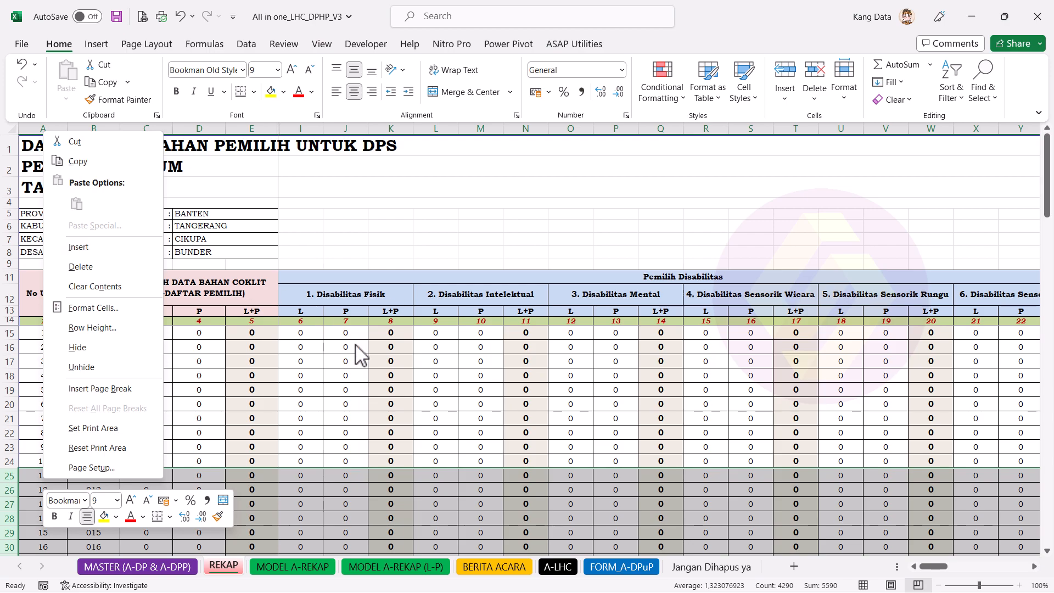
key("Escape")
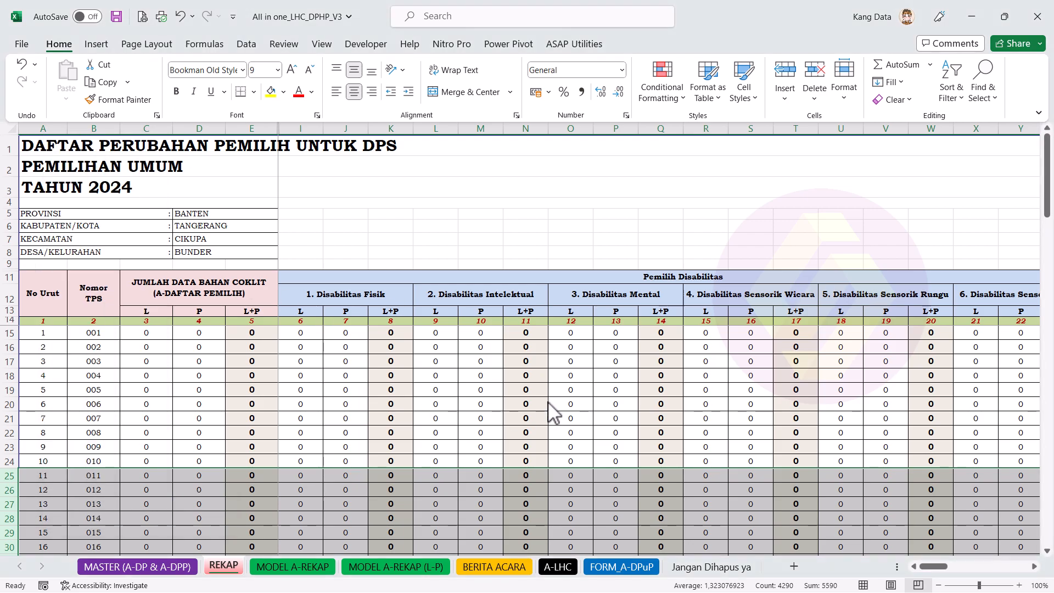
left_click(113, 347)
left_click_drag(235, 346, 291, 346)
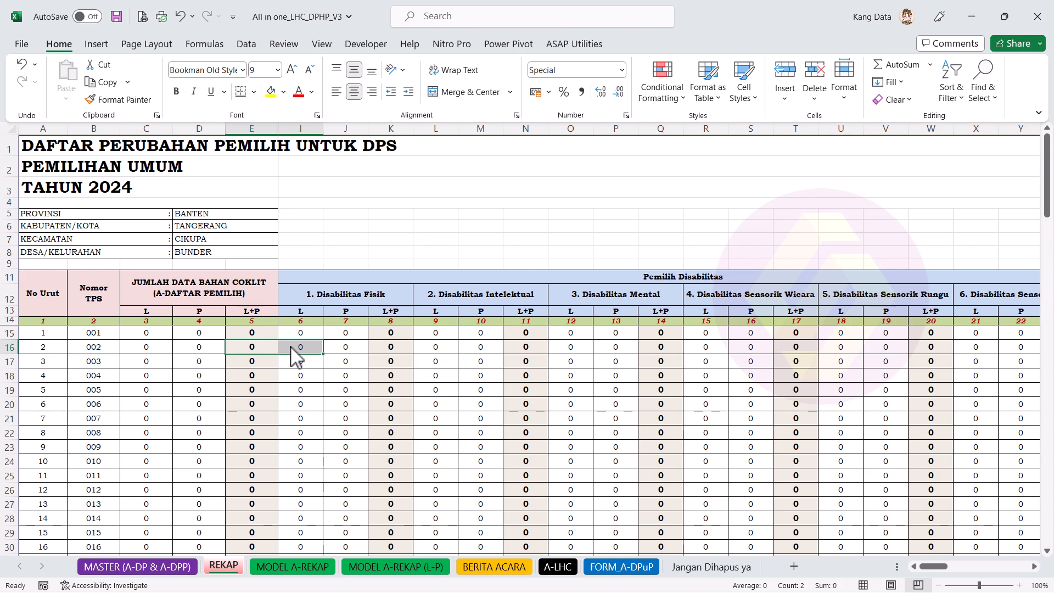
left_click(253, 406)
left_click(643, 283)
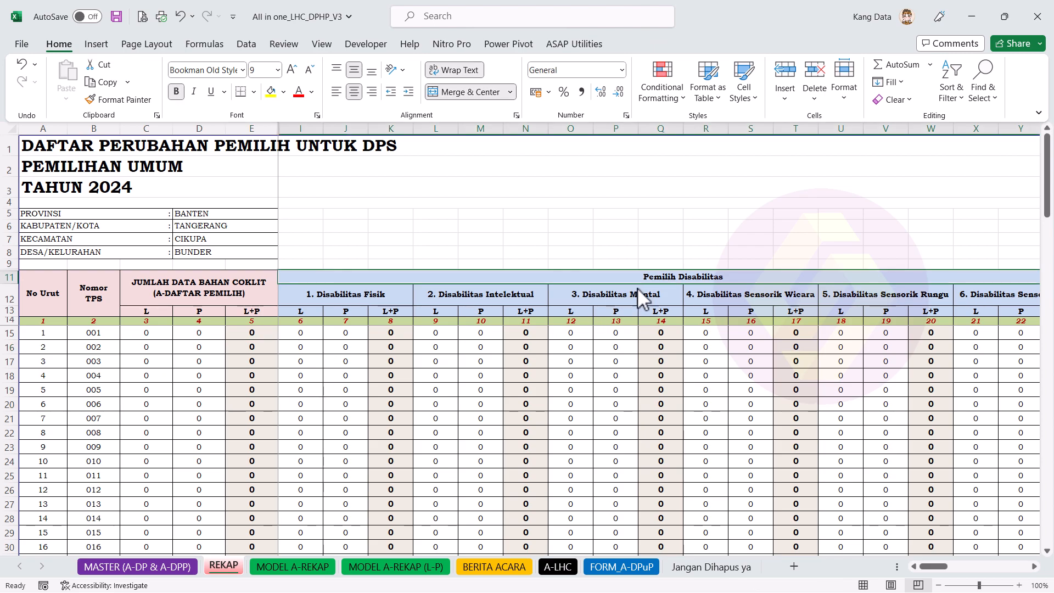
left_click_drag(943, 570, 971, 570)
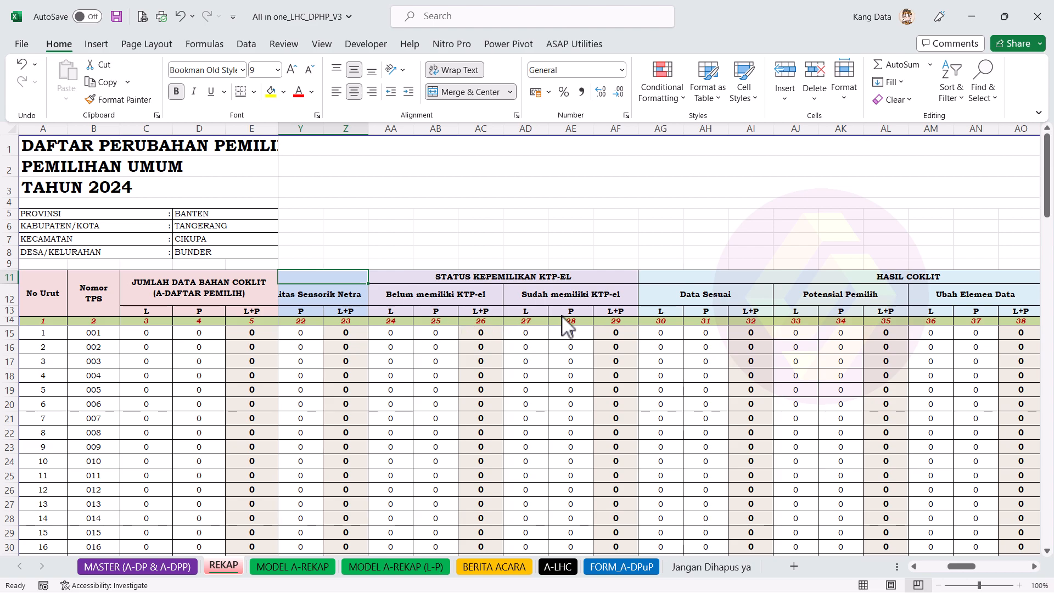
left_click_drag(949, 571, 939, 577)
left_click(667, 290)
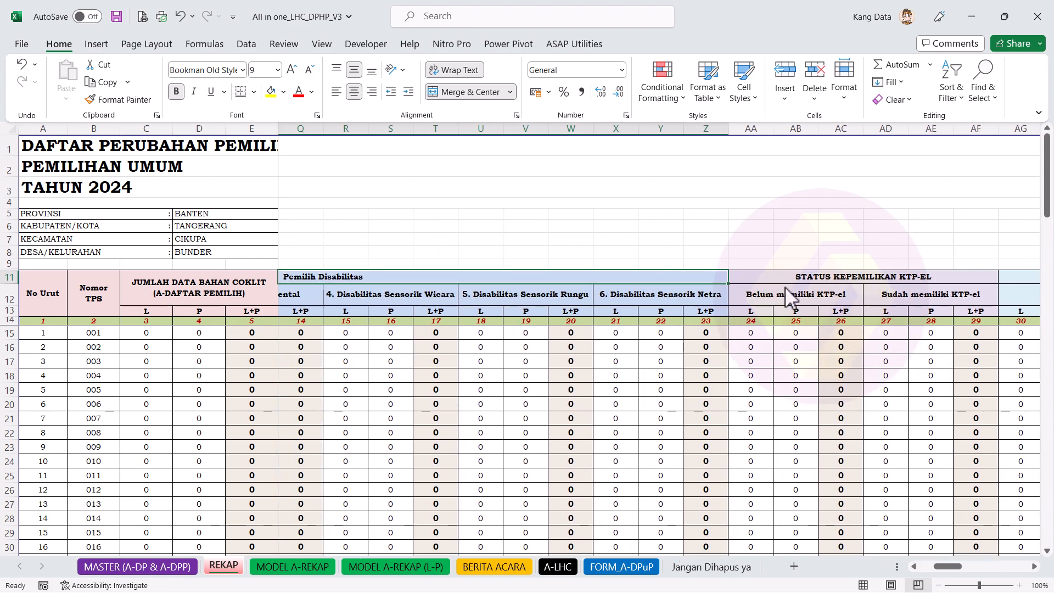
left_click_drag(808, 276, 806, 285)
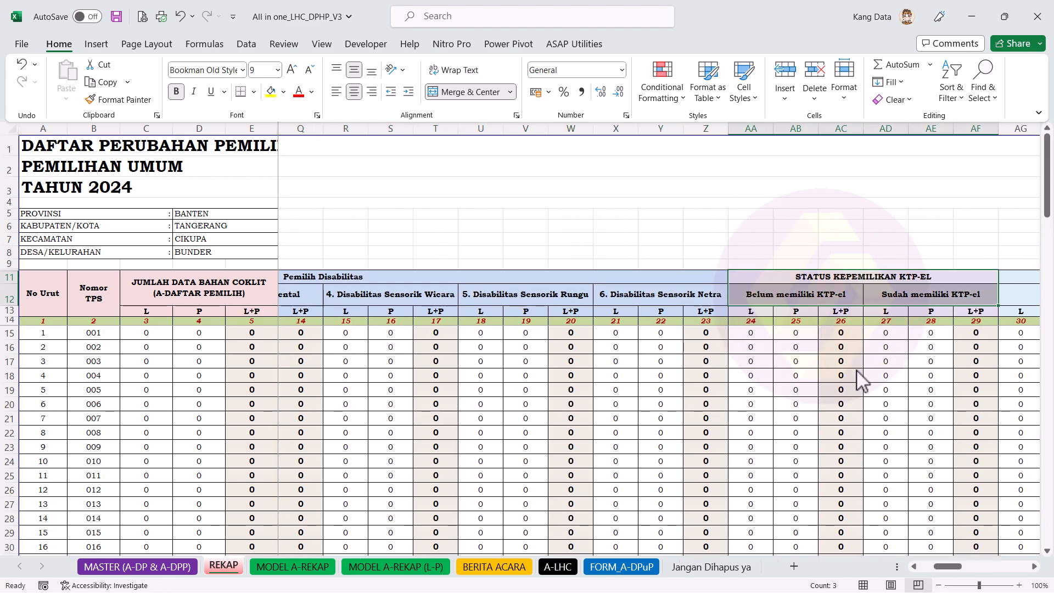
left_click(1035, 566)
left_click(1035, 566)
left_click(1034, 567)
left_click(1035, 566)
left_click(1035, 567)
left_click(1034, 567)
left_click(1034, 567)
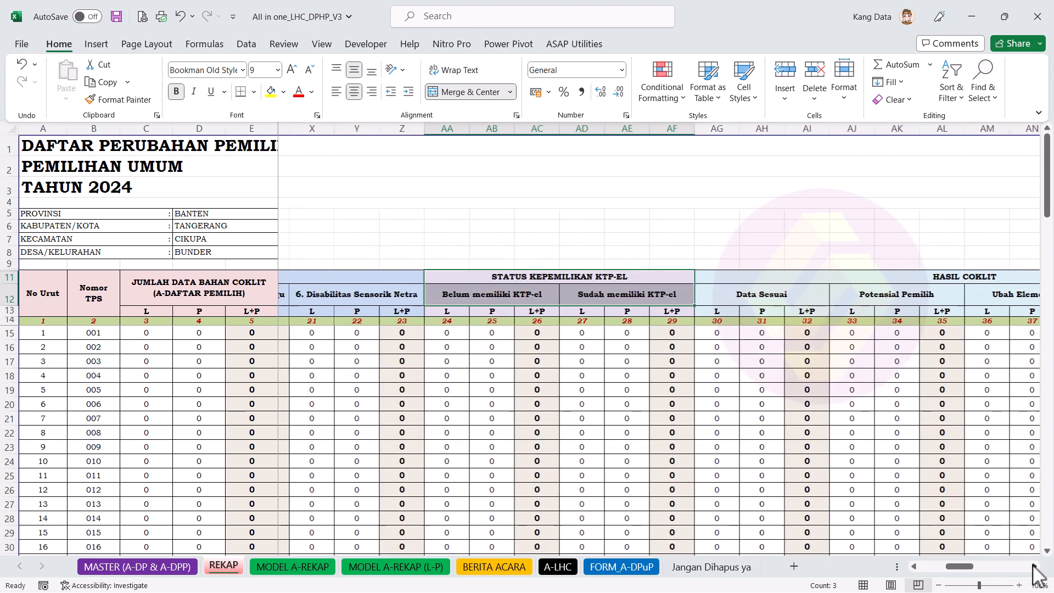
left_click(1035, 566)
left_click(1035, 567)
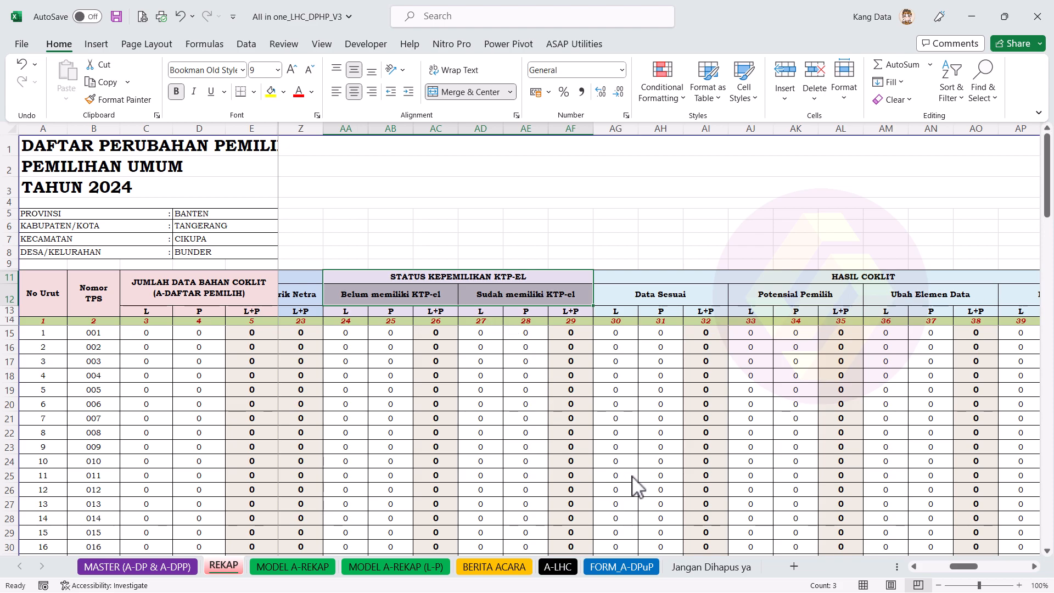
left_click_drag(968, 568, 965, 568)
left_click_drag(244, 128, 162, 129)
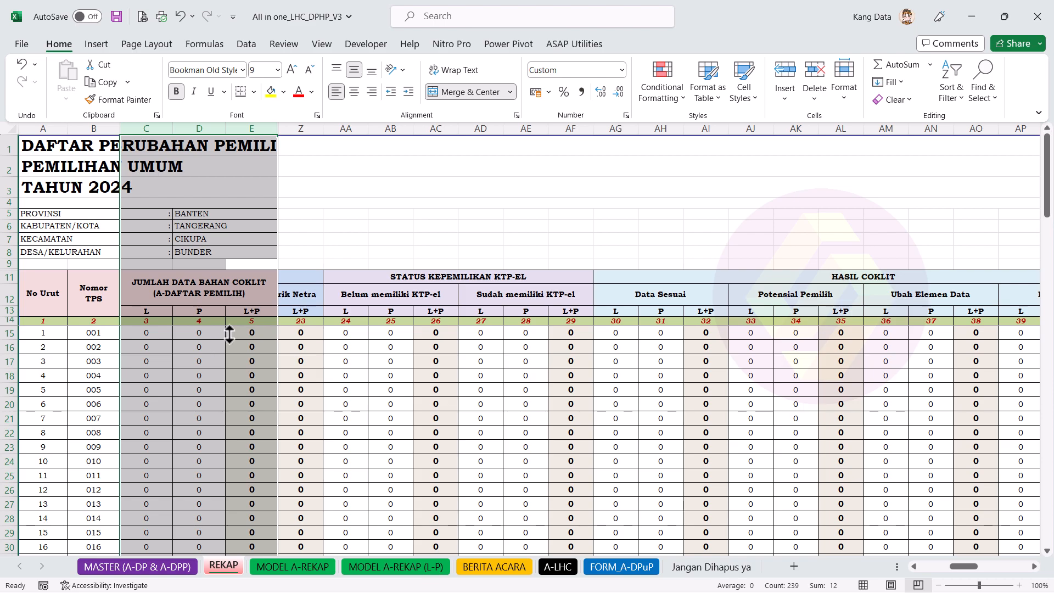
left_click(227, 334)
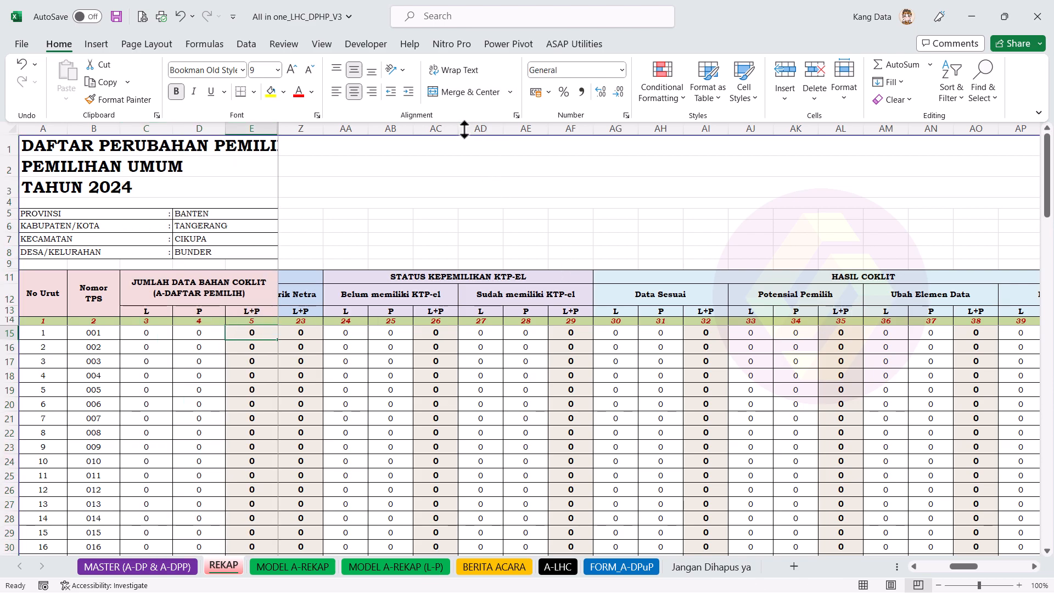
left_click_drag(475, 129, 558, 134)
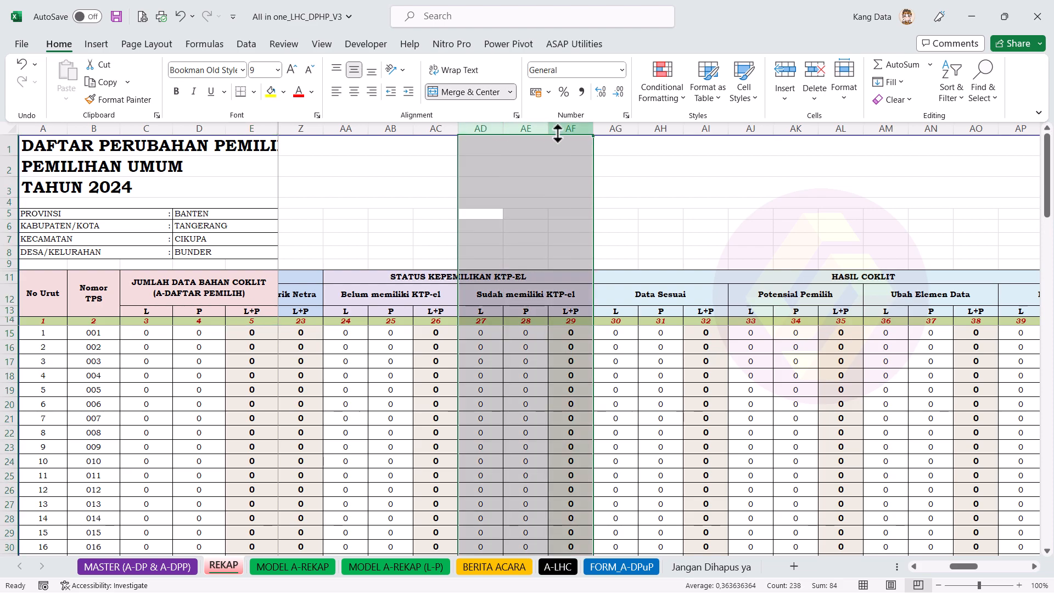
left_click(530, 332)
left_click(176, 333)
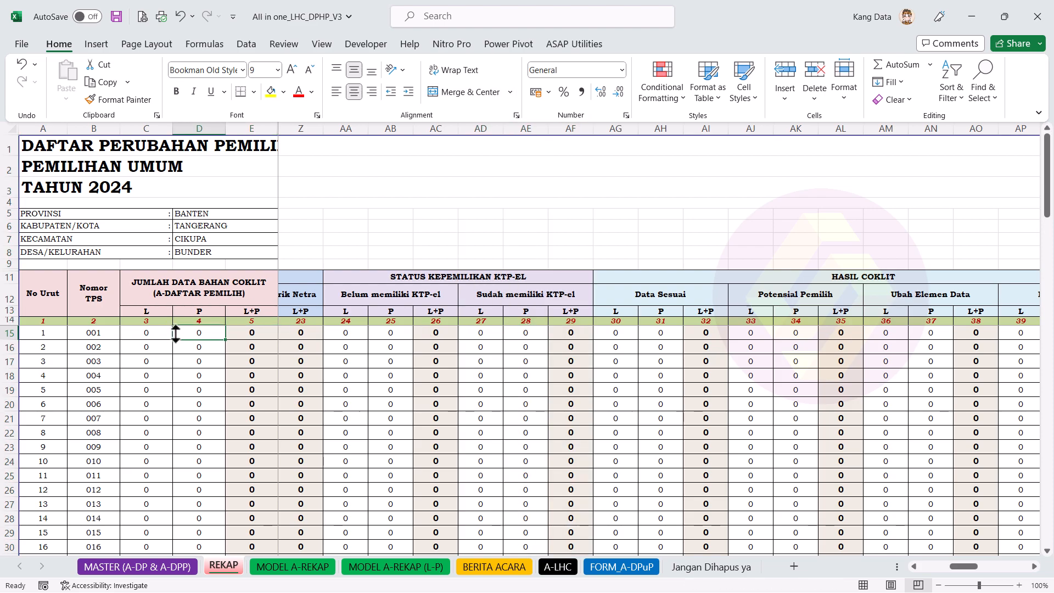
left_click(525, 332)
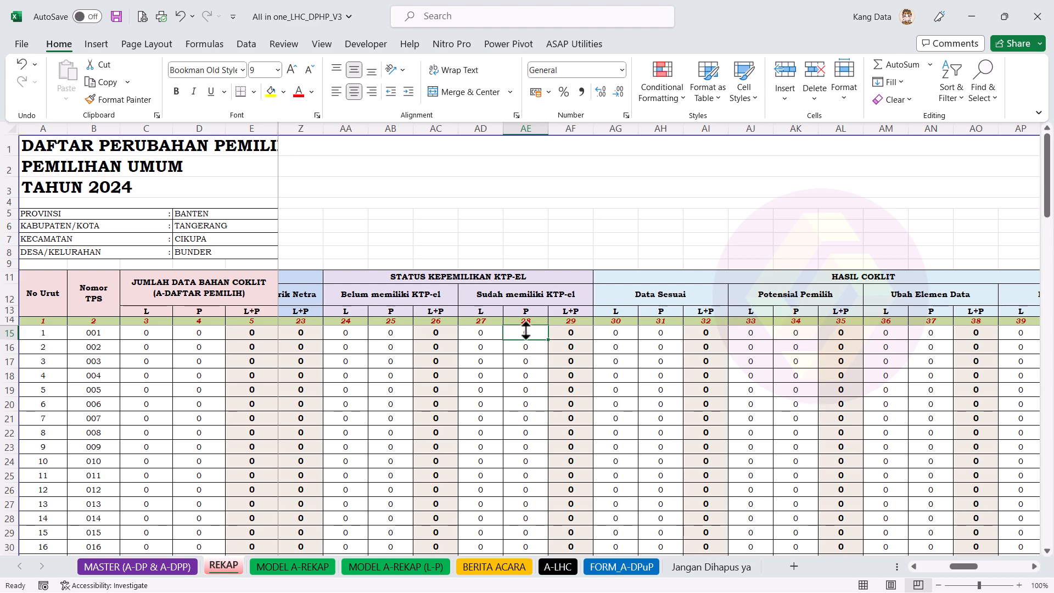
left_click(237, 130)
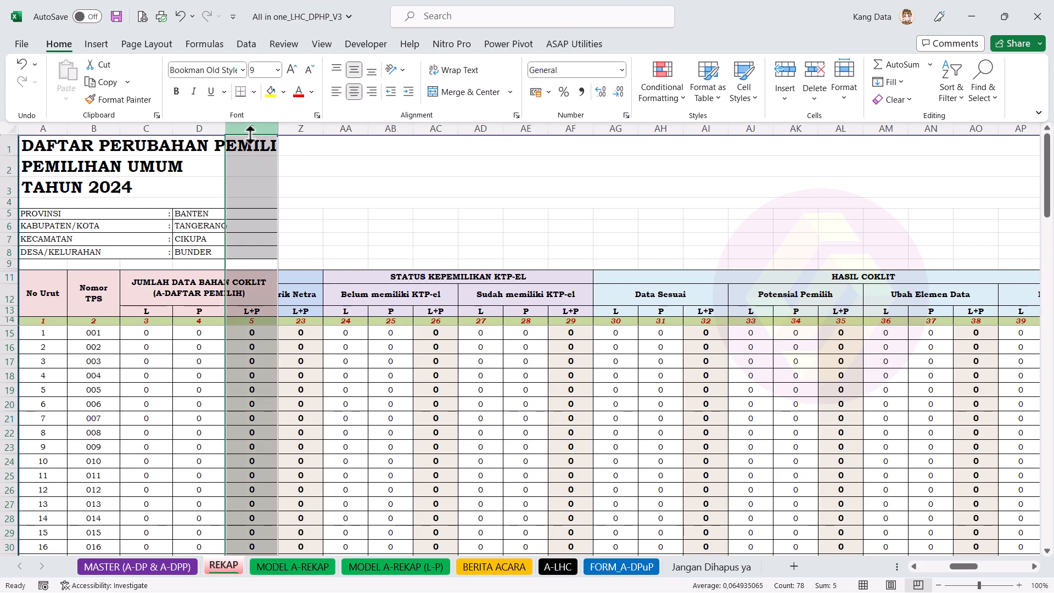
left_click_drag(236, 135, 146, 138)
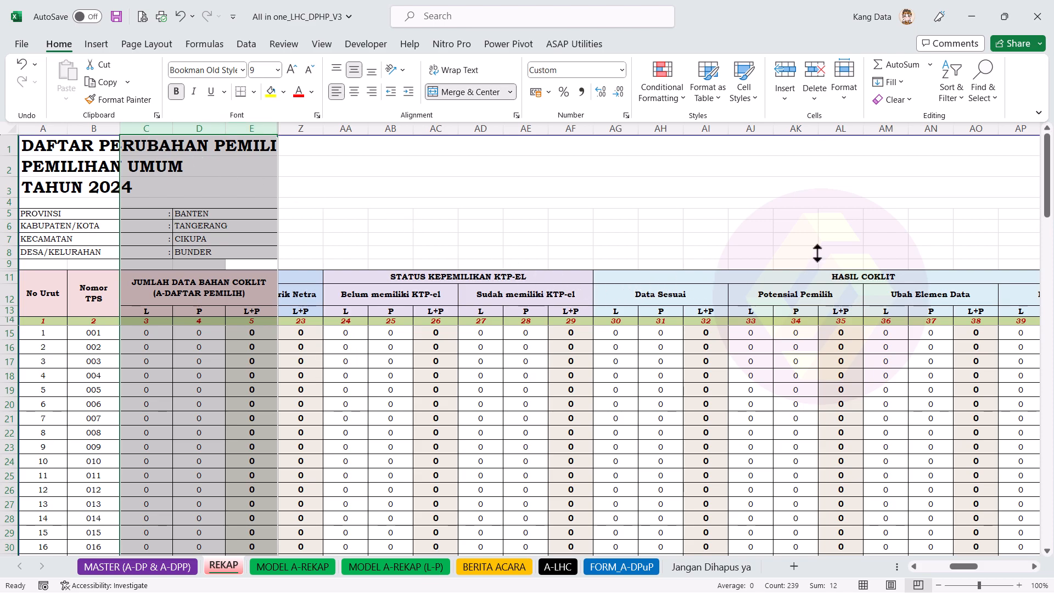
left_click_drag(840, 130, 749, 131)
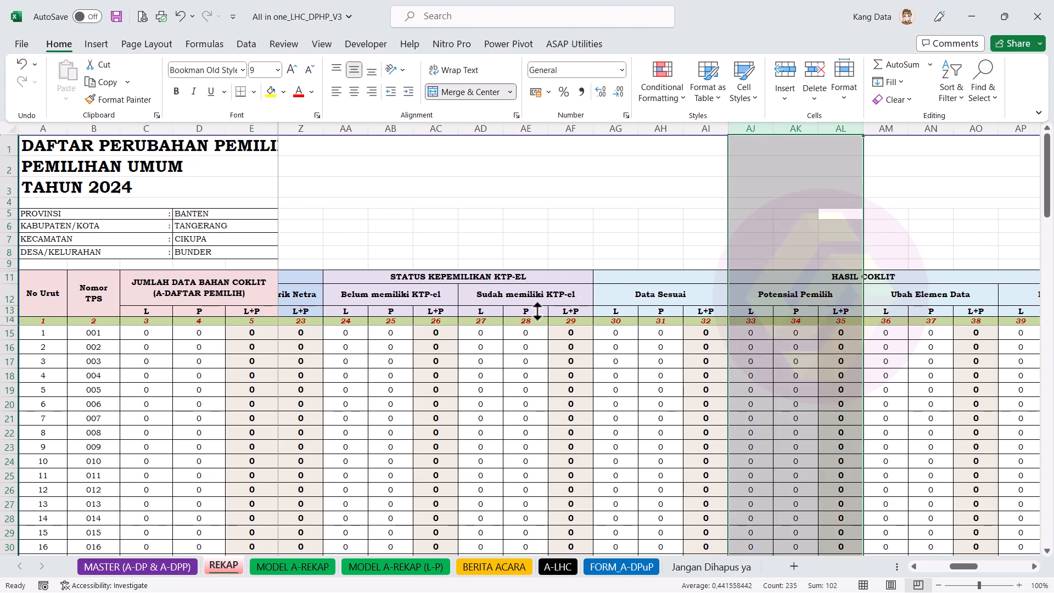
left_click(574, 333)
left_click(446, 333, "ctrl")
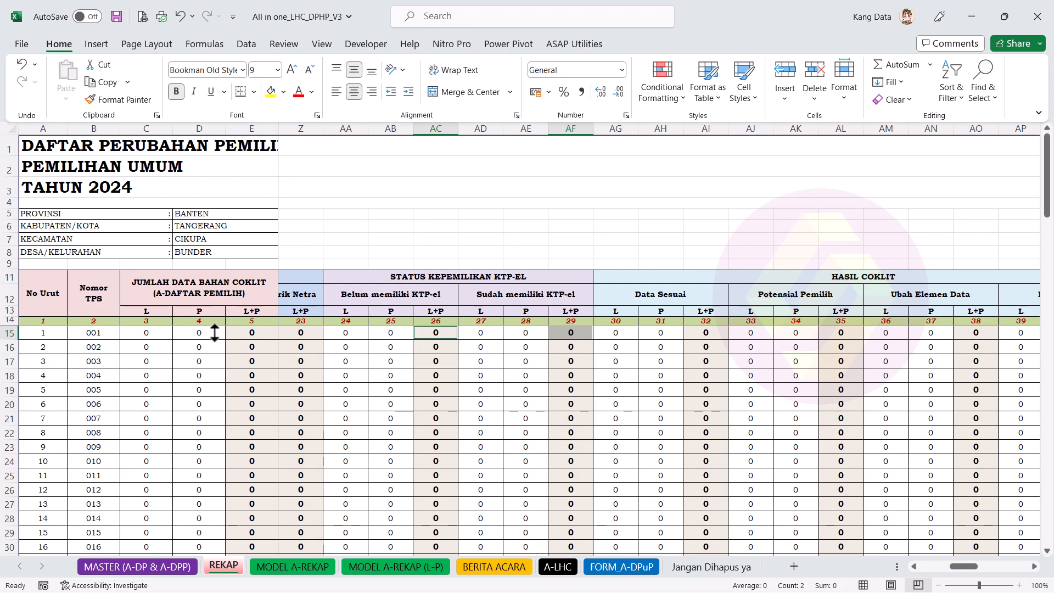
left_click(235, 332)
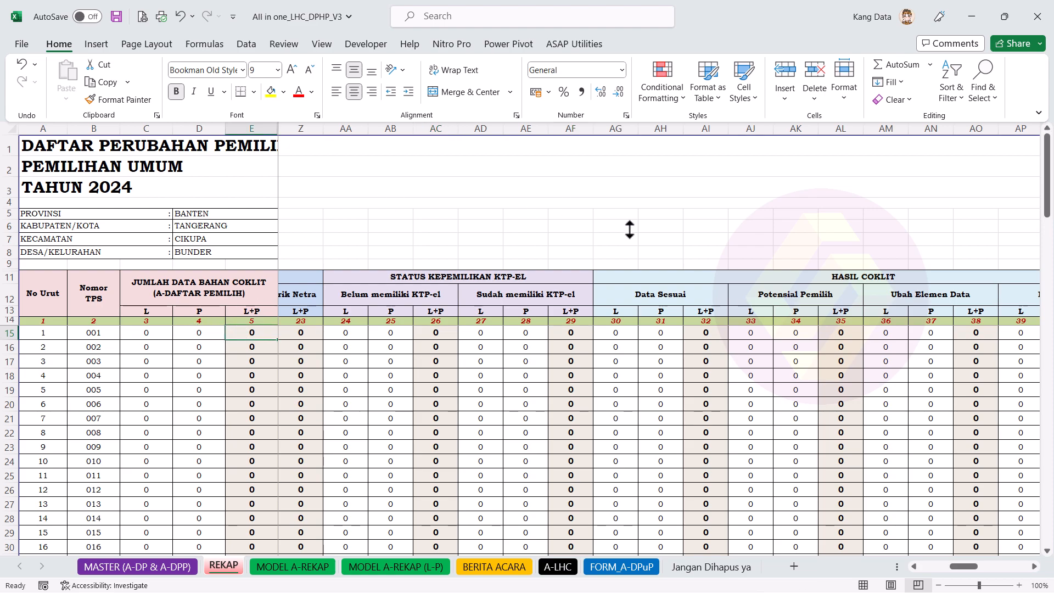
left_click(826, 335)
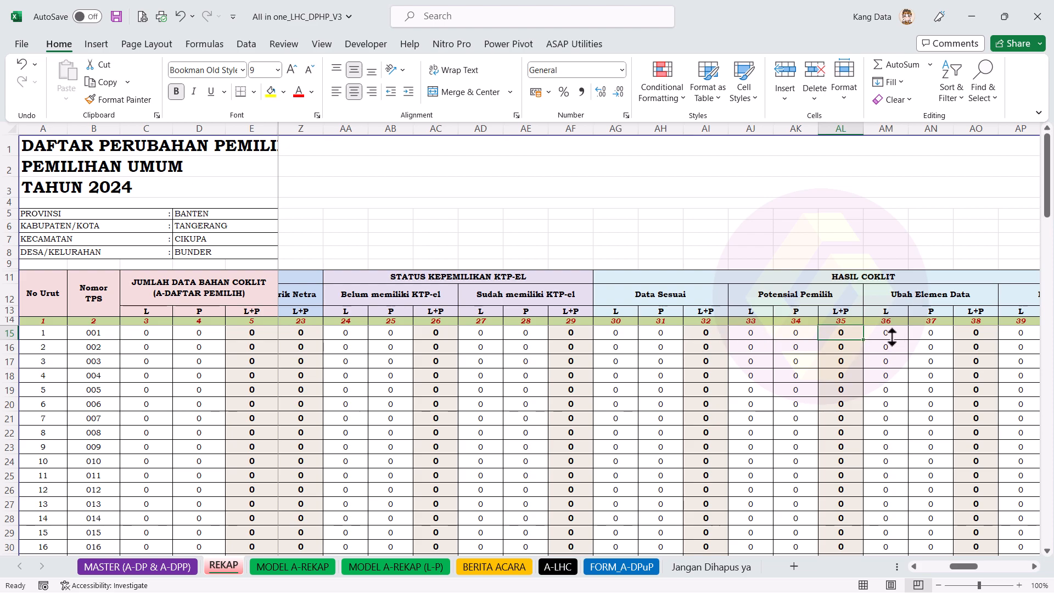
left_click(358, 331)
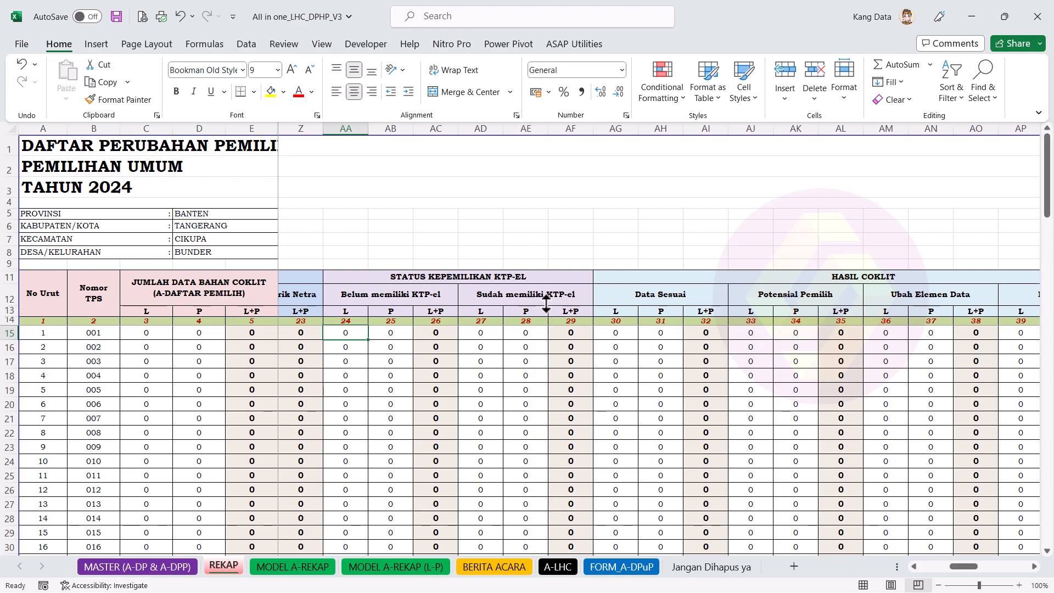
left_click(561, 332)
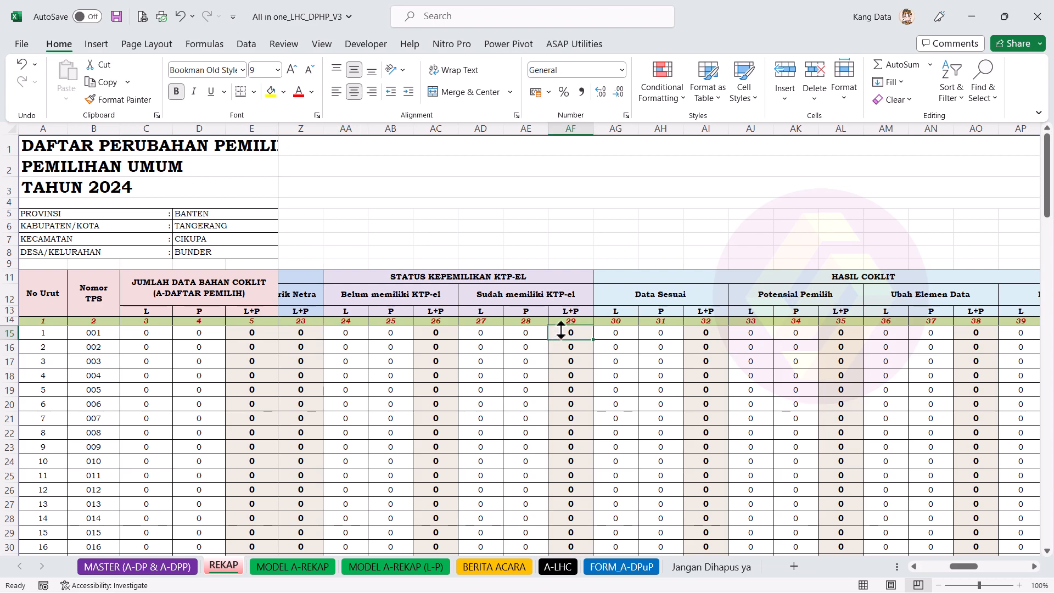
left_click(366, 333)
left_click(448, 333)
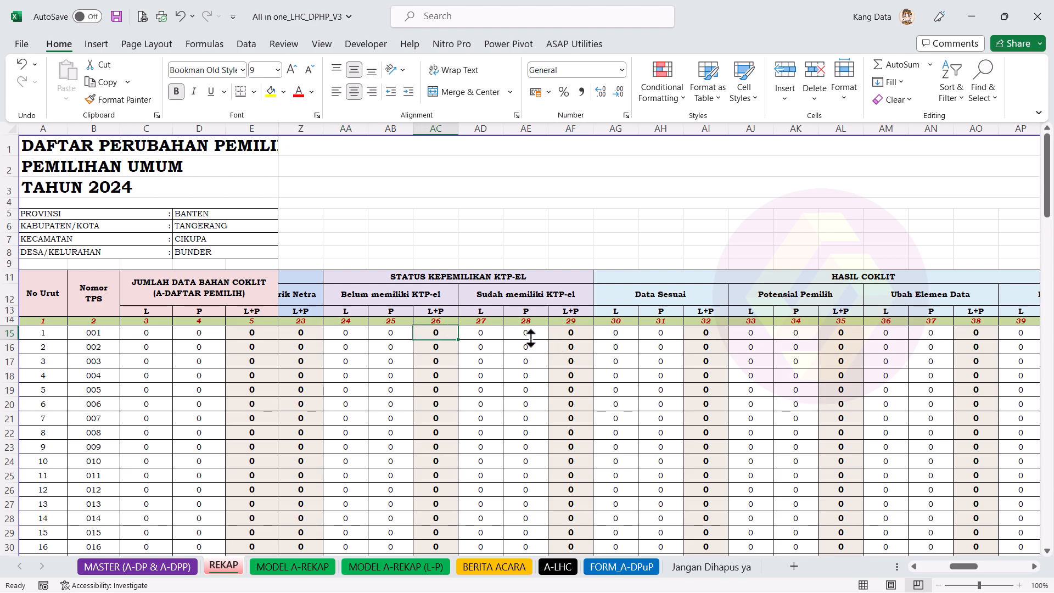
left_click(560, 334, "ctrl")
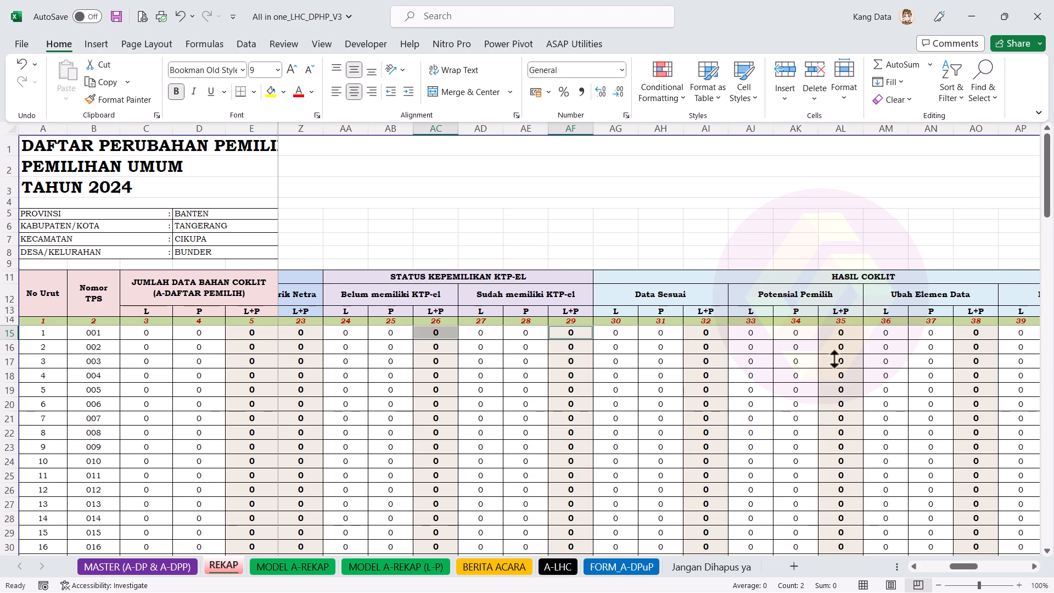
left_click(805, 347)
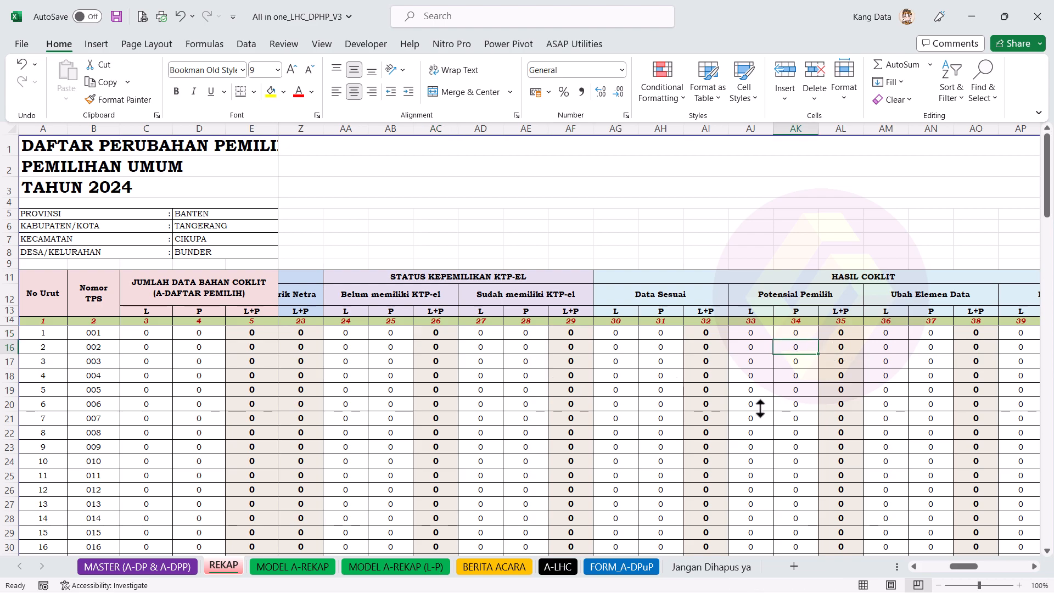
left_click(1035, 567)
left_click(1034, 567)
left_click(1035, 567)
left_click(1034, 567)
left_click(1035, 567)
left_click(1035, 567)
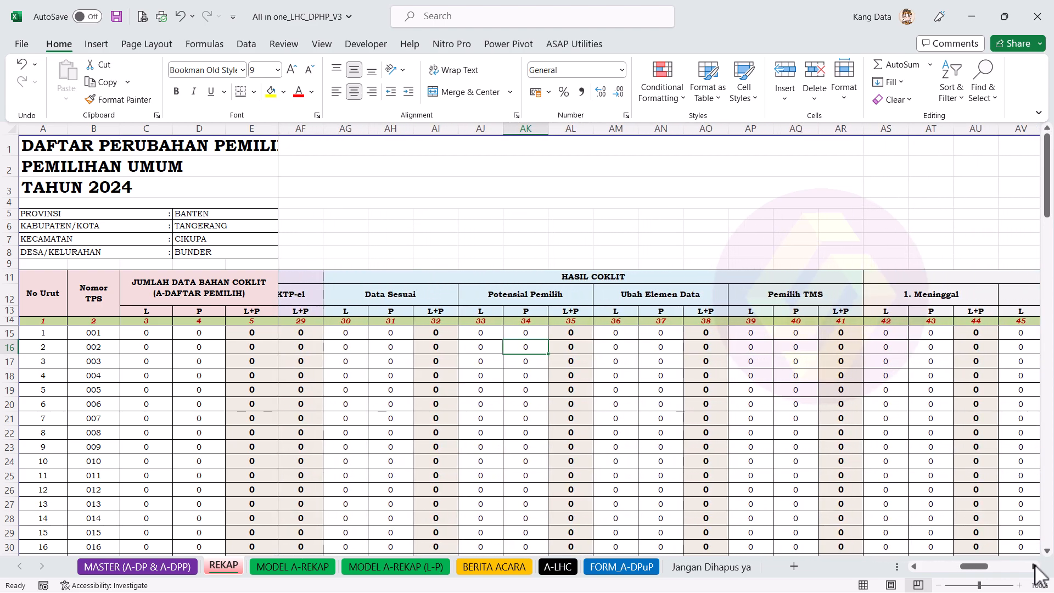
left_click(1034, 567)
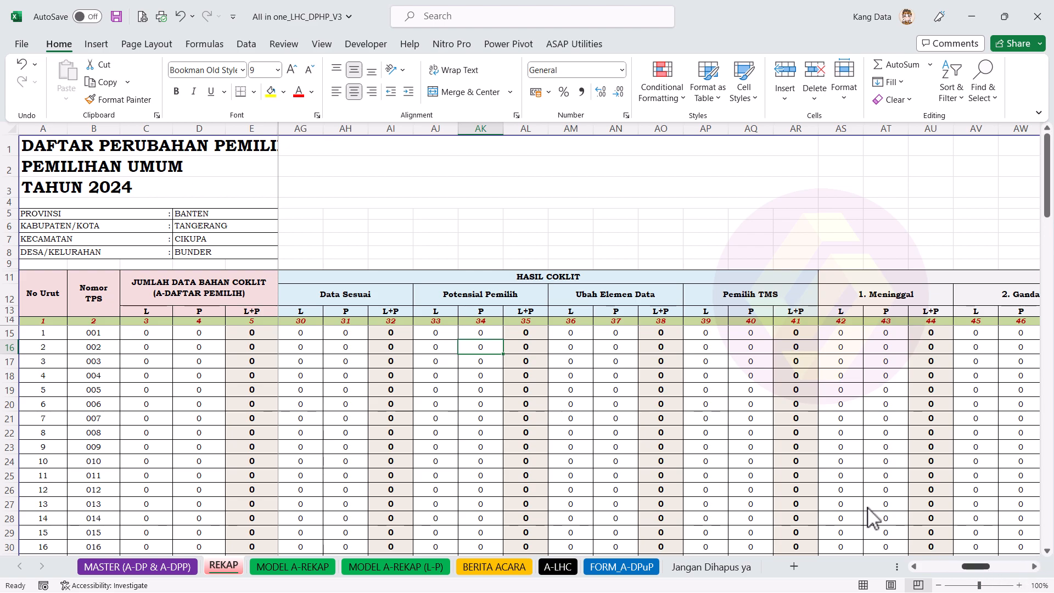
left_click_drag(698, 132, 796, 132)
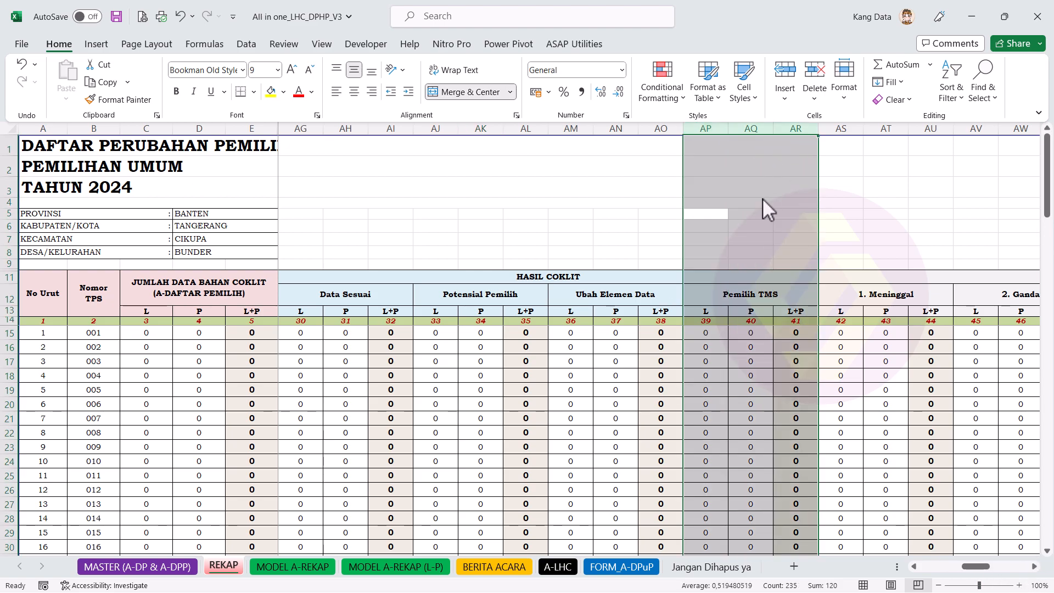
left_click(1037, 566)
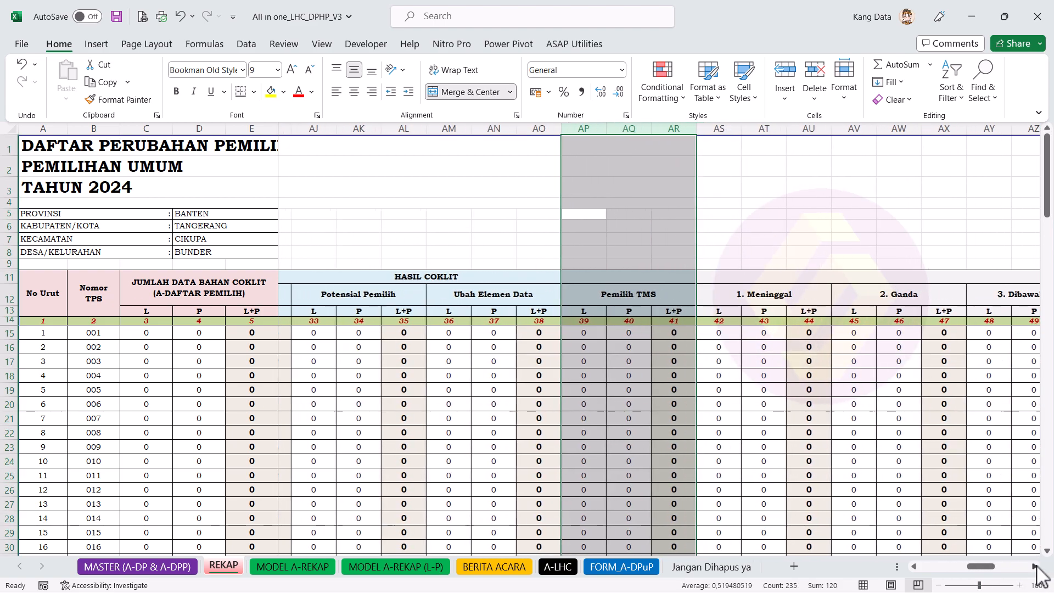
left_click(1037, 567)
left_click(1037, 566)
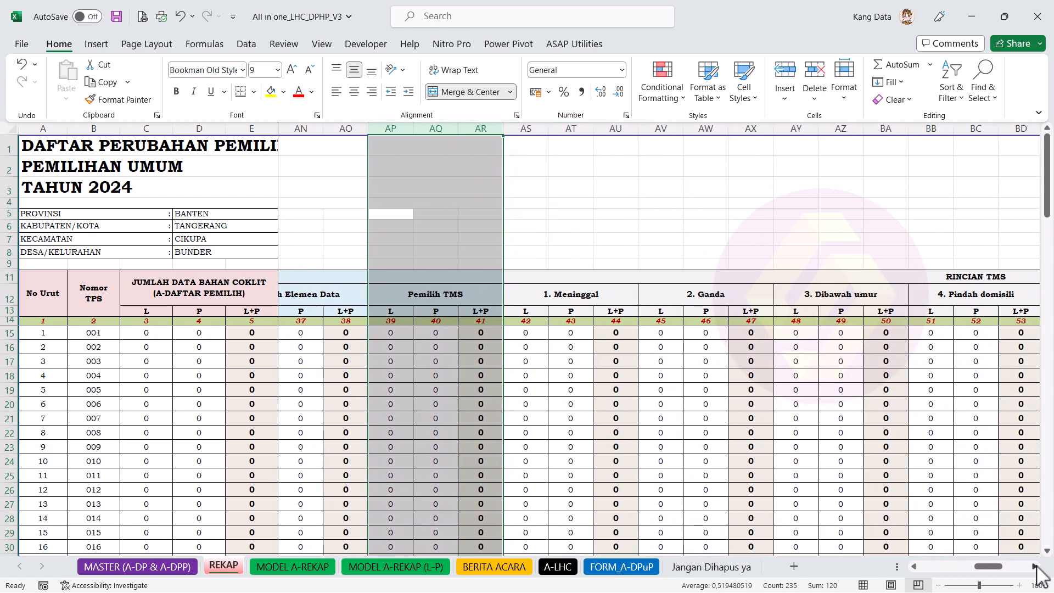
left_click(1037, 566)
left_click(1036, 567)
left_click(1036, 566)
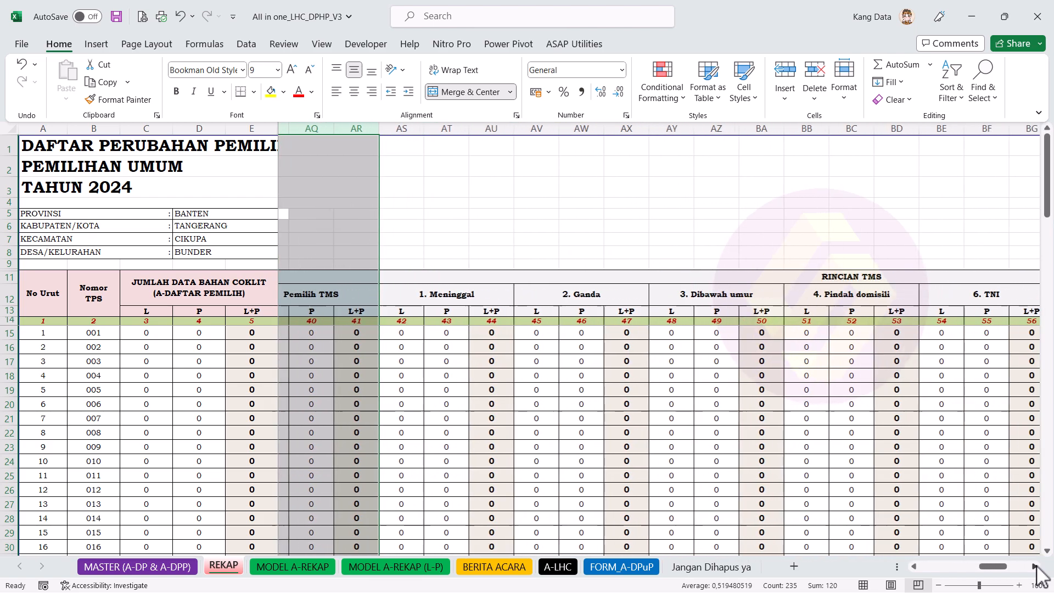
left_click(1036, 566)
left_click(1036, 566)
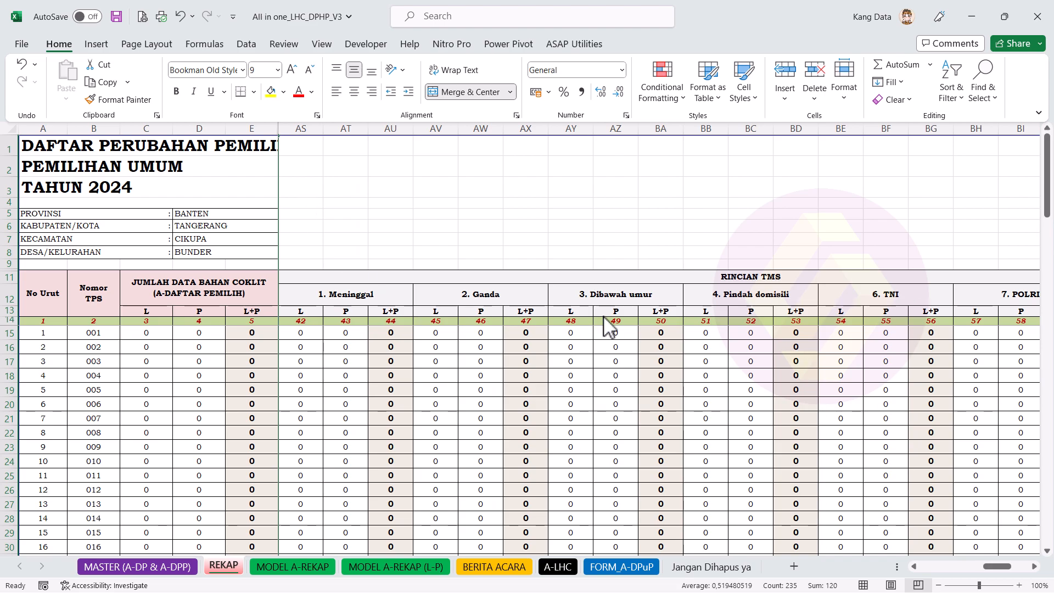
left_click(1034, 566)
left_click(1035, 566)
left_click(1035, 566)
left_click(1034, 566)
left_click(1035, 566)
left_click(1035, 566)
left_click(1034, 566)
left_click(1035, 566)
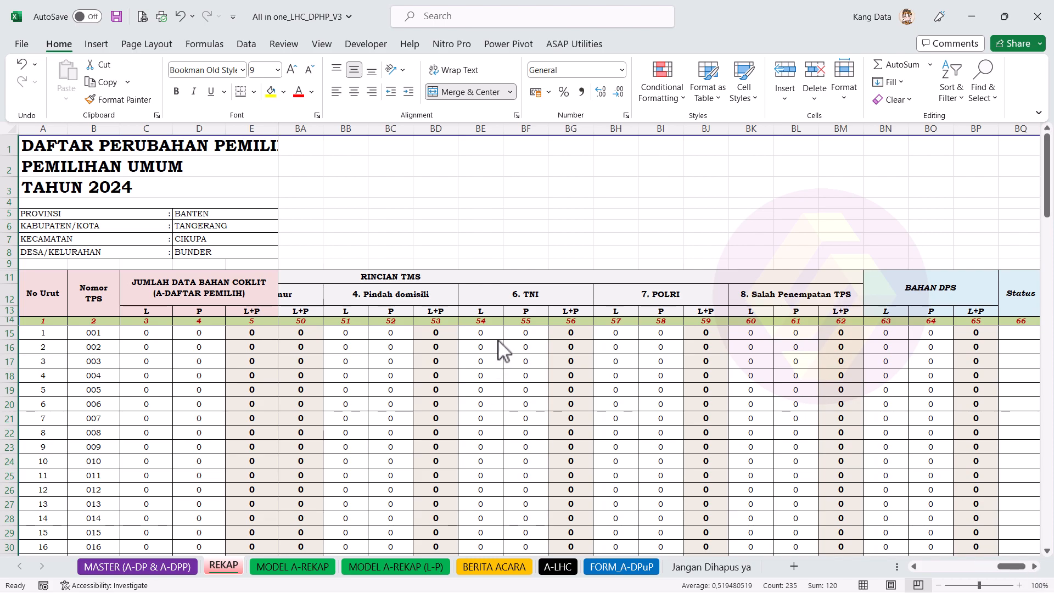
left_click(1029, 567)
scroll(1025, 577, "left", 5)
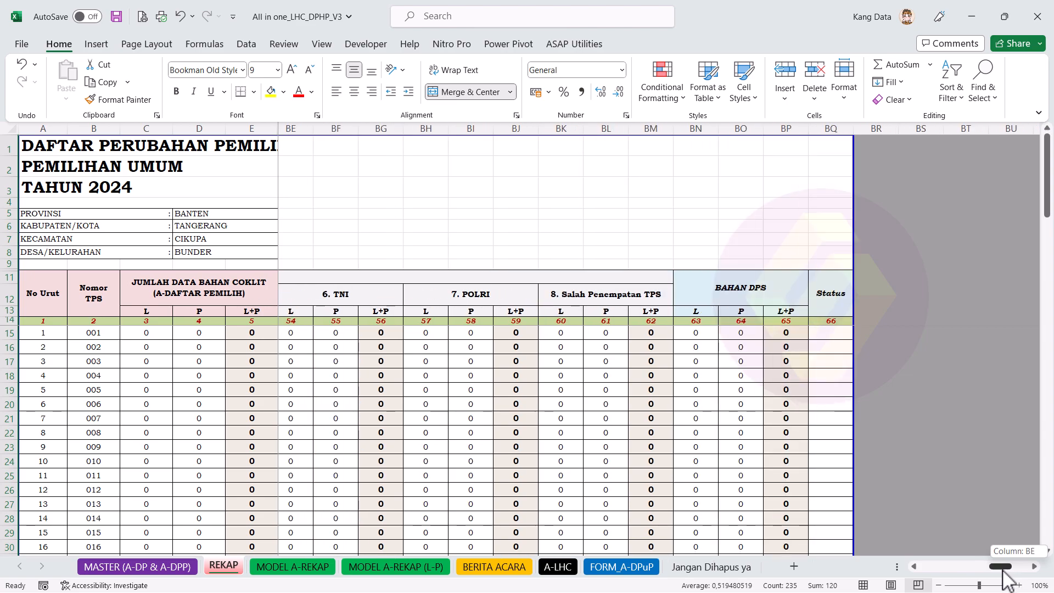
left_click_drag(616, 128, 695, 133)
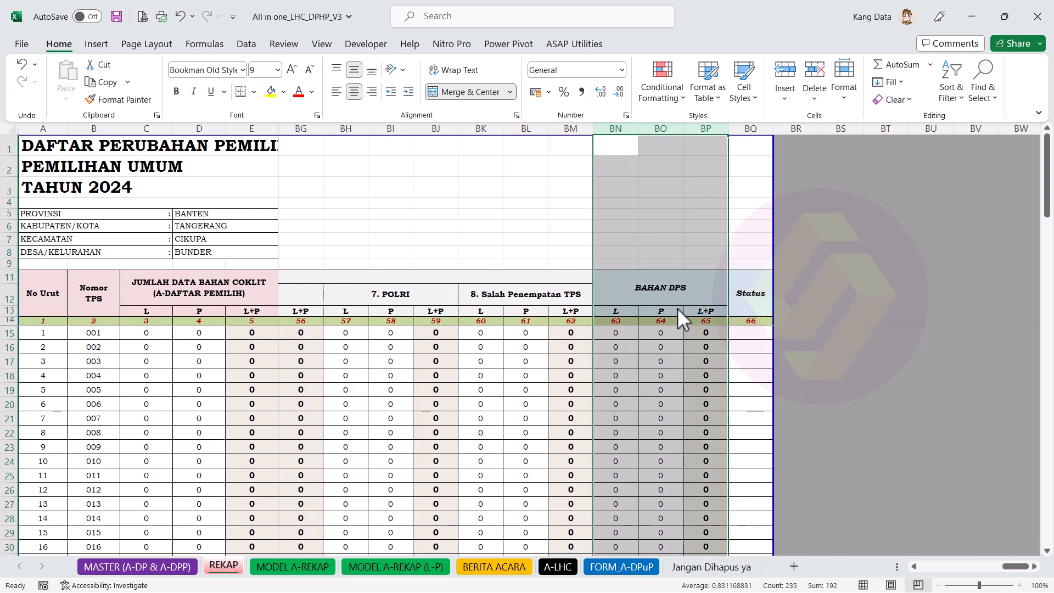
left_click(683, 347)
left_click(659, 296)
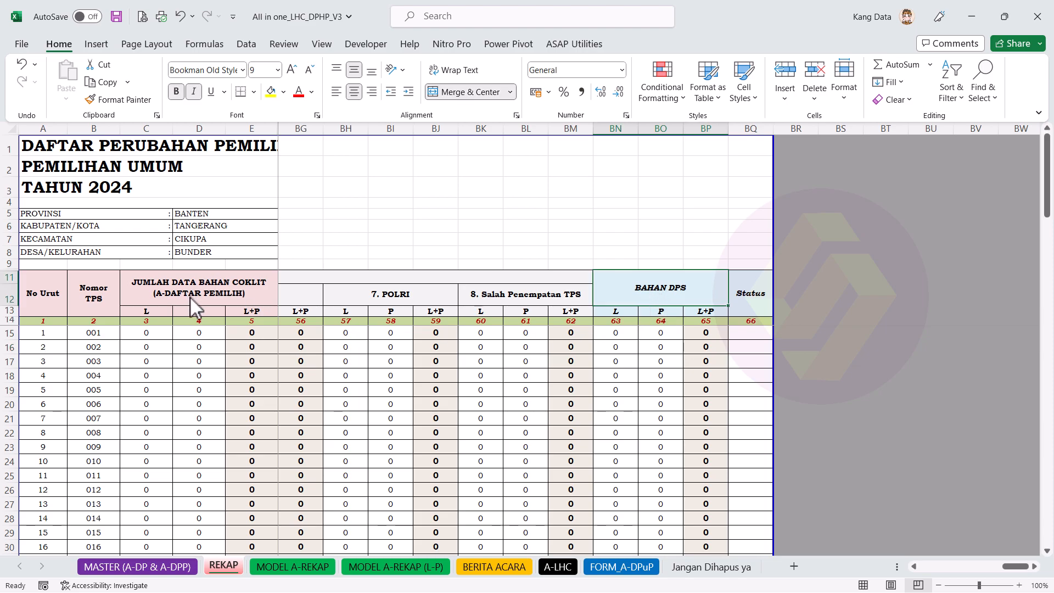
left_click_drag(190, 297, 187, 311)
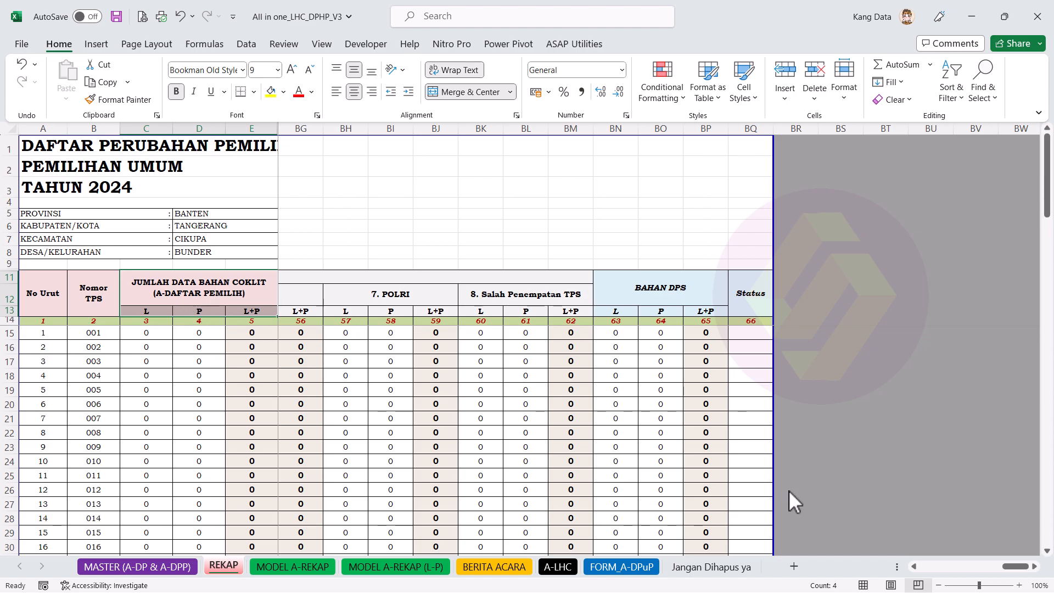
left_click(915, 567)
left_click_drag(915, 567, 918, 571)
left_click_drag(844, 133, 753, 134)
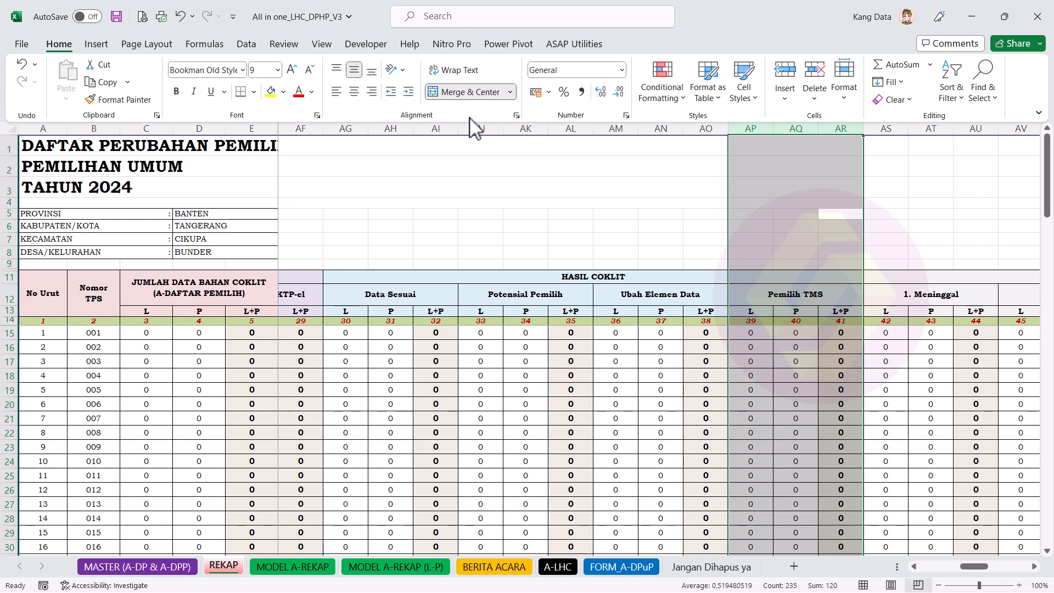
left_click_drag(479, 130, 552, 130)
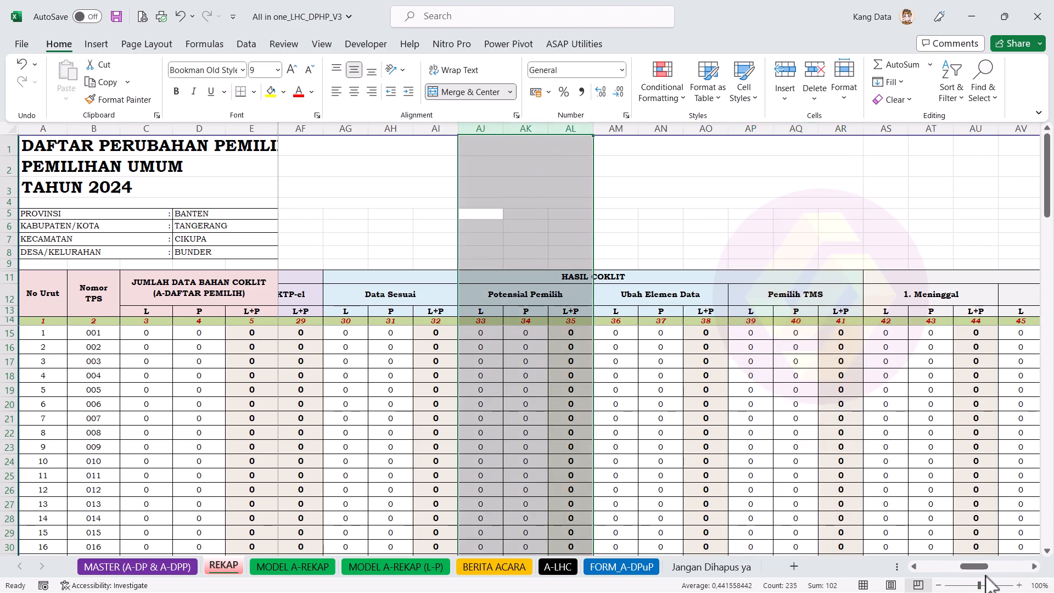
left_click_drag(991, 566, 1038, 567)
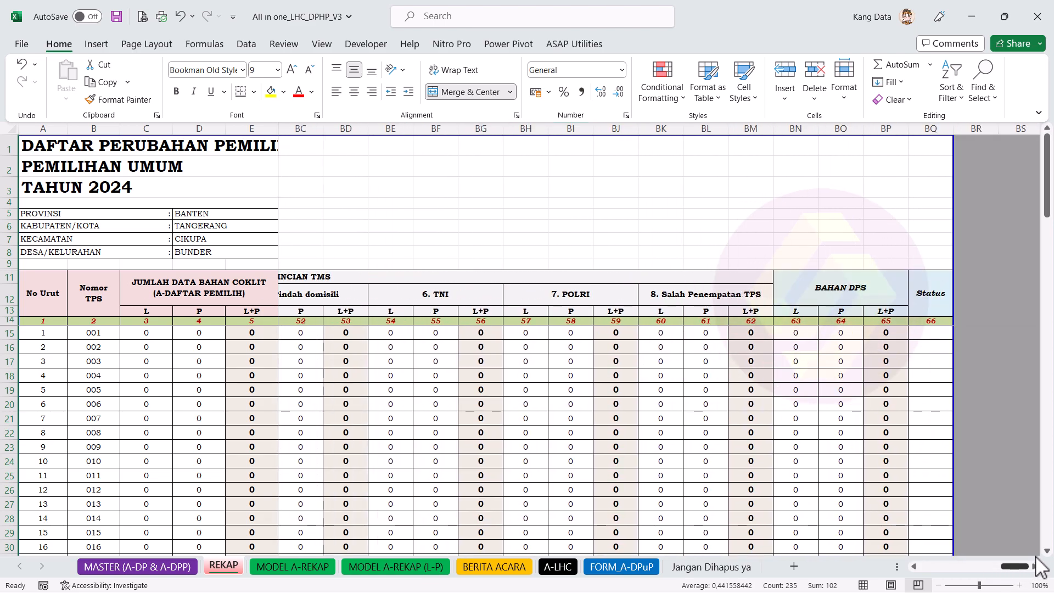
left_click_drag(806, 333, 840, 336)
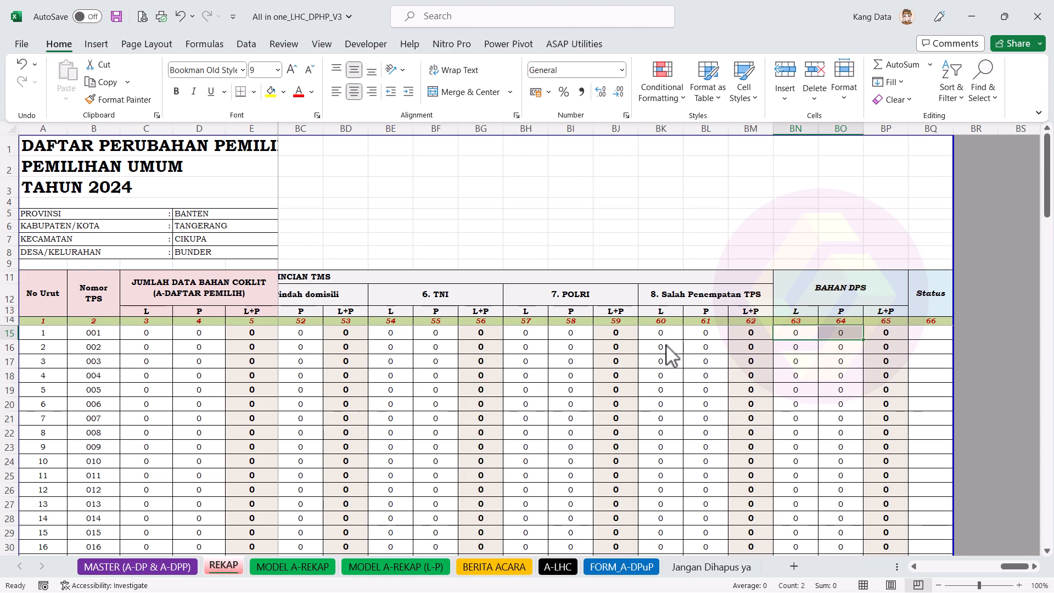
left_click(842, 378)
key("ctrl+Down")
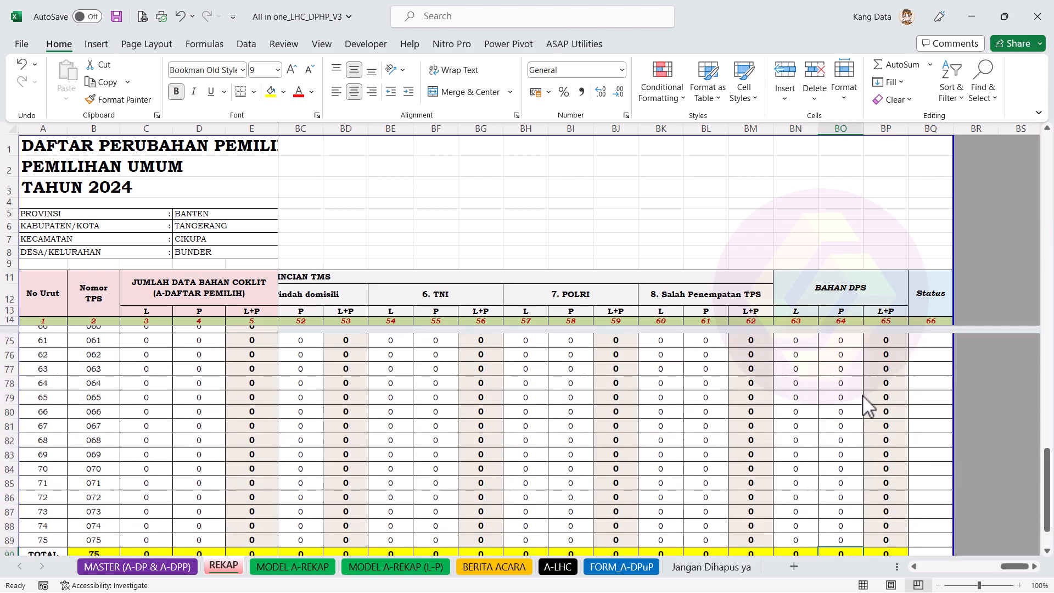
scroll(823, 512, "down", 2)
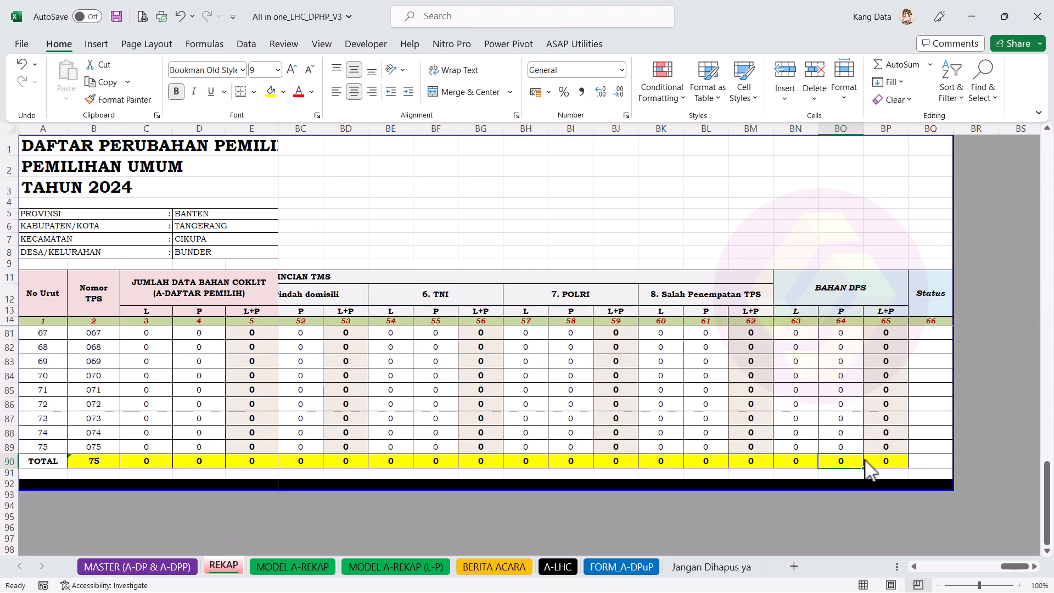
key("ctrl+Up")
key("Down")
key("Down")
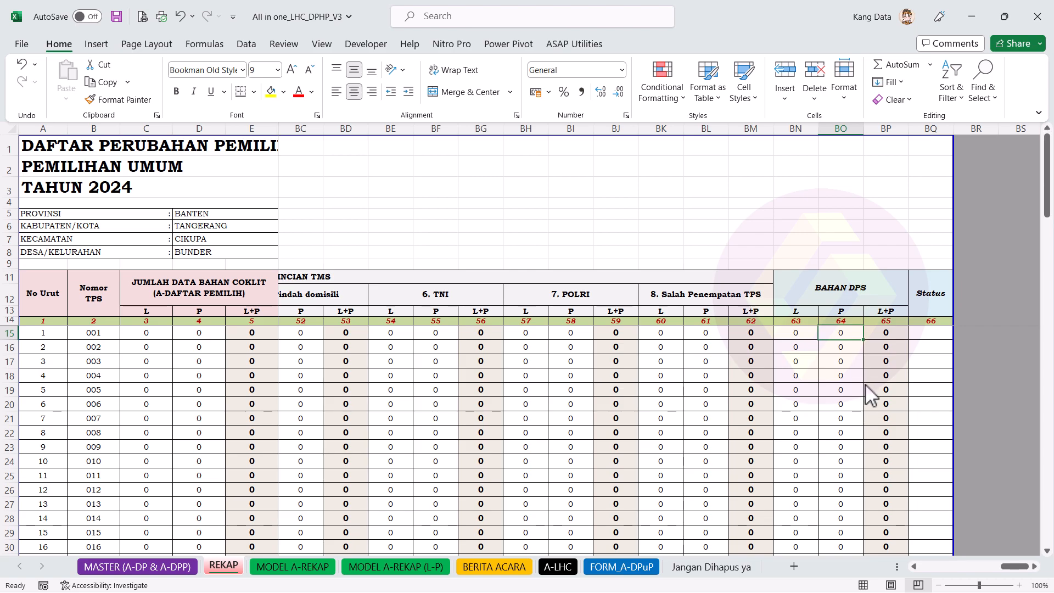
left_click(940, 129)
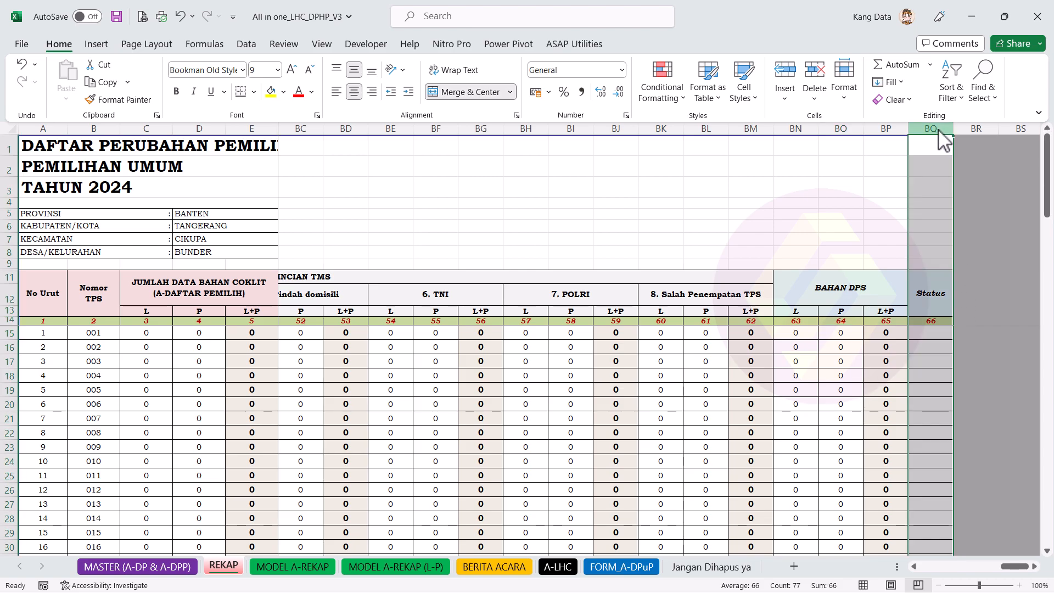
left_click(943, 299)
left_click(935, 329)
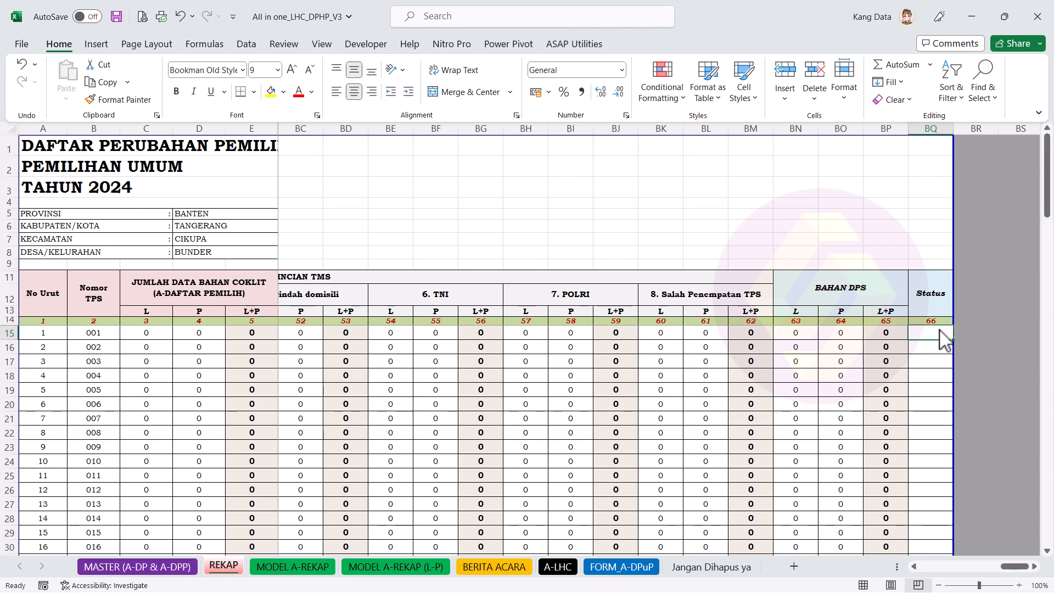
left_click(940, 128)
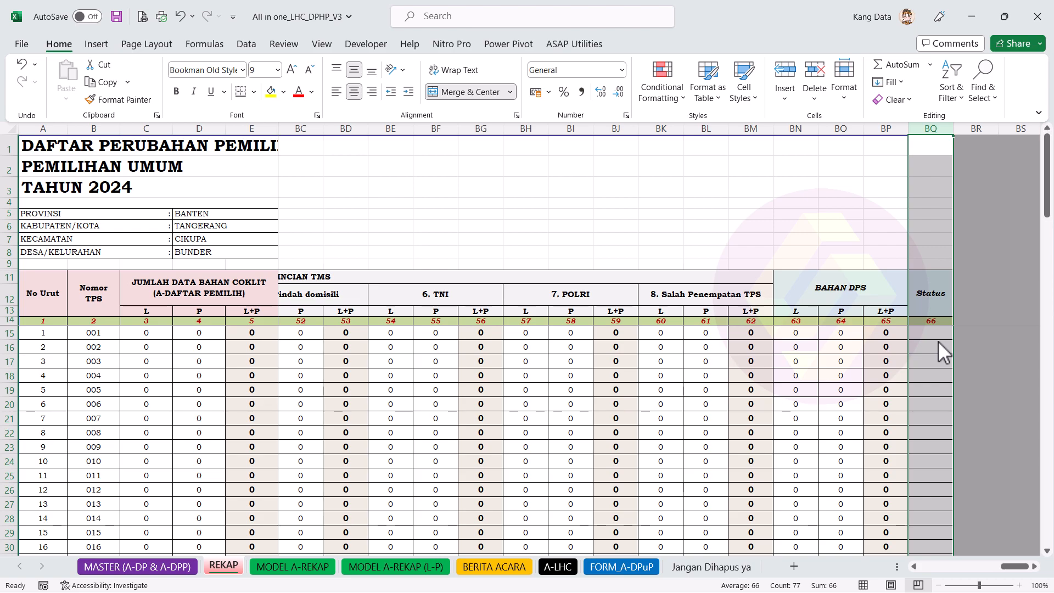
left_click(938, 342)
left_click(932, 131)
left_click(947, 332)
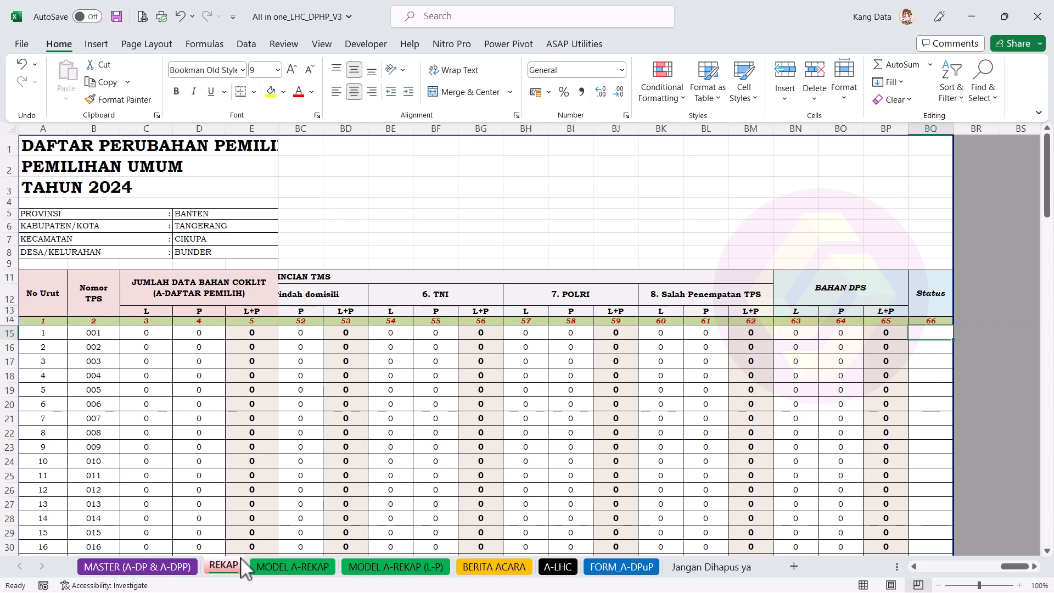
Step: On MODEL A-REKAP, paste the copied content onto the Jumlah Pemilih Aktif header cells
left_click(307, 572)
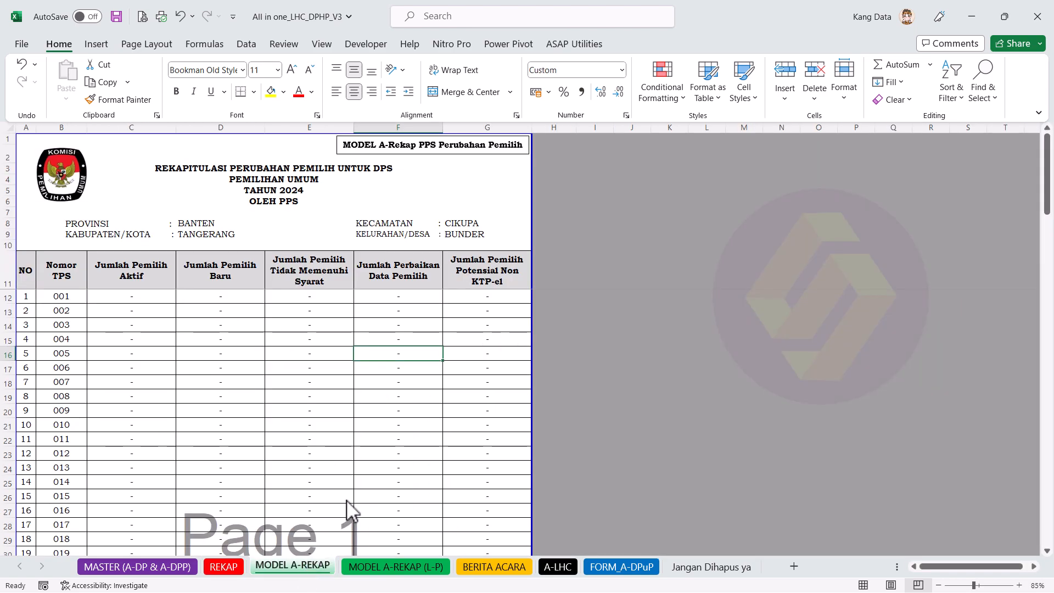
left_click(395, 568)
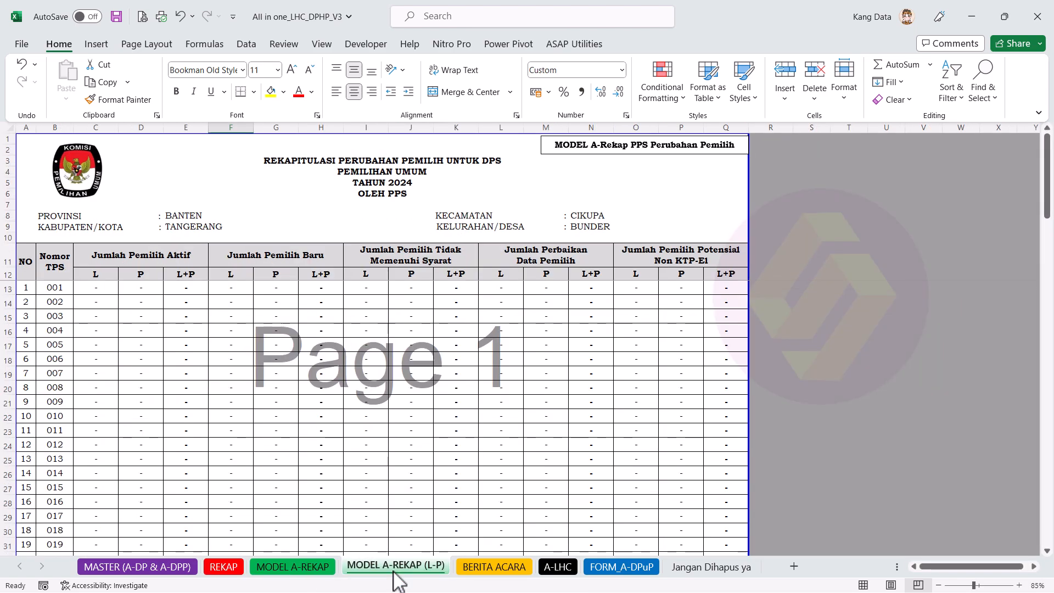
key("ctrl+Page_Up")
left_click(388, 571)
left_click(314, 568)
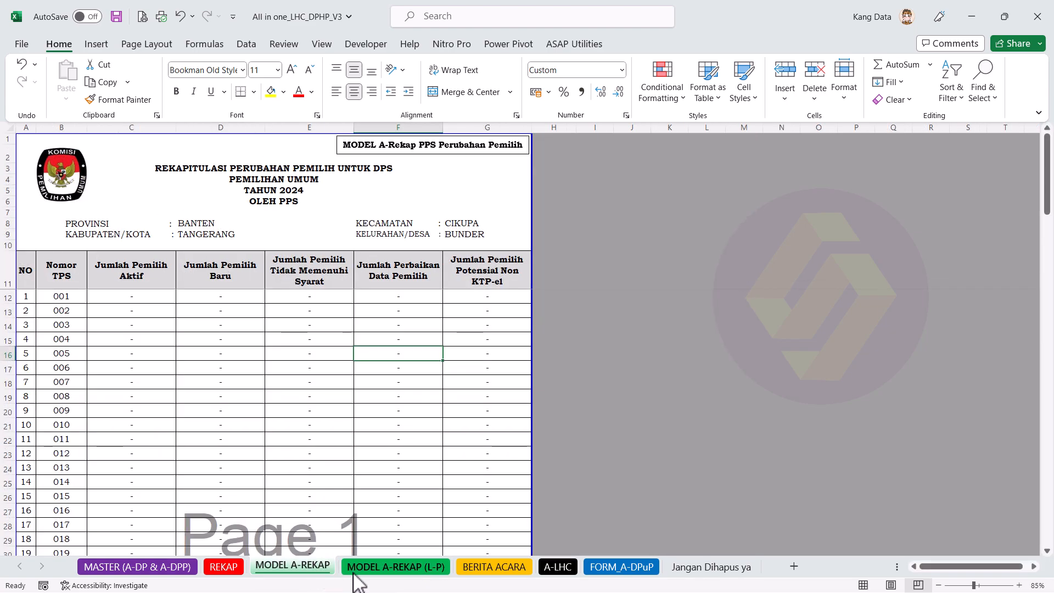
left_click_drag(154, 277, 157, 311)
key("ctrl+v")
left_click(153, 295)
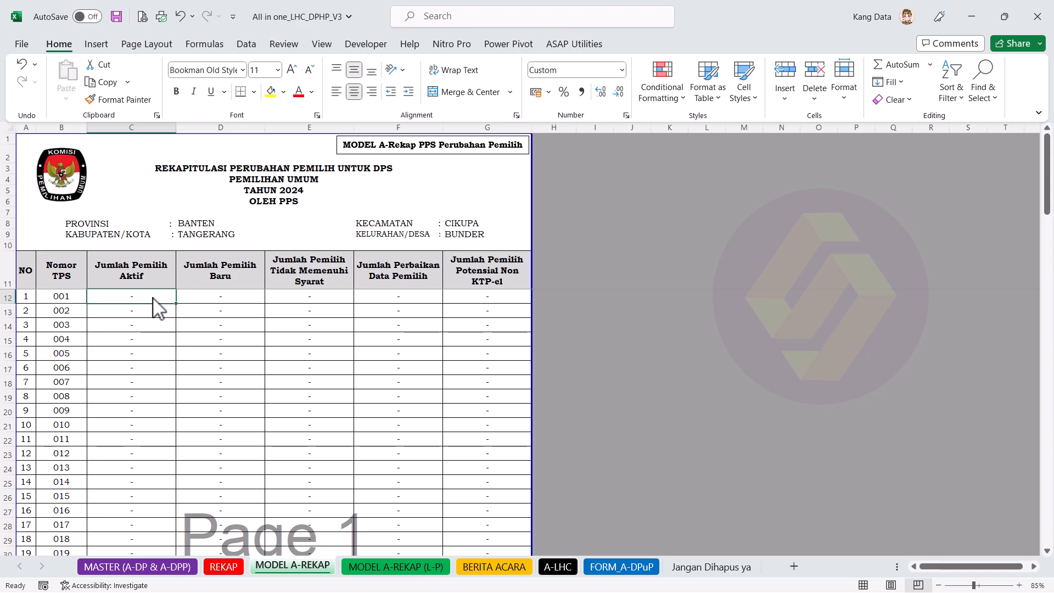
Step: Compare the L, P and L+P subheaders under Jumlah Pemilih Aktif on MODEL A-REKAP (L-P)
left_click(427, 573)
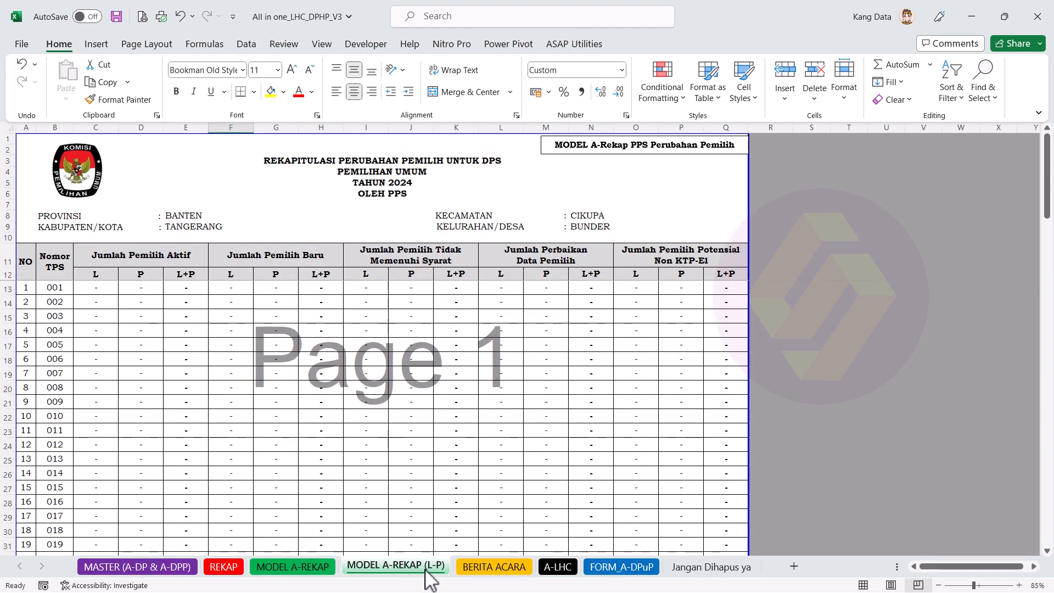
left_click(107, 275)
left_click_drag(104, 271, 184, 280)
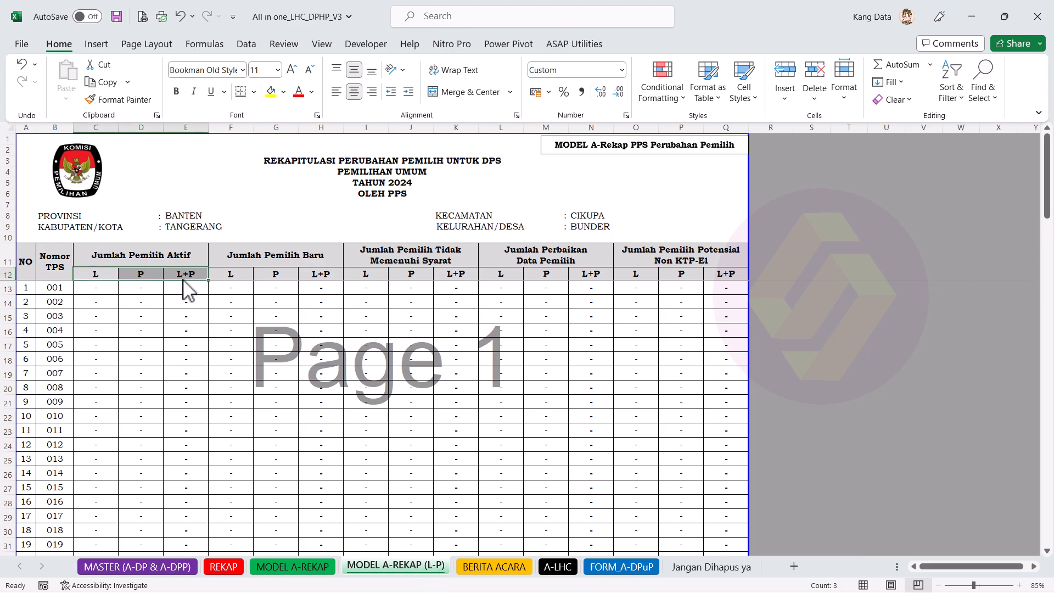
left_click(319, 568)
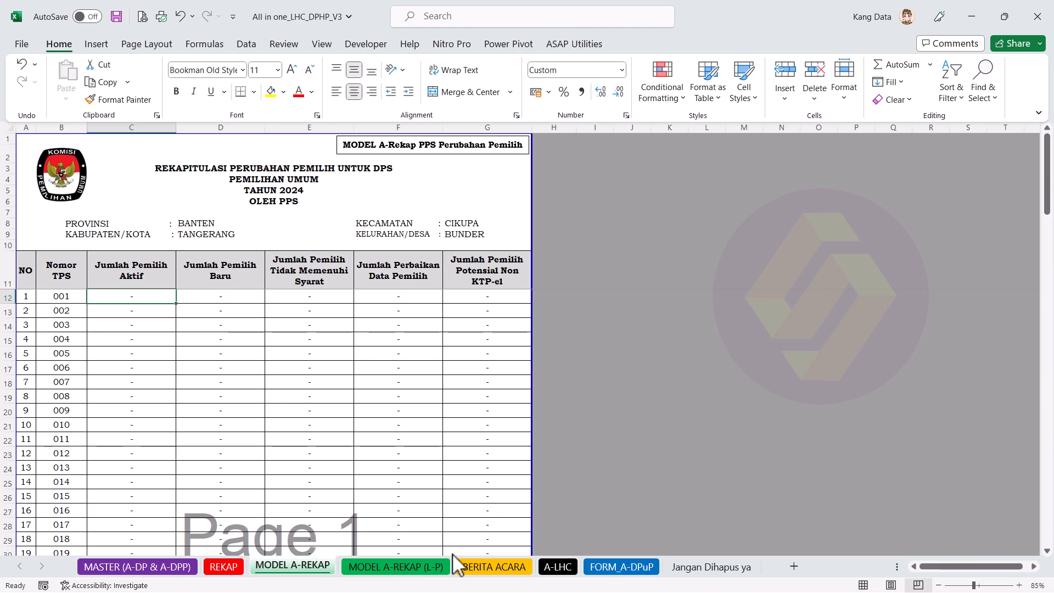
left_click(391, 566)
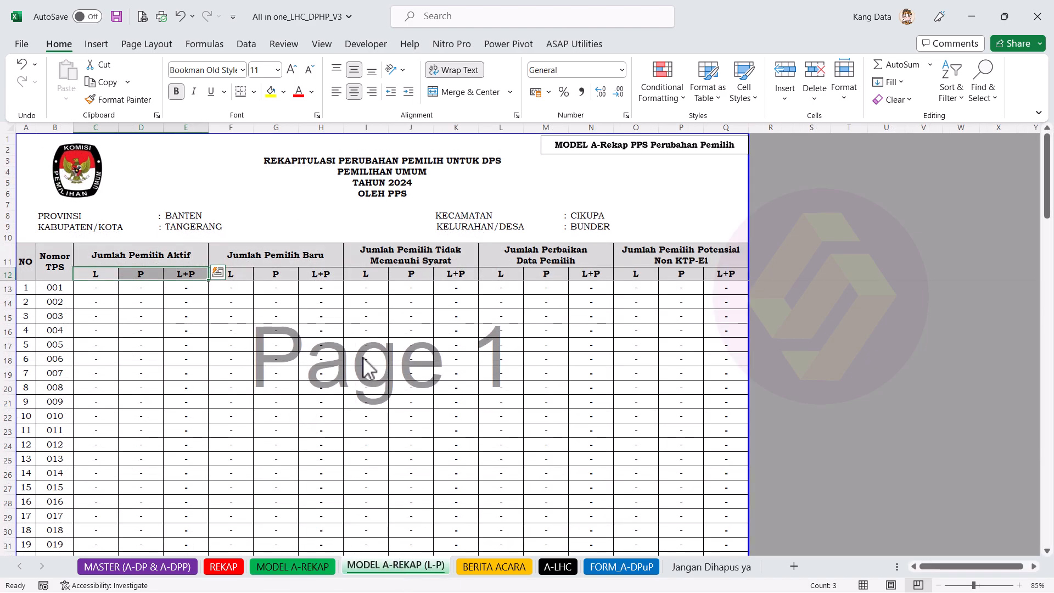
Step: Review the bottom of MODEL A-REKAP, including the approval line and committee signature lines
left_click(316, 567)
scroll(307, 412, "down", 18)
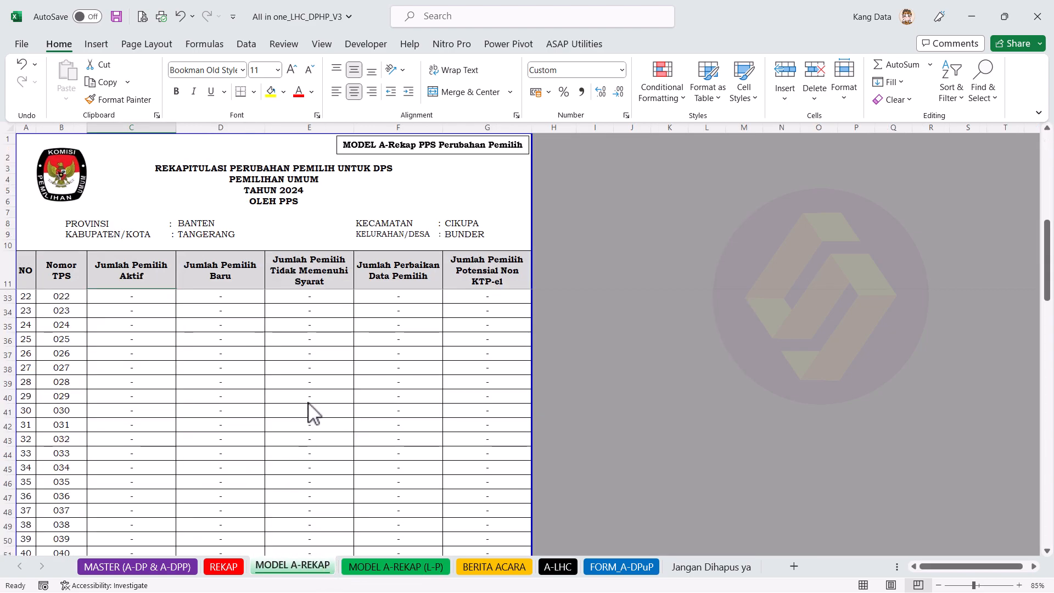
scroll(296, 412, "down", 6)
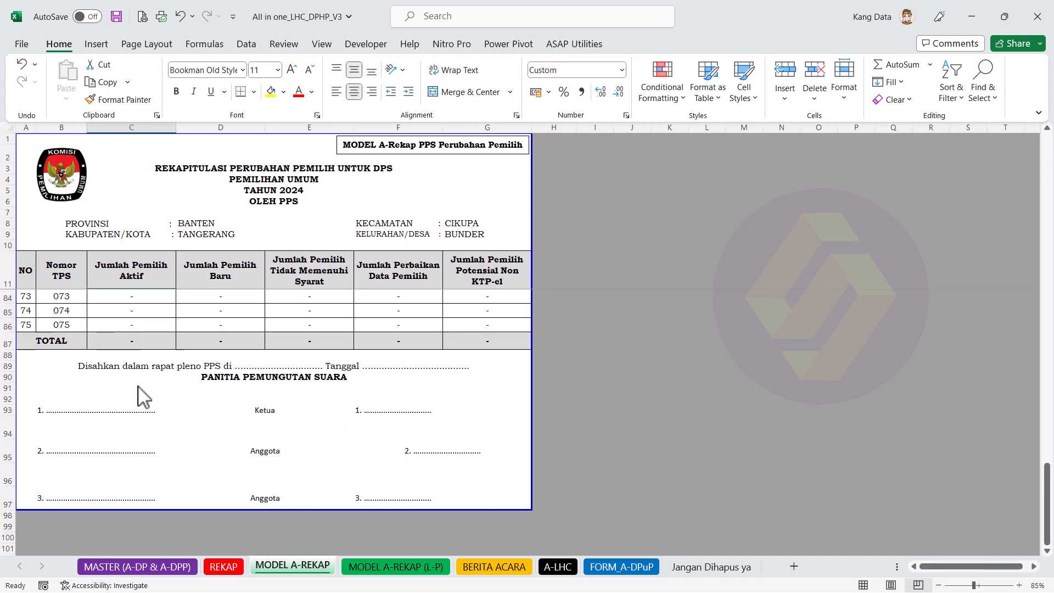
scroll(239, 438, "up", 1)
scroll(238, 437, "up", 1)
left_click(257, 409)
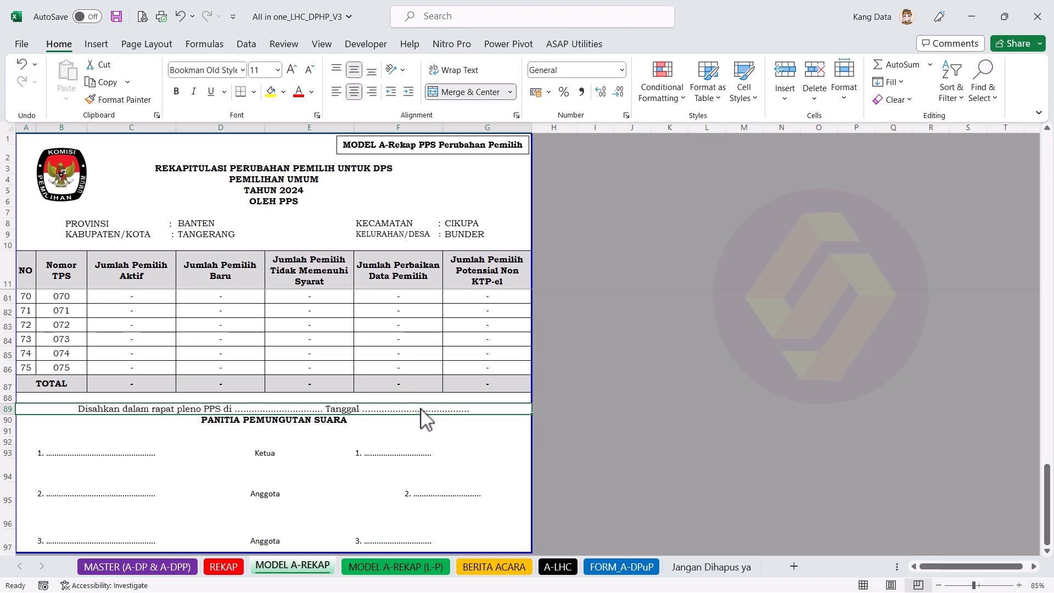
left_click(117, 458)
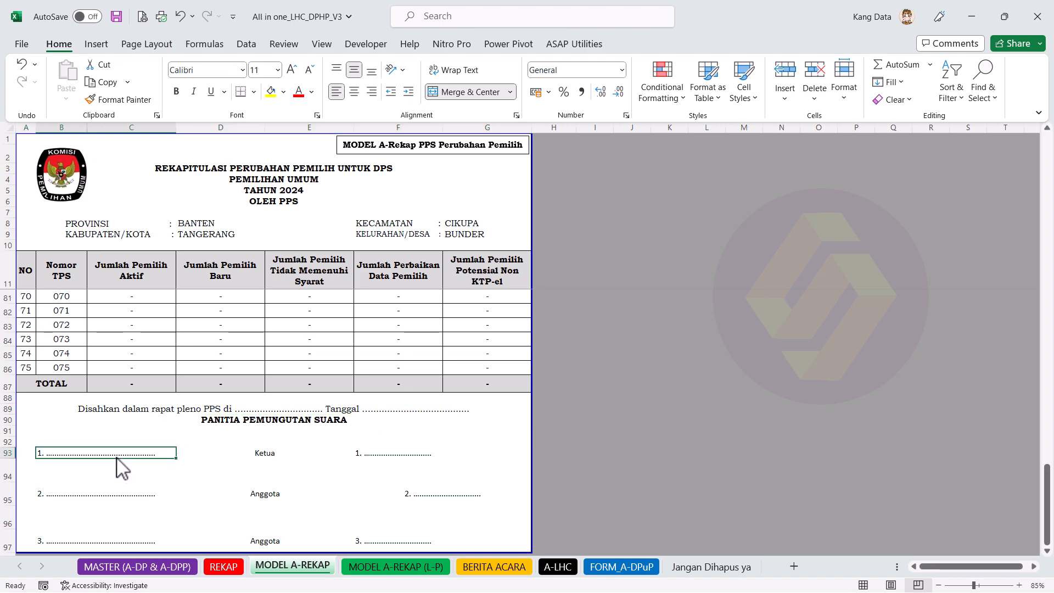
left_click(106, 502)
left_click(122, 526)
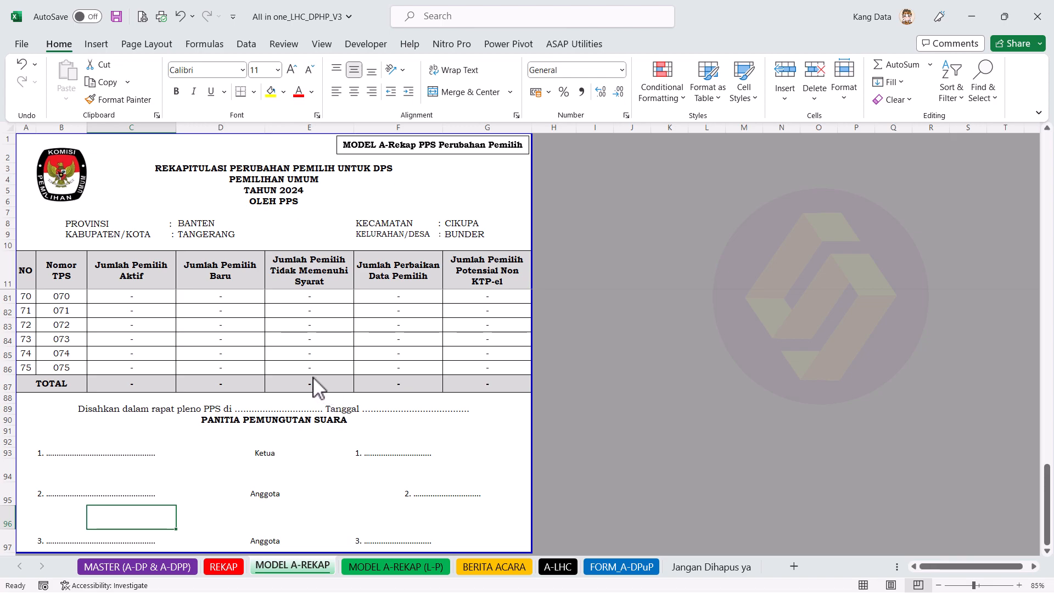
Step: Select the last TPS table rows, dismiss the row menu, and go to MODEL A-REKAP (L-P)
scroll(45, 456, "up", 2)
left_click_drag(7, 465, 7, 367)
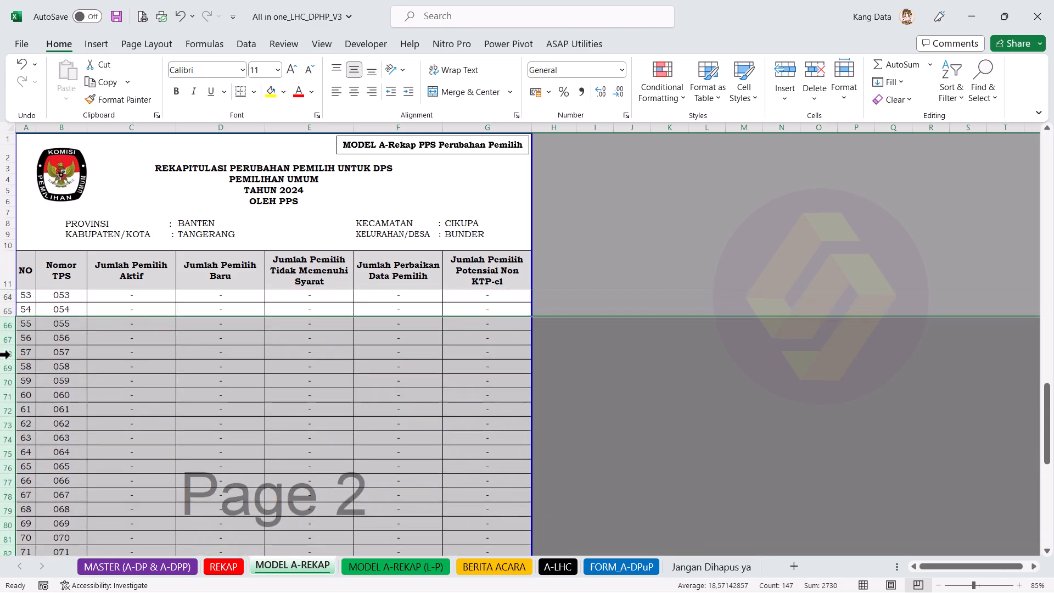
right_click(48, 376)
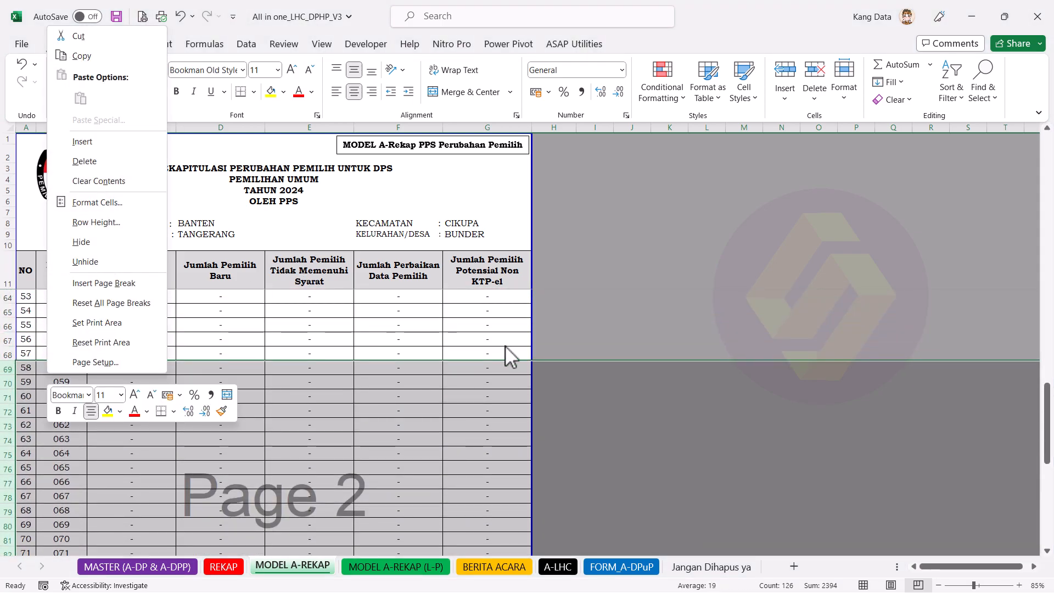
left_click(427, 332)
scroll(377, 419, "down", 4)
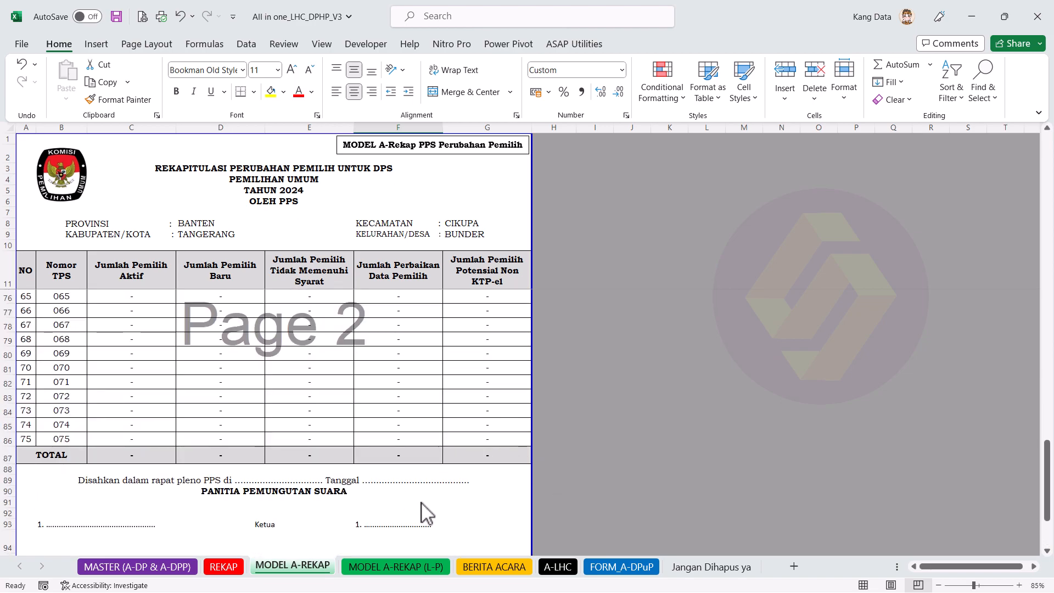
left_click(406, 569)
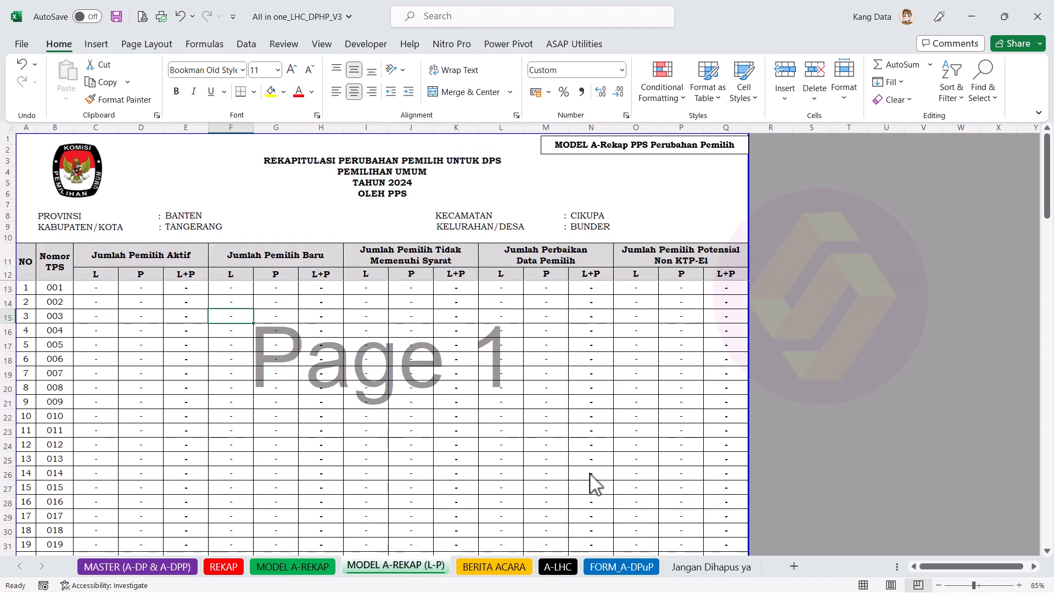
Step: Open BERITA ACARA and review its Nomor line, report title and opening paragraph
left_click(505, 569)
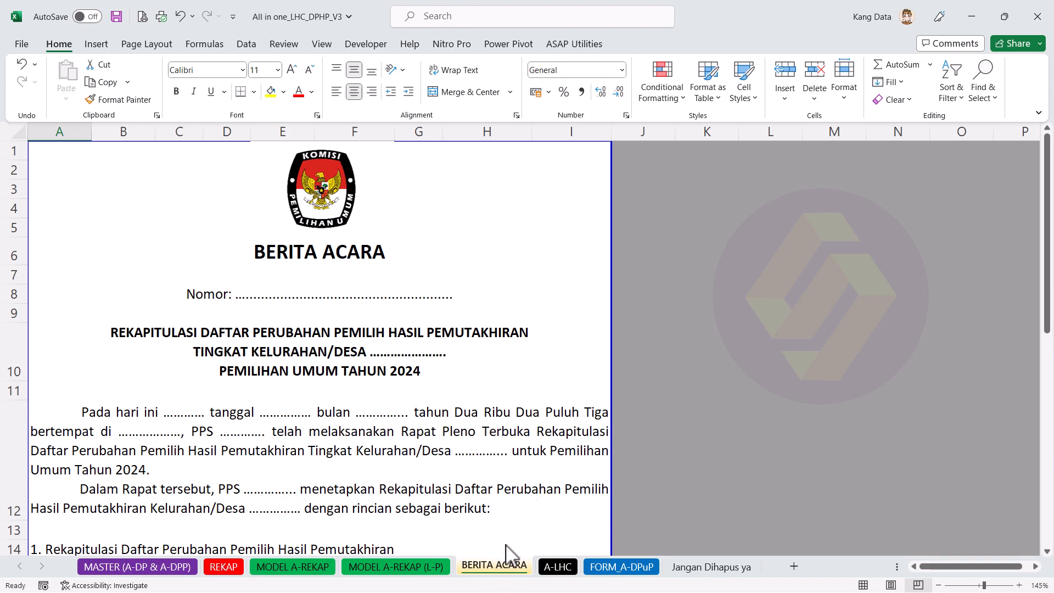
scroll(511, 500, "down", 4)
scroll(513, 501, "down", 4)
scroll(514, 501, "up", 6)
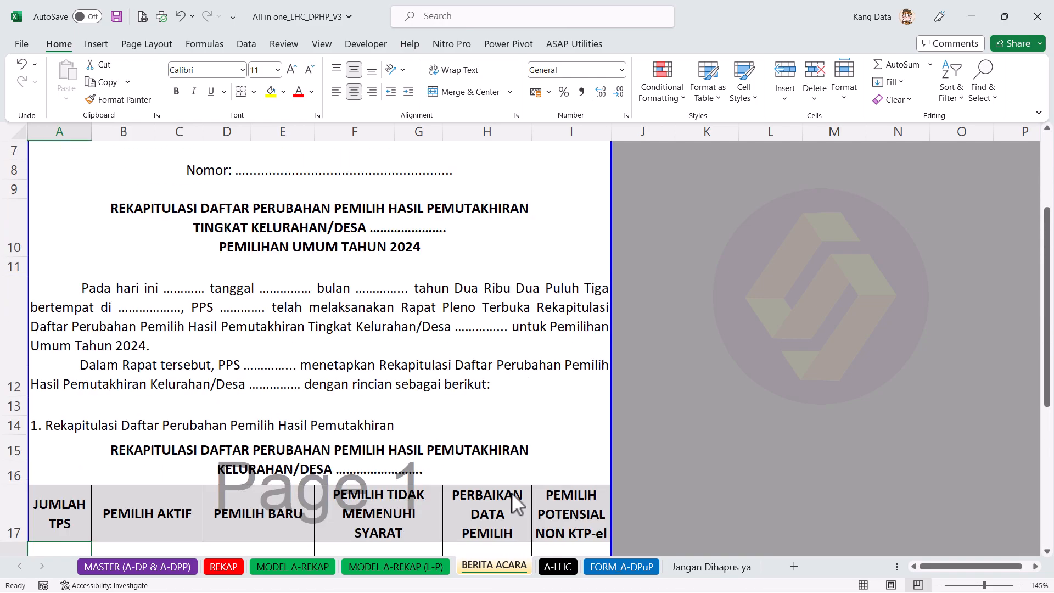
scroll(514, 500, "up", 1)
left_click(310, 237)
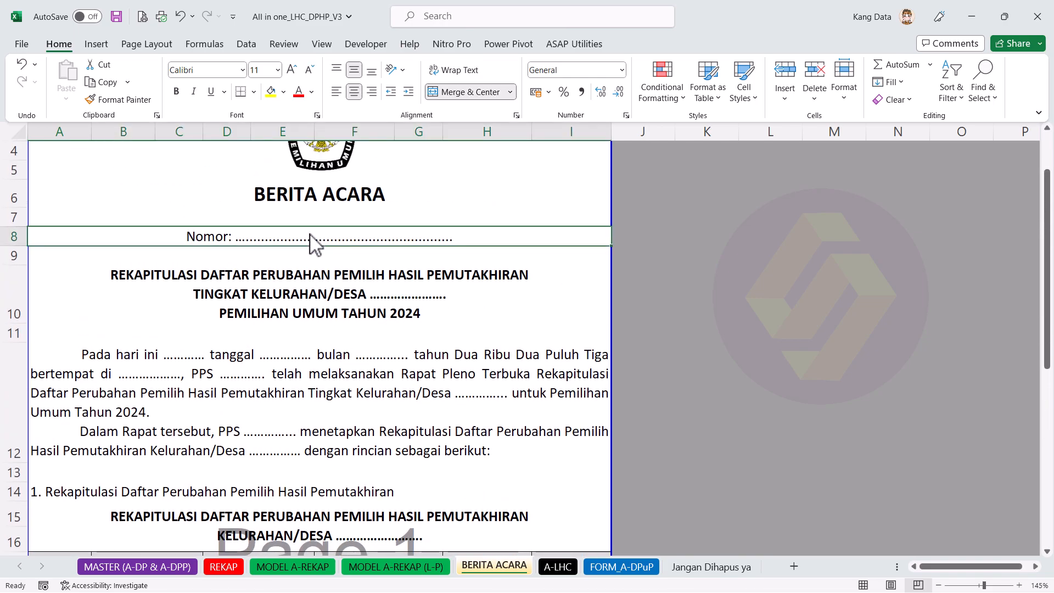
left_click(406, 314)
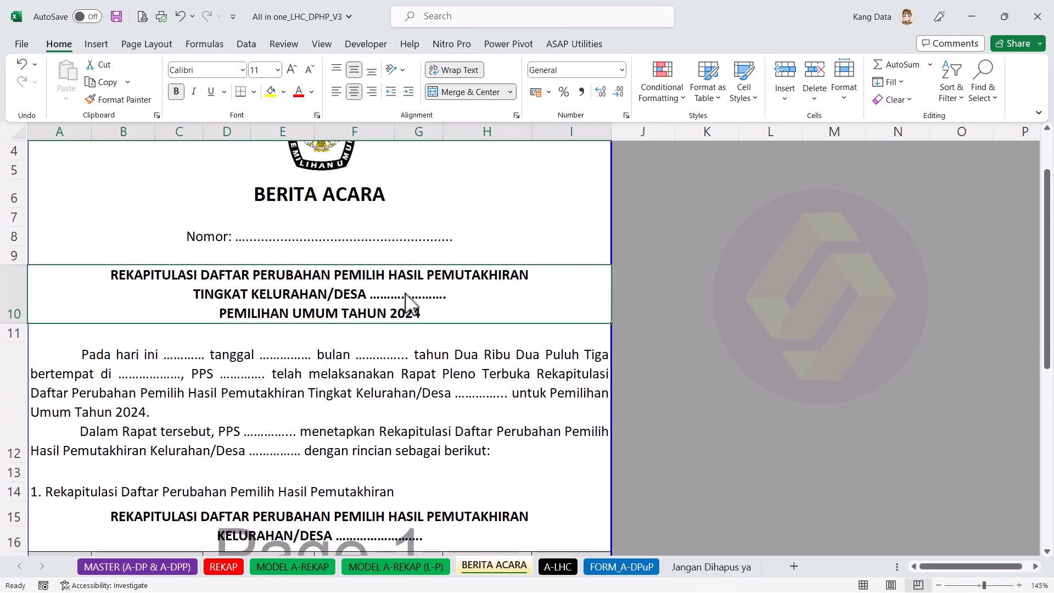
scroll(407, 307, "down", 1)
left_click(189, 295)
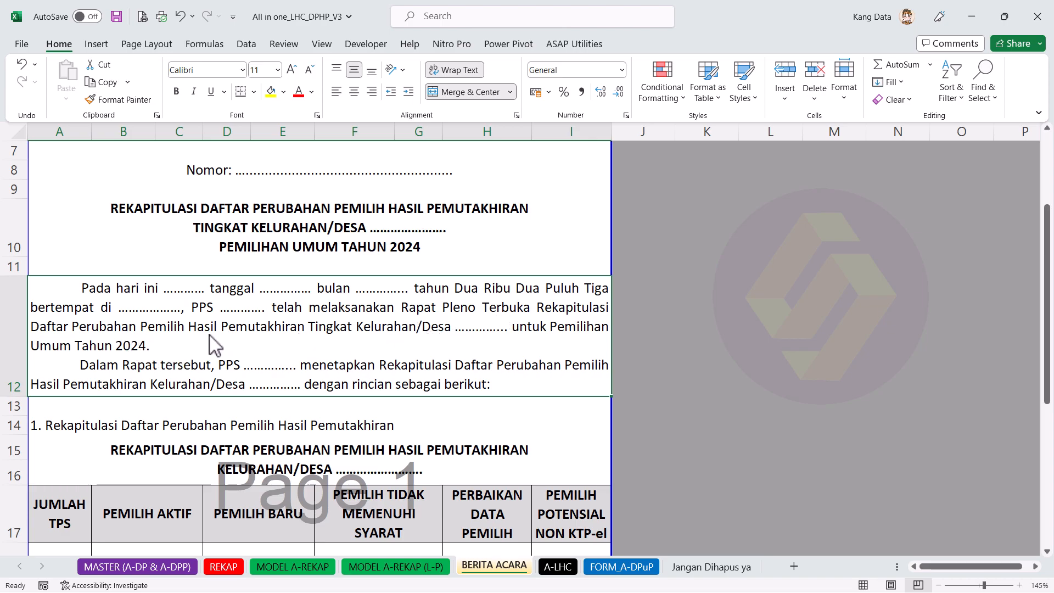
Step: Locate the recap table and its JUMLAH TPS value of 76
scroll(447, 338, "down", 3)
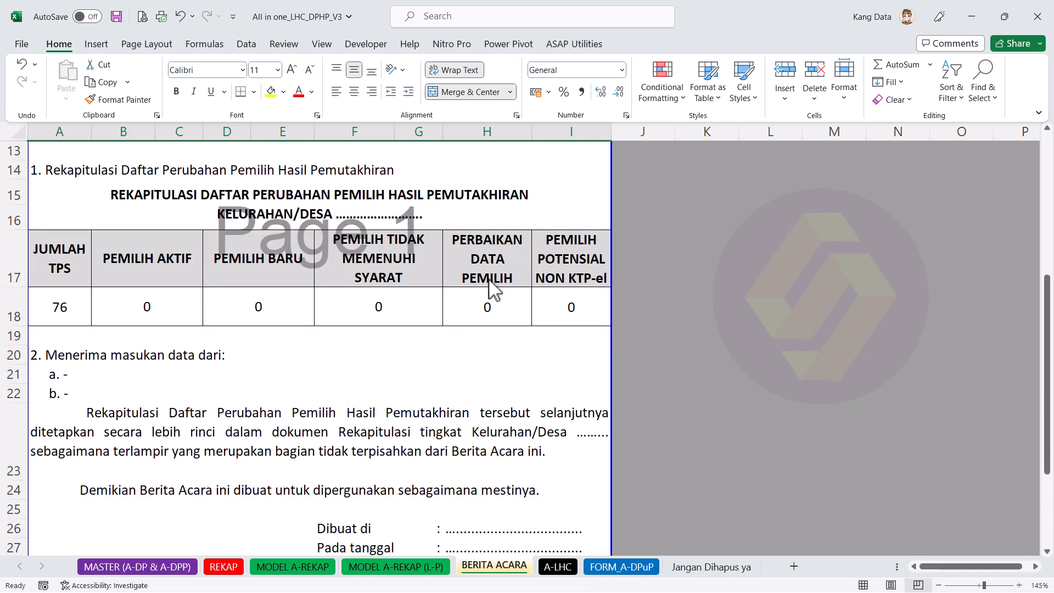
scroll(486, 330, "up", 2)
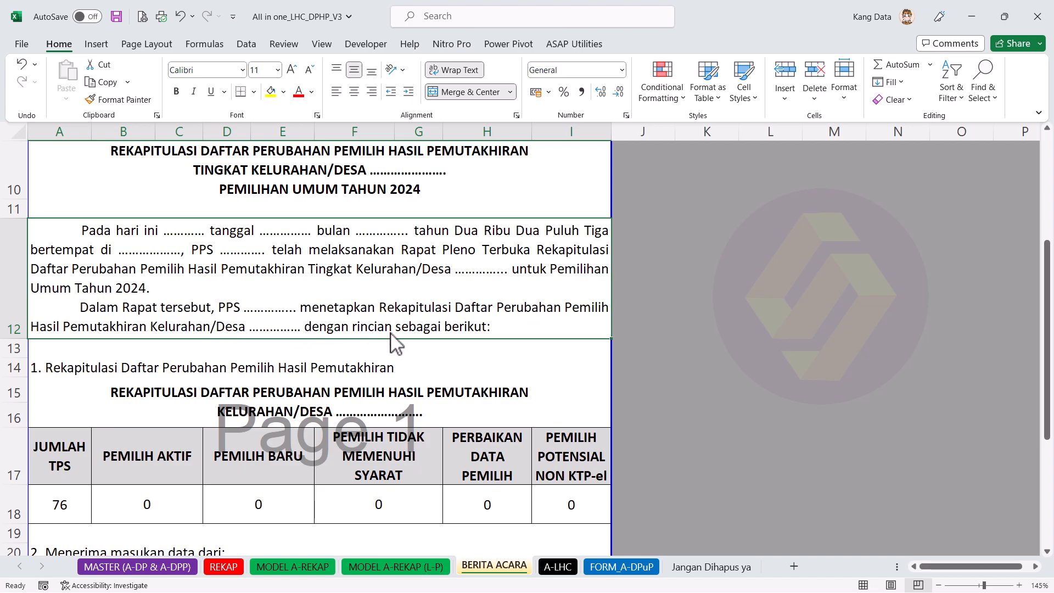
scroll(406, 364, "down", 2)
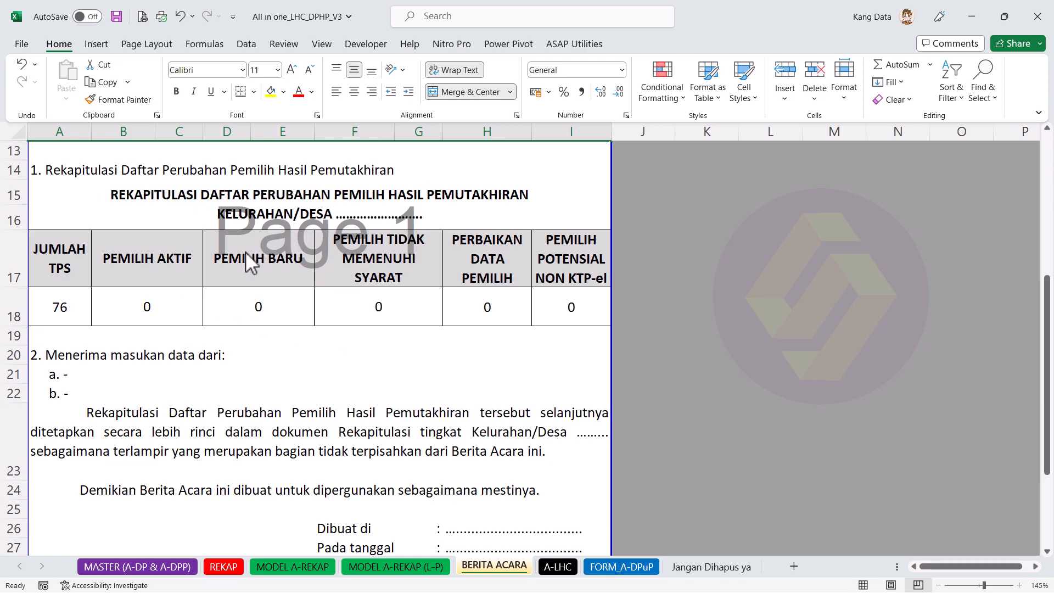
left_click(369, 224)
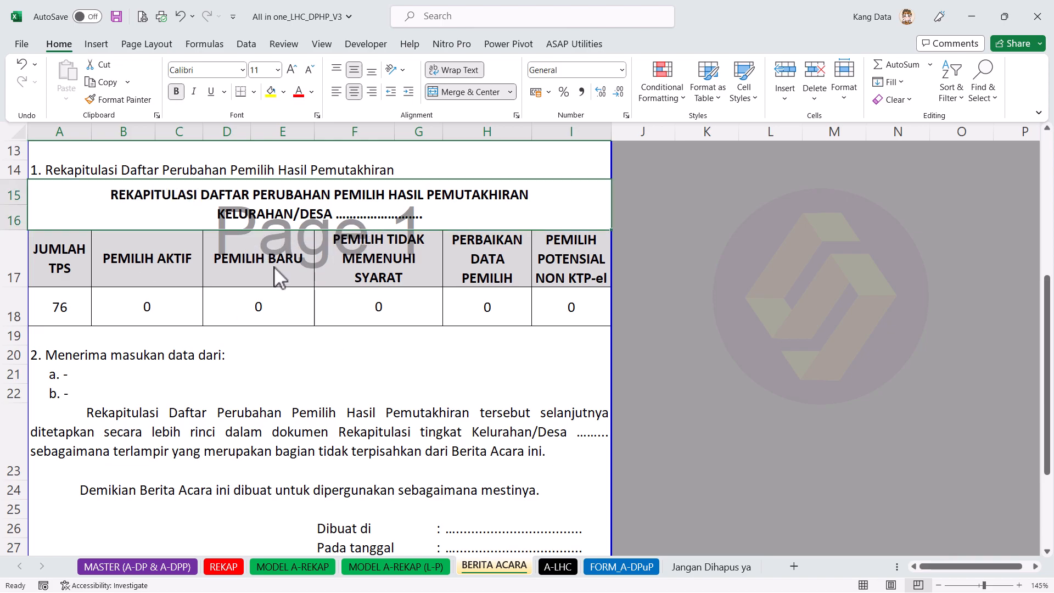
left_click(75, 281)
left_click(65, 316)
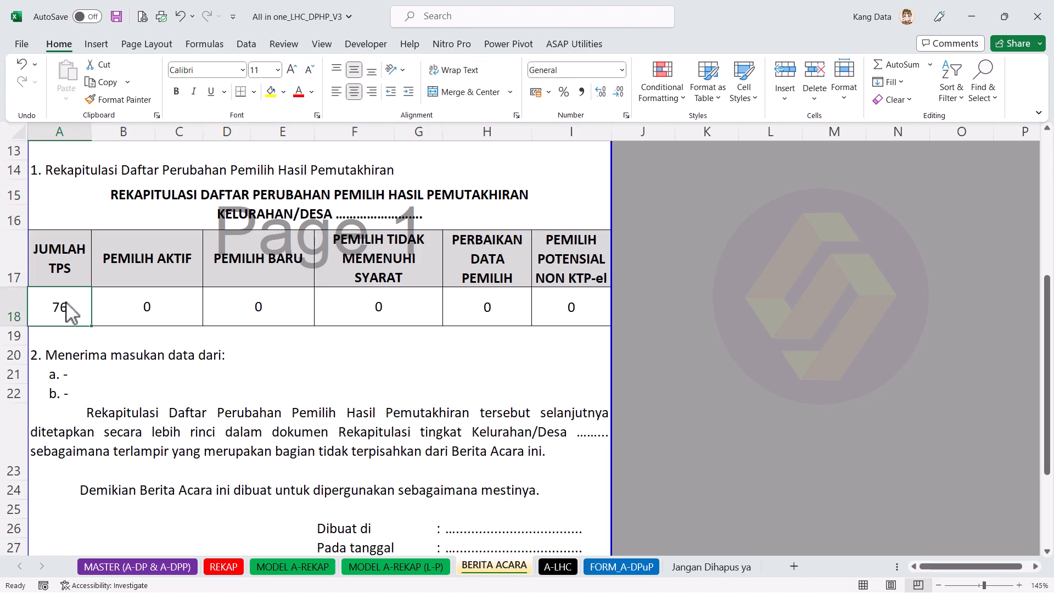
Step: Confirm the last TPS number 075 sits in B86 on MODEL A-REKAP, then view the A18 formula
left_click(321, 567)
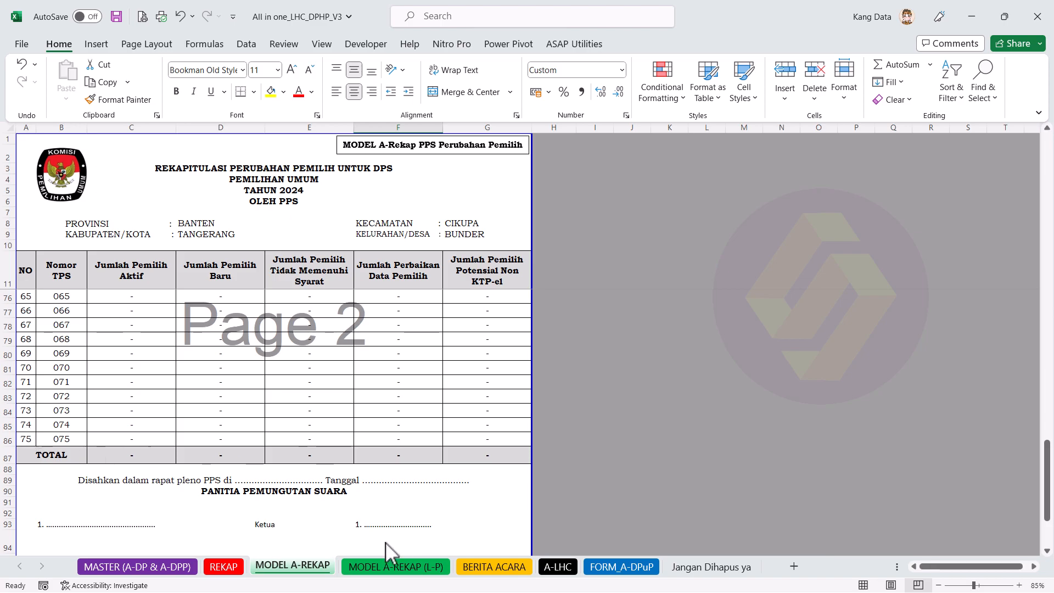
left_click_drag(5, 442, 5, 325)
left_click(62, 439)
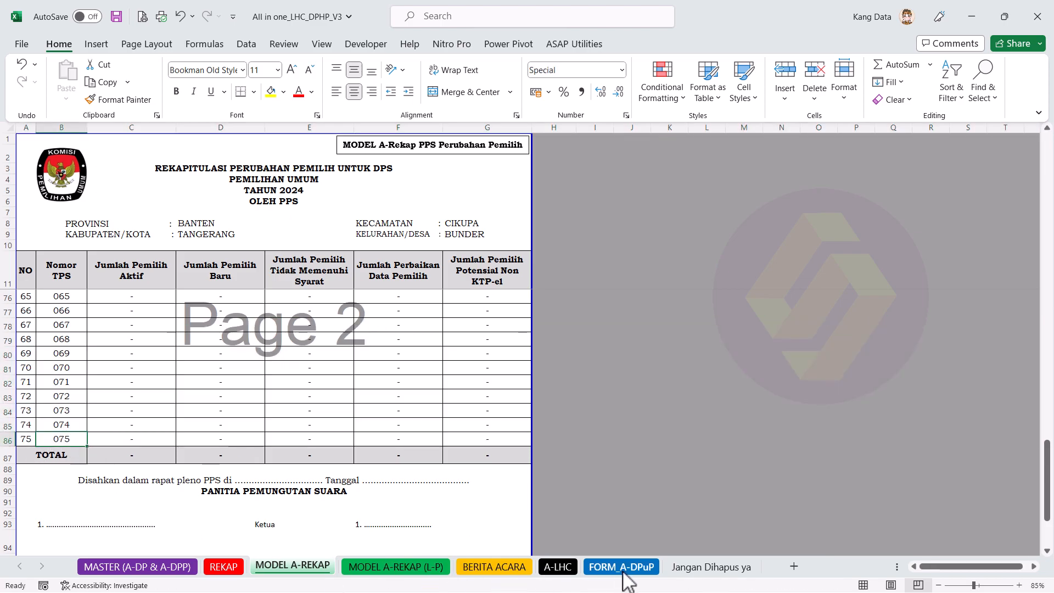
left_click(496, 566)
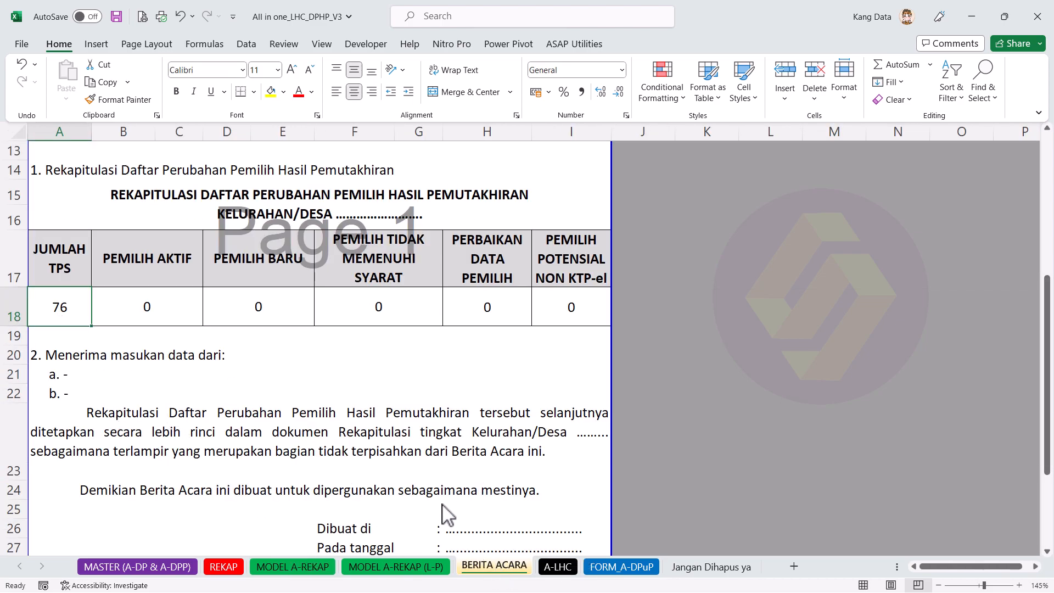
double_click(82, 305)
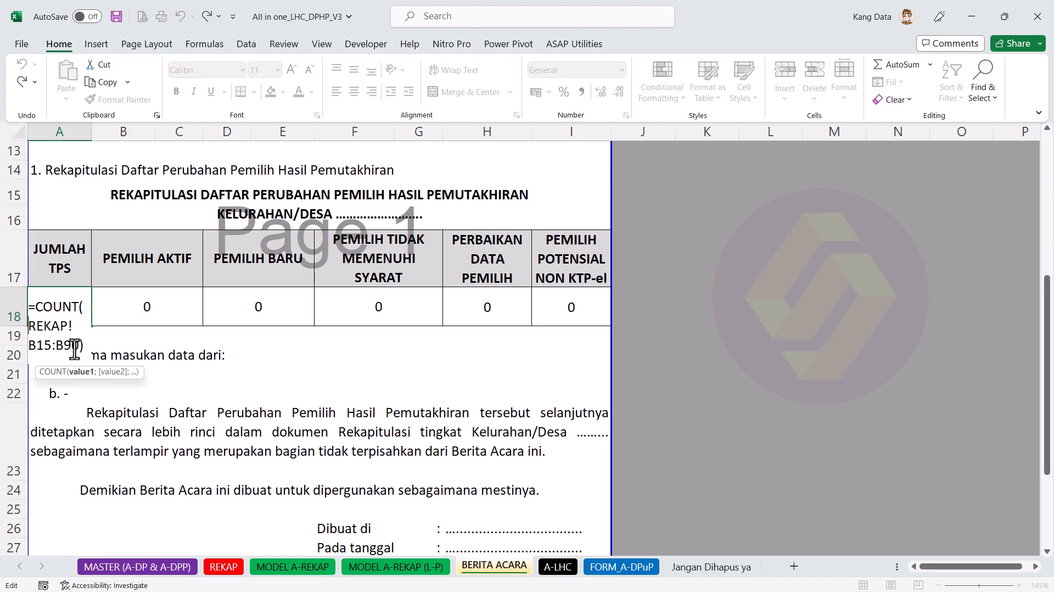
key("Escape")
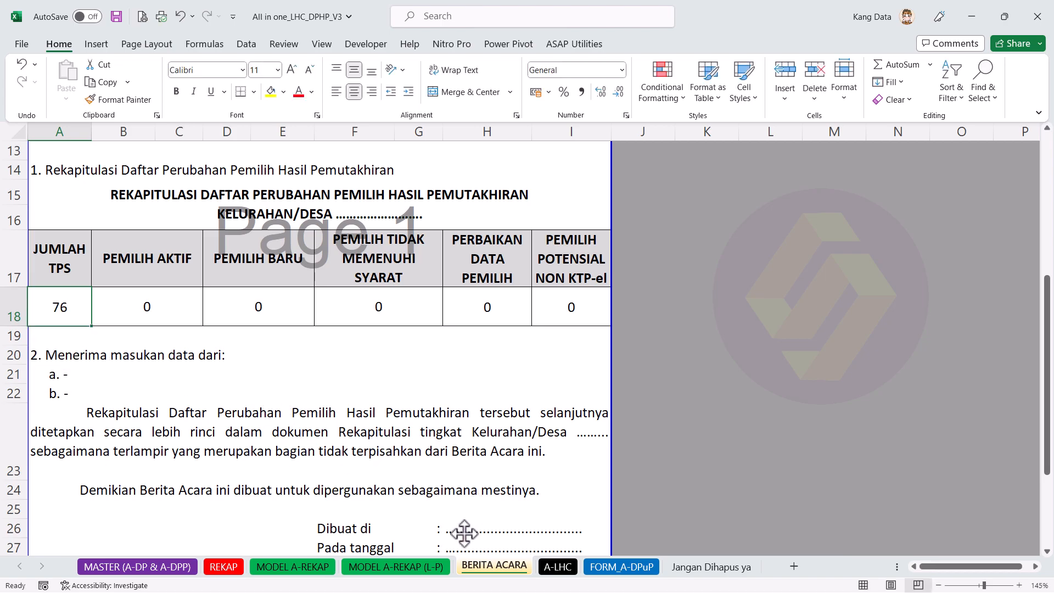
Step: Change the JUMLAH TPS formula's range end to row 86 so it shows 72
left_click(305, 568)
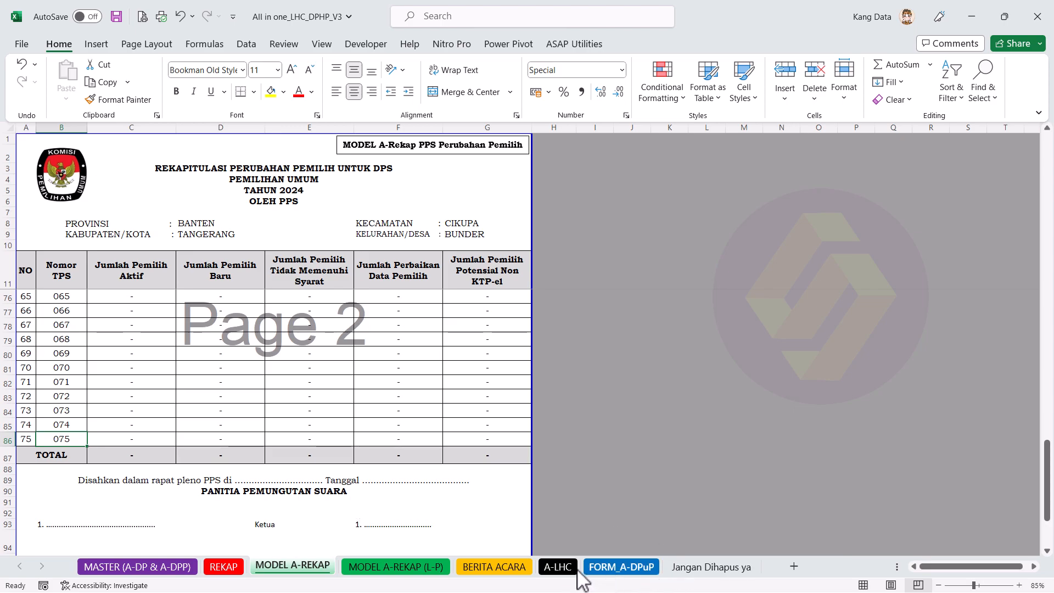
left_click(517, 570)
double_click(70, 322)
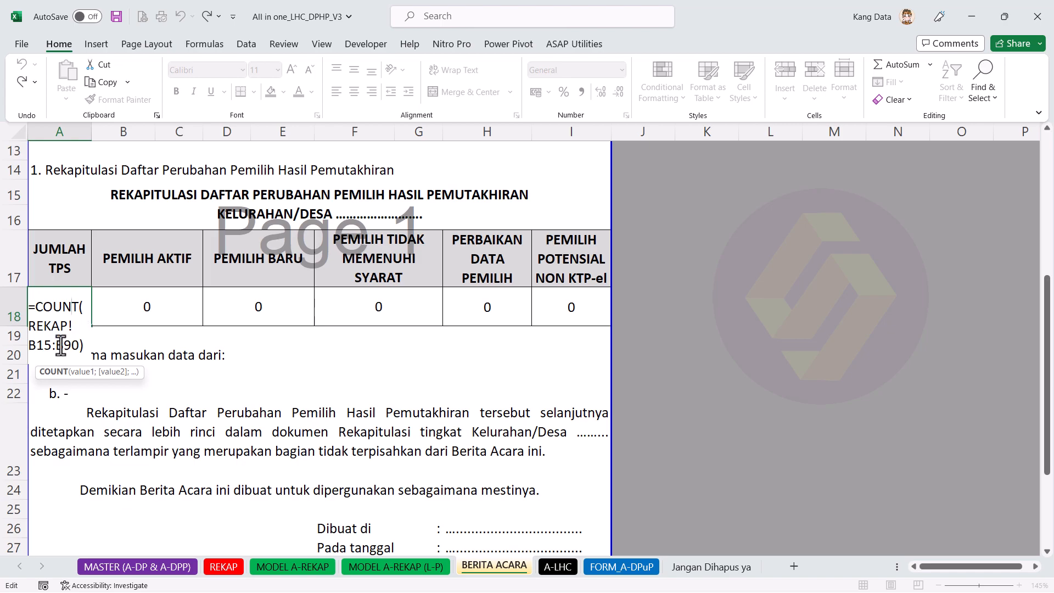
type("8")
key("Return")
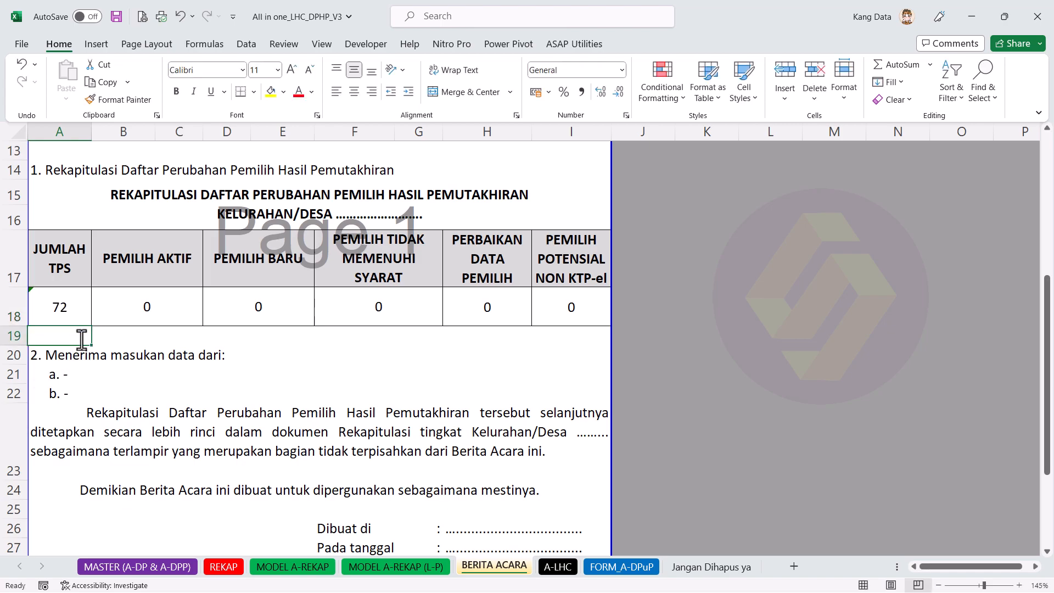
left_click(75, 311)
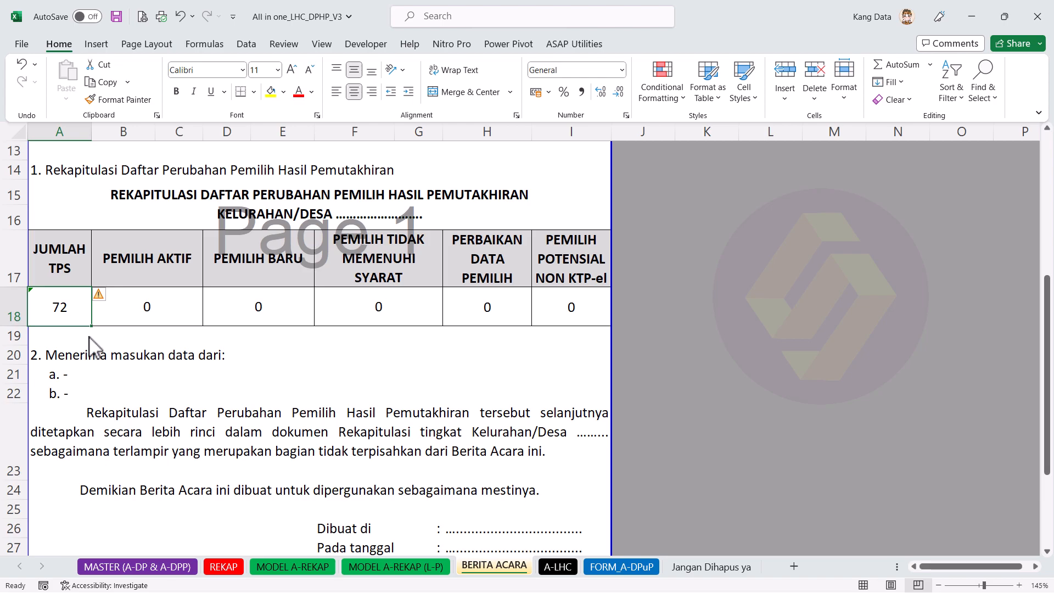
Step: Remove the old range from the A18 COUNT formula and clear the formula to start over
double_click(48, 305)
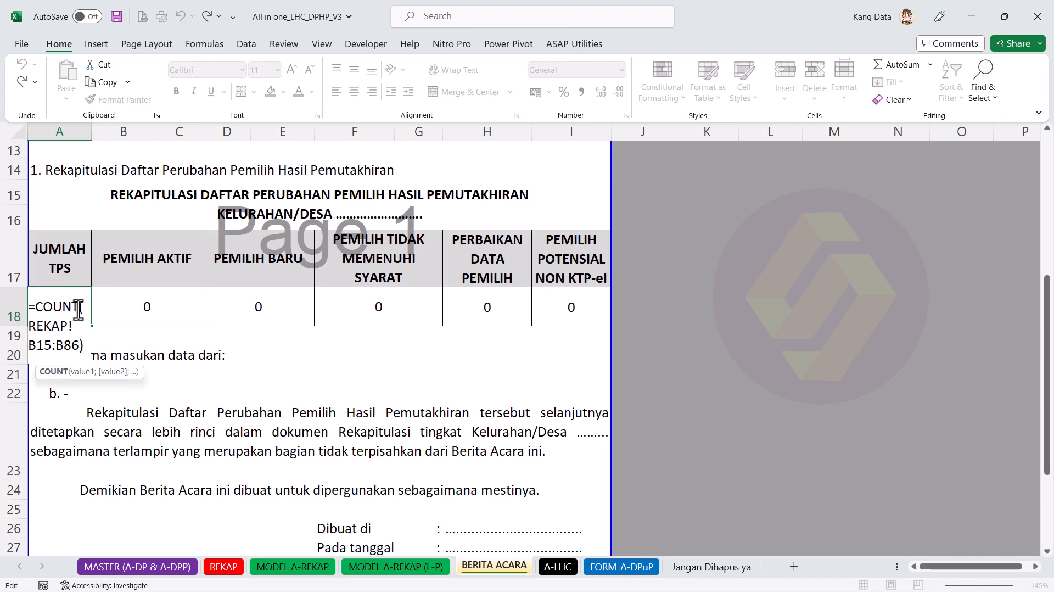
left_click_drag(83, 343, 29, 325)
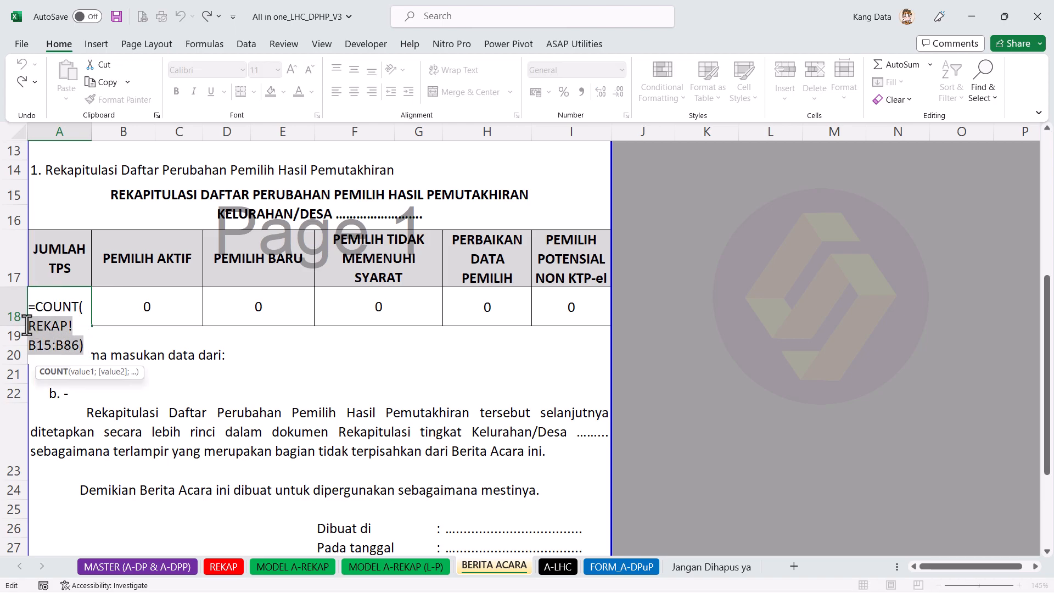
key("BackSpace")
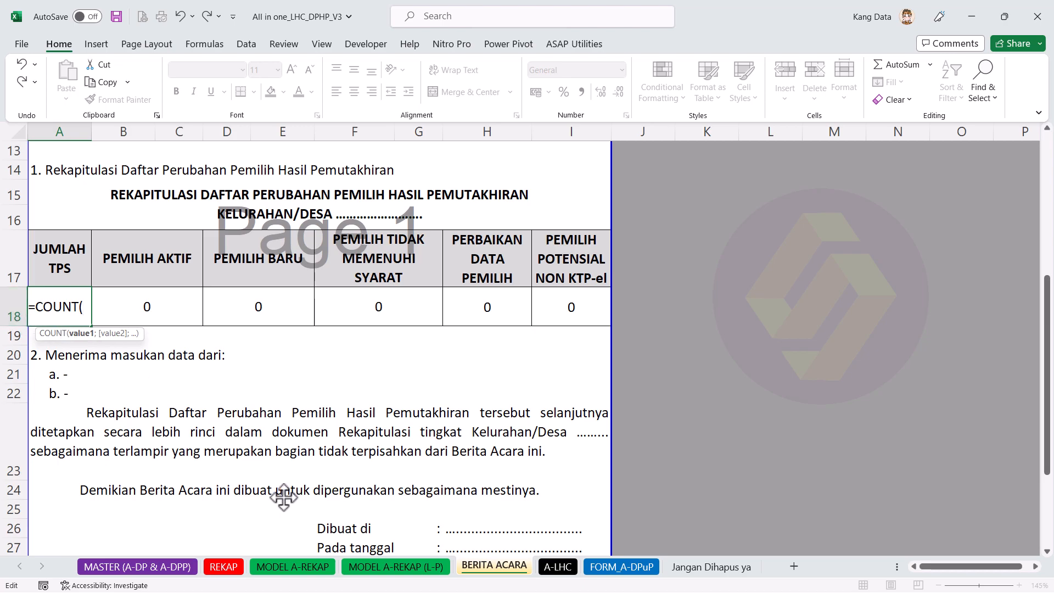
left_click(304, 567)
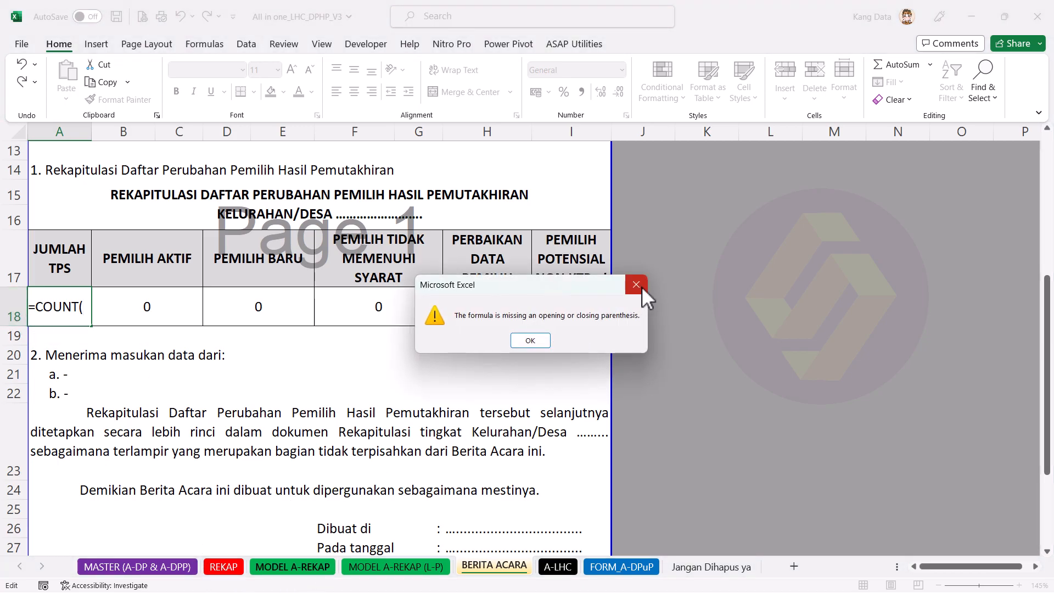
left_click(529, 341)
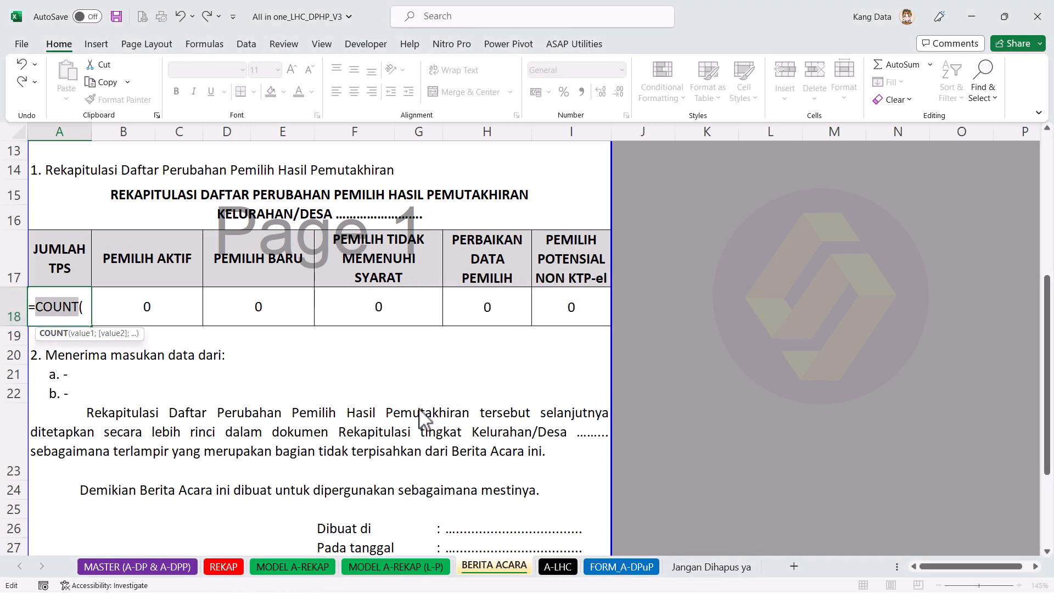
key("BackSpace")
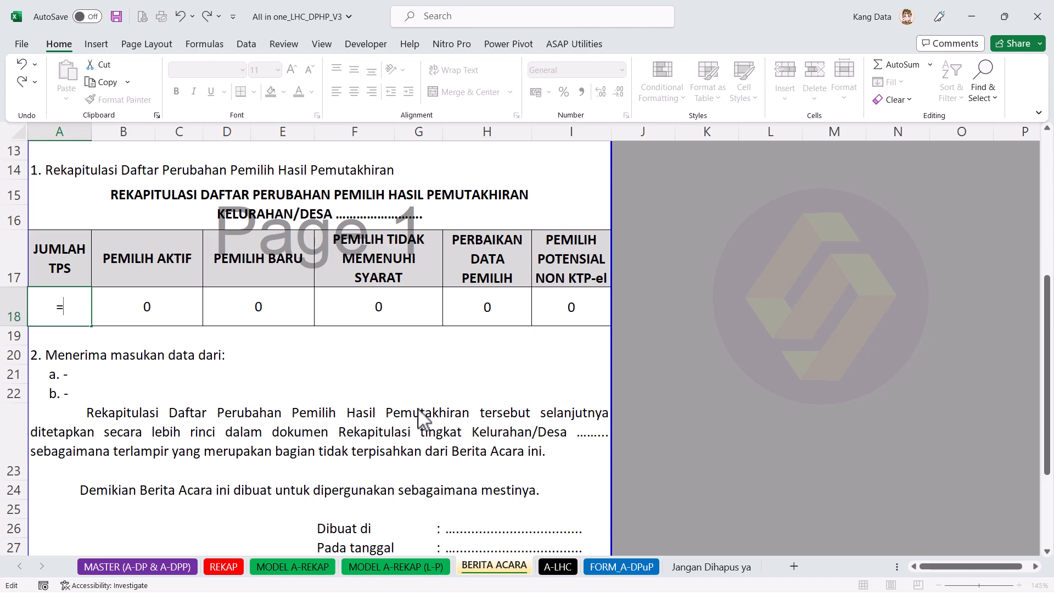
key("BackSpace")
Step: Enter =COUNT( over MODEL A-REKAP's TPS numbers B12:B86, giving 75
type("=COUNT(")
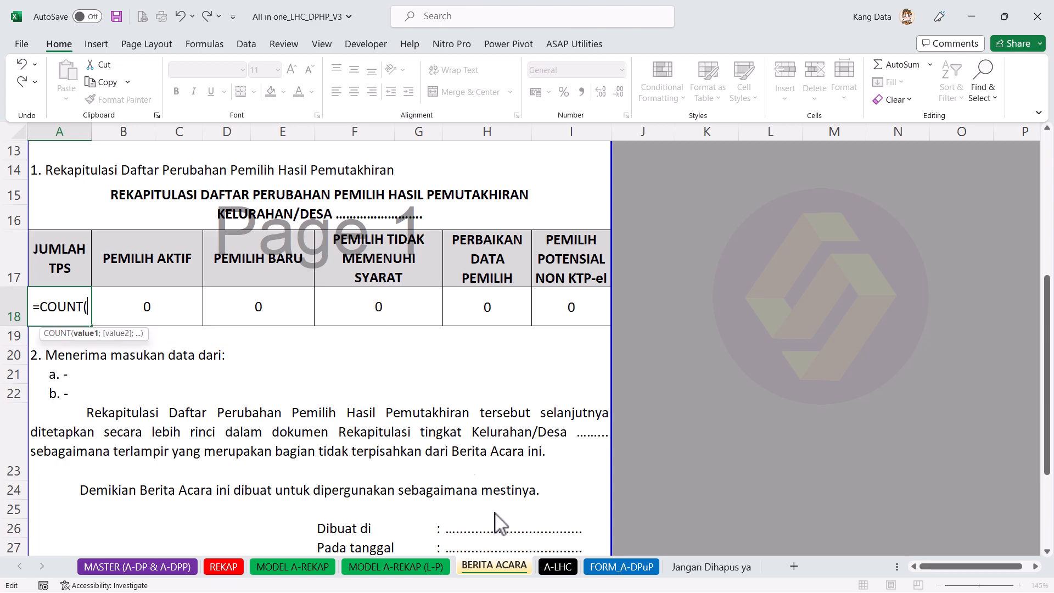
left_click(293, 569)
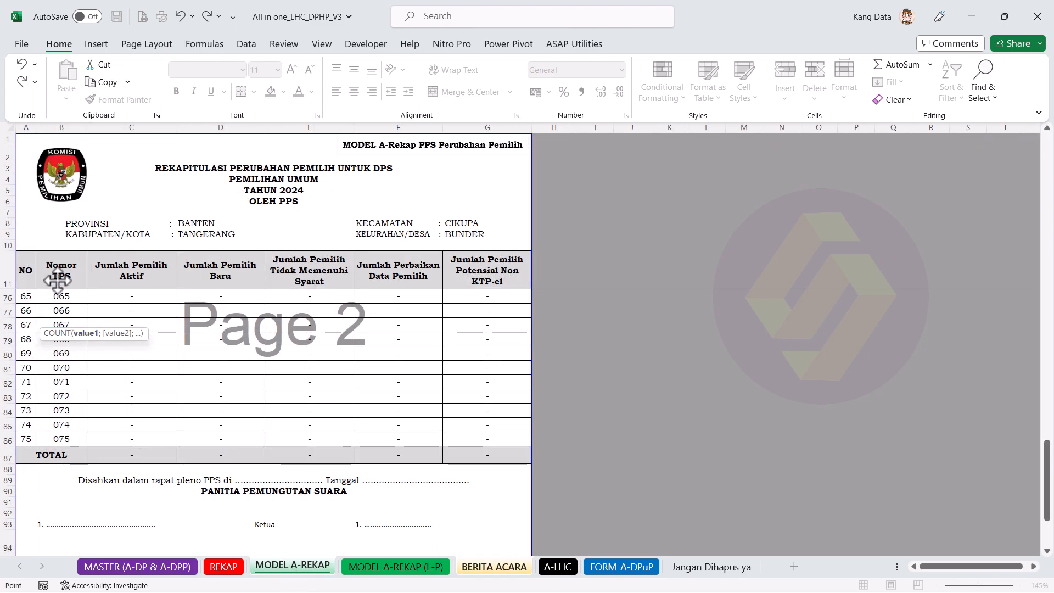
key("Down")
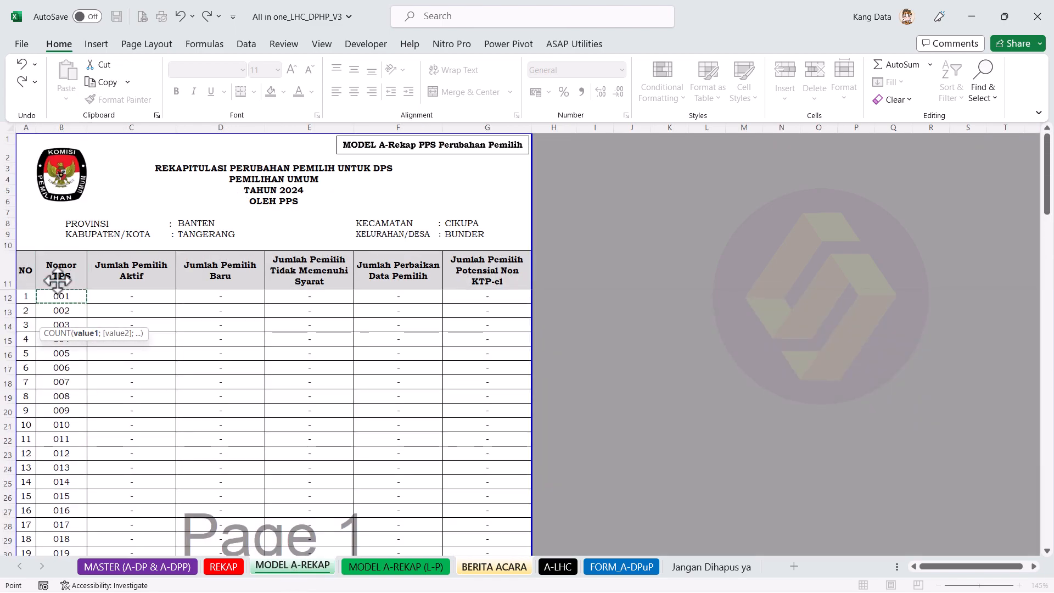
key("ctrl+shift+Down")
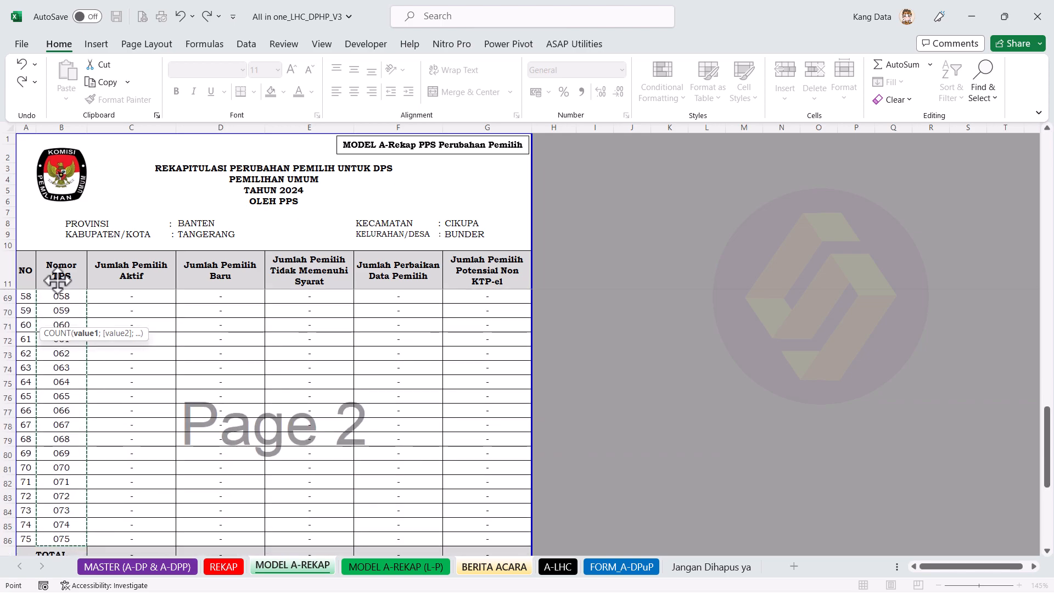
key("Return")
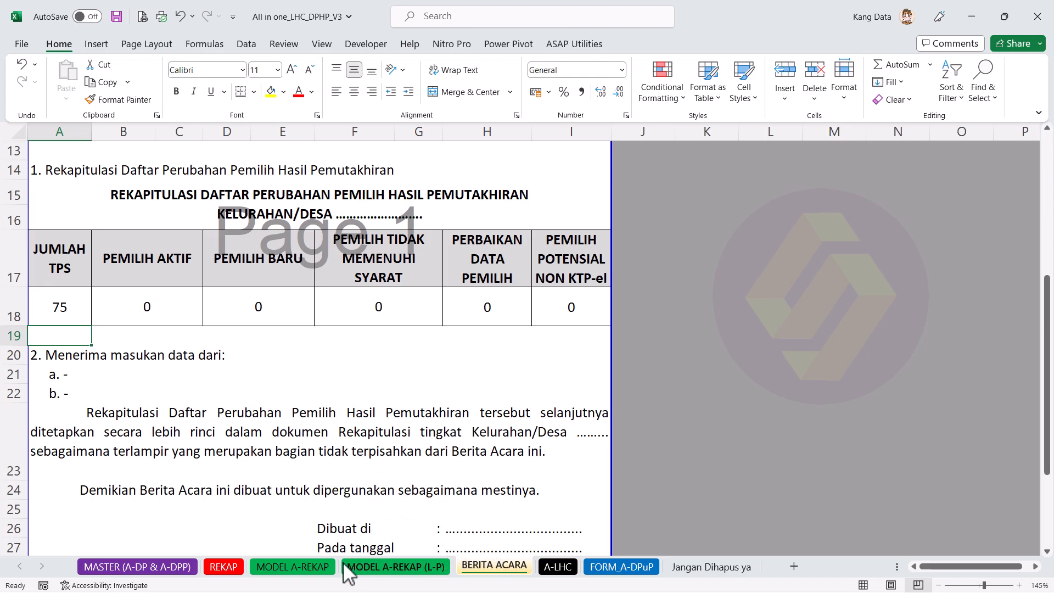
left_click(301, 569)
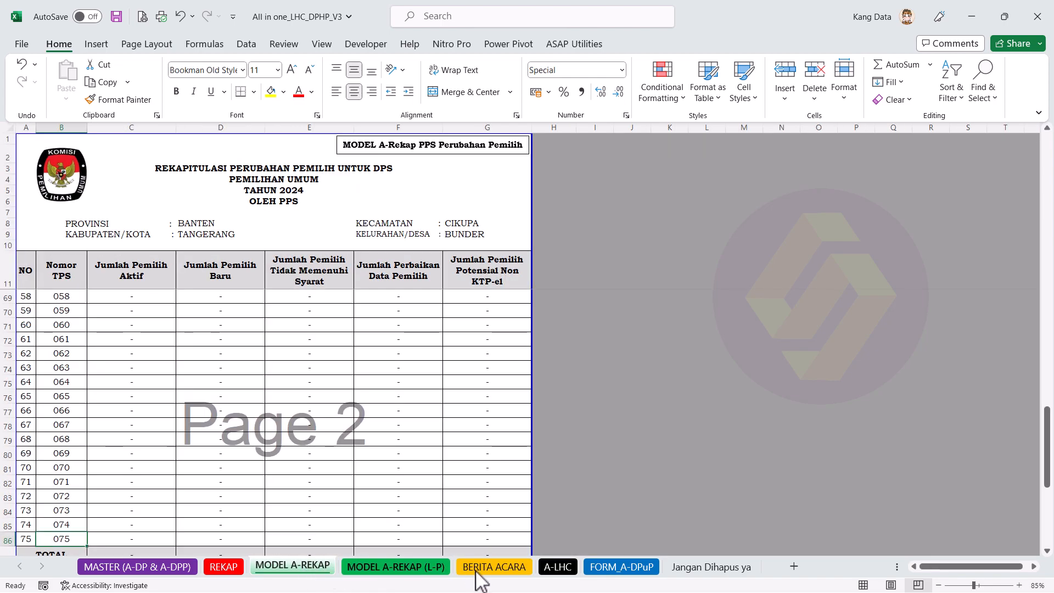
left_click(4, 539)
left_click_drag(5, 539, 11, 363)
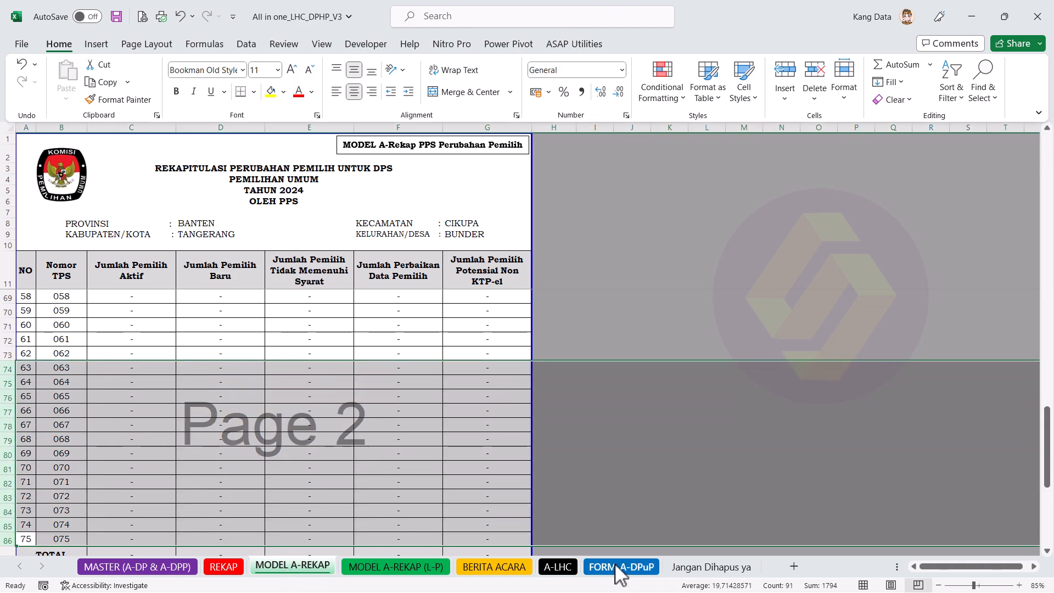
left_click(494, 567)
left_click(71, 307)
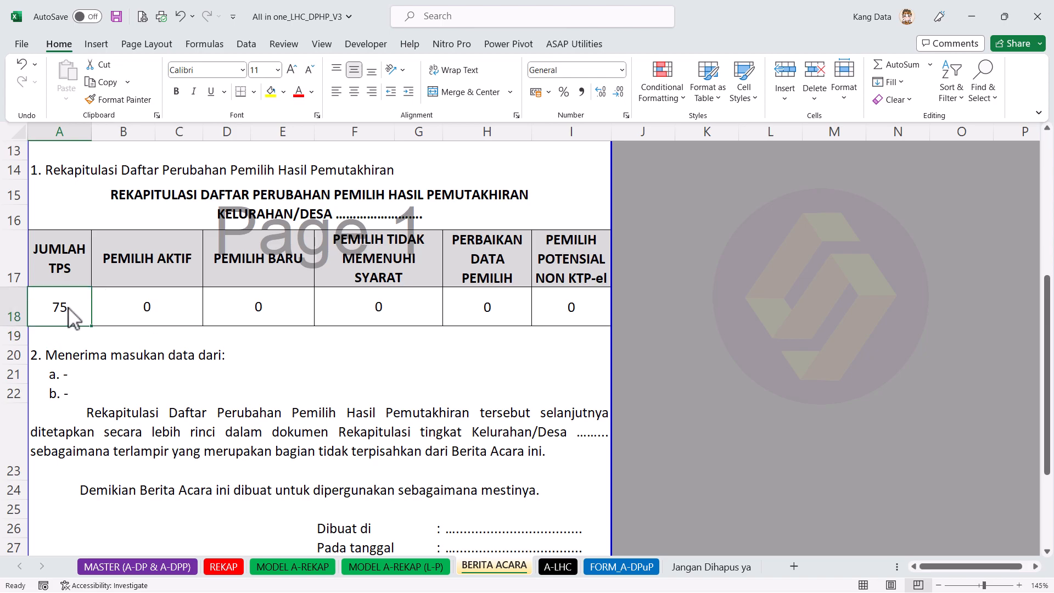
left_click(294, 570)
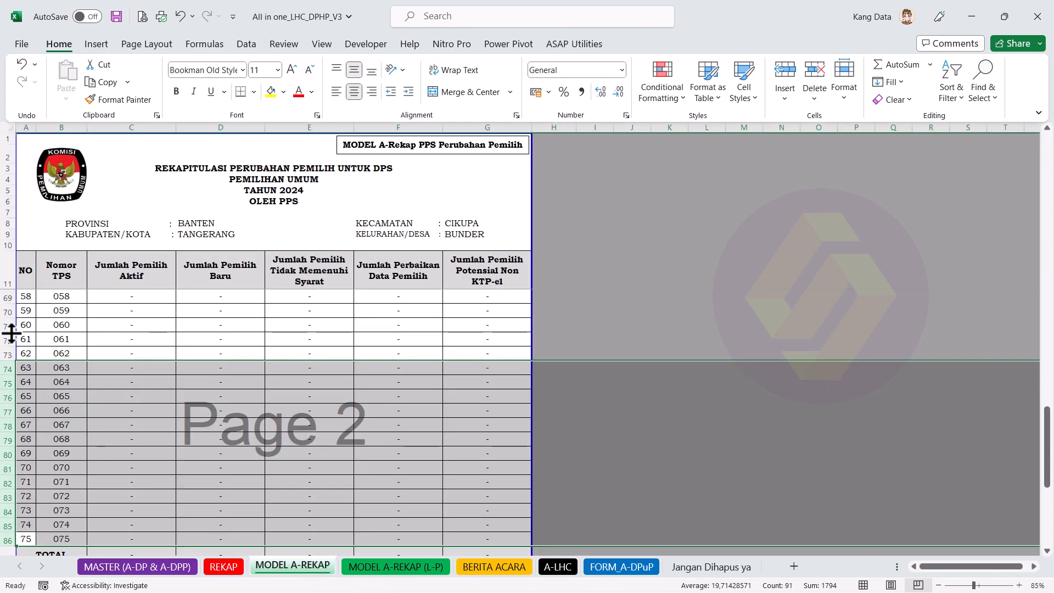
scroll(30, 429, "down", 1)
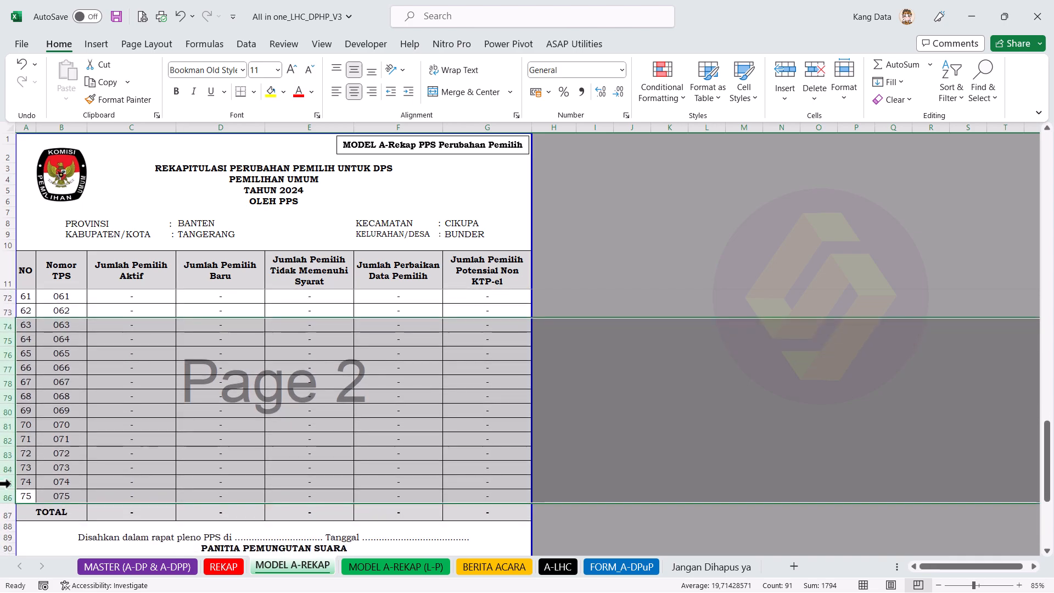
left_click_drag(8, 497, 12, 325)
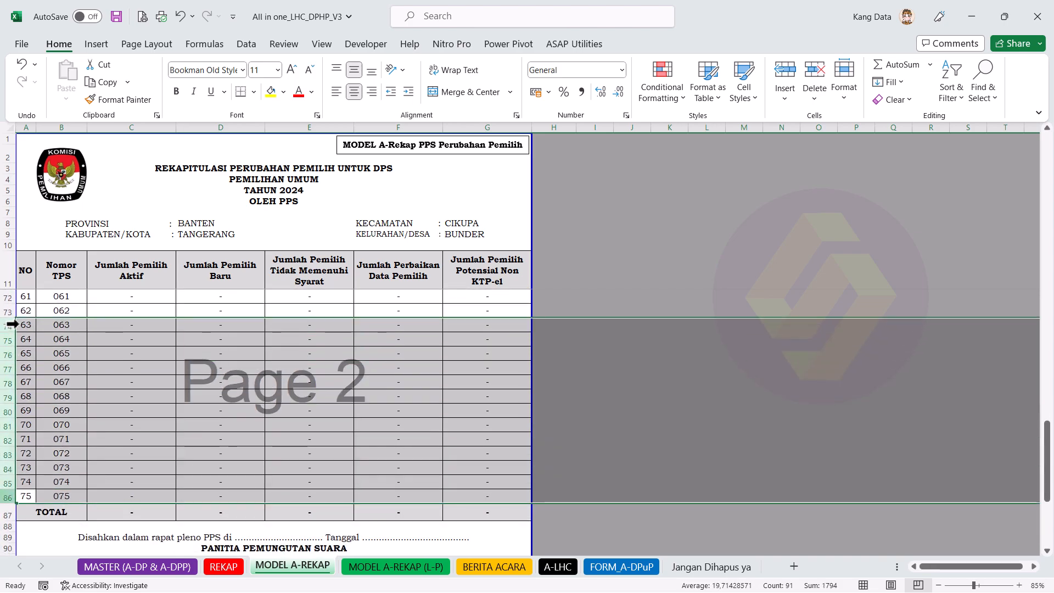
right_click(55, 339)
left_click(94, 378)
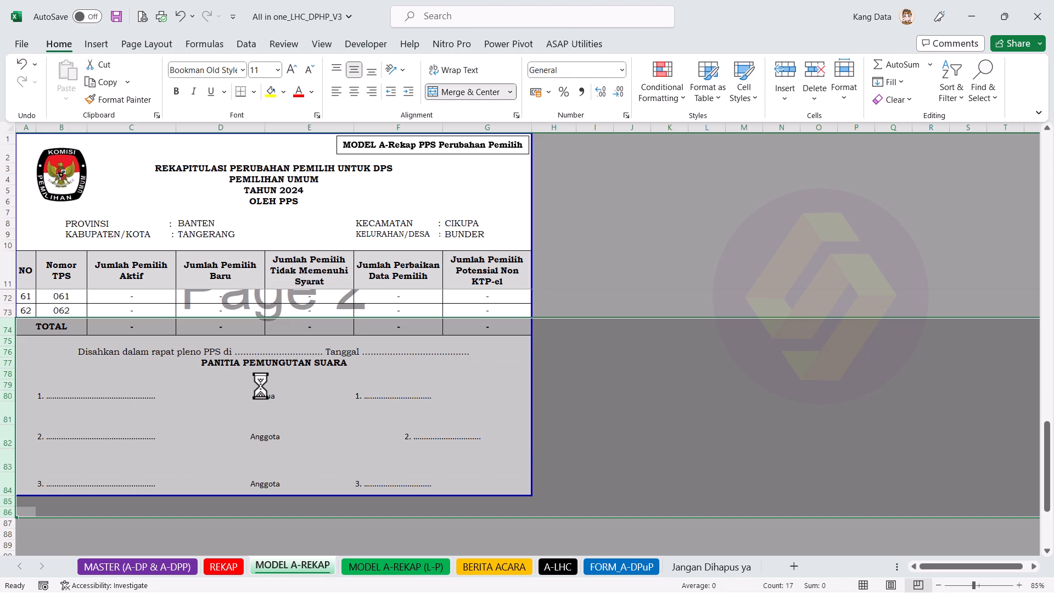
scroll(203, 424, "up", 1)
left_click(156, 341)
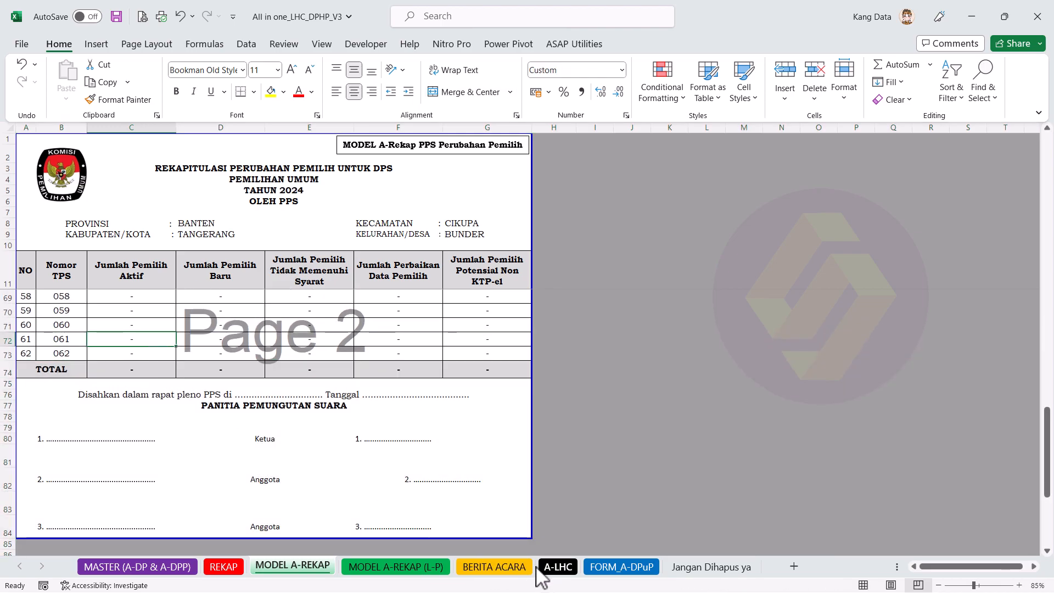
left_click(500, 569)
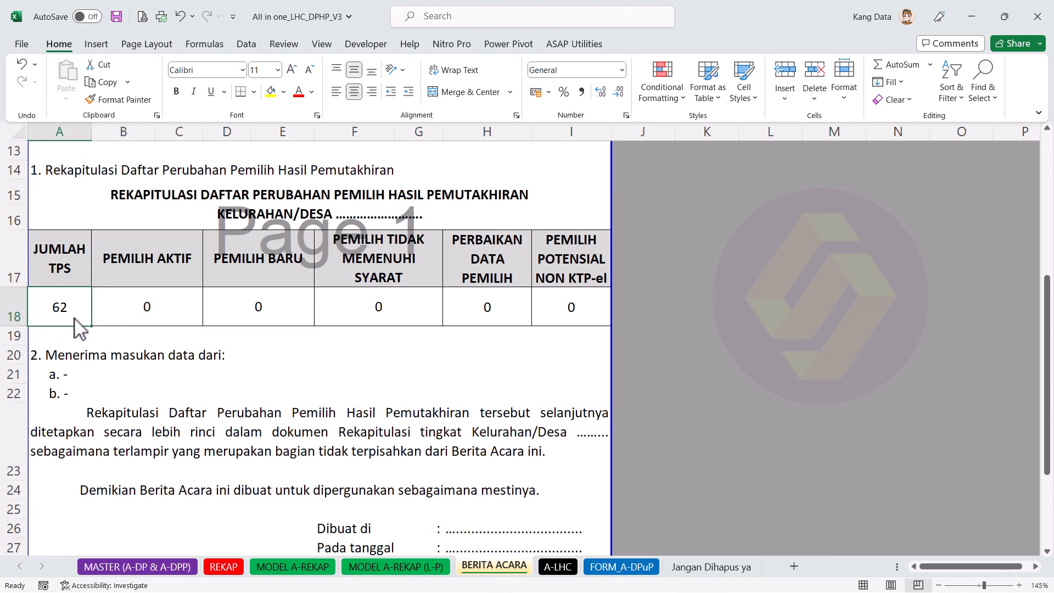
left_click(178, 18)
scroll(207, 374, "down", 2)
left_click(75, 369)
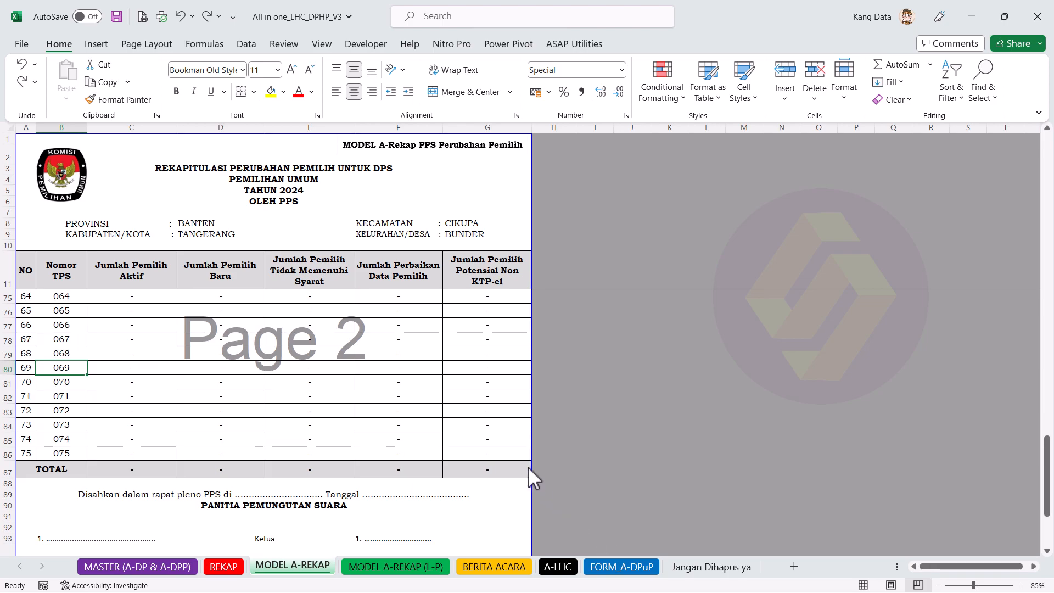
left_click(497, 567)
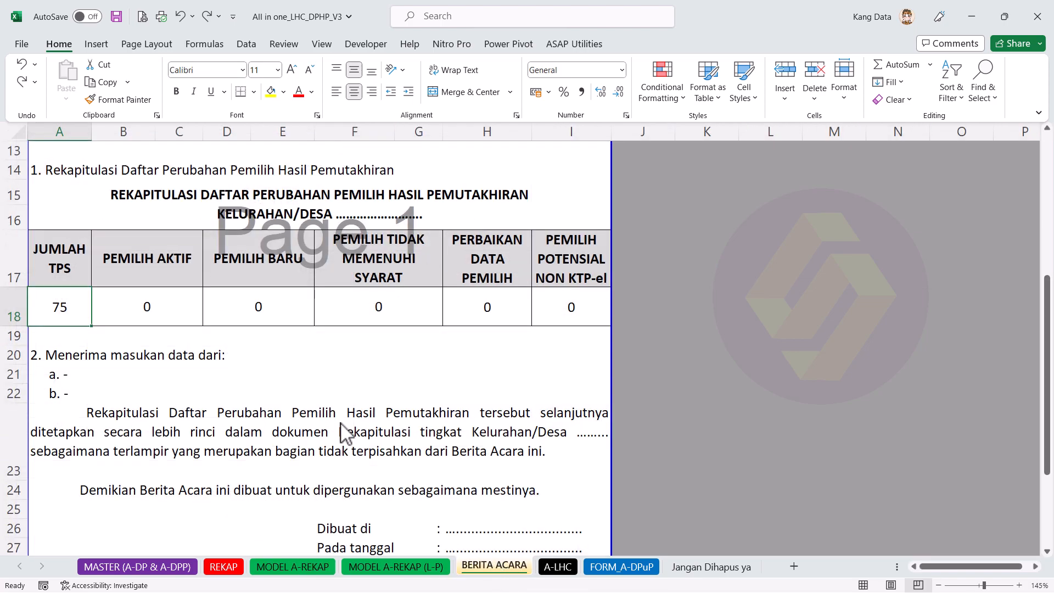
left_click(172, 301)
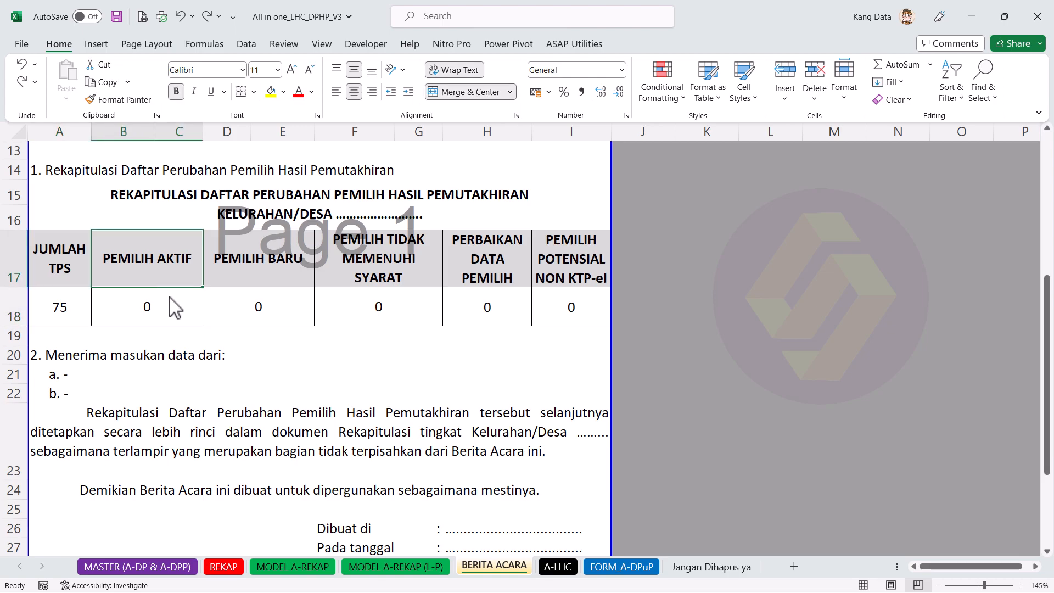
left_click(253, 269)
left_click(415, 261)
left_click(497, 267)
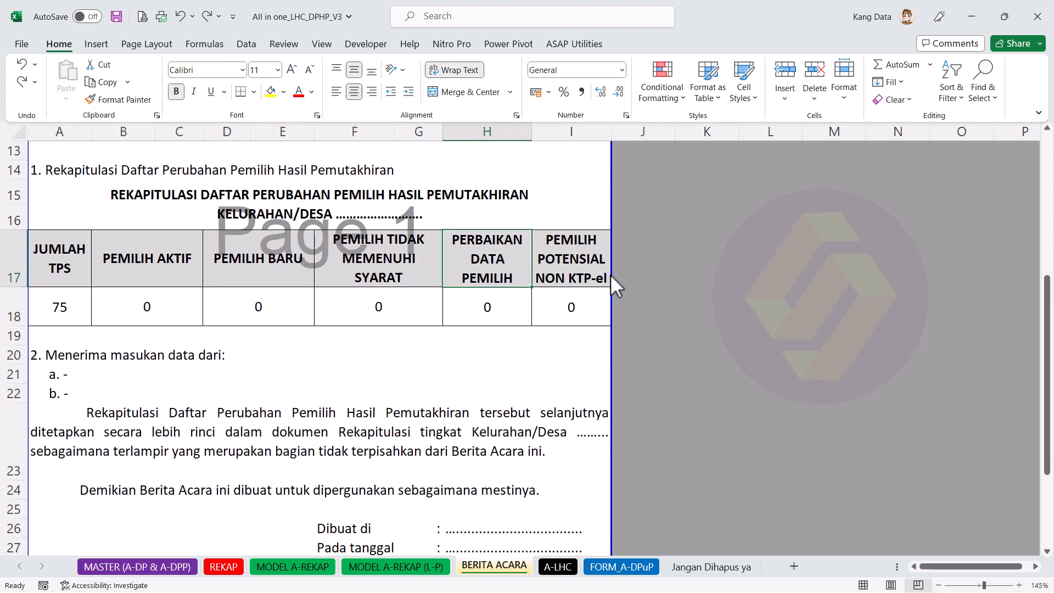
left_click(605, 281)
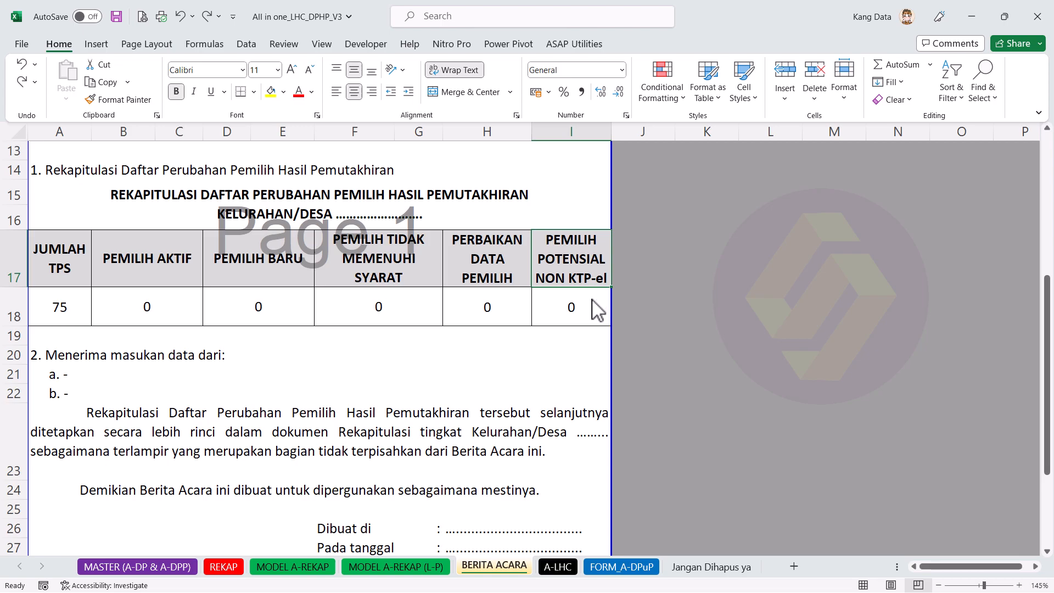
left_click_drag(571, 315, 48, 302)
left_click(292, 568)
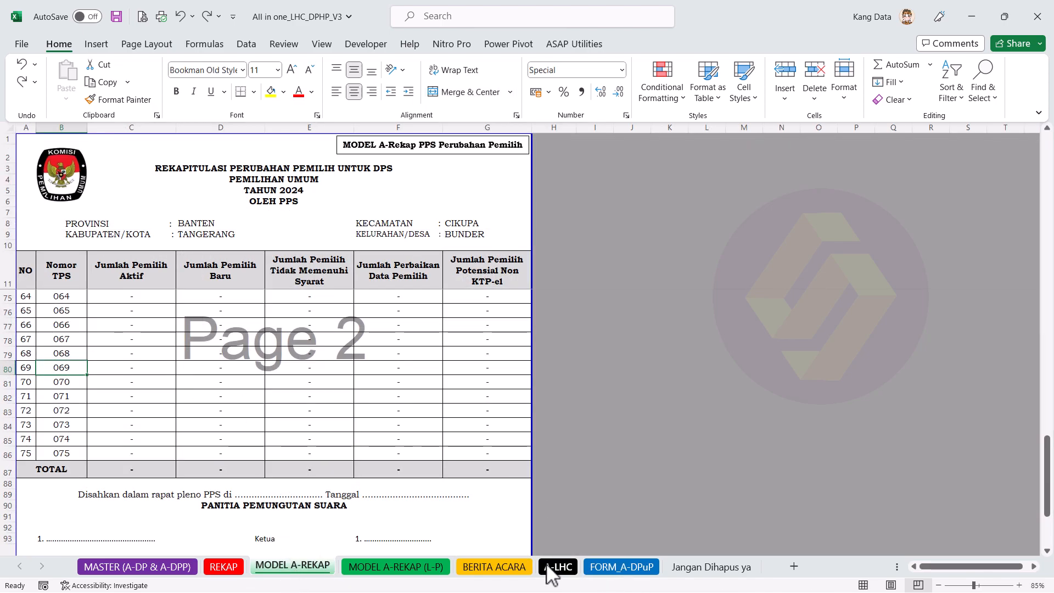
left_click(503, 567)
left_click_drag(77, 265, 552, 318)
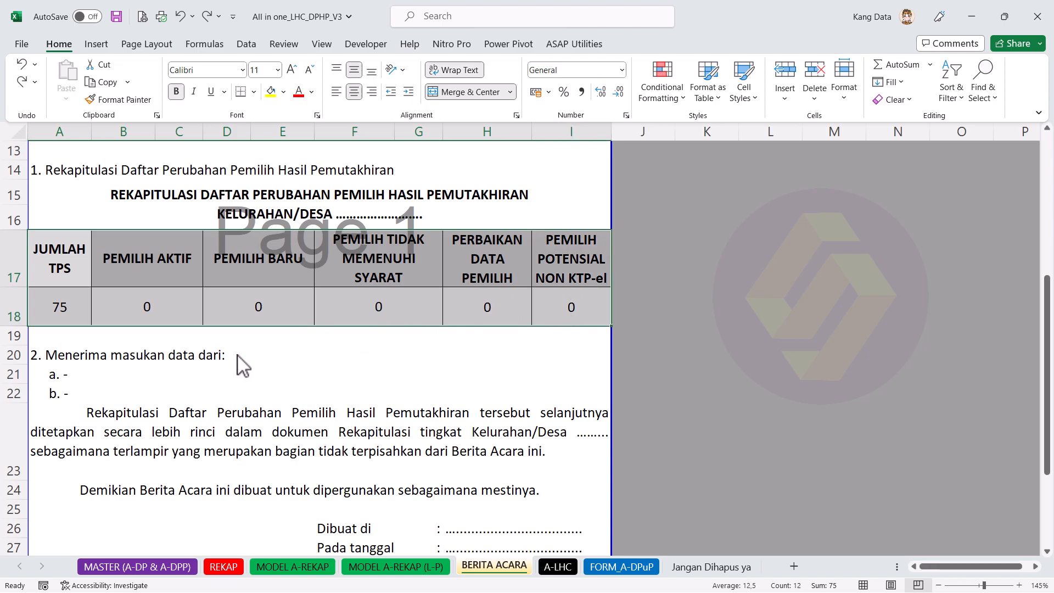
scroll(236, 364, "down", 1)
left_click(77, 316)
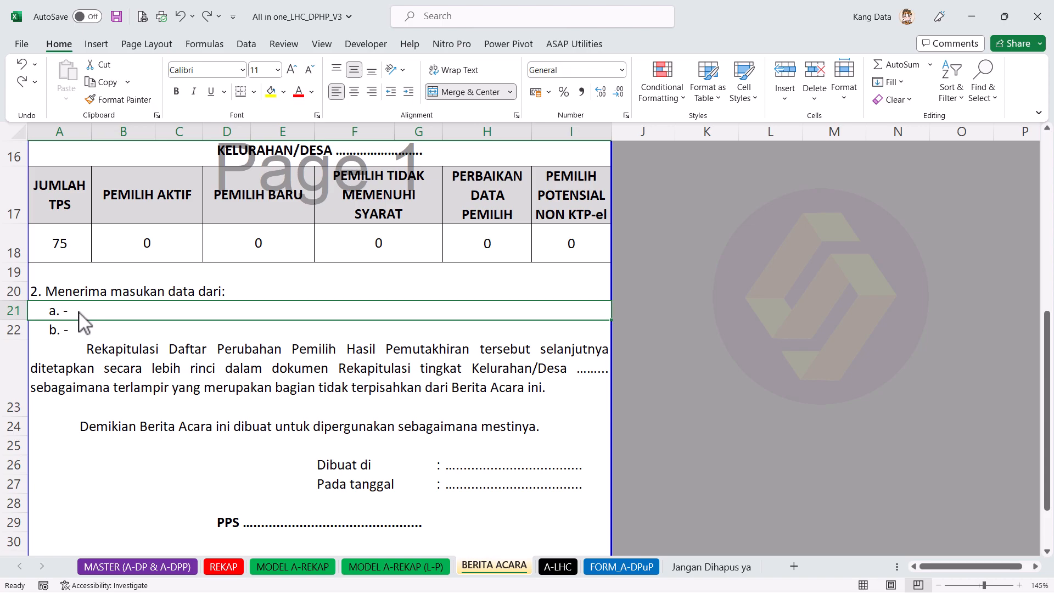
Step: Fill the a. line with 'Pengawas Desa/Kelurahan xxx' and the b. line with 'Tokoh Masyarakat'
double_click(77, 315)
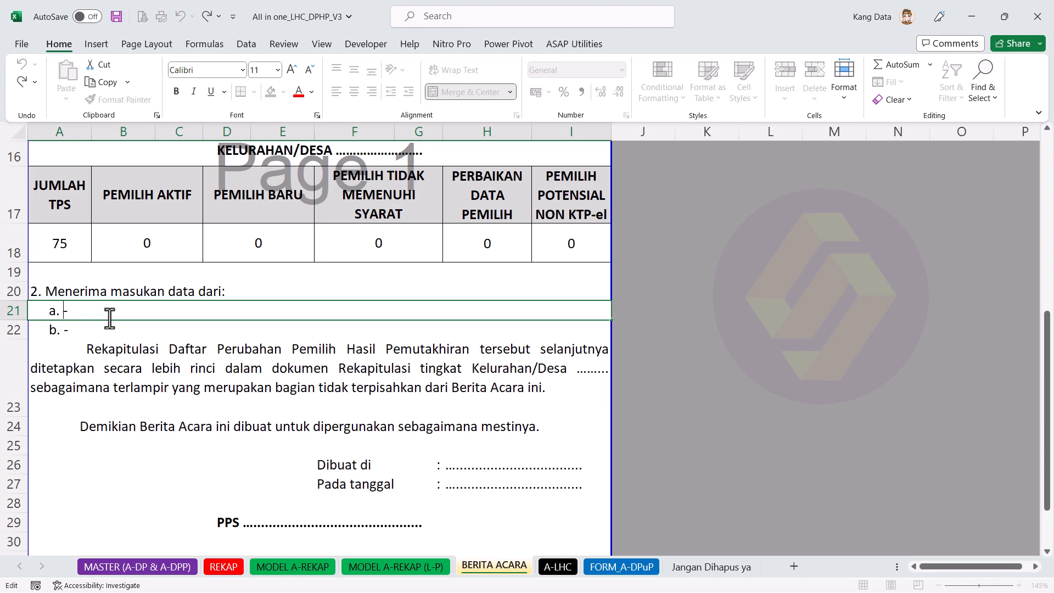
type("Pengawas Desa/Kelurahan xxx")
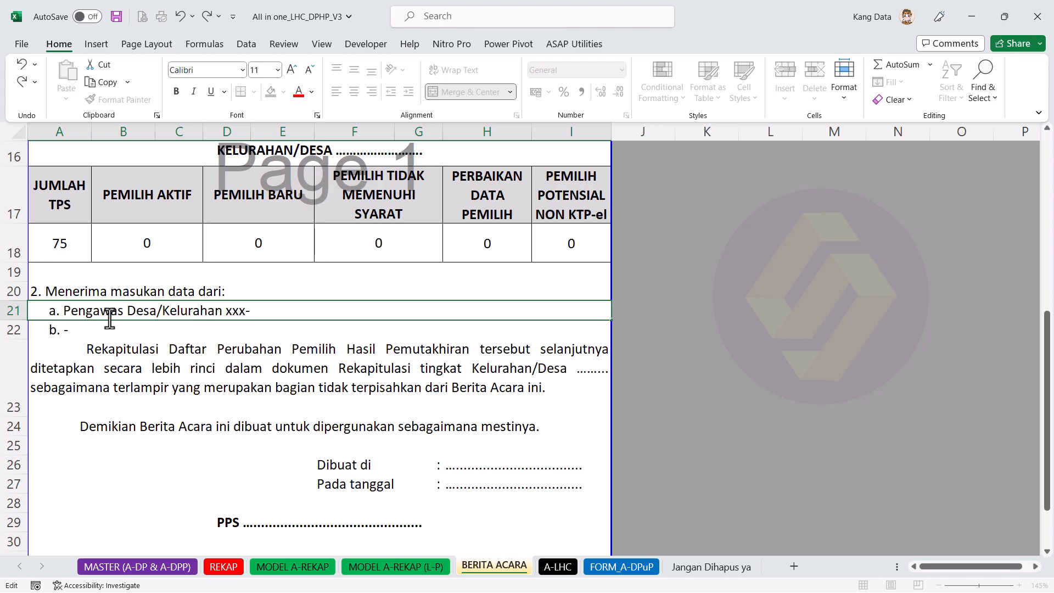
key("Return")
double_click(69, 329)
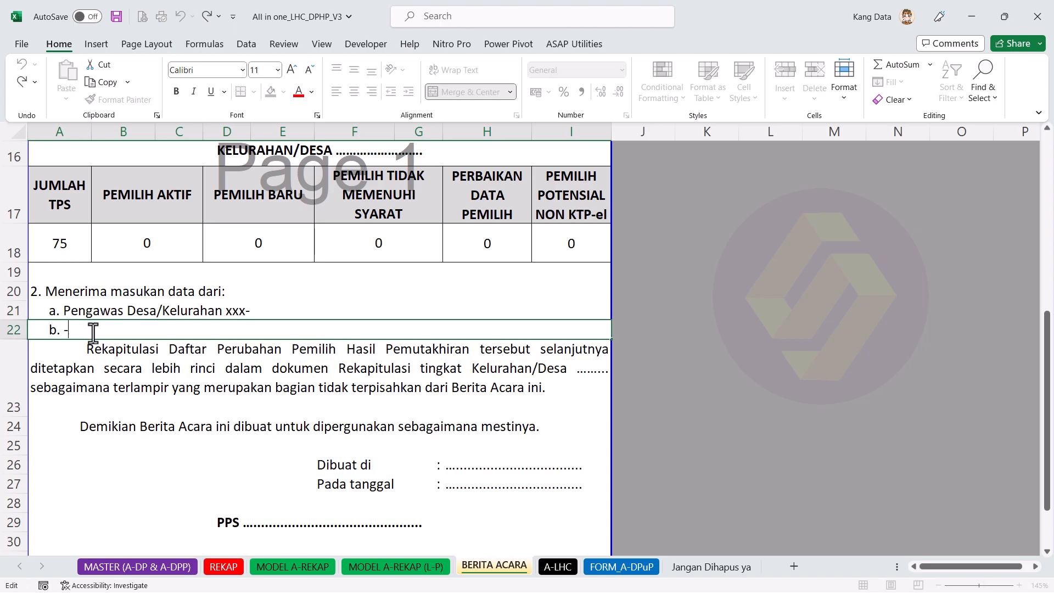
key("BackSpace")
type("Tokoh Masyarakat")
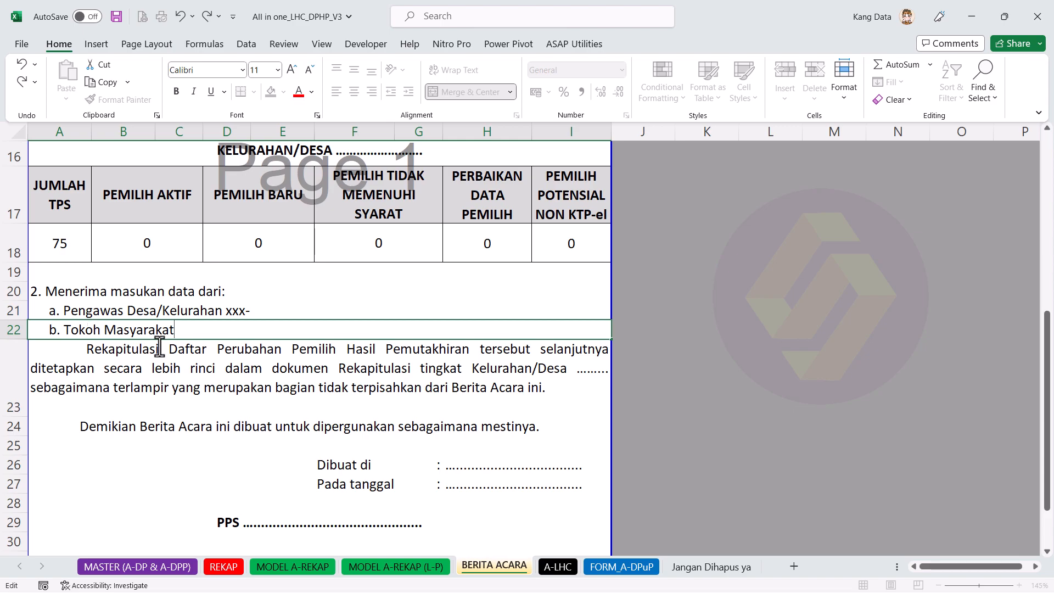
left_click(174, 374)
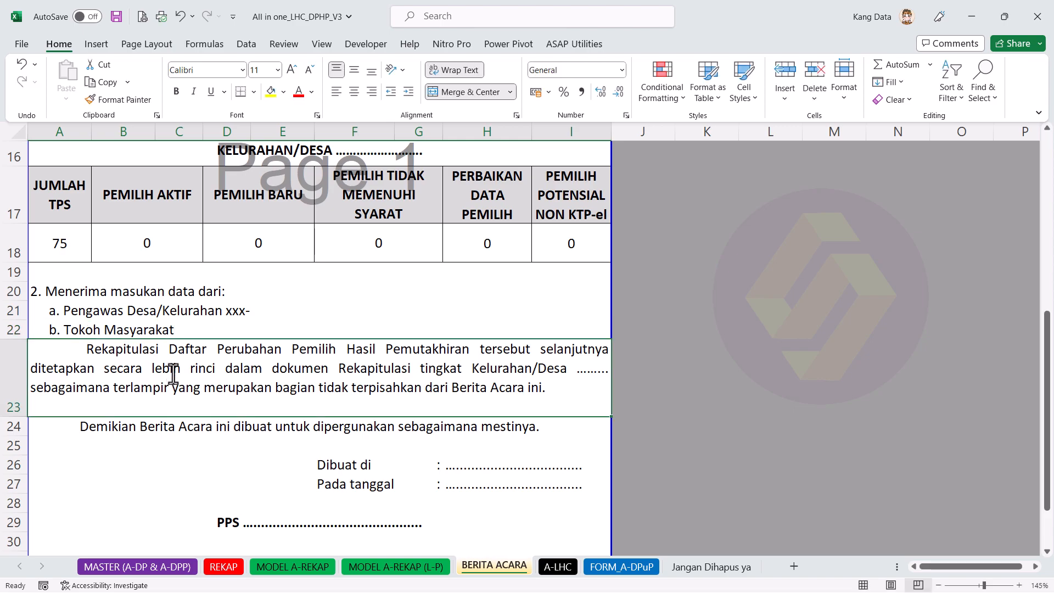
Step: Add a new 'c.' line inside the b. data-source cell
left_click(179, 317)
left_click(65, 333)
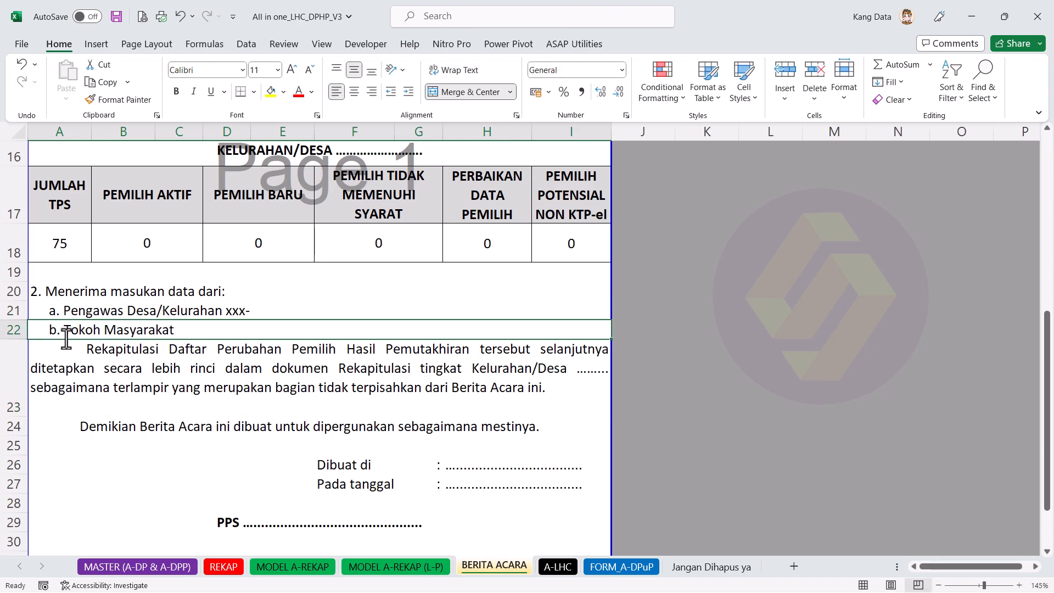
double_click(184, 330)
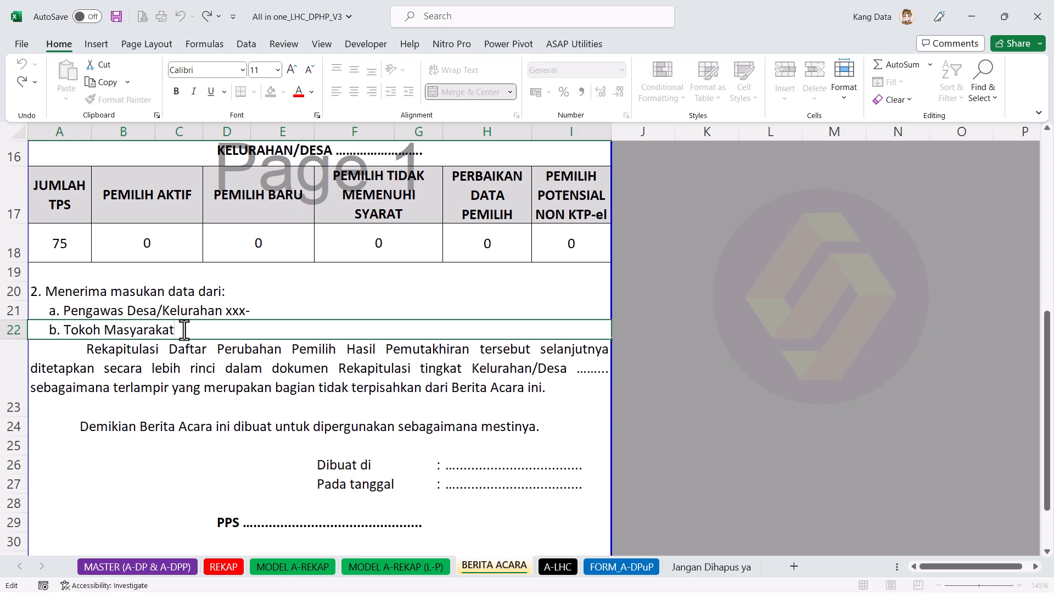
left_click(184, 368)
double_click(205, 331)
key("alt+Return")
type("c. ")
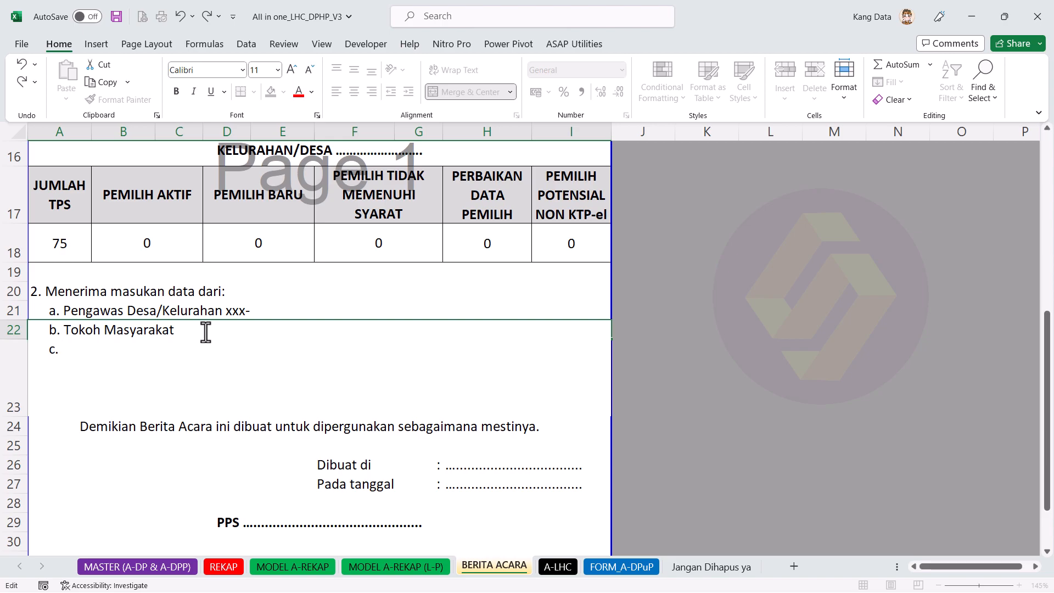
type("D.")
key("BackSpace")
key("BackSpace")
Step: Add the 'd.' line and make row 22 taller to show lines c. and d
type("d.")
left_click(240, 286)
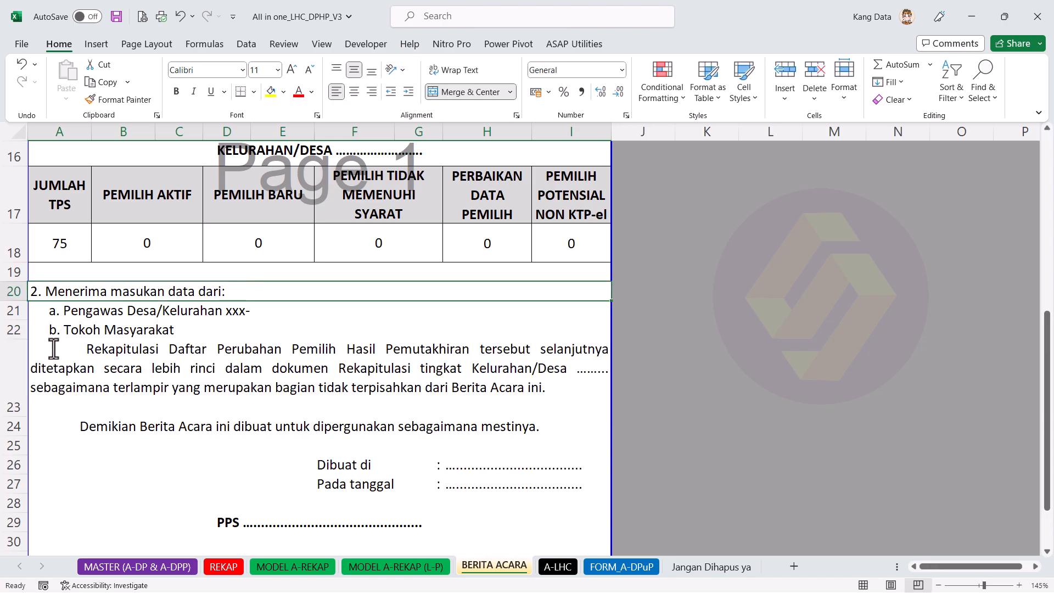
left_click_drag(21, 341, 34, 376)
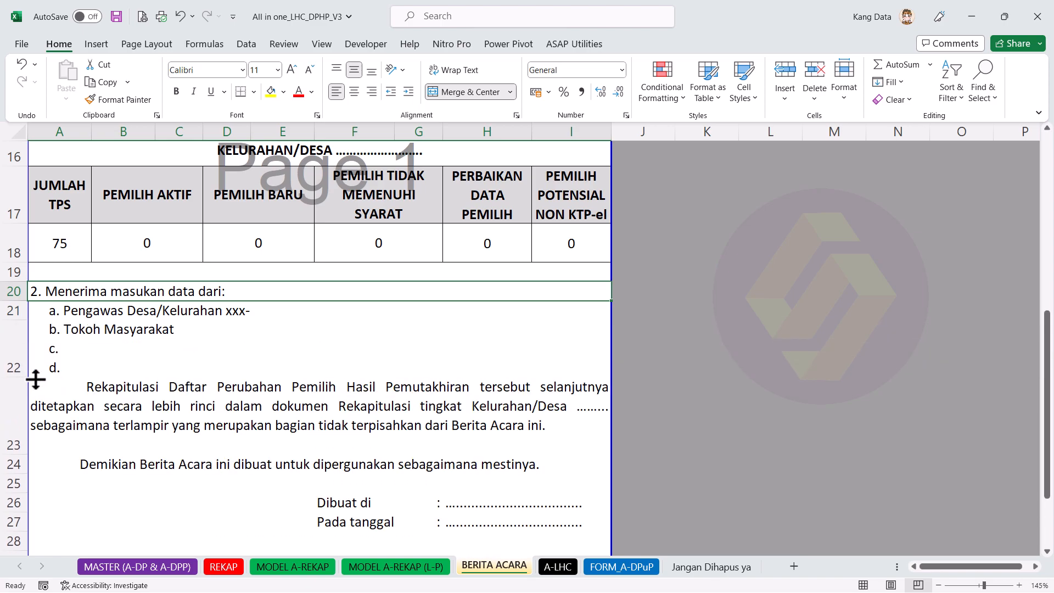
left_click(257, 412)
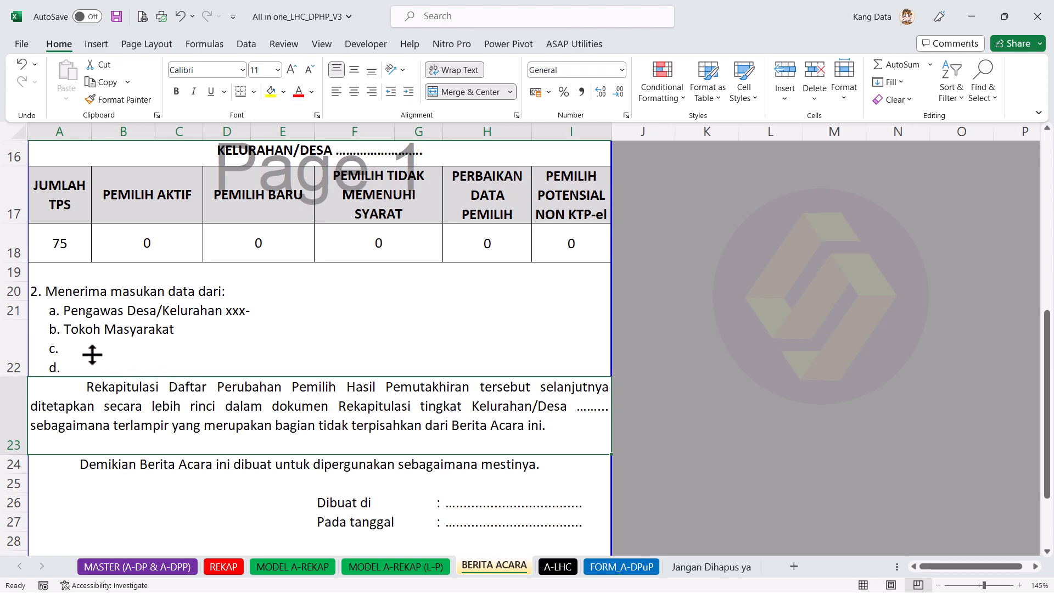
Step: Undo the row height change and the text added to the a. and b. entries
key("ctrl+z")
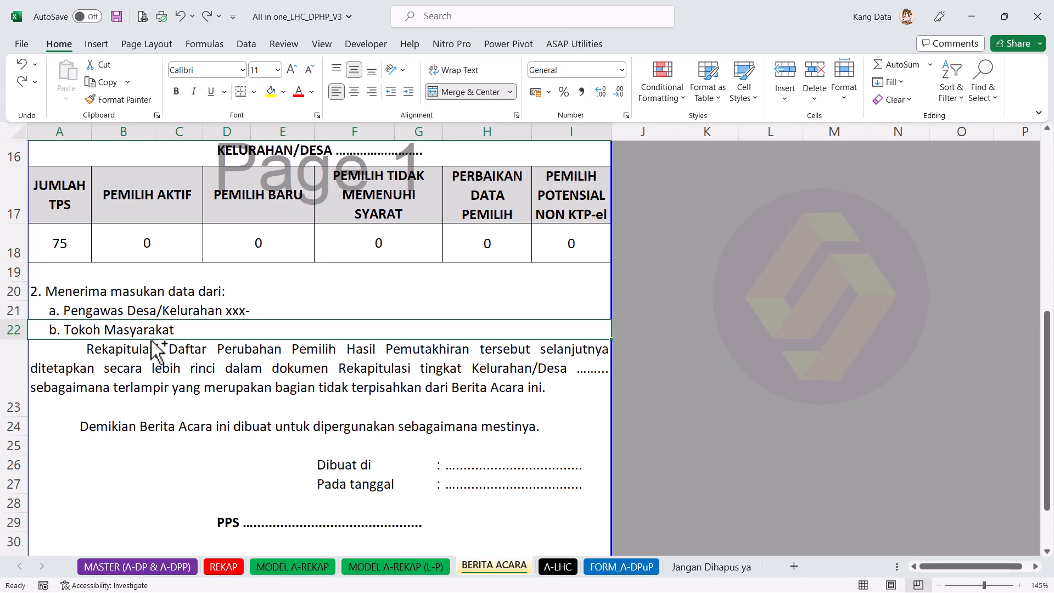
left_click(182, 18)
left_click(183, 18)
left_click(241, 365)
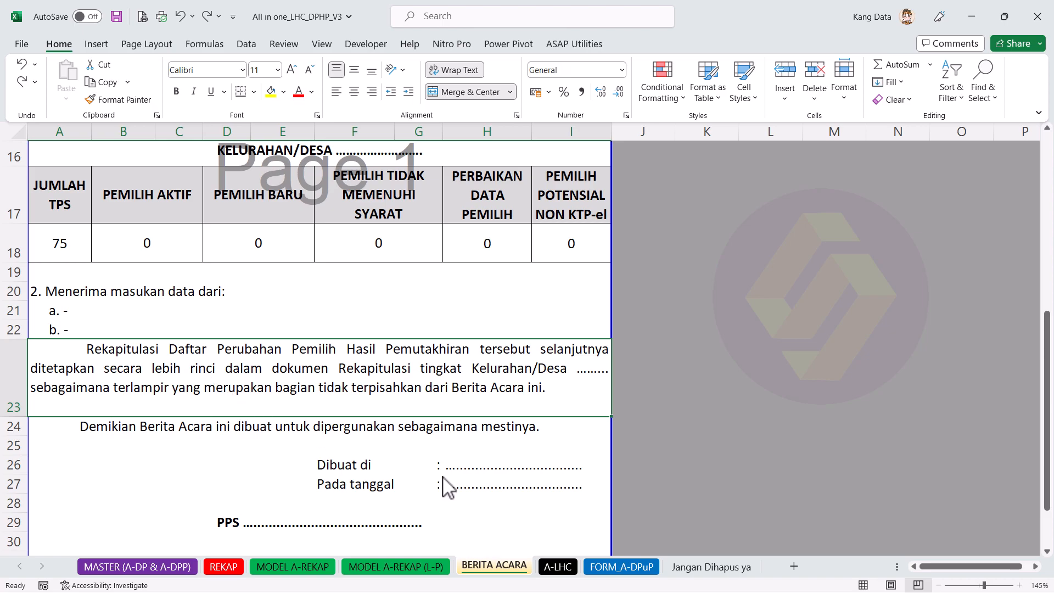
Step: Review the BERITA ACARA signature cells: Dibuat di place, Pada tanggal date, PPS name and three signatory lines
scroll(443, 485, "down", 1)
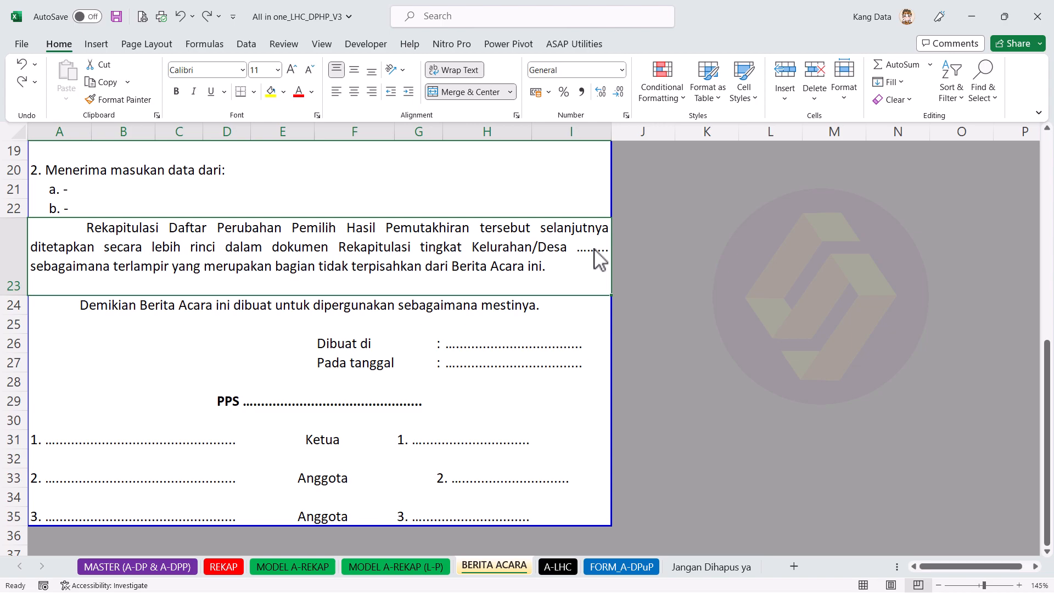
left_click(508, 347)
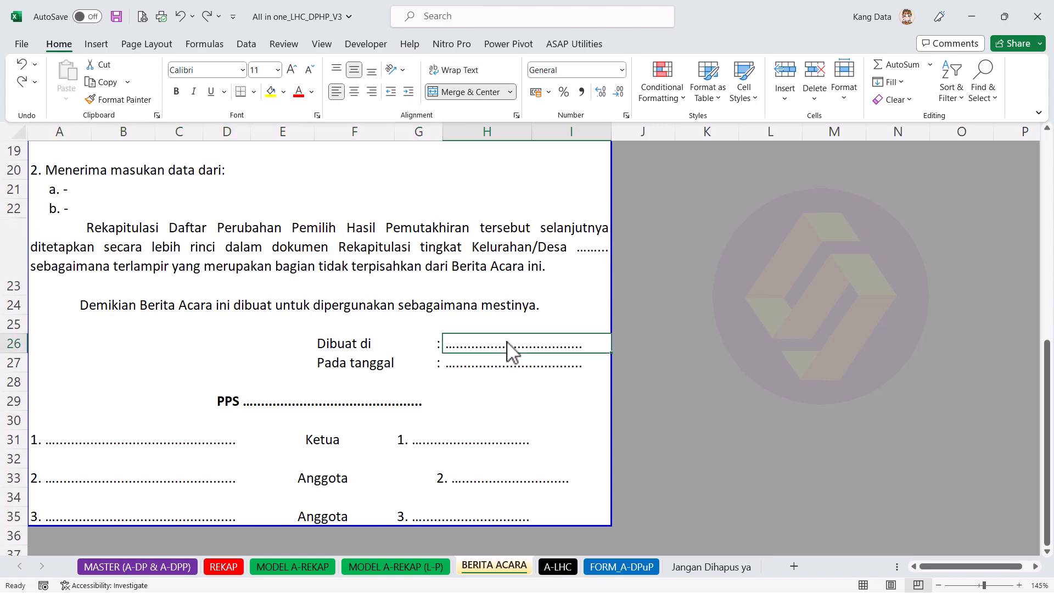
left_click(508, 366)
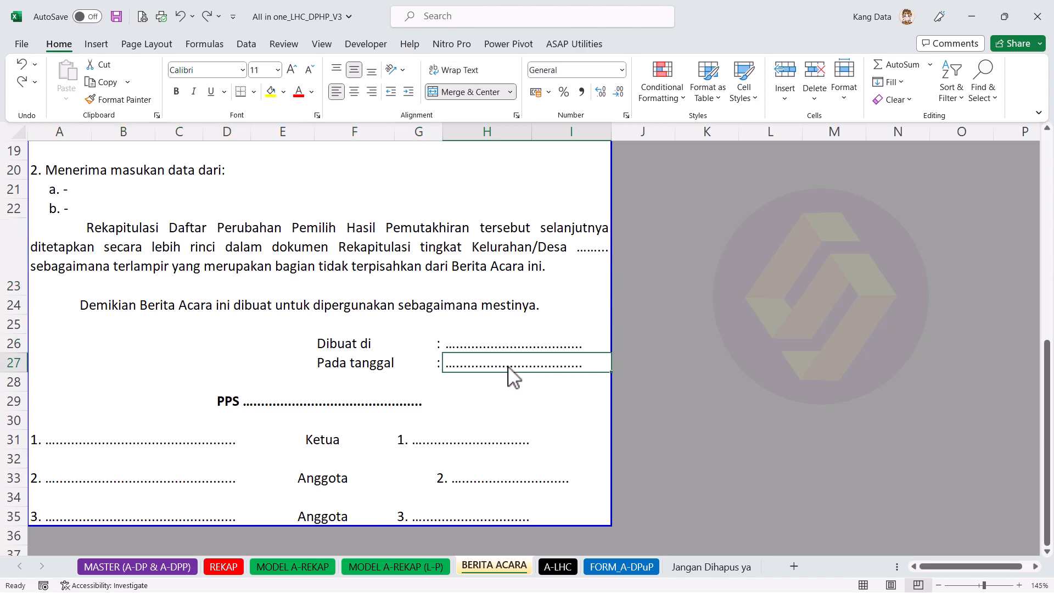
left_click(309, 407)
left_click(83, 444)
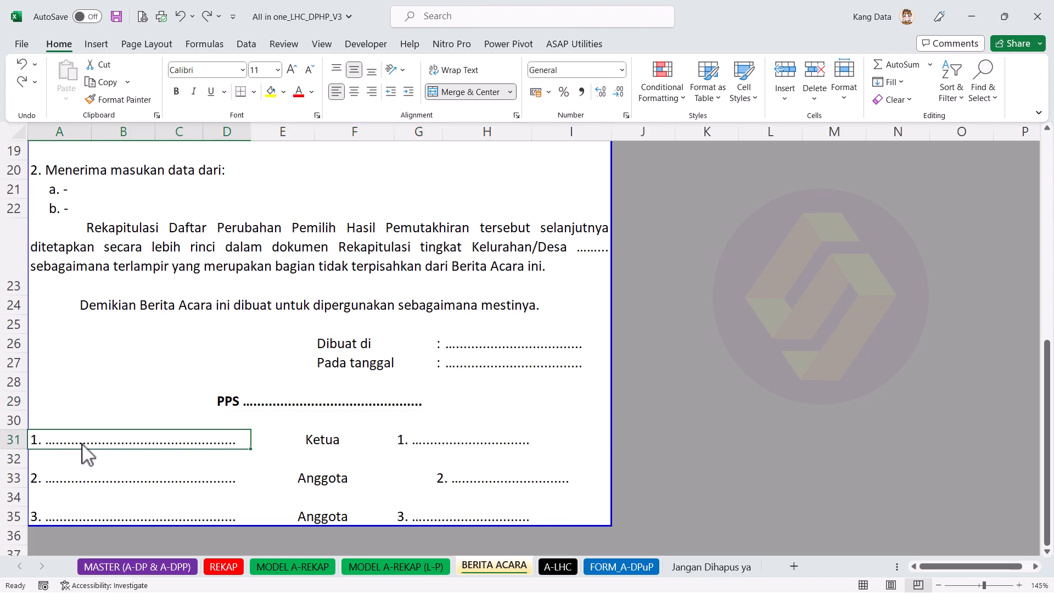
left_click(134, 481)
left_click(141, 516)
scroll(309, 434, "down", 2)
scroll(309, 424, "up", 2)
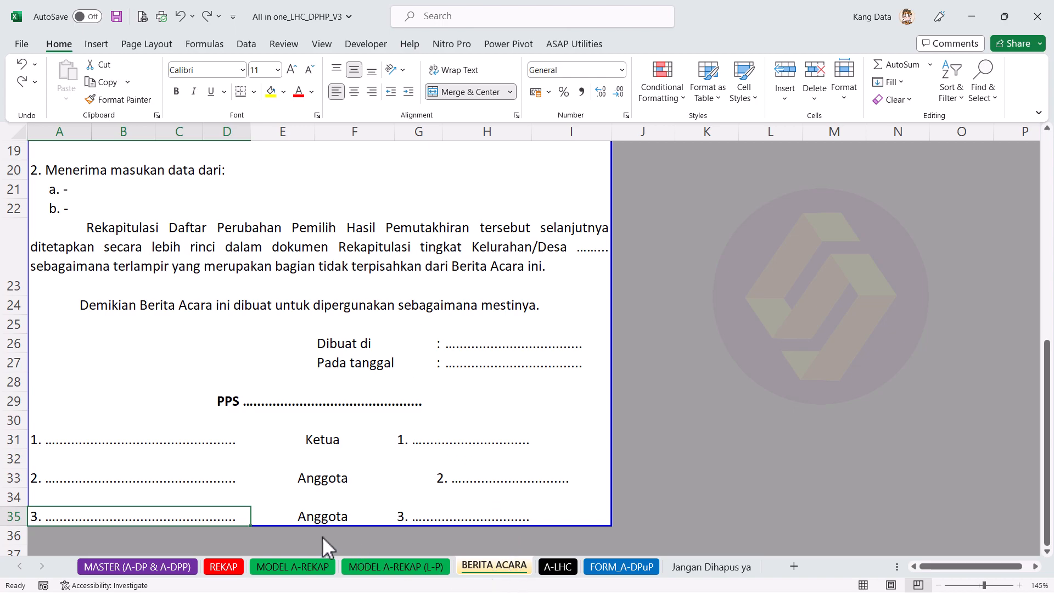
Step: Check the MODEL A-REKAP recap sheet, then move on to the A-LHC report sheet
left_click(294, 570)
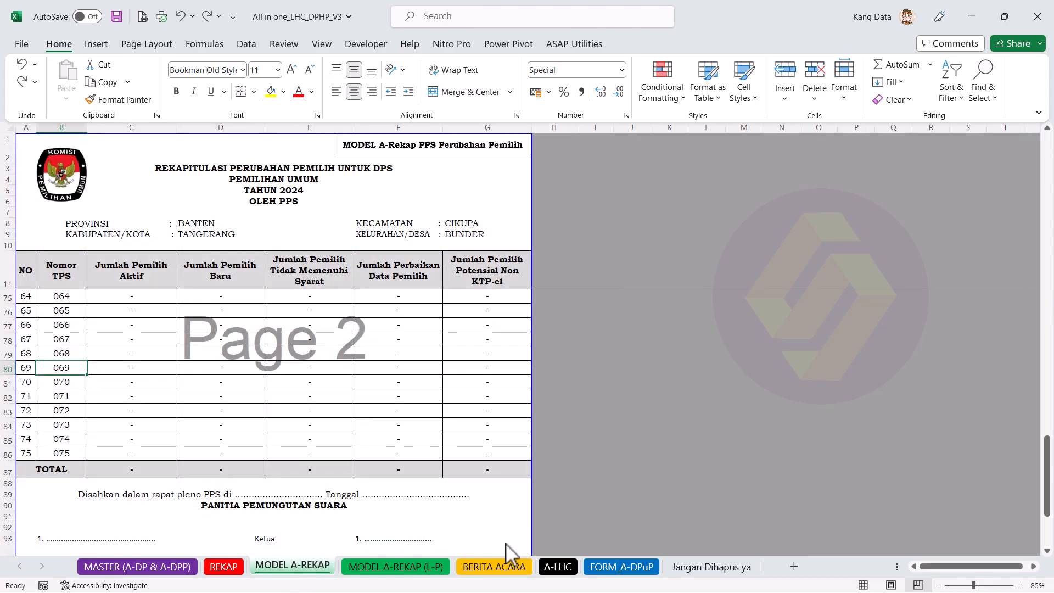
left_click(513, 570)
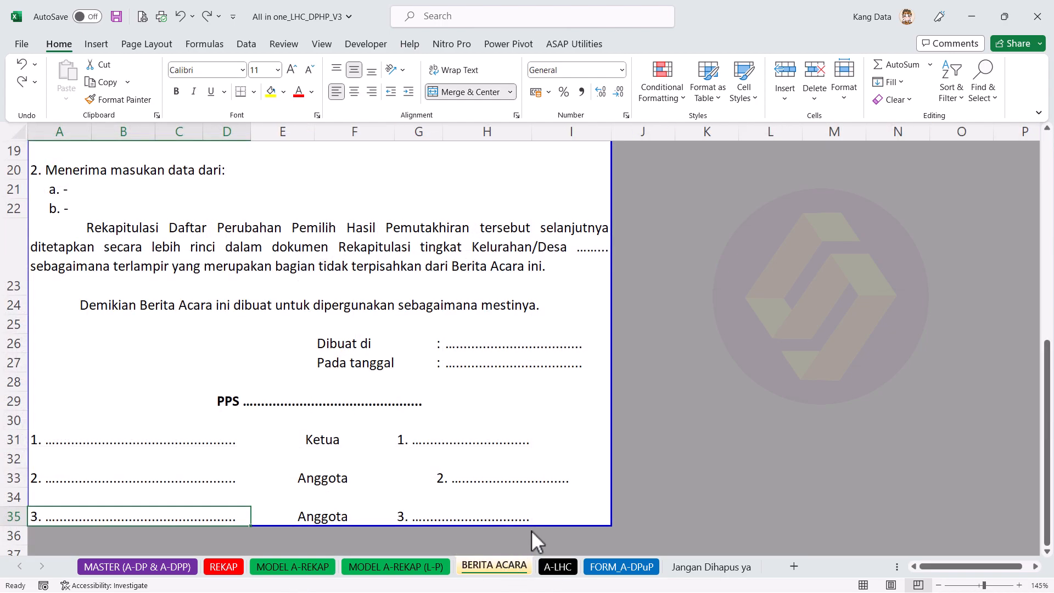
left_click(550, 564)
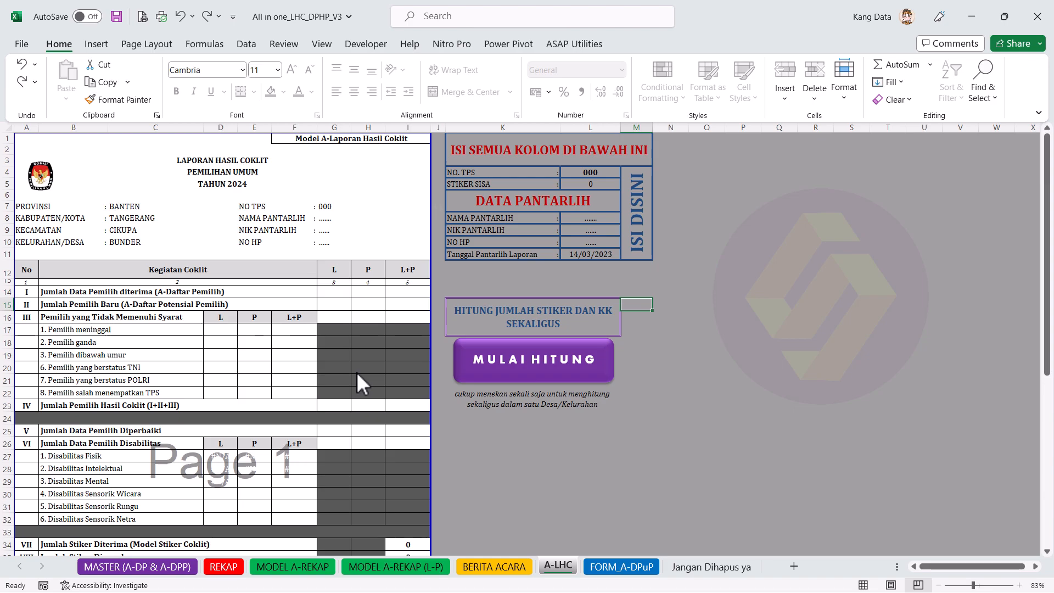
Step: After a glance at the MASTER sheet, enter TPS number 1 in the A-LHC NO. TPS cell L4
left_click(163, 561)
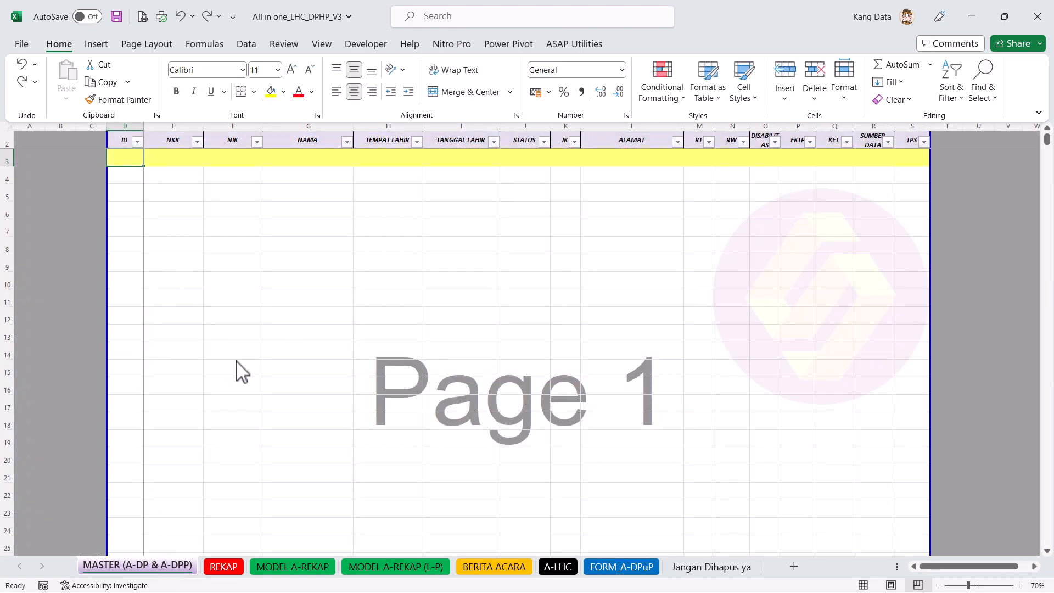
left_click(565, 568)
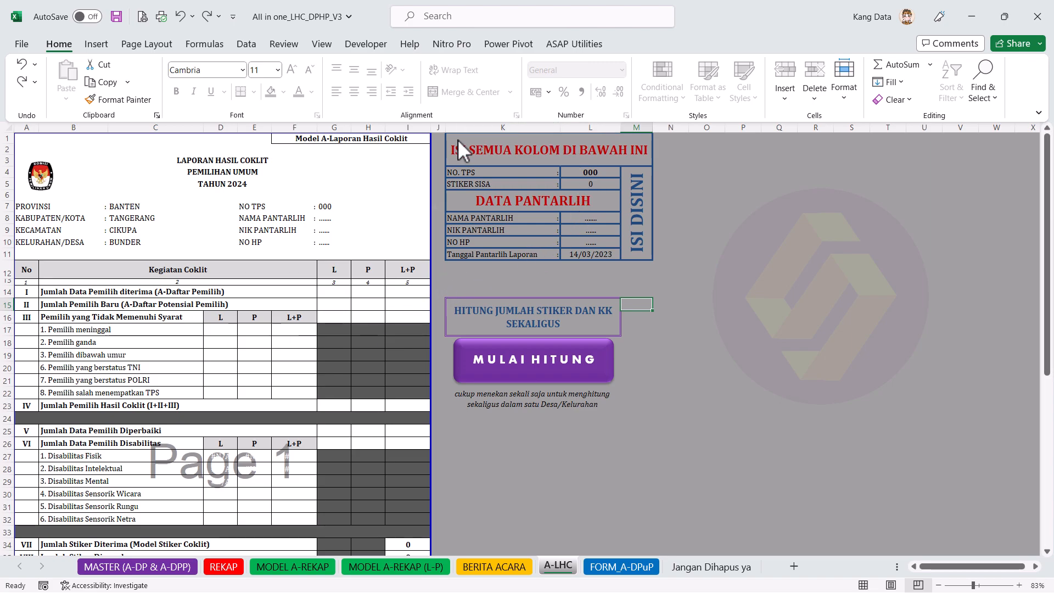
left_click_drag(463, 138, 589, 256)
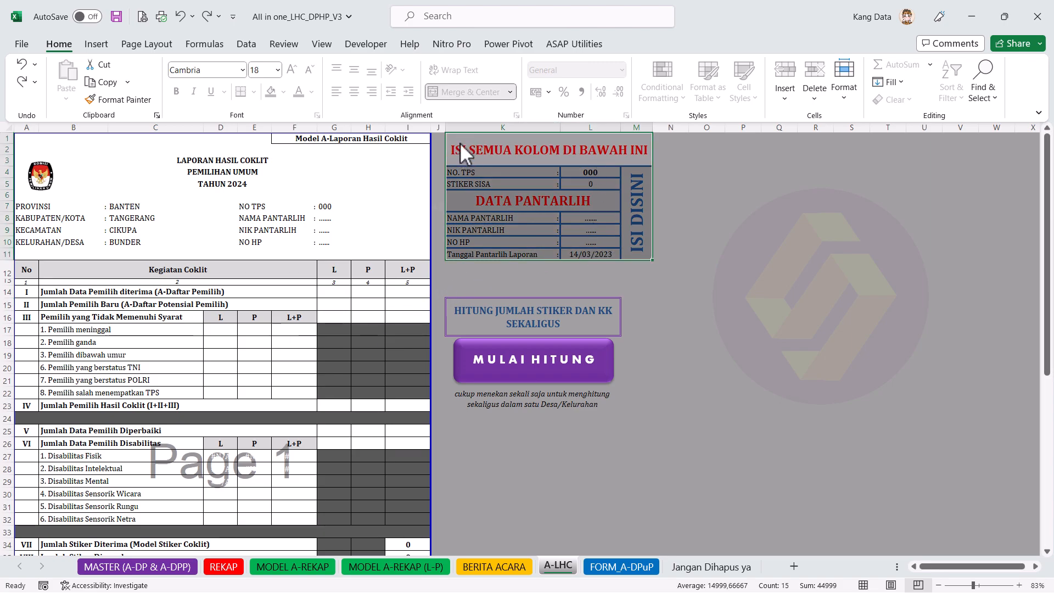
left_click(480, 153)
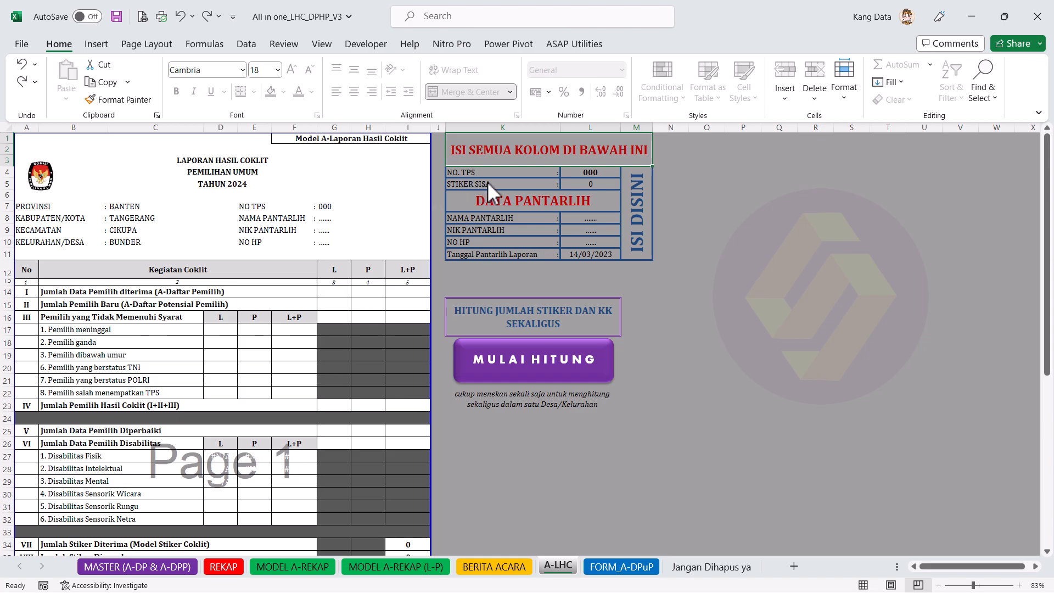
left_click(595, 174)
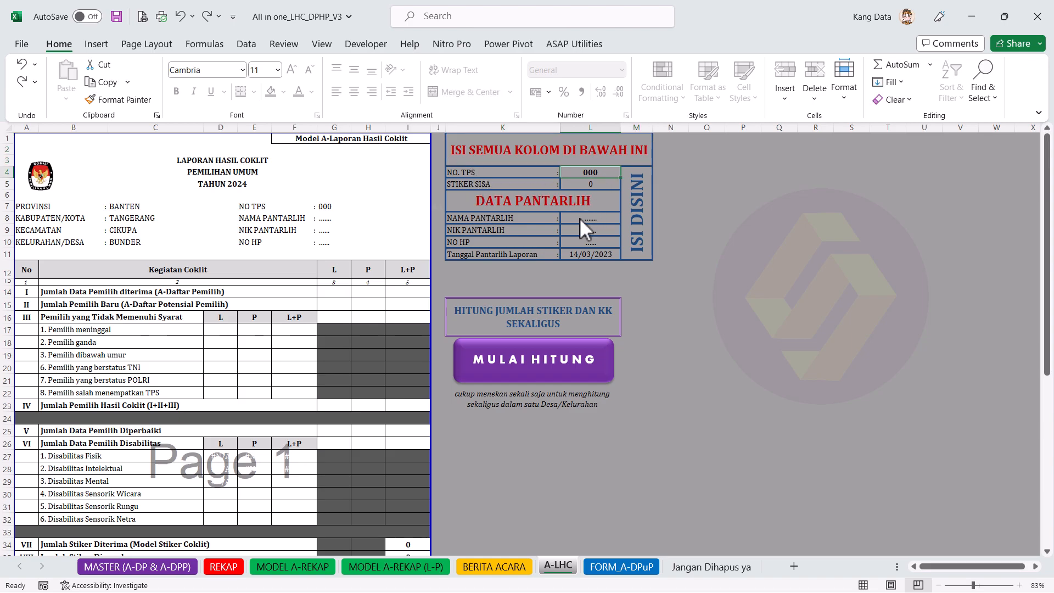
type("1")
left_click(604, 207)
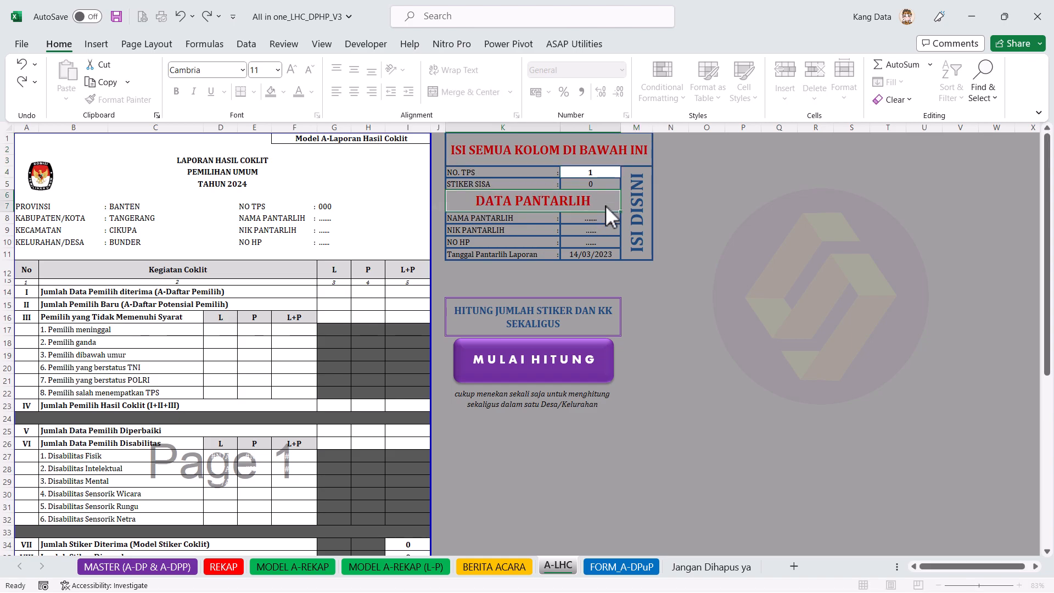
Step: Check the STIKER SISA, NAMA PANTARLIH and 14/03/2023 report date values, then view the FORM_A-DPuP sheet
left_click(610, 186)
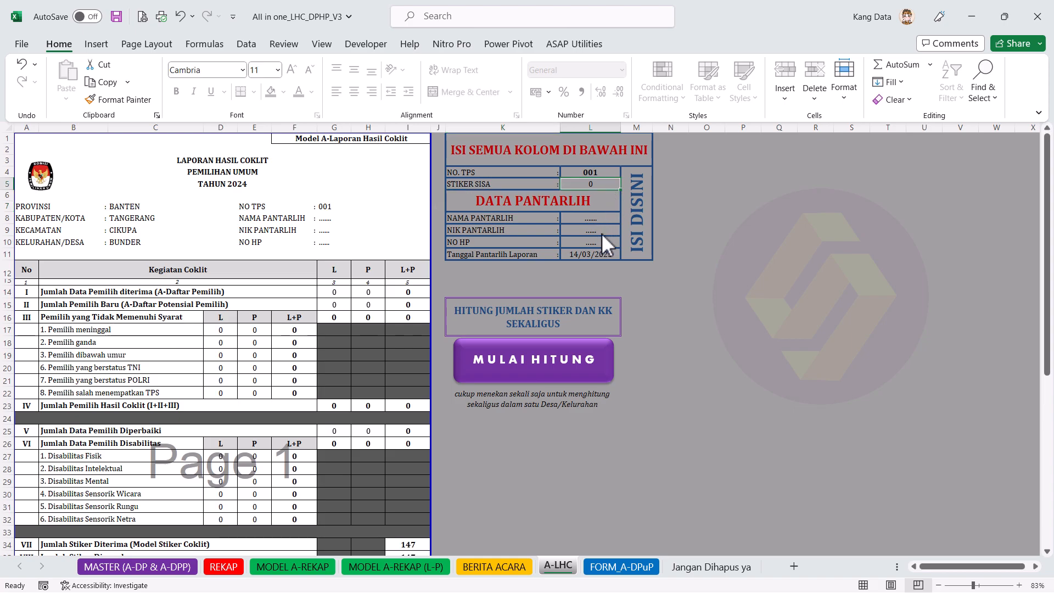
left_click(598, 217)
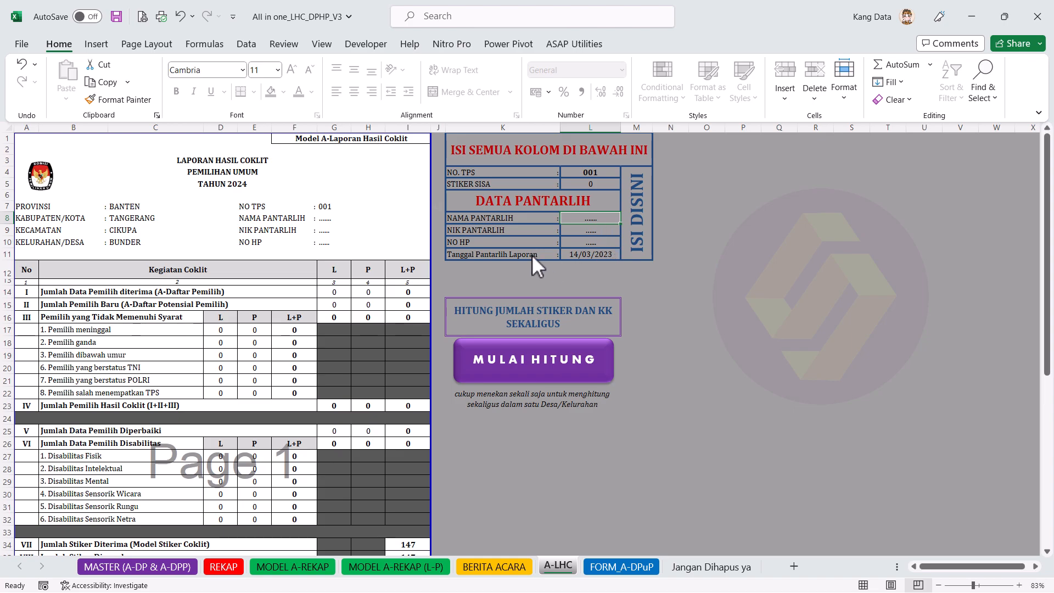
left_click(554, 256)
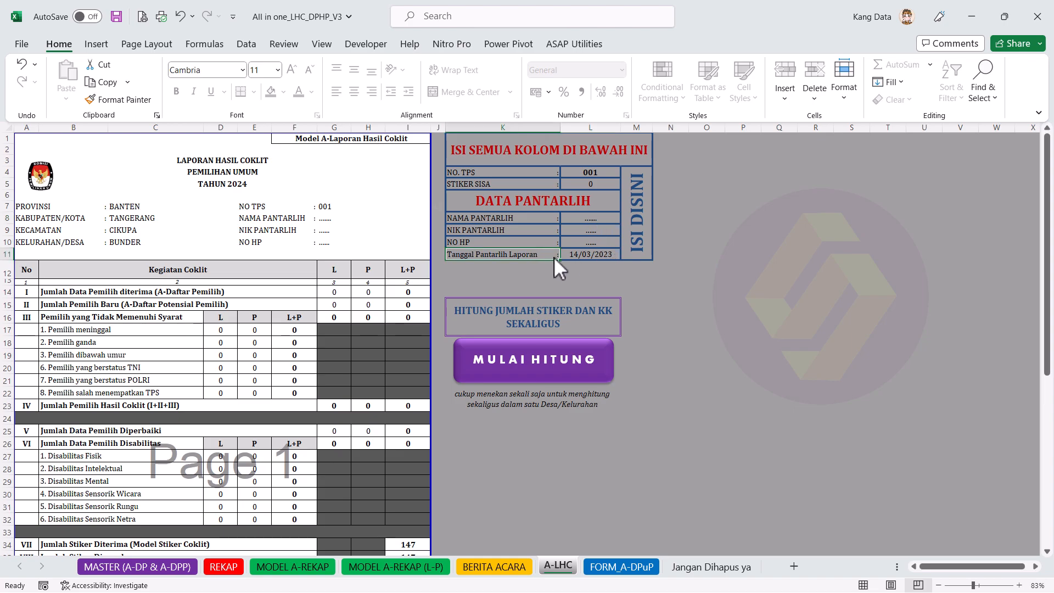
left_click(614, 256)
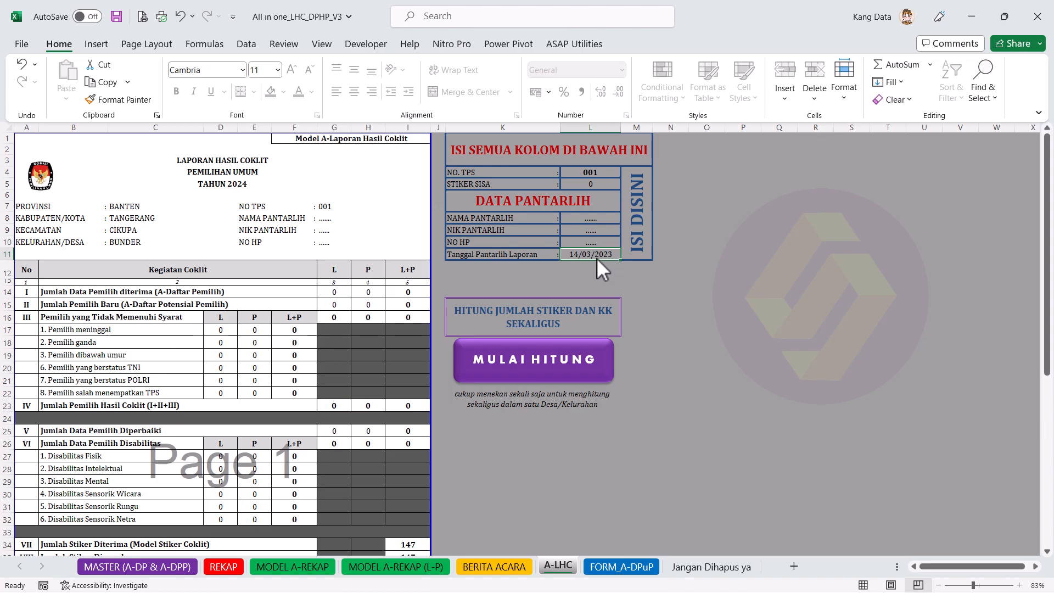
scroll(598, 258, "down", 1)
scroll(598, 258, "down", 2)
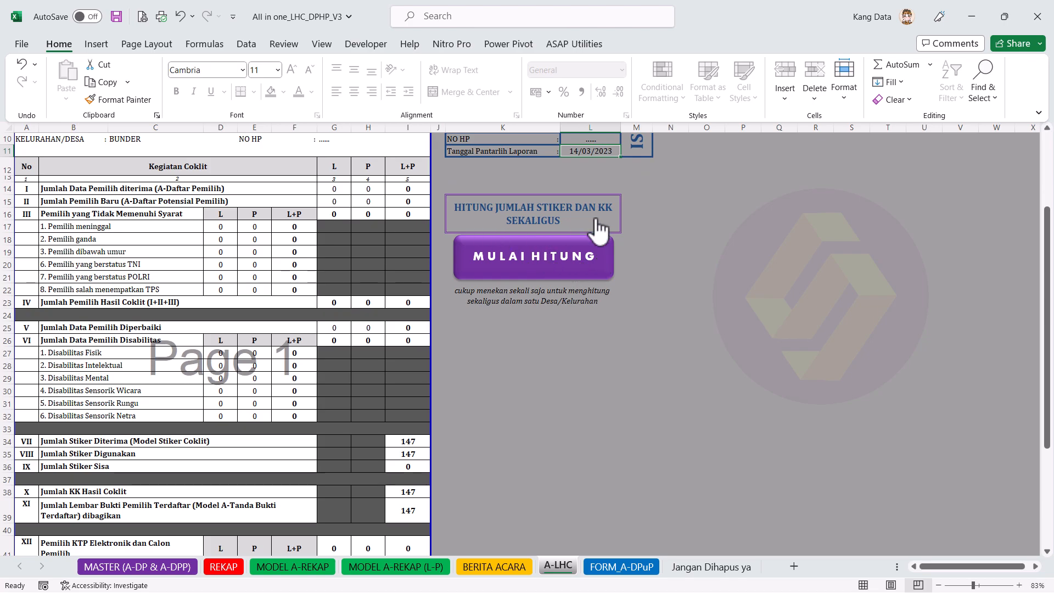
scroll(446, 384, "down", 2)
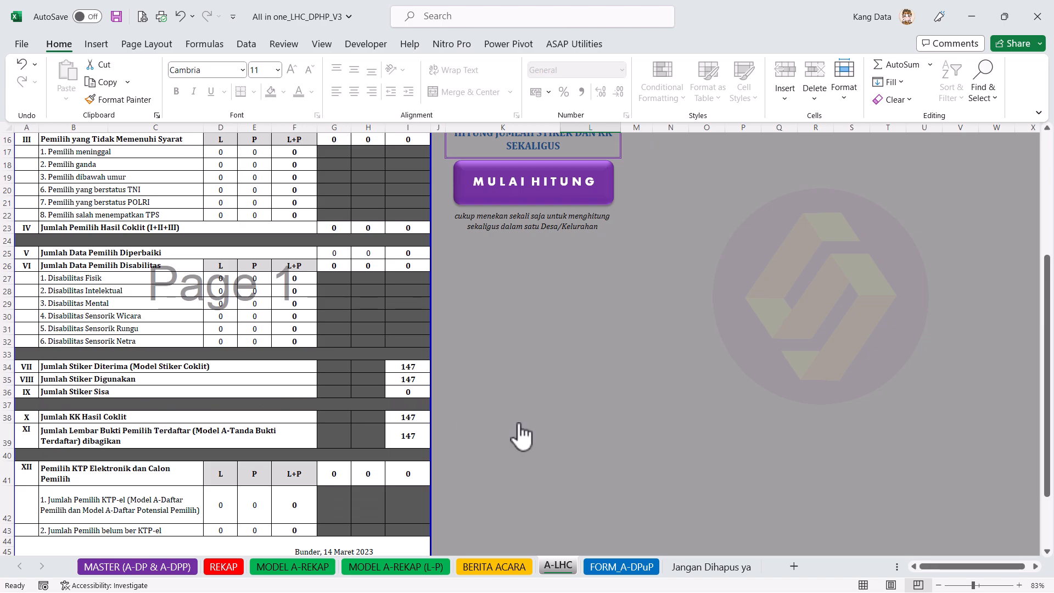
scroll(569, 430, "up", 5)
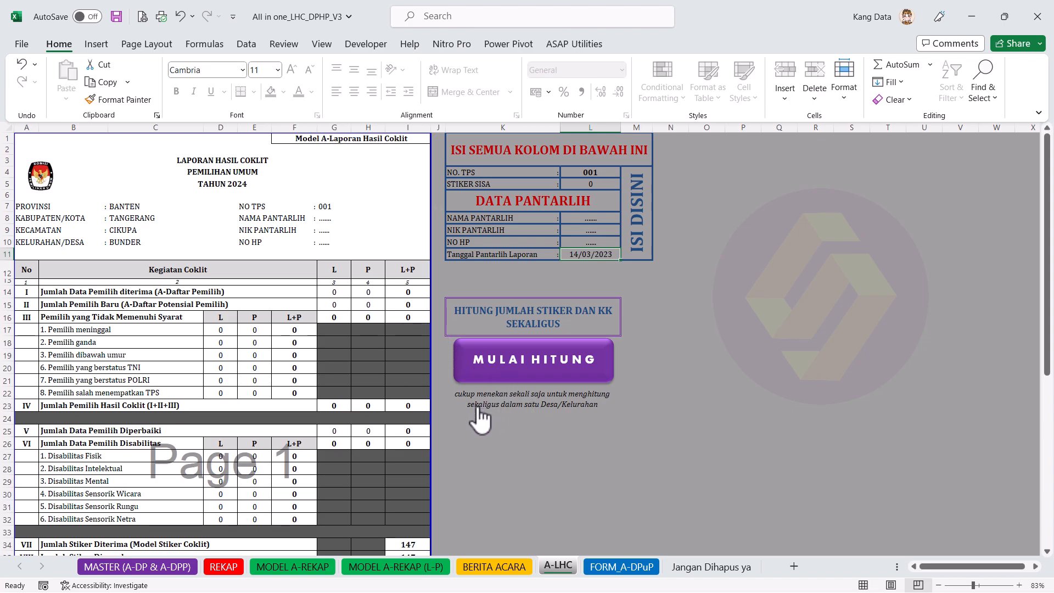
left_click(637, 567)
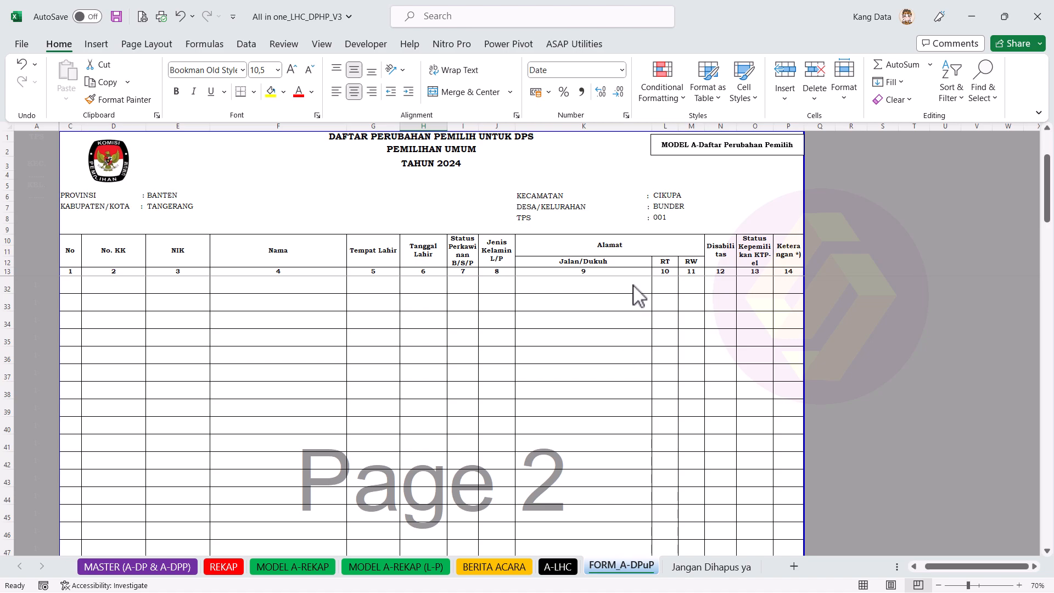
Step: Confirm TPS 001 and BANTEN on FORM_A-DPuP and NO. TPS 001 on A-LHC, then go to 'Jangan Dihapus ya'
left_click(671, 217)
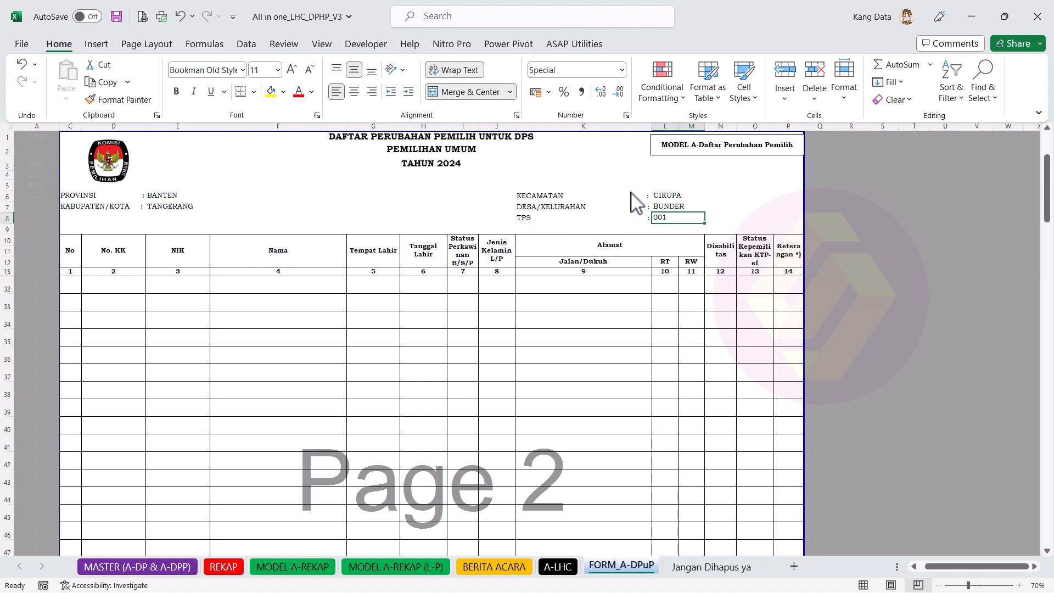
left_click(198, 198)
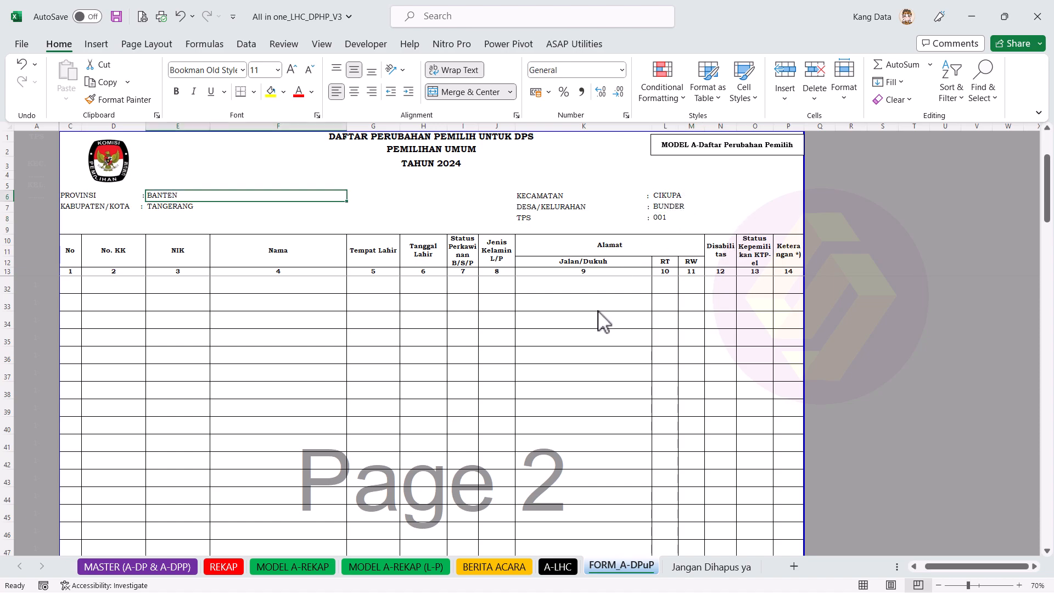
left_click(559, 567)
left_click(596, 174)
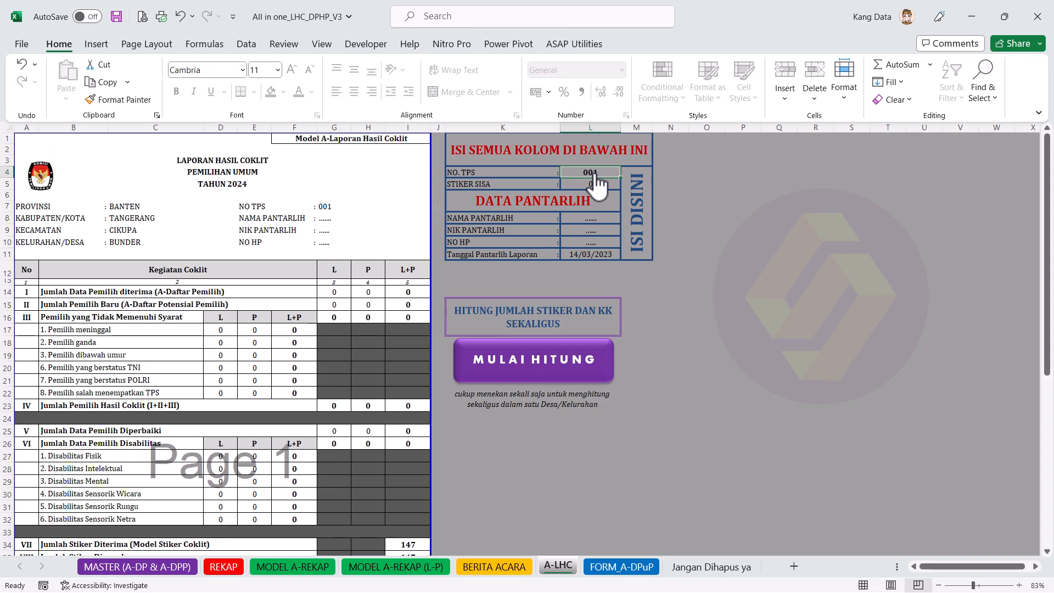
left_click(632, 566)
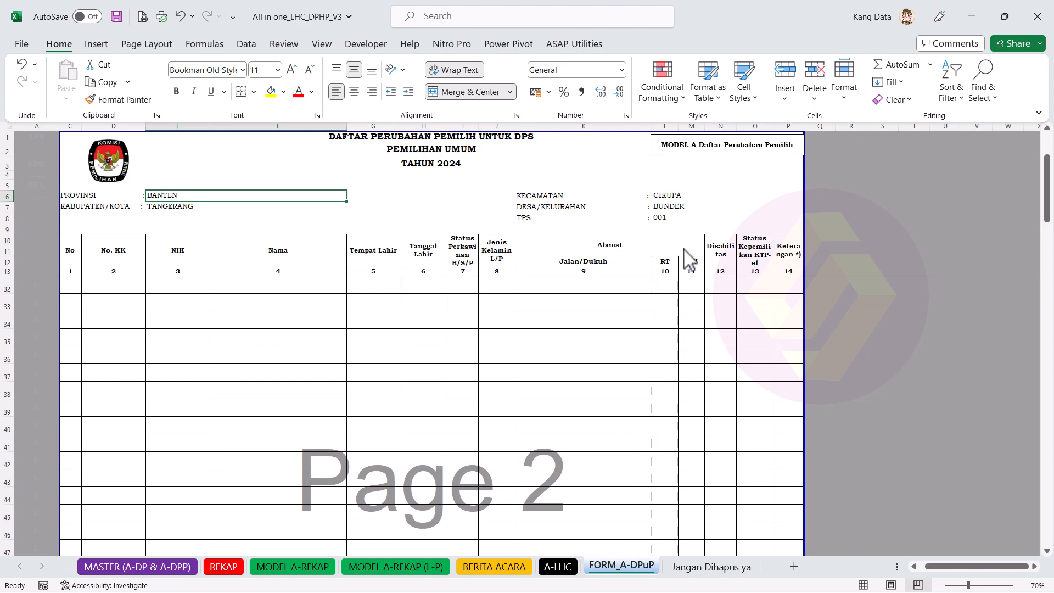
left_click(670, 218)
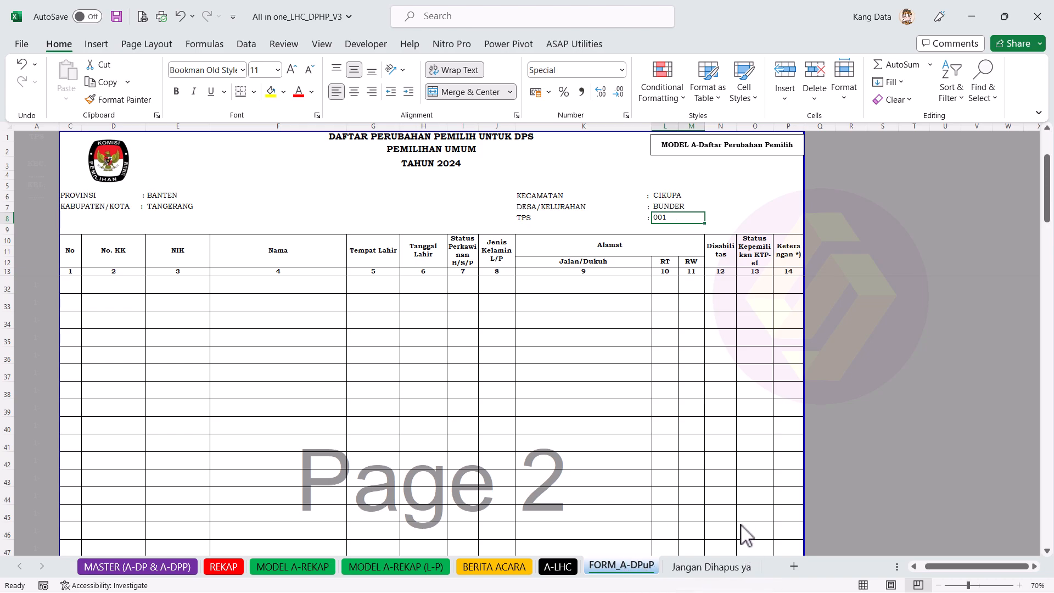
left_click(730, 568)
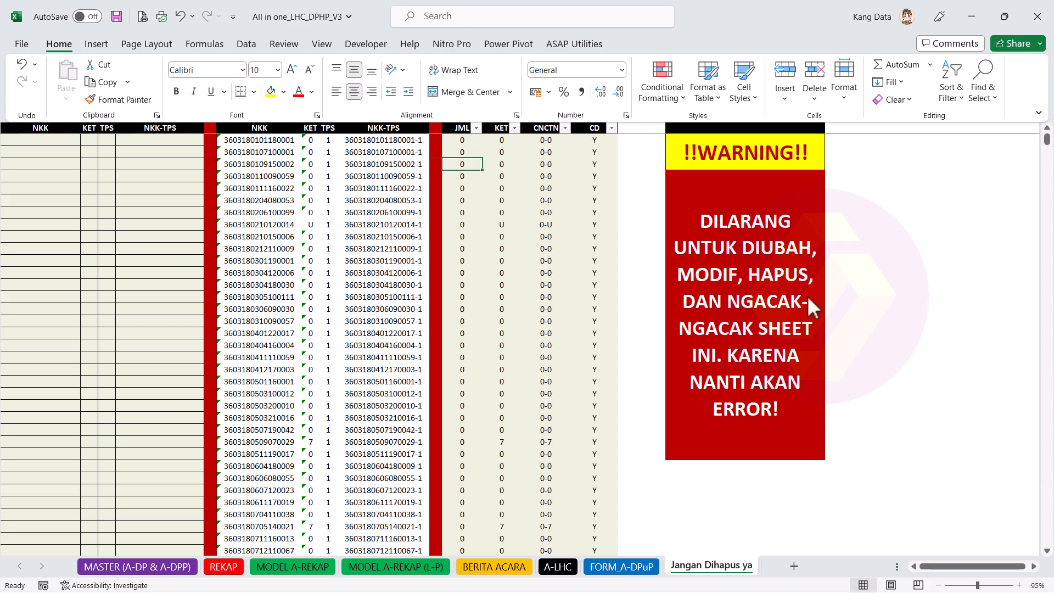
Step: Add a blank Sheet1, delete it again, and return to the MASTER (A-DP & A-DPP) sheet
left_click(795, 566)
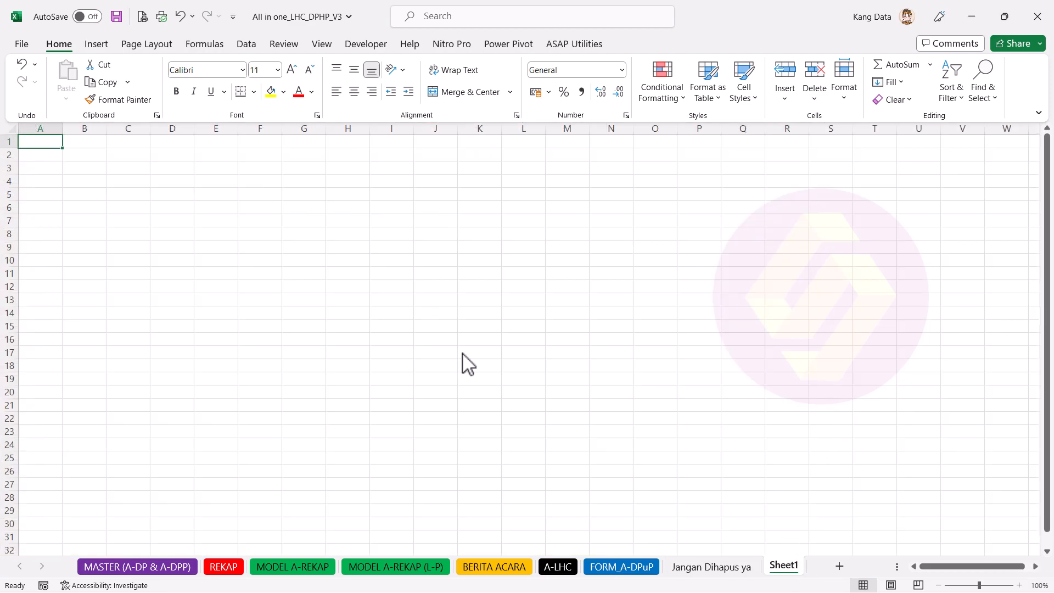
right_click(791, 574)
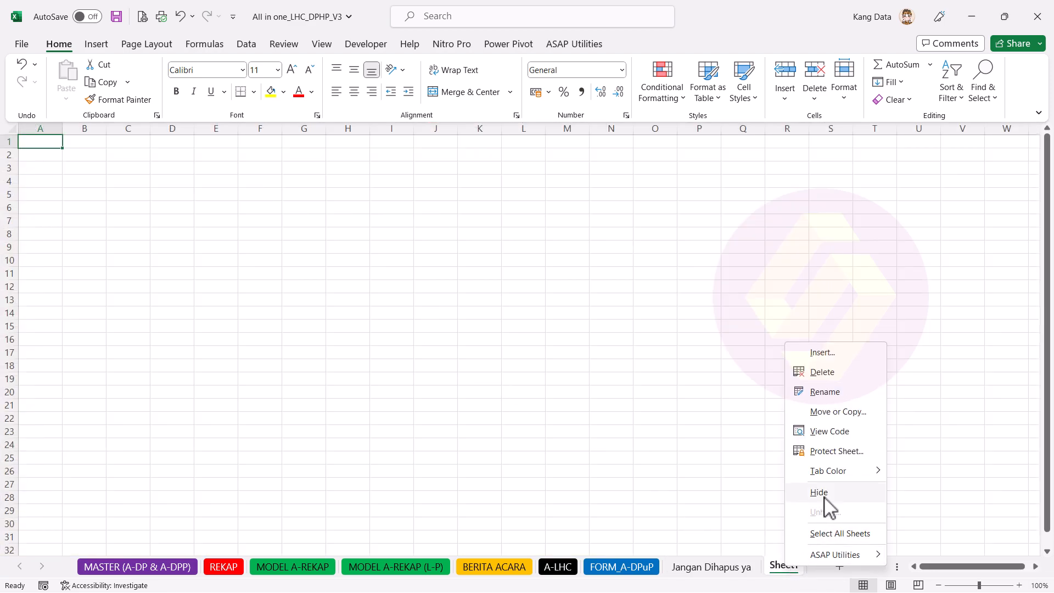
left_click(856, 376)
left_click(497, 342)
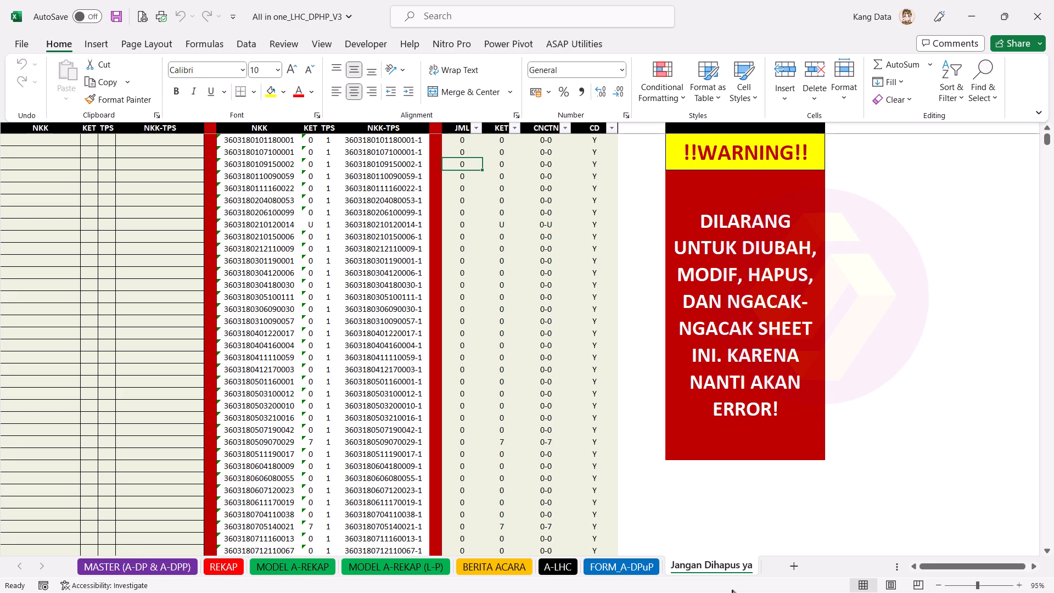
left_click(175, 568)
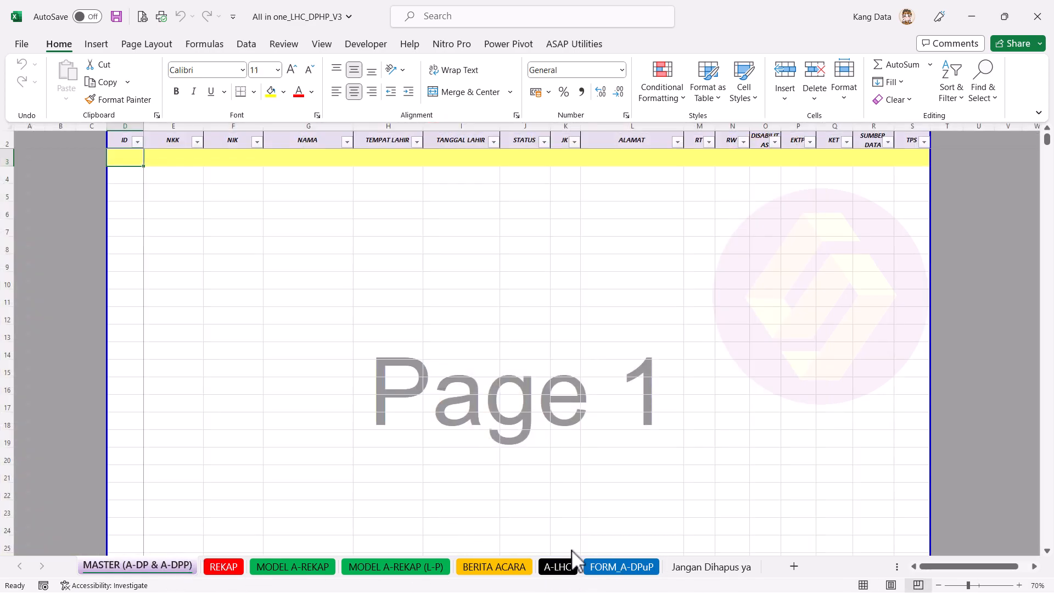
Step: Open the Sampel data_AIO workbook from the FIX folder in File Explorer
key("super")
left_click(523, 577)
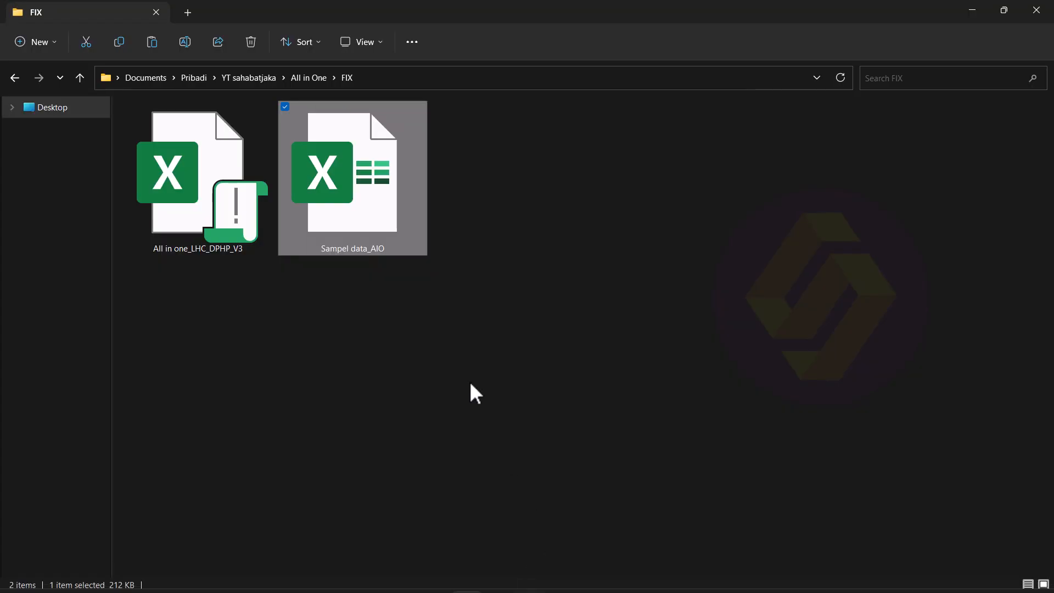
double_click(355, 226)
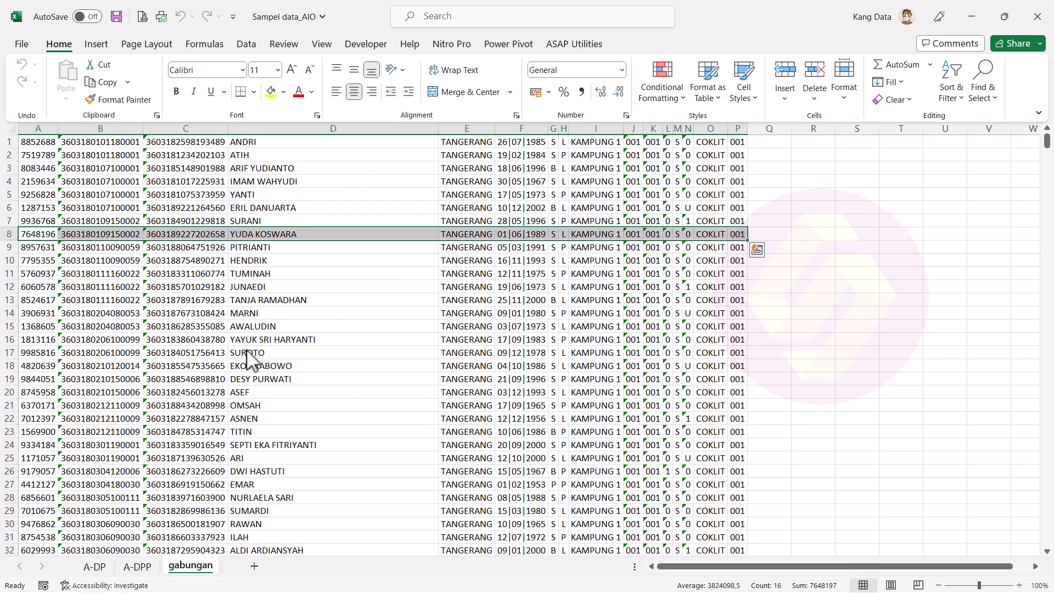
left_click(247, 351)
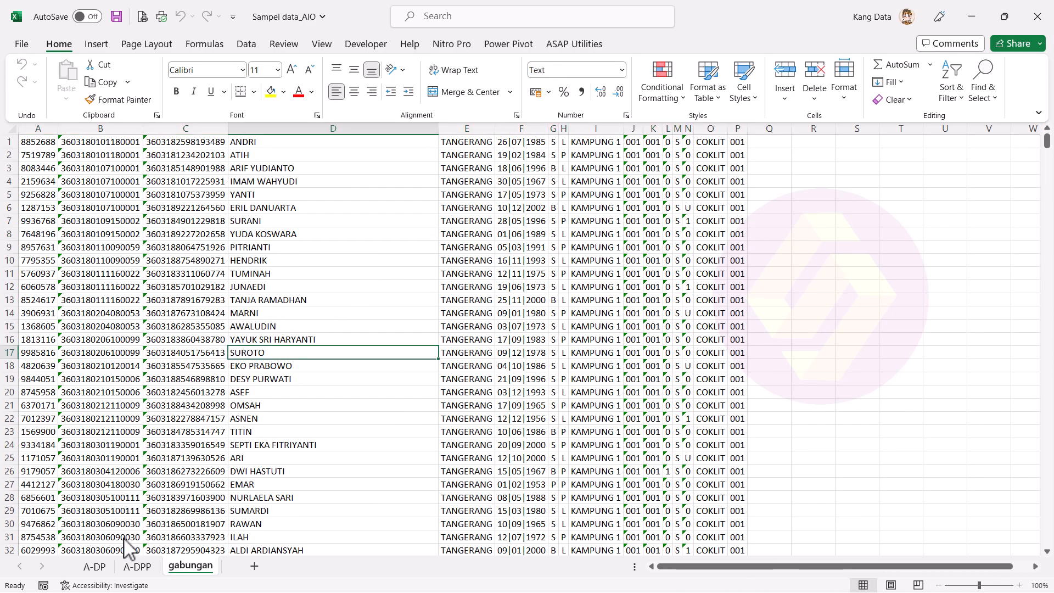
Step: Look over the A-DP sheet from the top, checking an ID and the TPS value 001
left_click(108, 569)
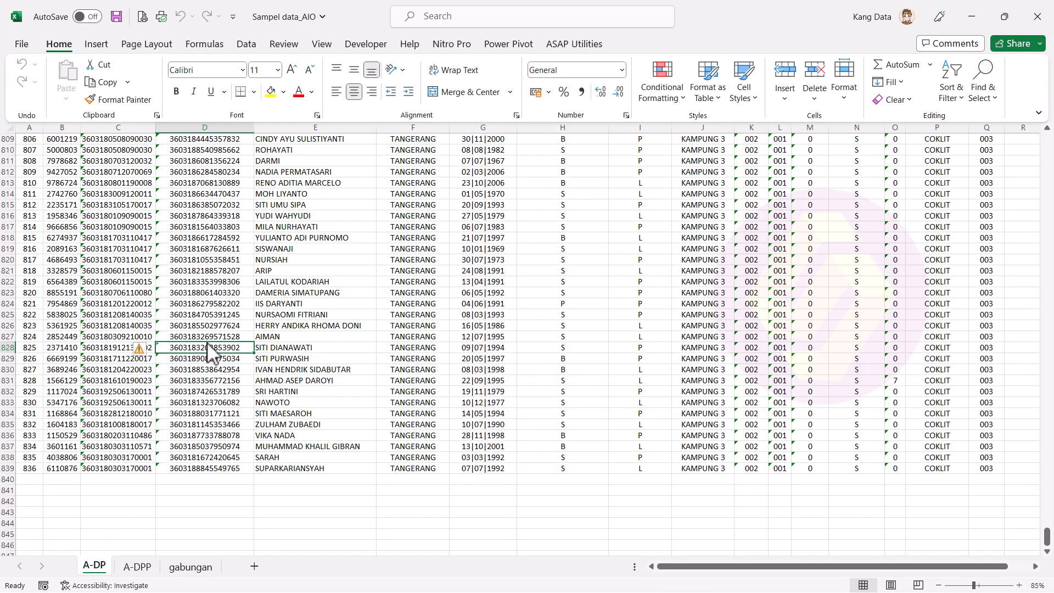
key("ctrl+Home")
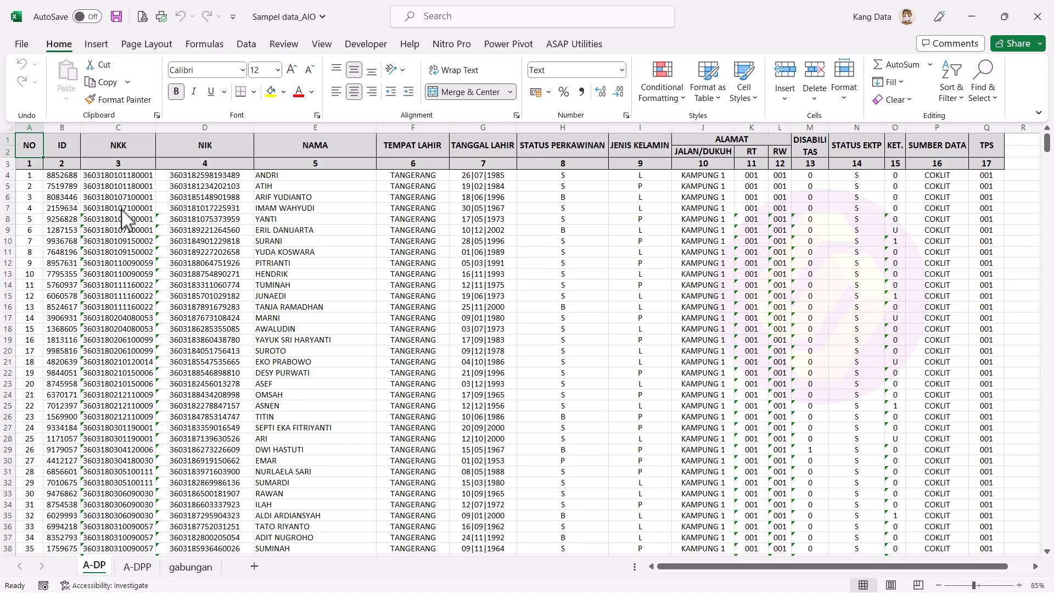
left_click(61, 187)
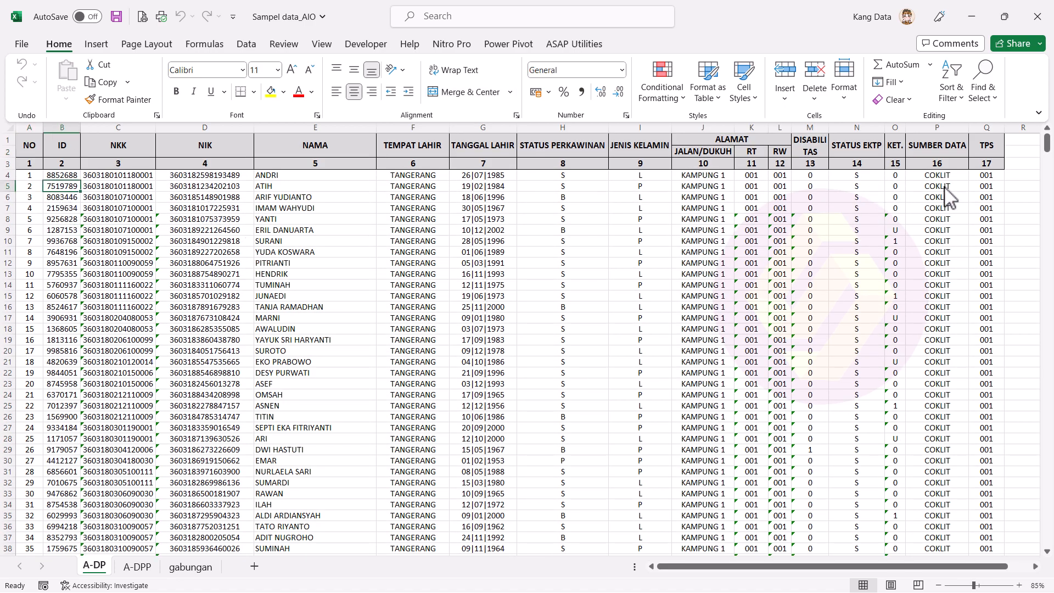
left_click(986, 208)
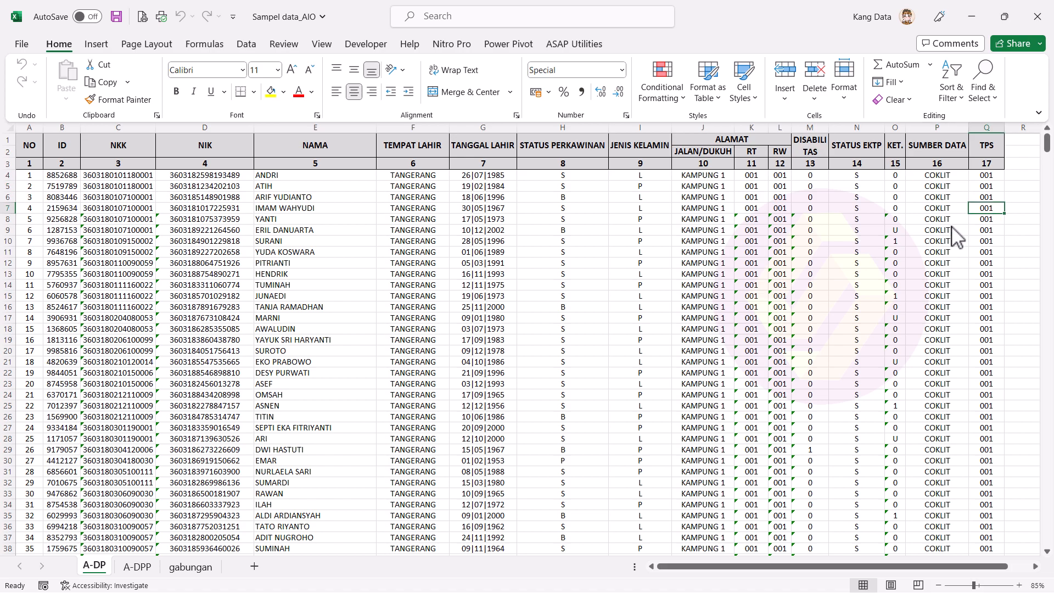
Step: Inspect the A-DPP sheet's ID, KET., SUMBER DATA and TPS columns
left_click(137, 566)
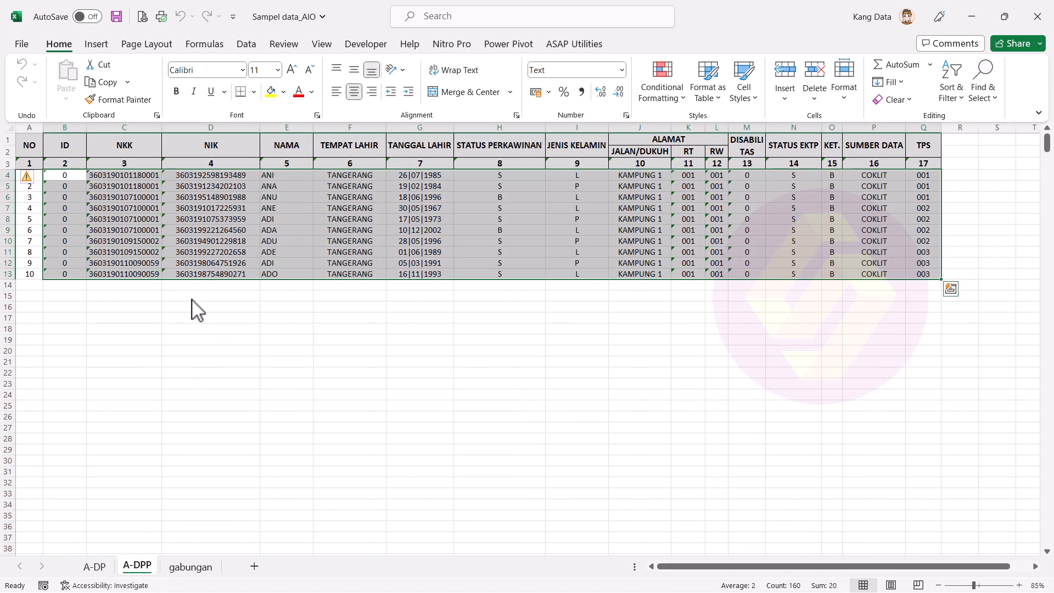
left_click(184, 329)
left_click_drag(68, 176, 68, 264)
left_click_drag(839, 175, 830, 274)
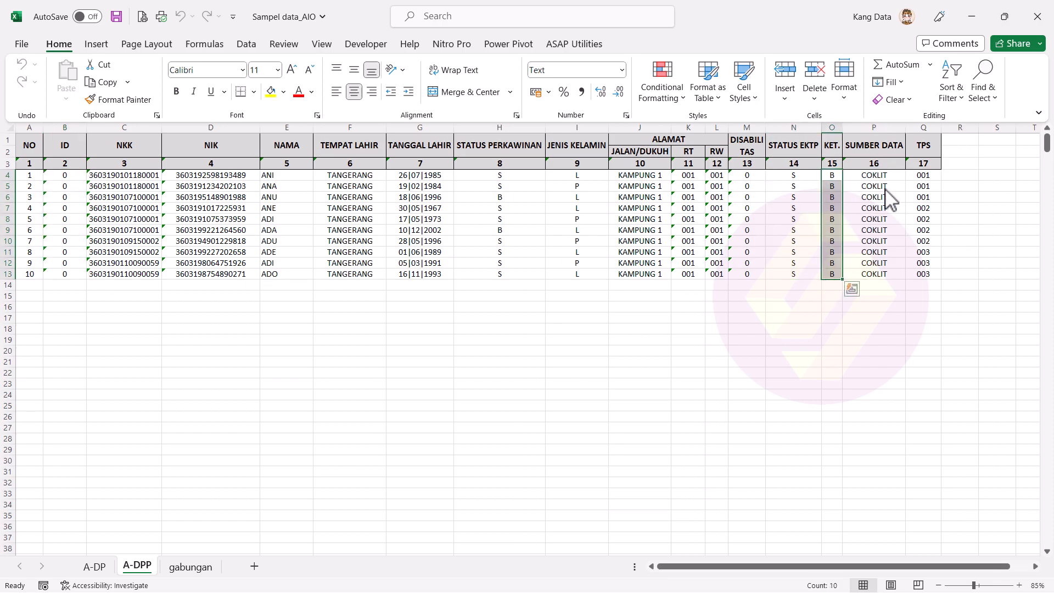
left_click_drag(879, 174, 879, 274)
left_click_drag(927, 175, 932, 282)
left_click(841, 313)
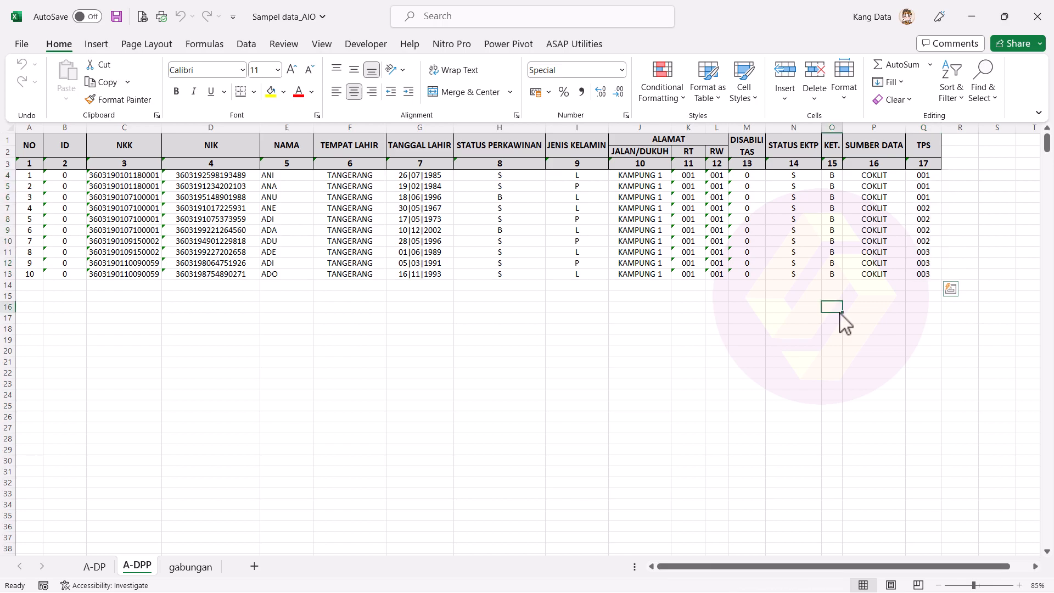
Step: Browse the gabungan sheet, then settle on the A-DP sheet's ID column heading
left_click(191, 565)
left_click(184, 300)
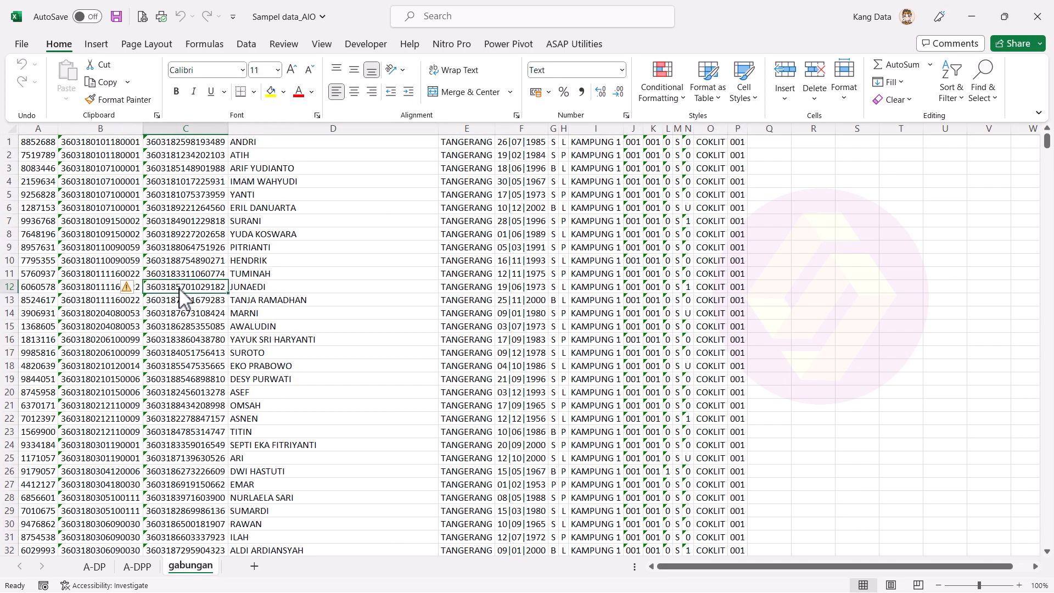
key("ctrl+Home")
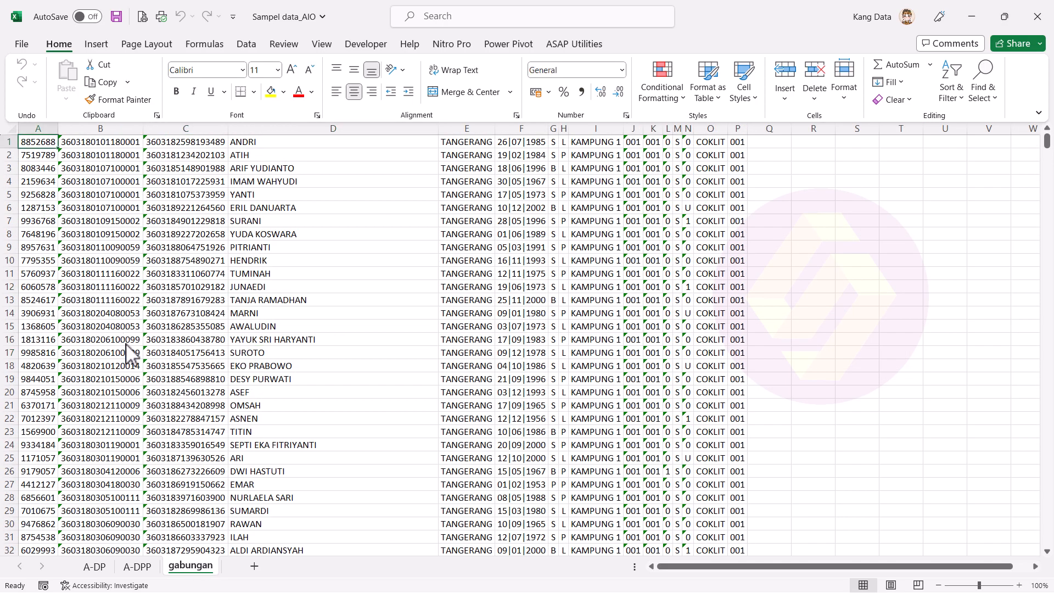
left_click(95, 567)
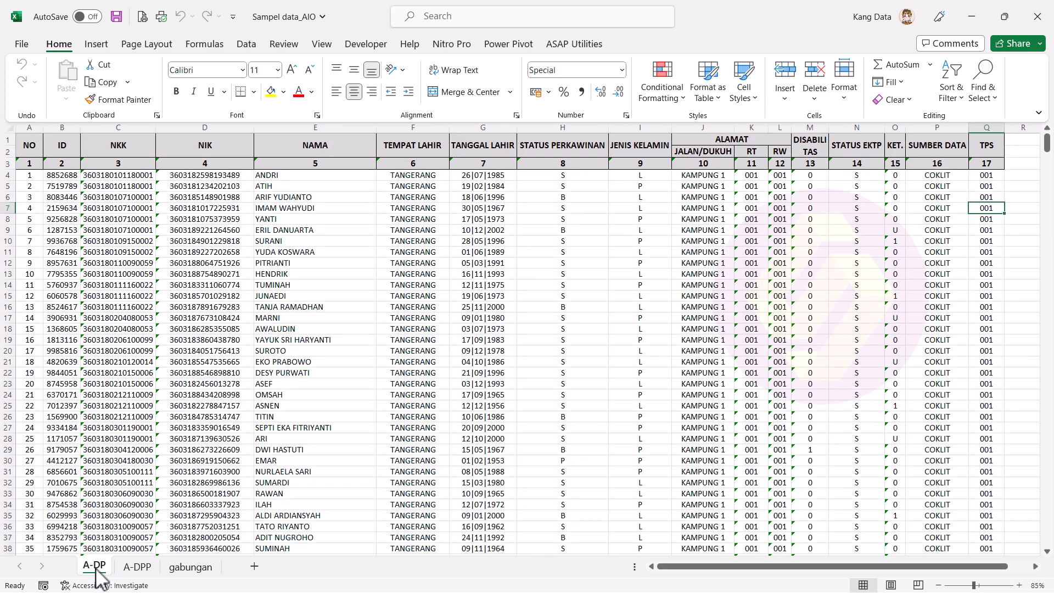
left_click(192, 567)
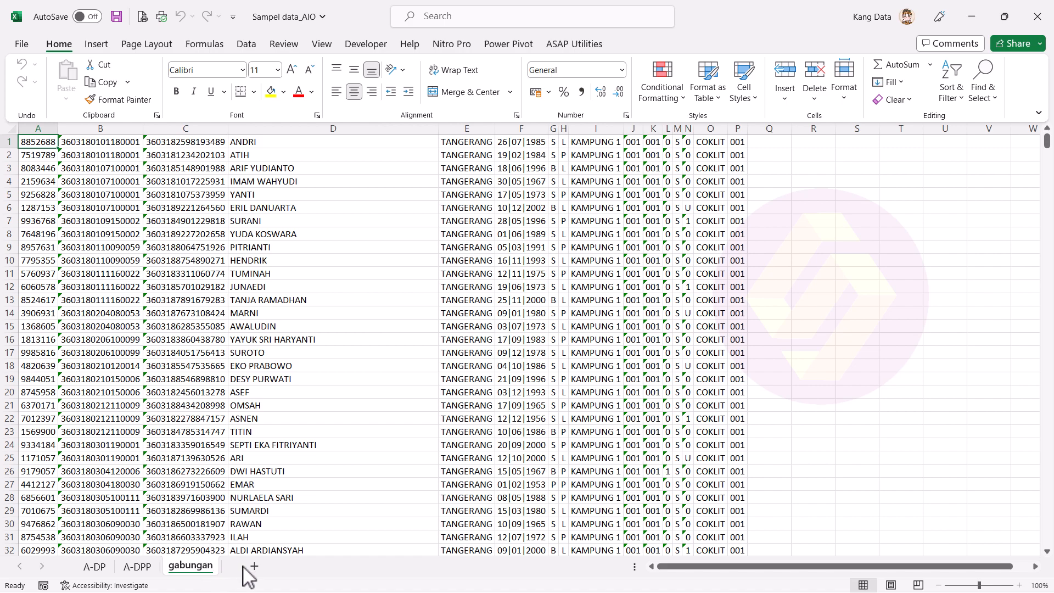
left_click(98, 568)
left_click(61, 156)
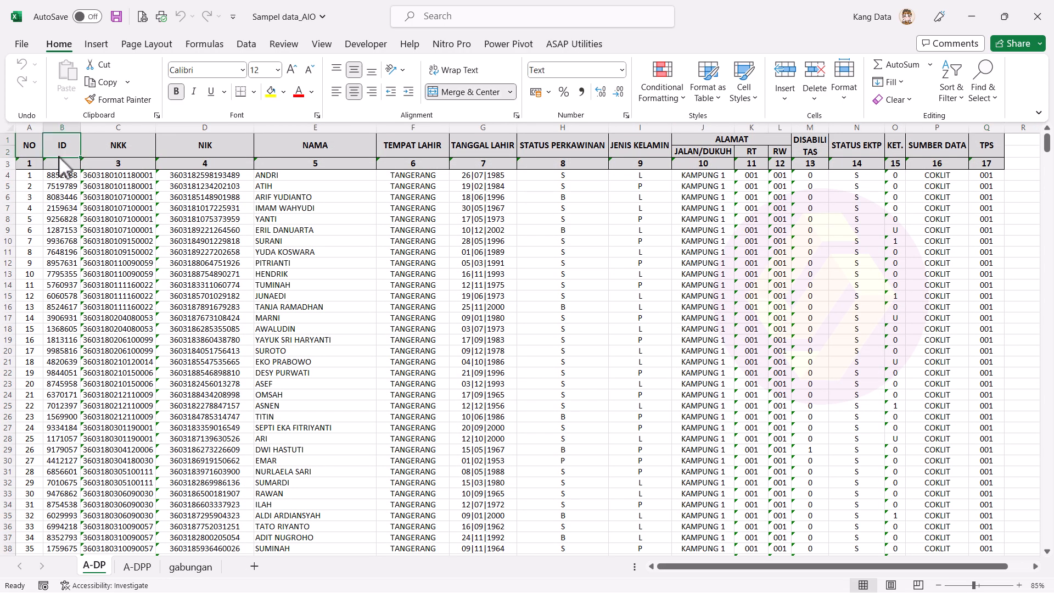
Step: Copy the A-DP voter rows from ID through TPS and switch to All in one_LHC_DPHP_V3
key("Down")
key("Down")
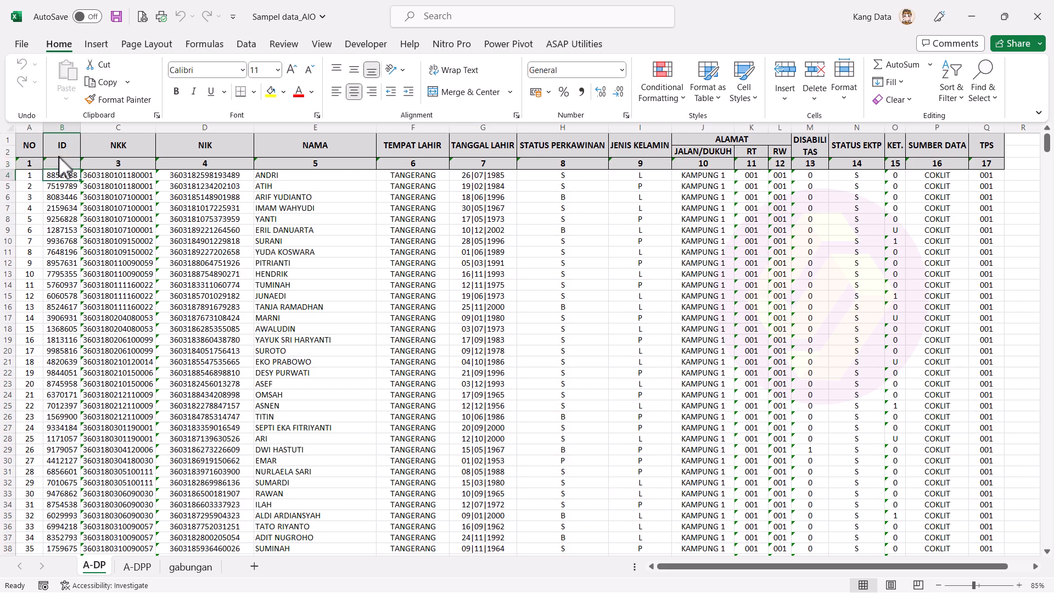
key("ctrl+shift+Down")
key("ctrl+shift+Right")
key("ctrl+c")
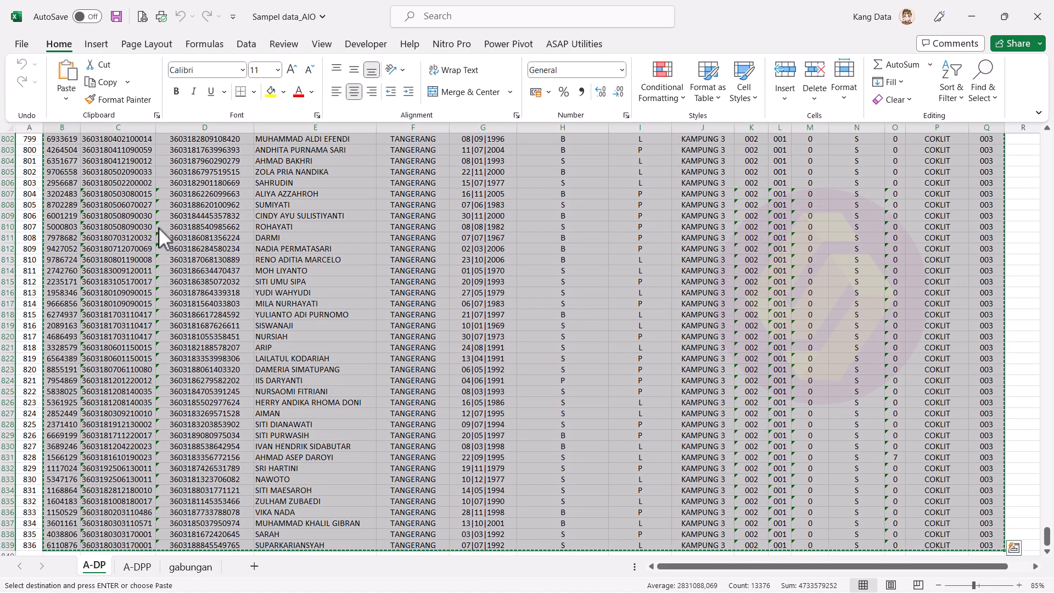
key("alt+Tab")
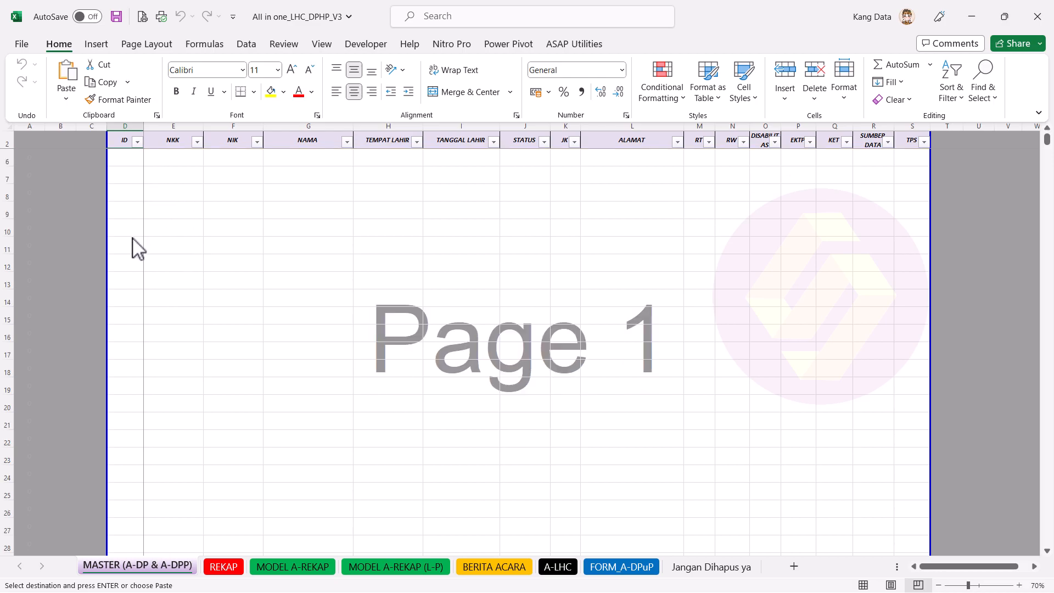
Step: Paste the copied A-DP records as values into the MASTER table starting at D3
right_click(126, 197)
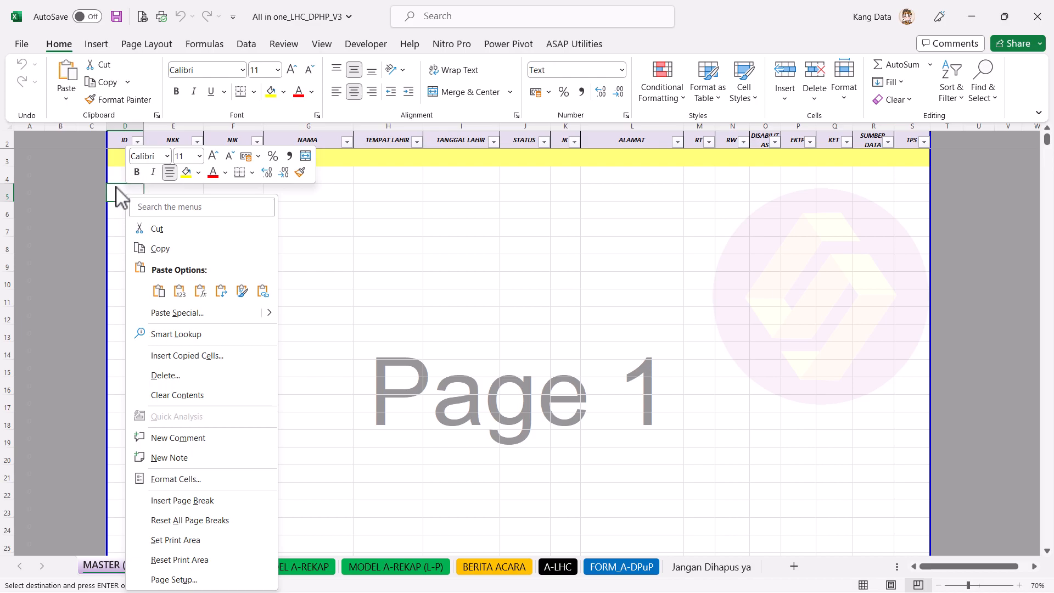
key("Escape")
right_click(121, 184)
key("Escape")
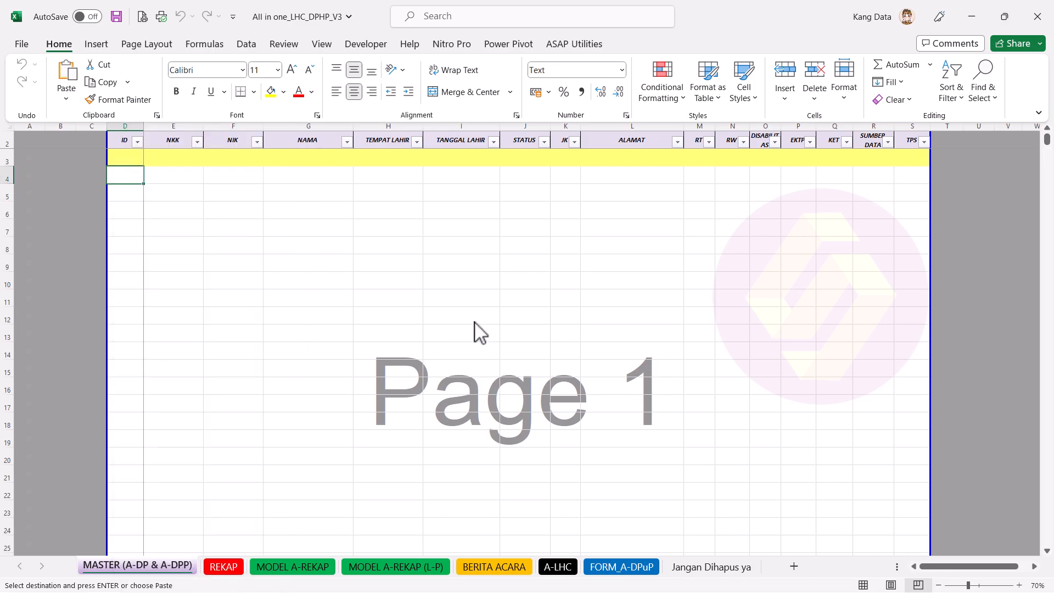
scroll(473, 330, "down", 9)
scroll(481, 332, "down", 9)
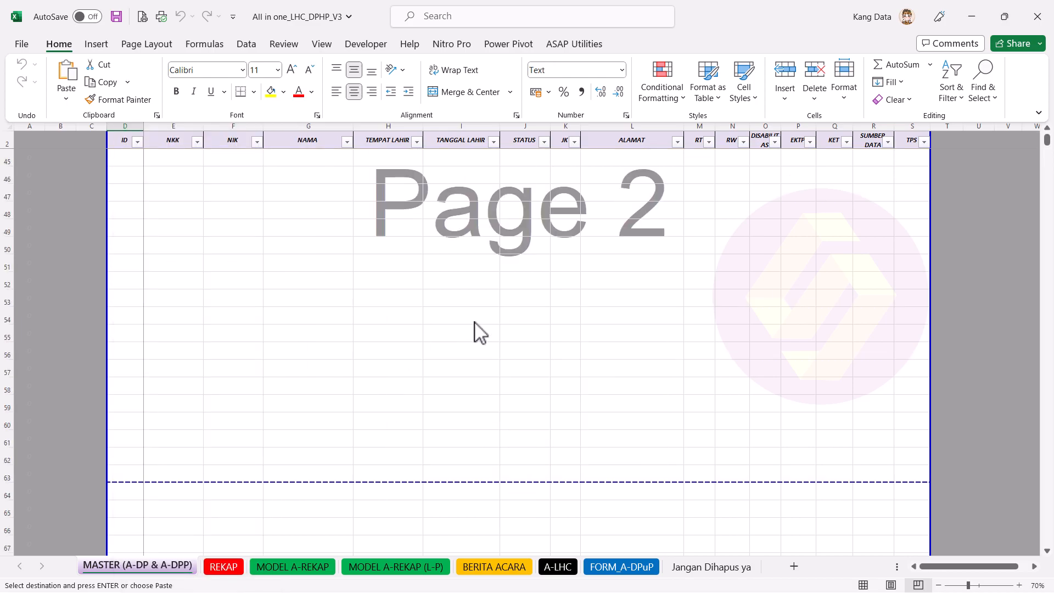
right_click(127, 278)
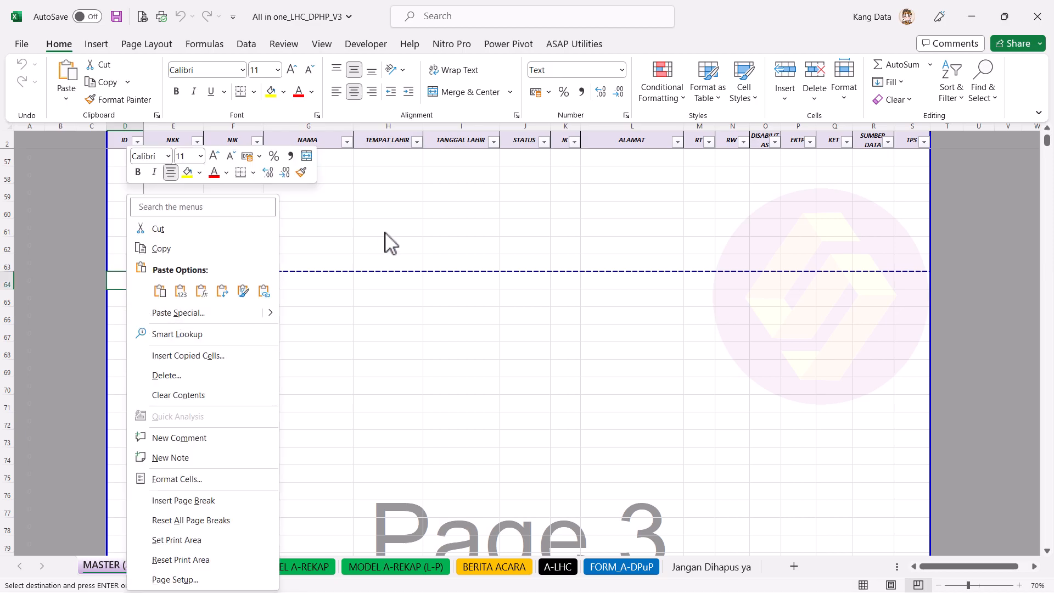
key("Escape")
scroll(379, 240, "up", 18)
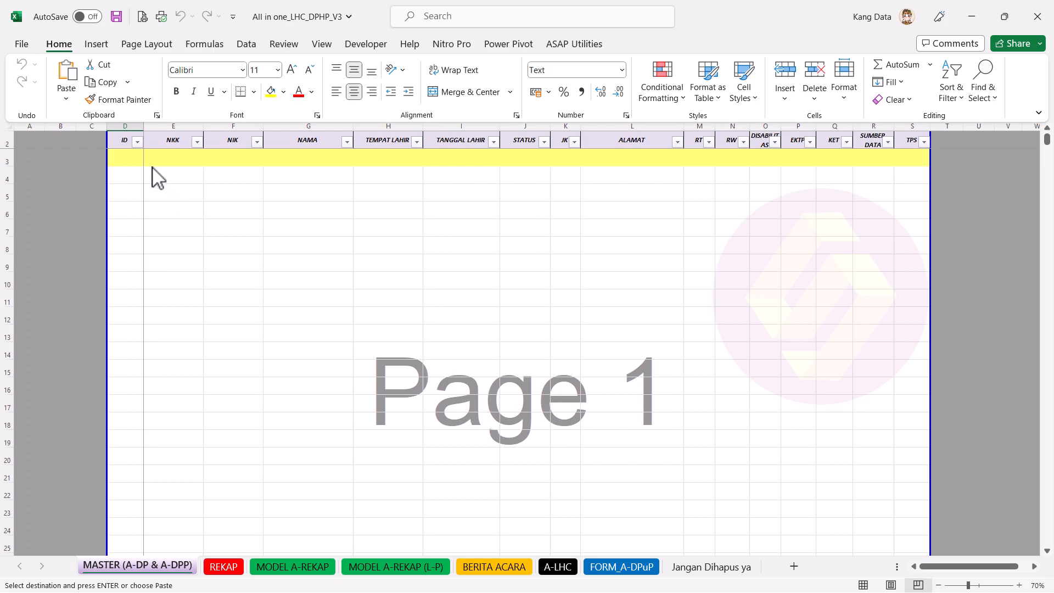
right_click(139, 161)
key("Escape")
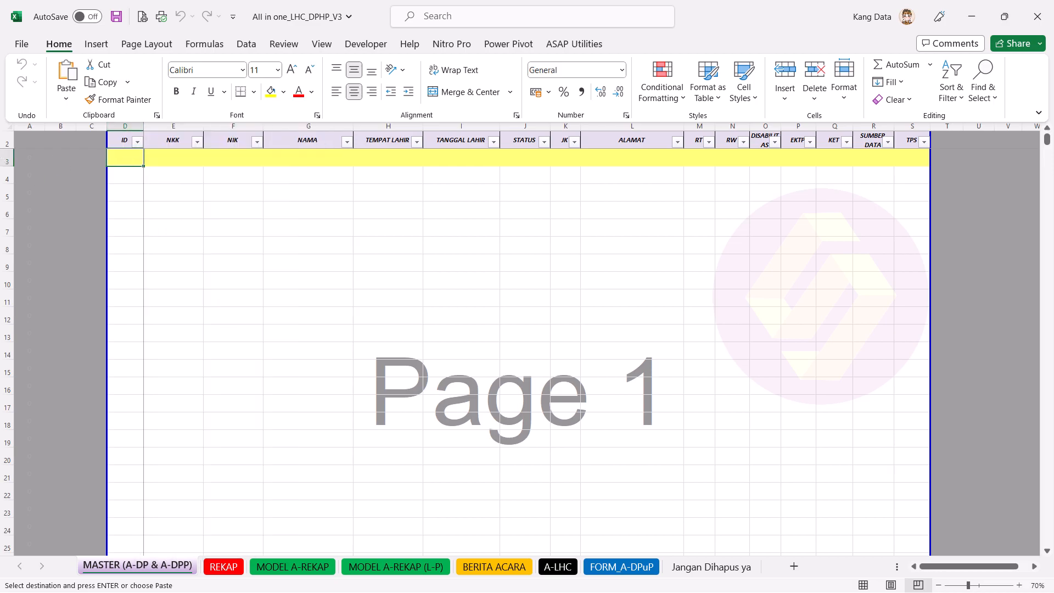
right_click(121, 161)
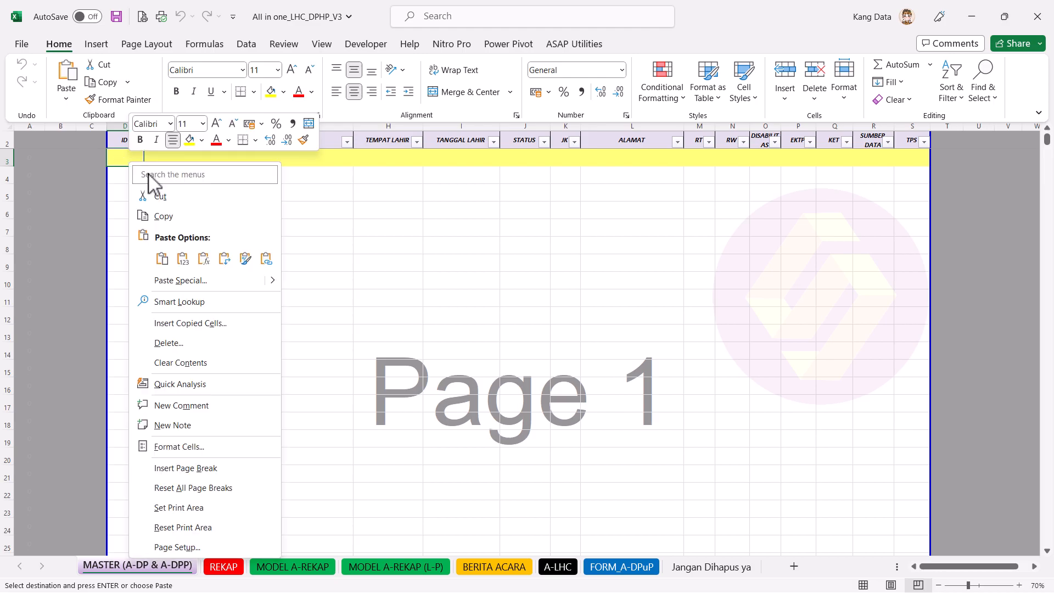
left_click(182, 258)
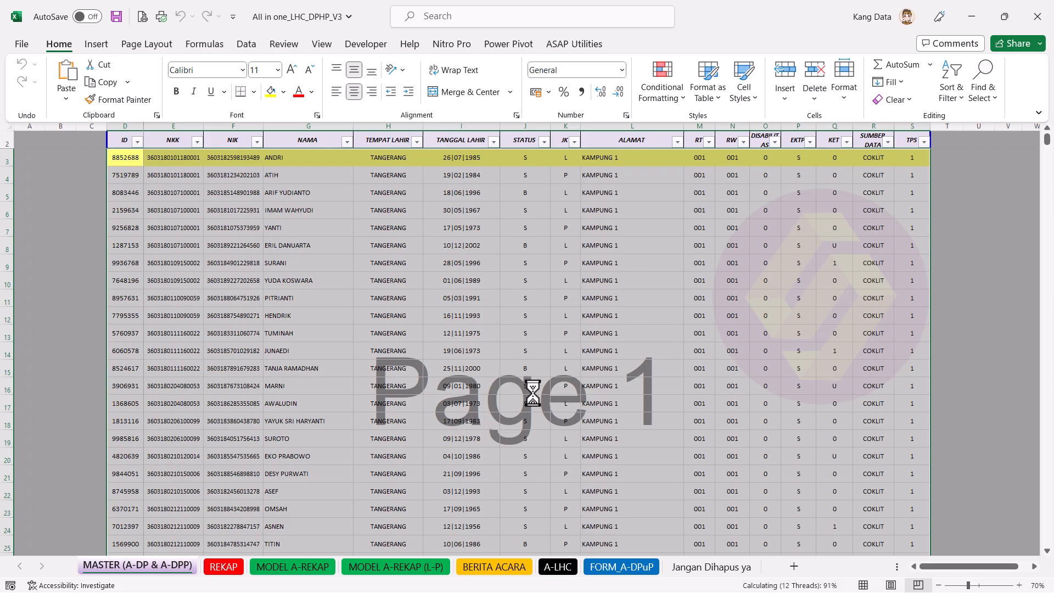
Step: Confirm the records end at row 838, then return to Sampel data_AIO
left_click(257, 300)
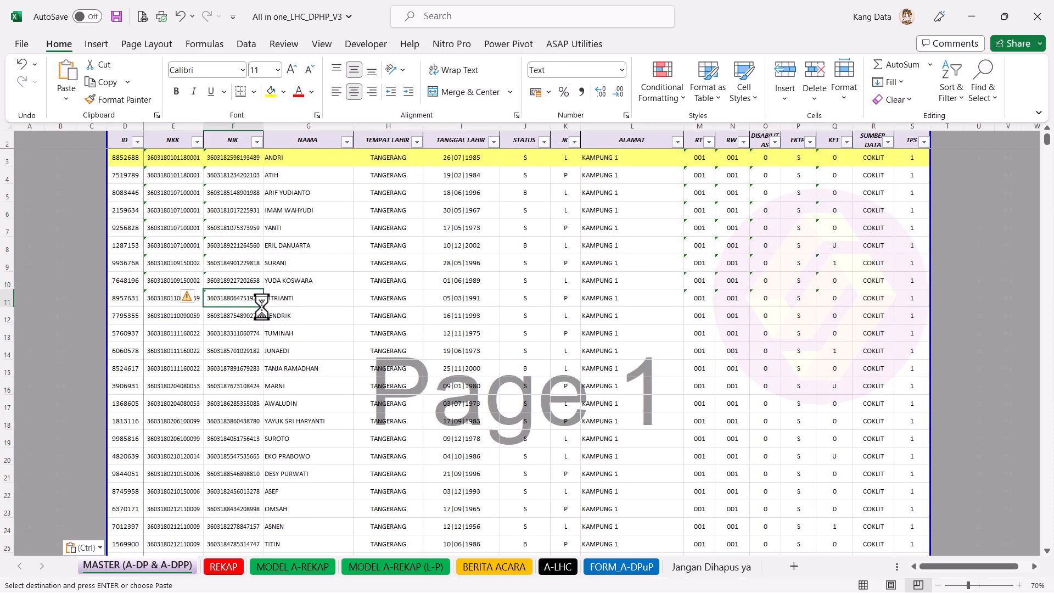
key("ctrl+Down")
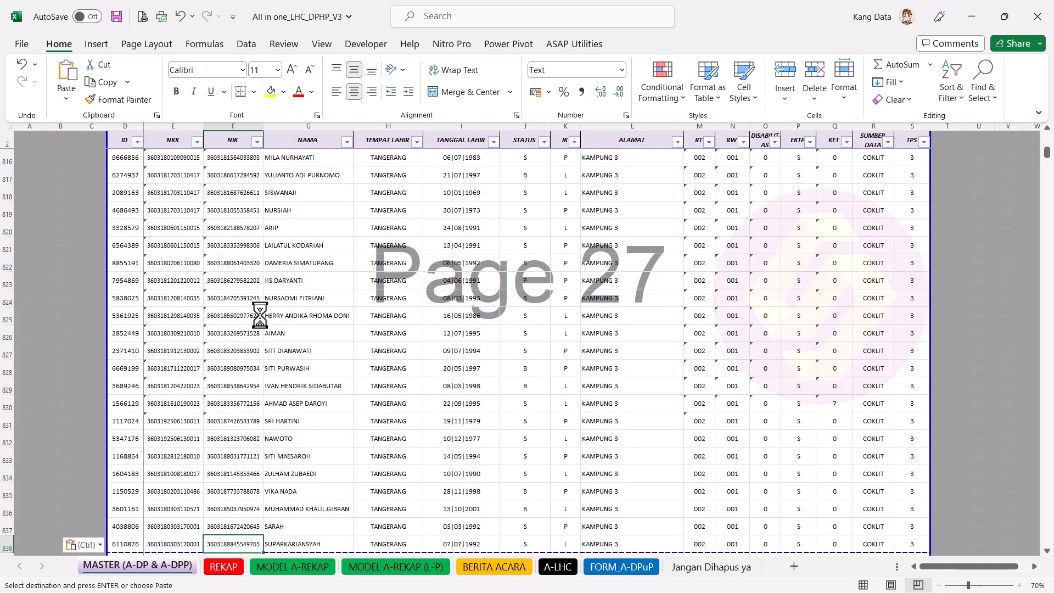
scroll(260, 316, "down", 3)
left_click(226, 404)
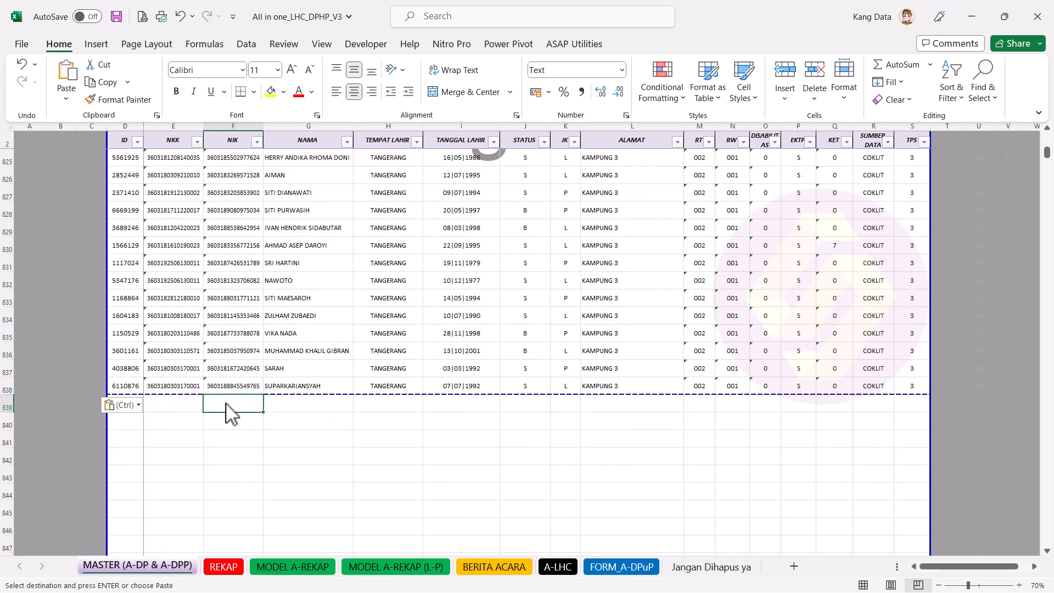
key("Left")
key("Left")
key("alt+Tab")
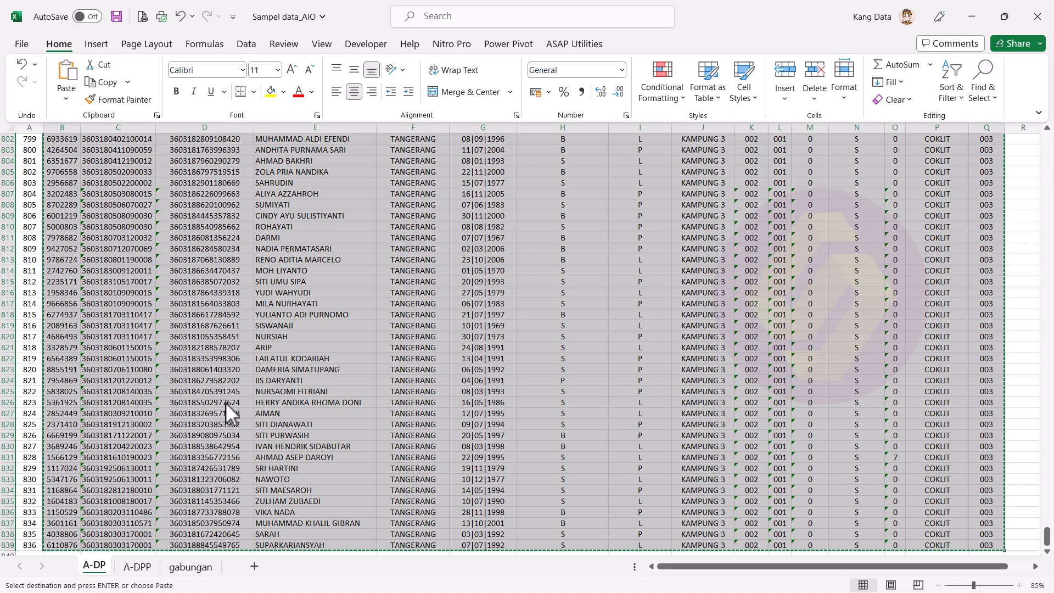
Step: Copy the ten A-DPP records B4:Q13 from Sampel data_AIO
left_click(148, 569)
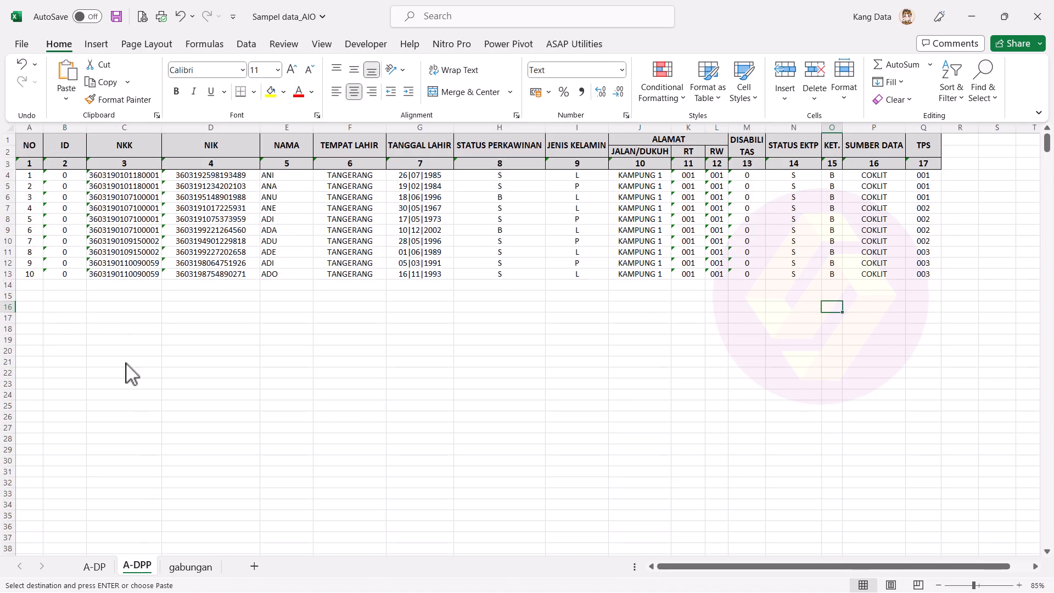
left_click(78, 174)
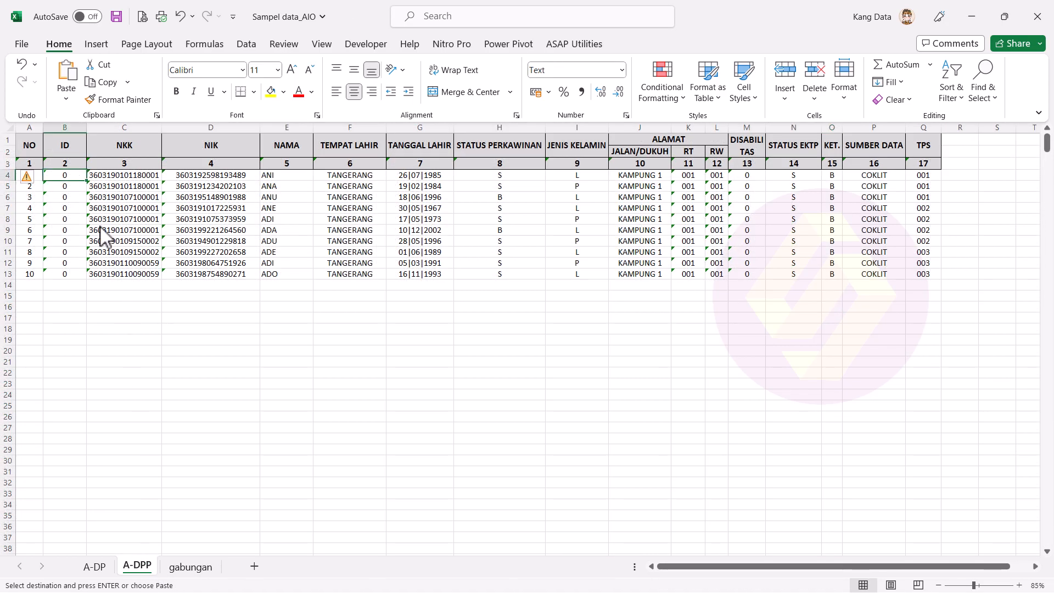
key("ctrl+shift+Down")
key("ctrl+shift+Right")
key("ctrl+c")
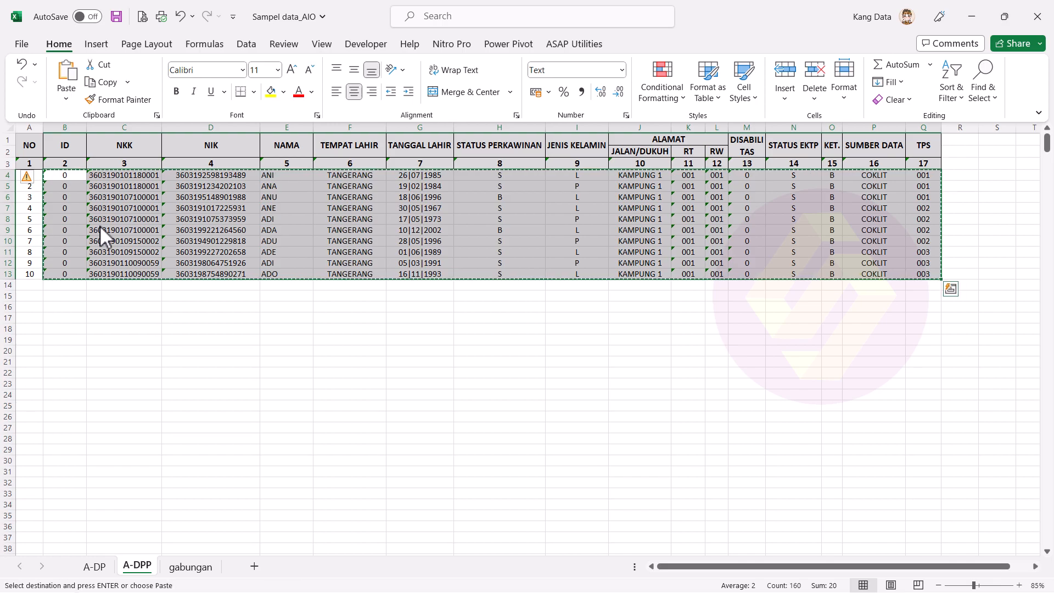
key("alt+Tab")
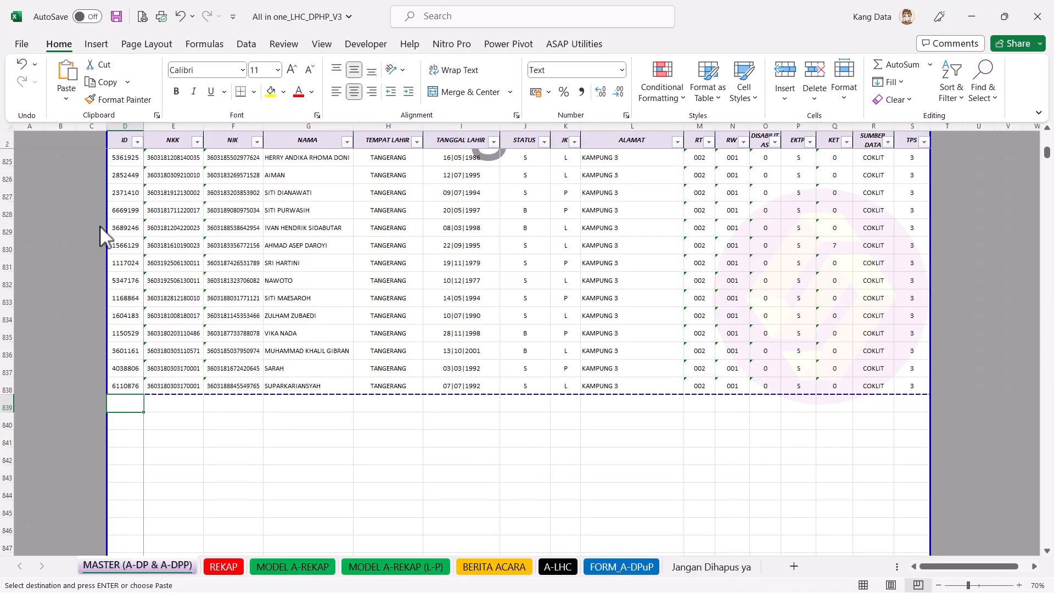
Step: Paste the A-DPP records as values at MASTER D839, filling rows 839–848
right_click(127, 416)
left_click(182, 104)
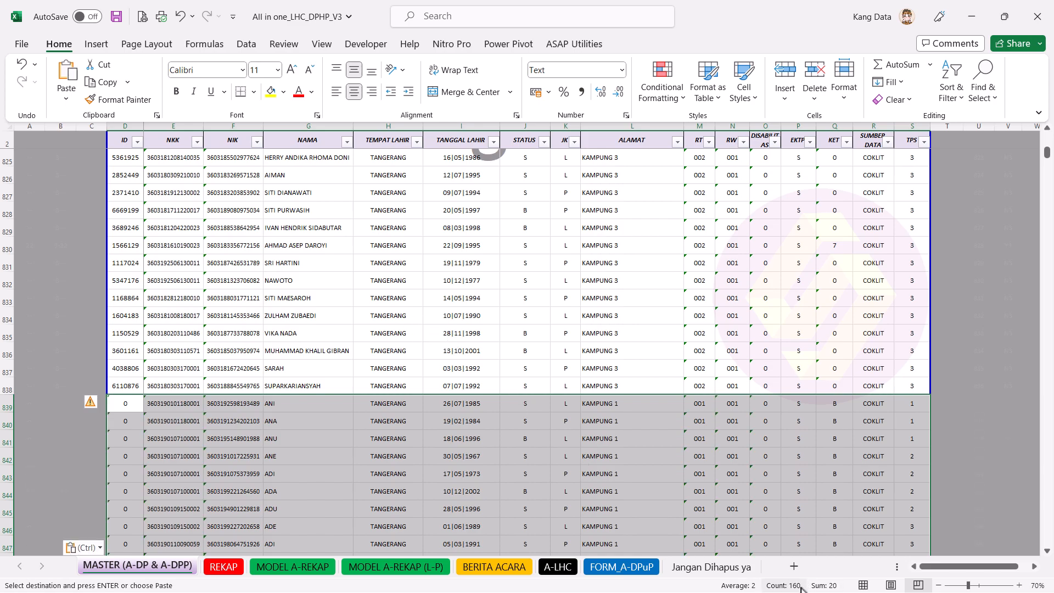
scroll(643, 456, "down", 4)
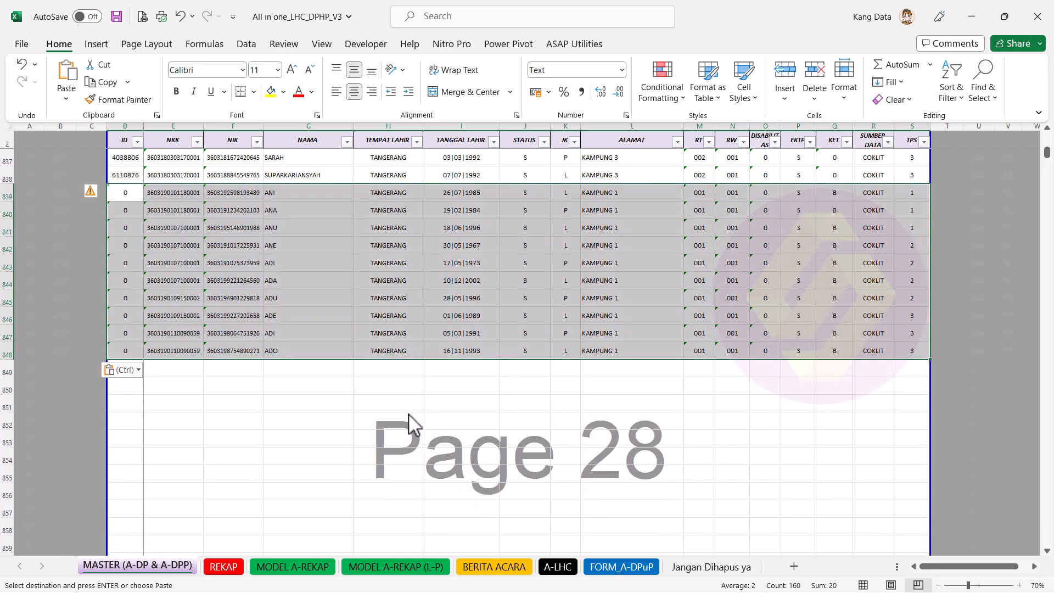
scroll(410, 423, "up", 1)
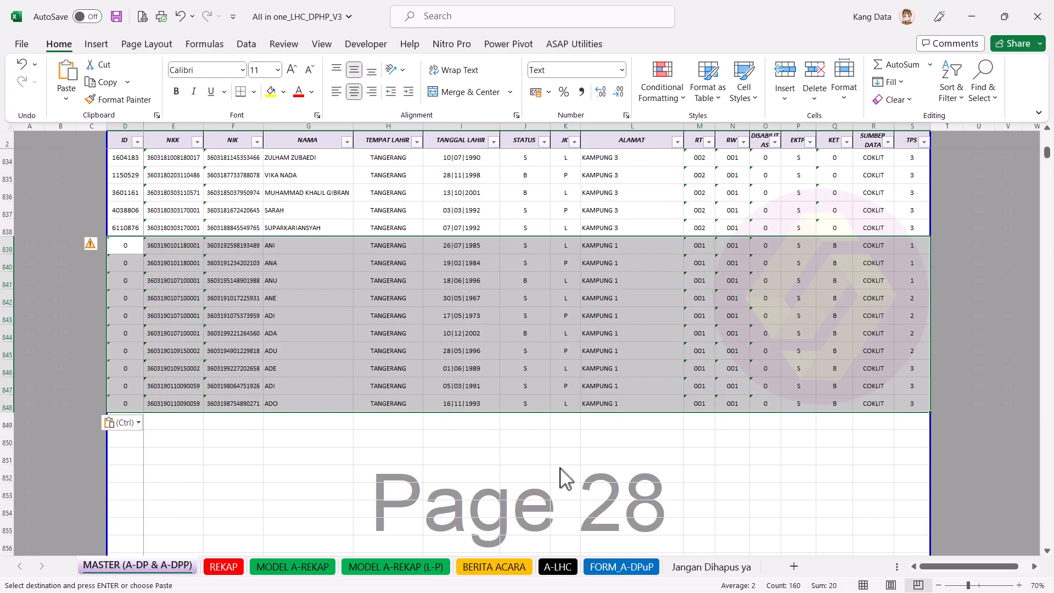
left_click(465, 426)
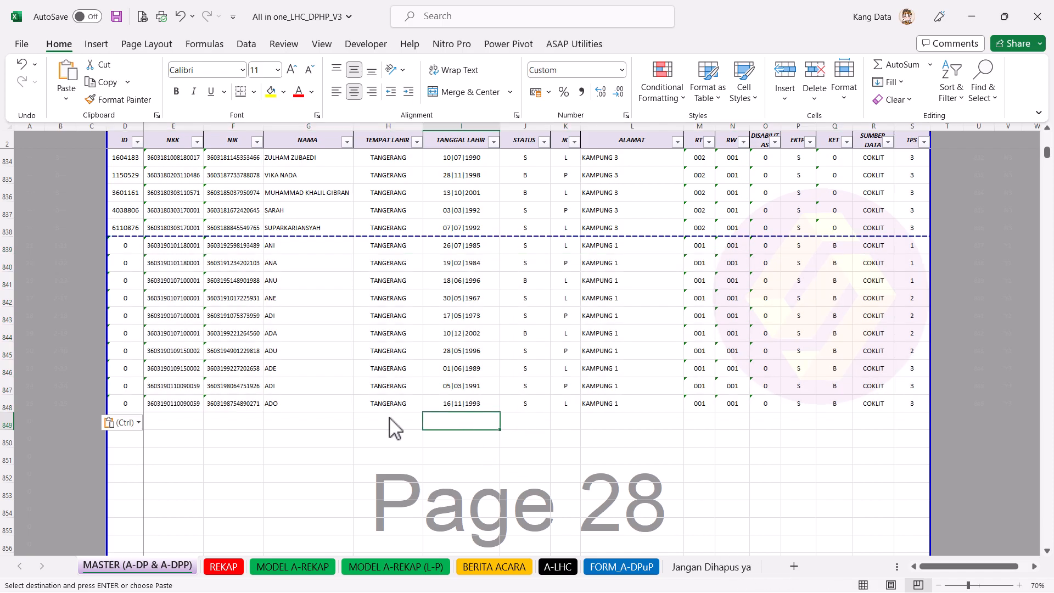
left_click(202, 423)
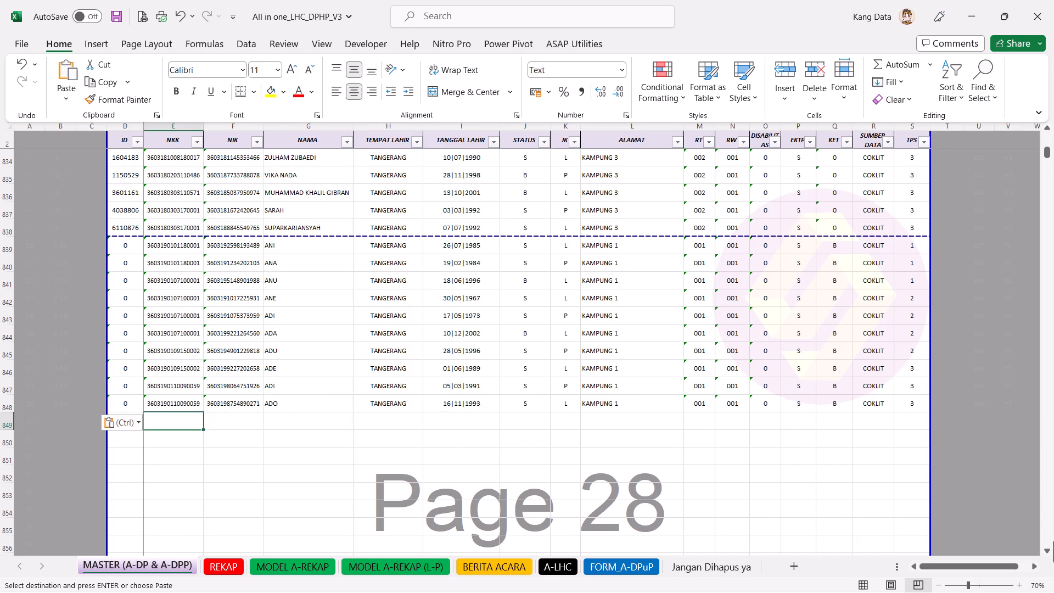
left_click_drag(1048, 165, 1048, 135)
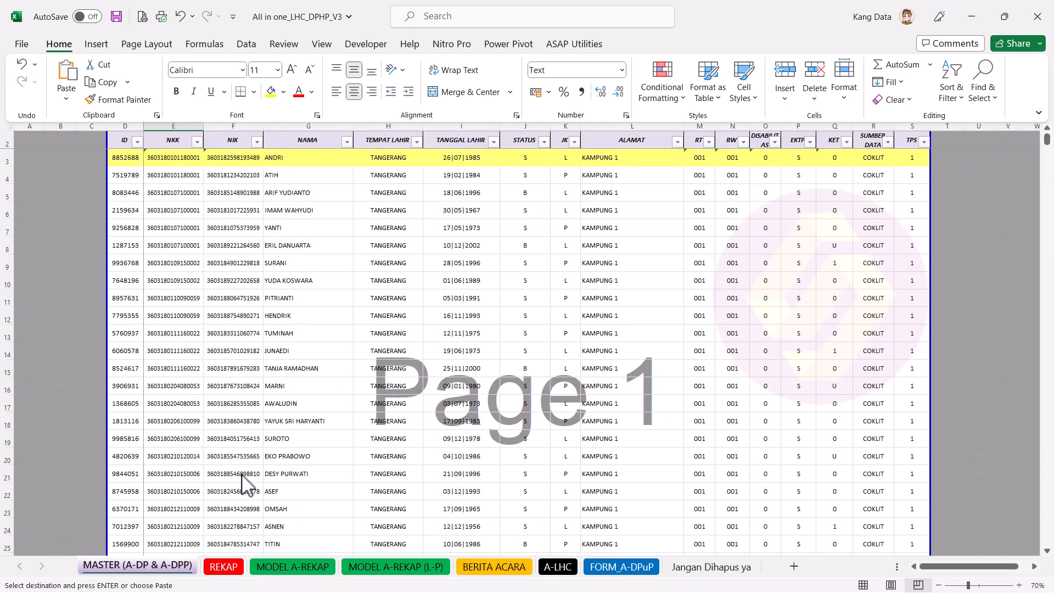
left_click(223, 566)
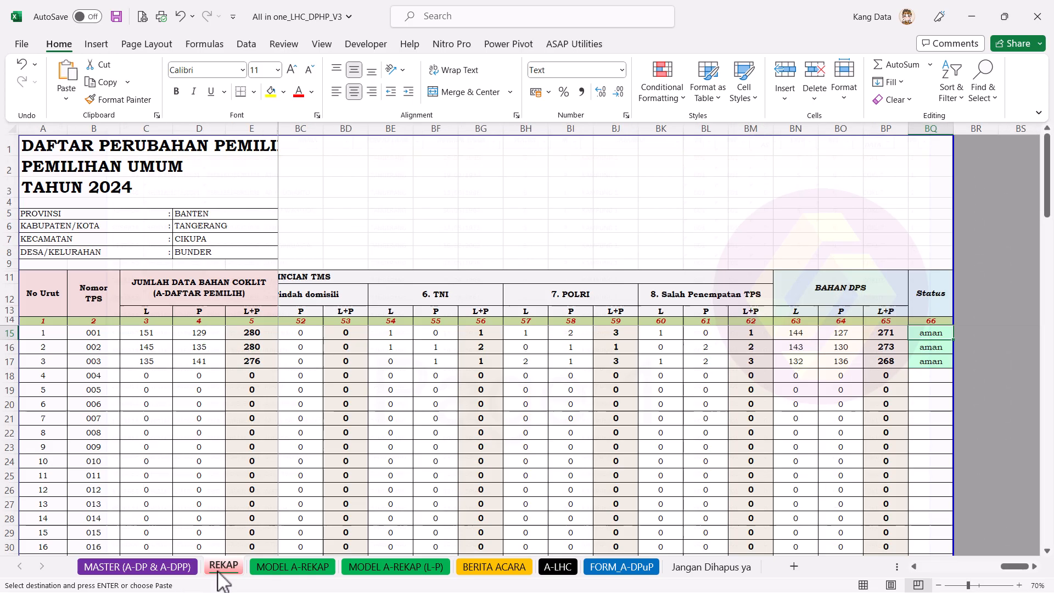
left_click(210, 215)
left_click_drag(211, 215, 209, 252)
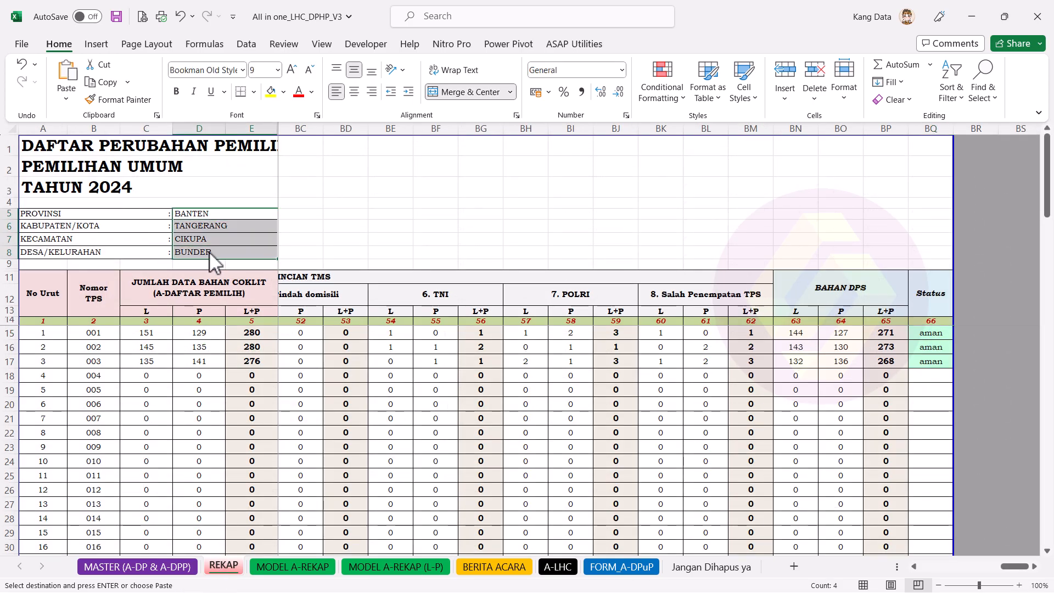
left_click_drag(118, 376, 321, 393)
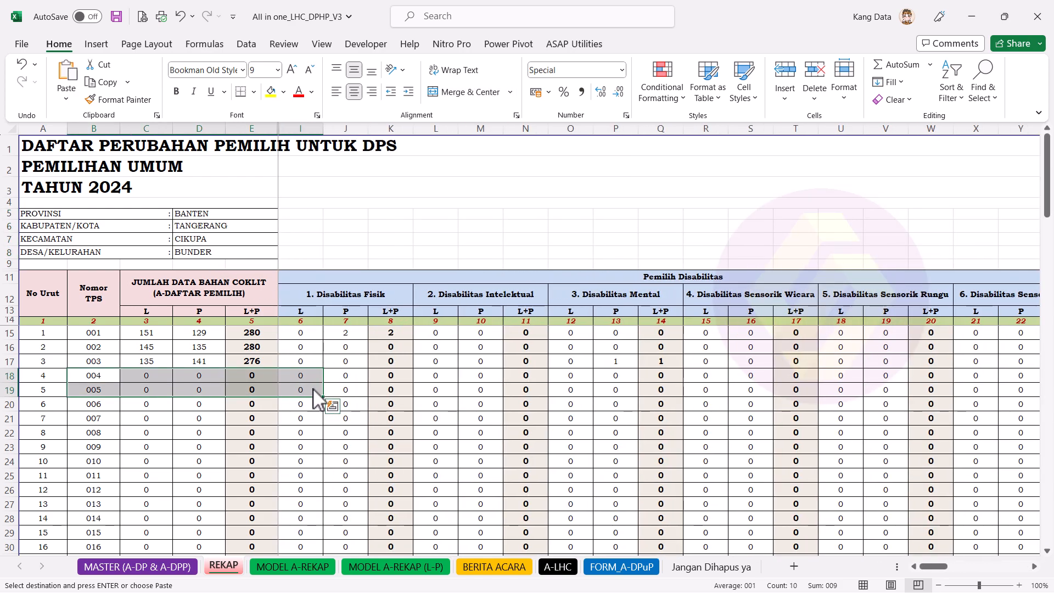
left_click(167, 299)
left_click_drag(206, 336, 202, 349)
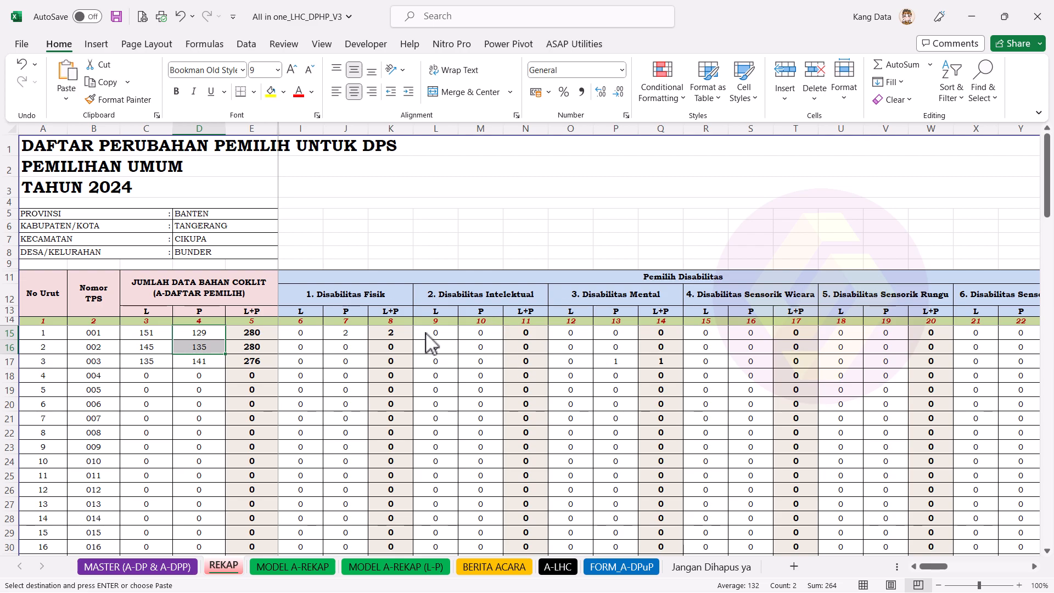
left_click(407, 346)
left_click(672, 365)
left_click_drag(938, 572, 964, 573)
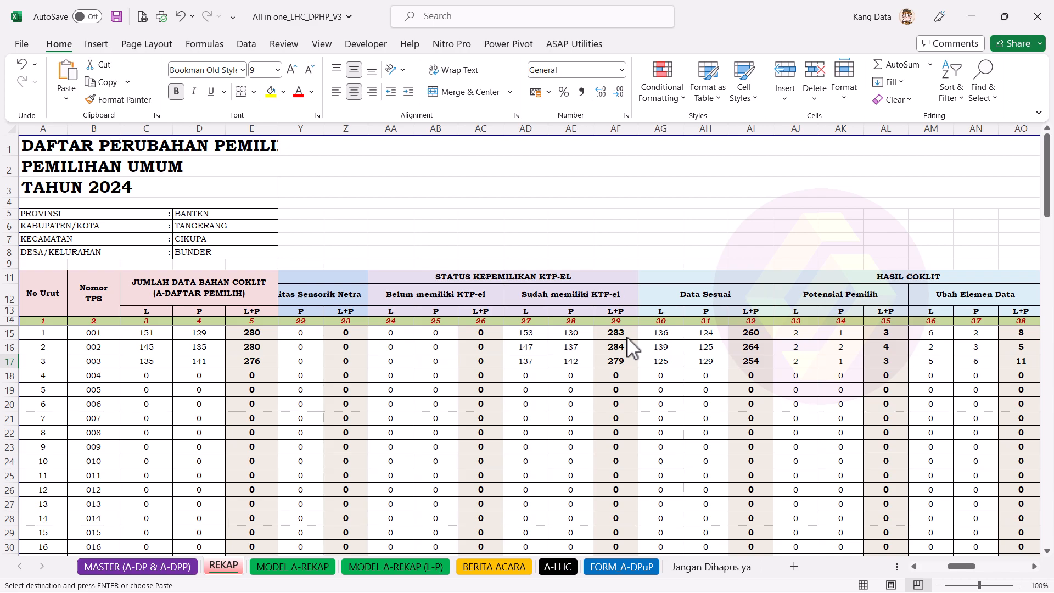
left_click_drag(241, 302, 258, 324)
left_click_drag(579, 301, 585, 323)
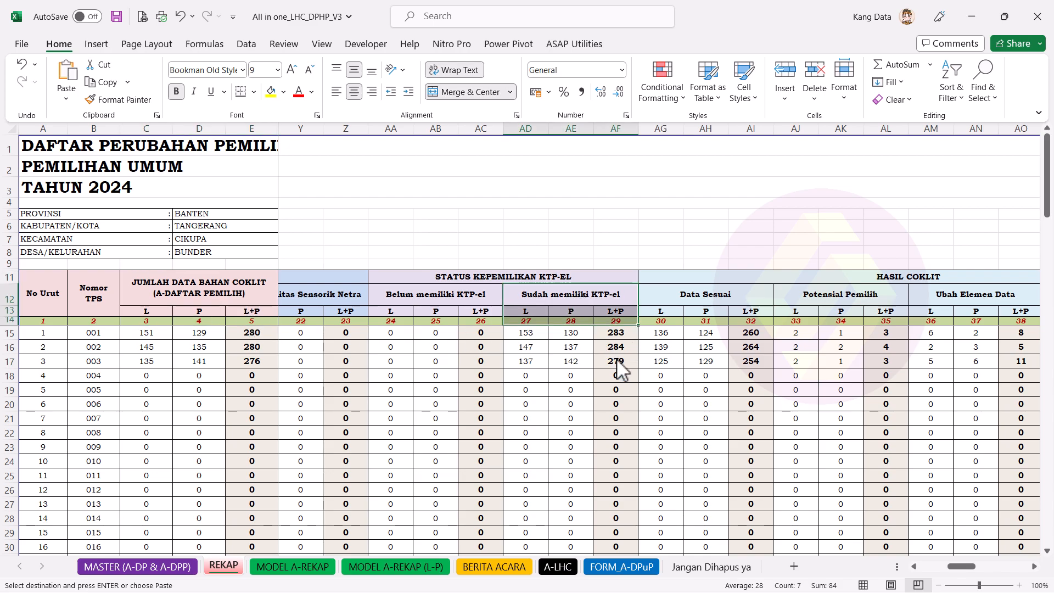
left_click(618, 361)
left_click(592, 308)
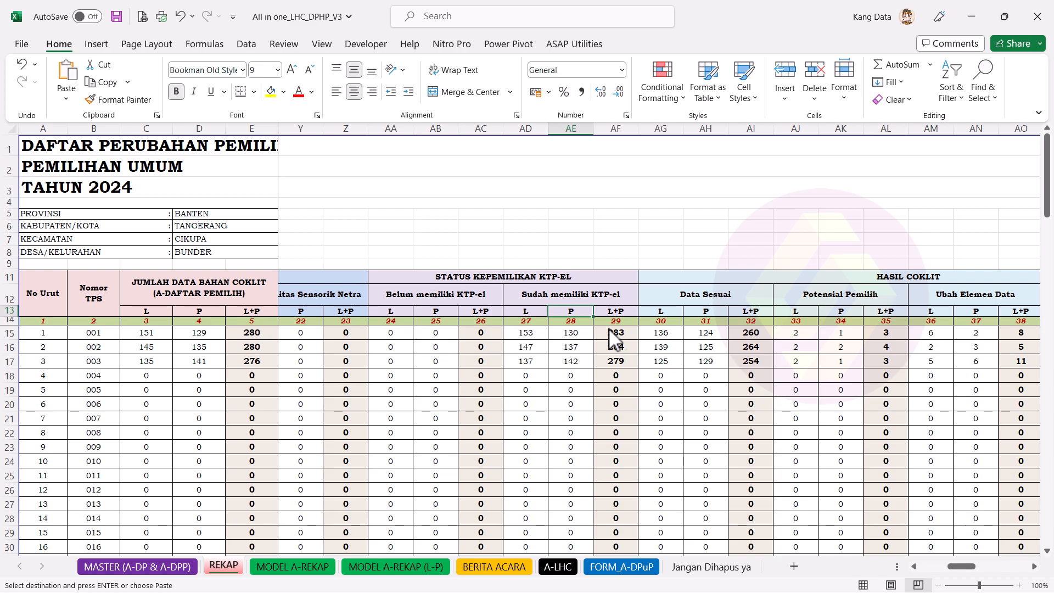
left_click(623, 336)
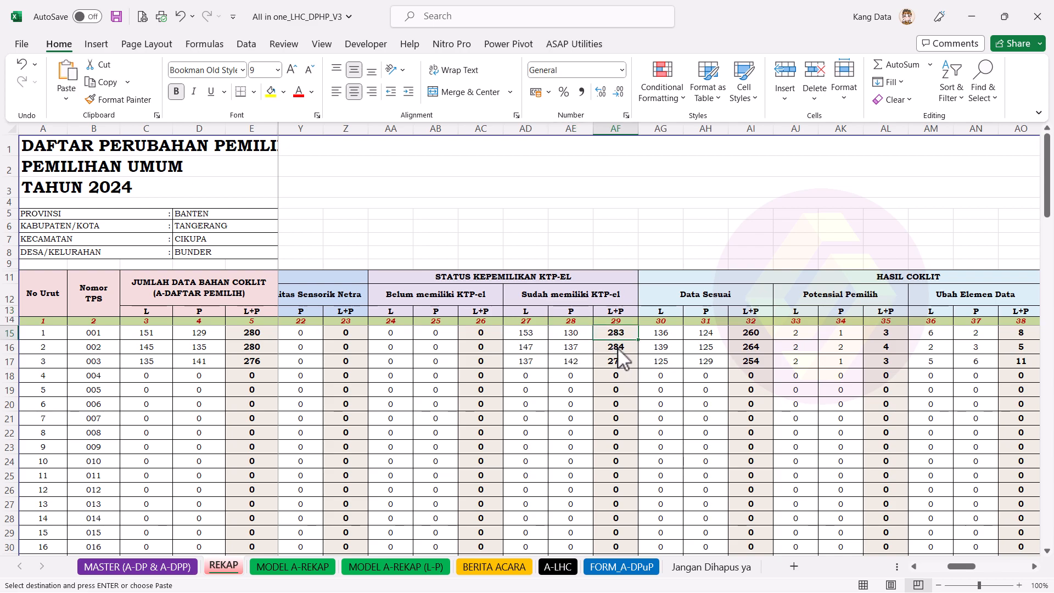
left_click(269, 336)
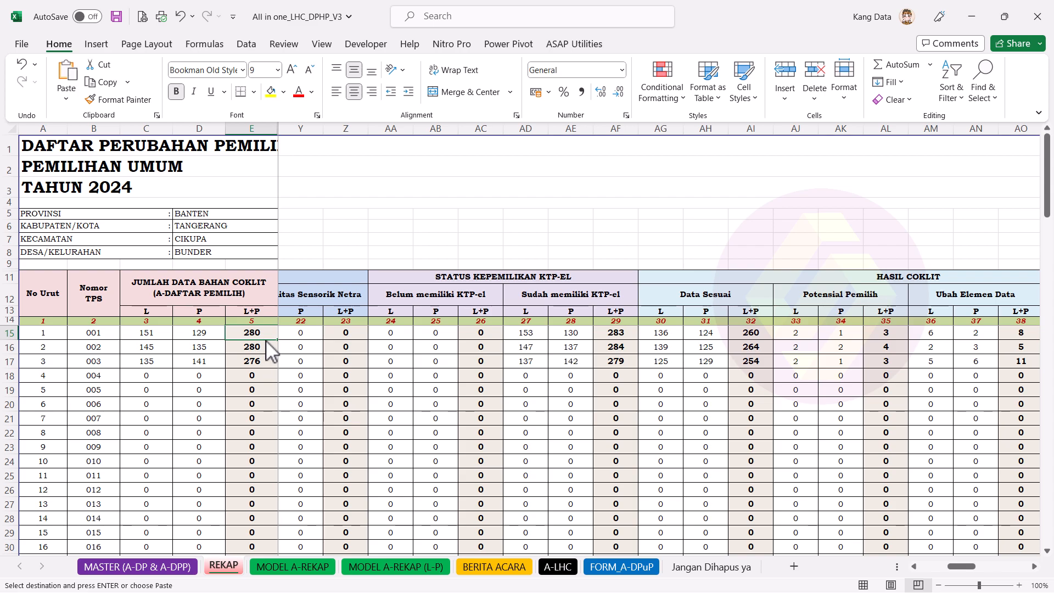
left_click_drag(831, 301, 859, 332)
left_click(899, 334)
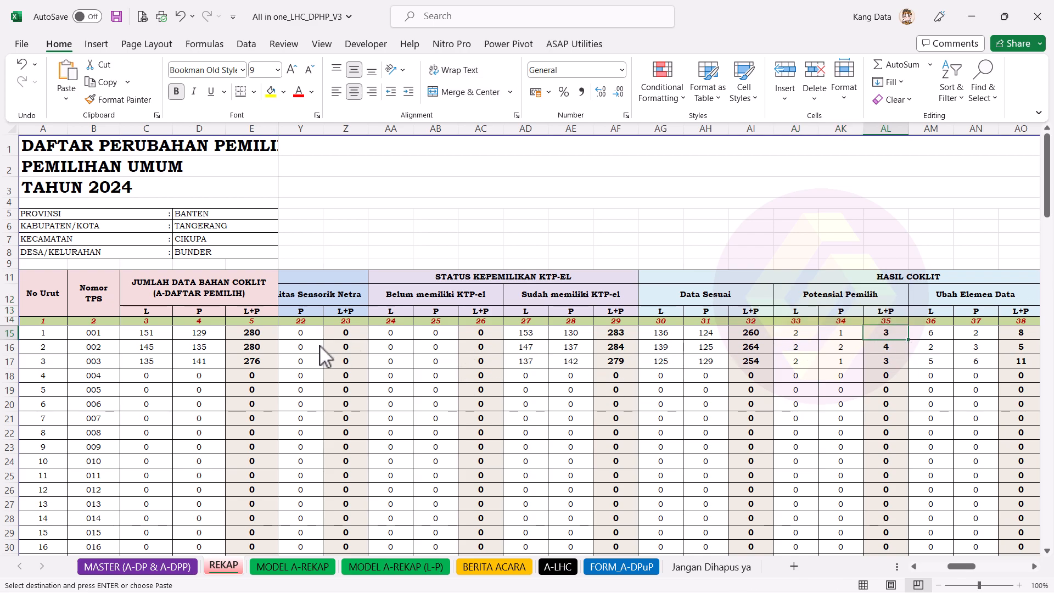
left_click(266, 352)
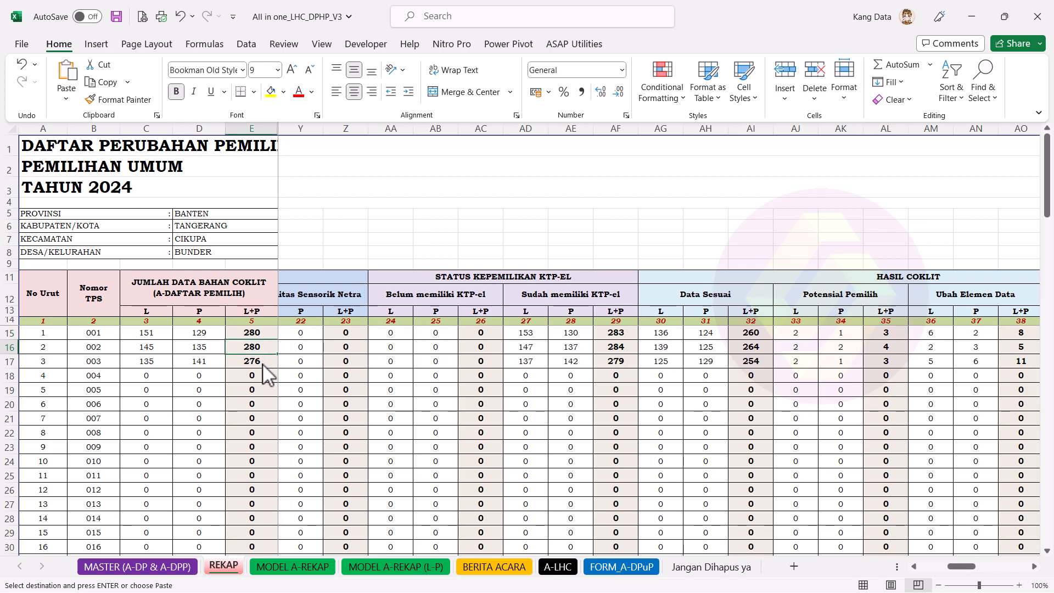
left_click(626, 351)
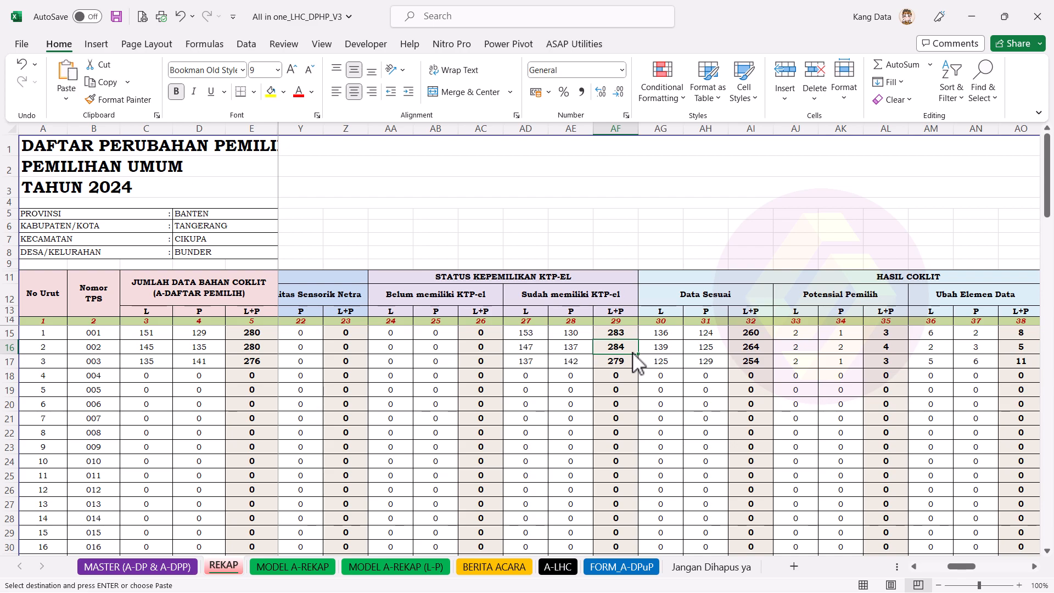
left_click(907, 351)
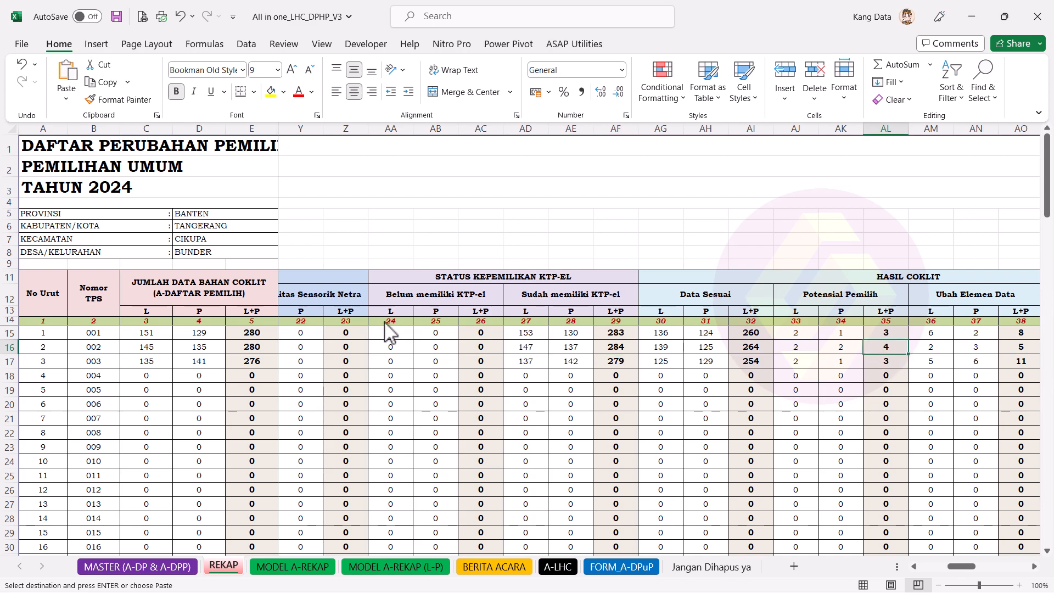
left_click(265, 367)
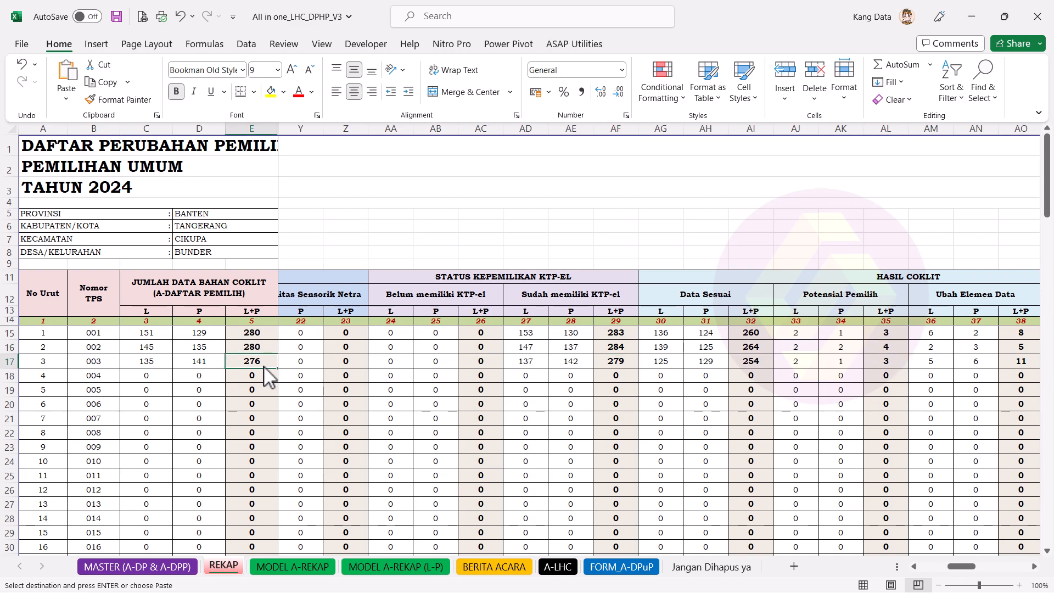
left_click(630, 364)
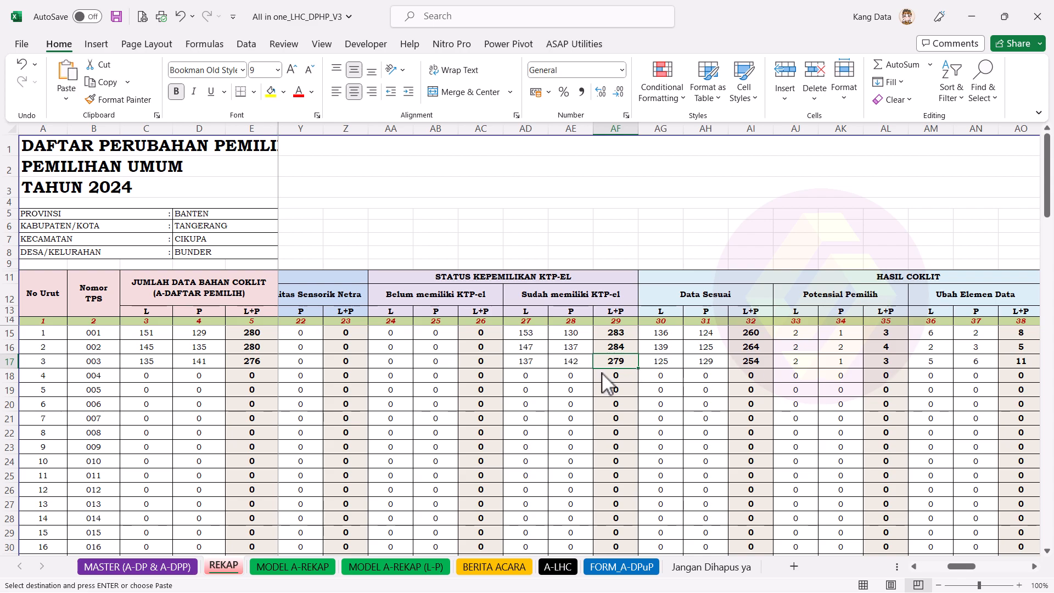
left_click(883, 362)
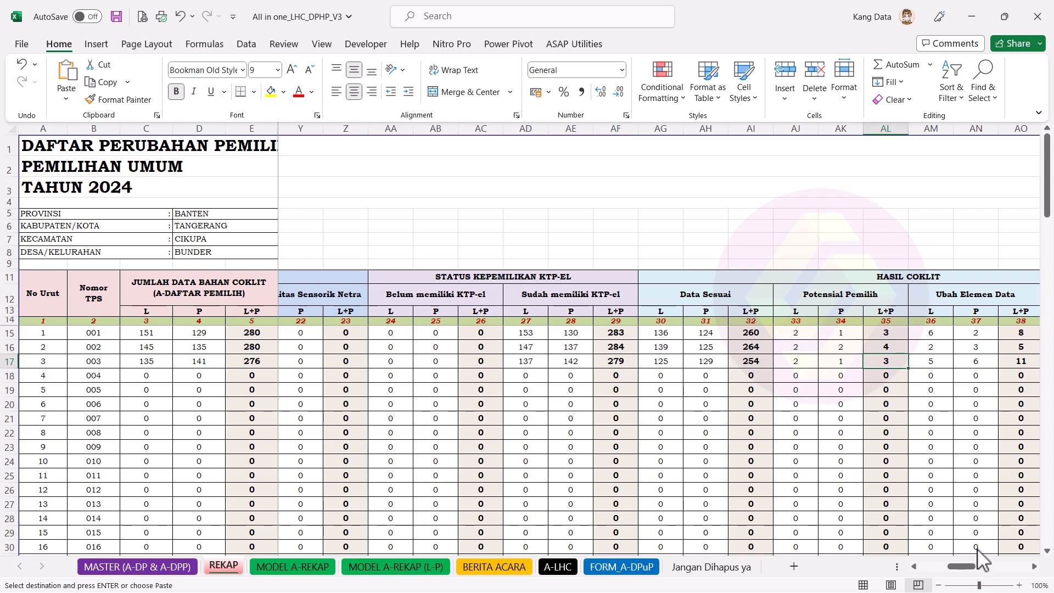
left_click(1036, 568)
left_click(1038, 570)
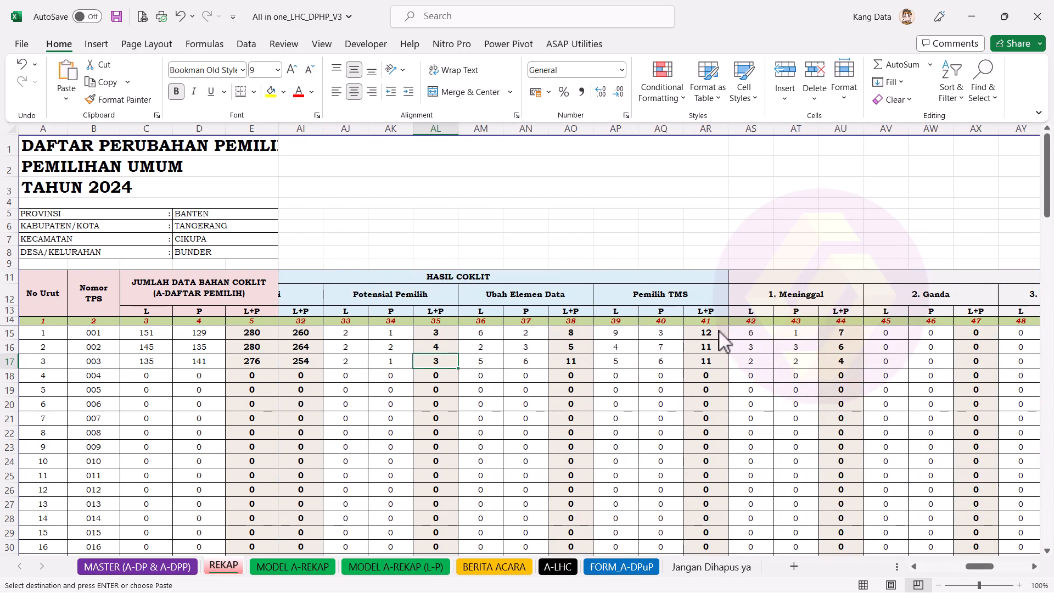
left_click(1036, 567)
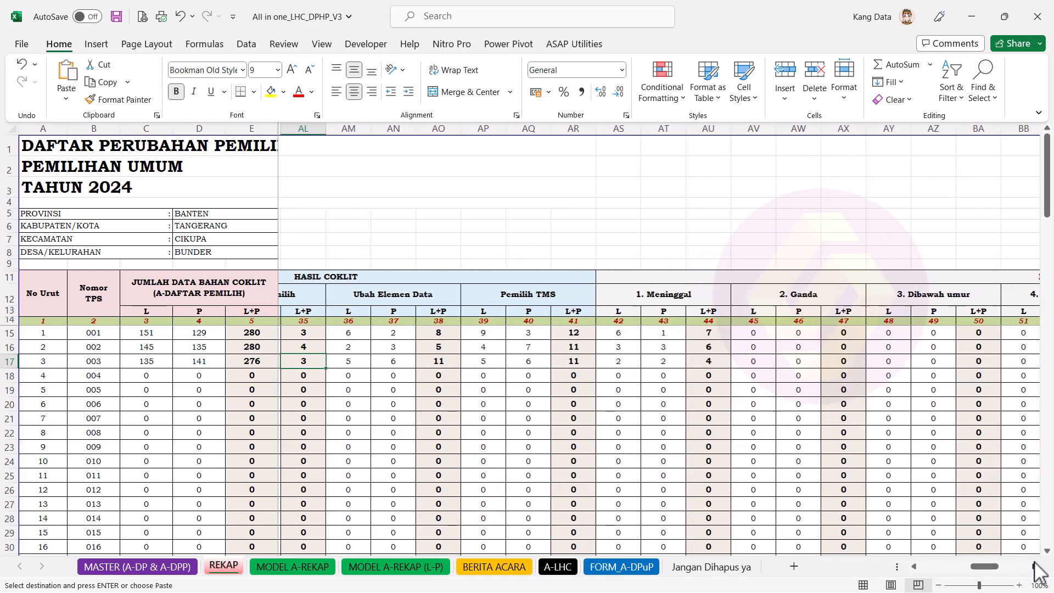
left_click(1036, 568)
left_click(1036, 568)
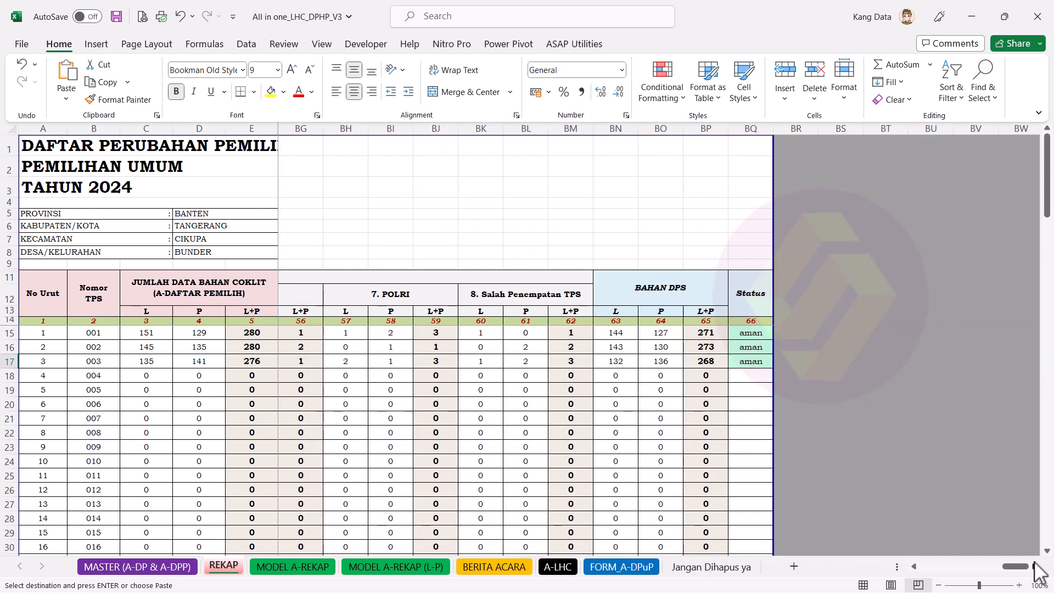
left_click(1035, 568)
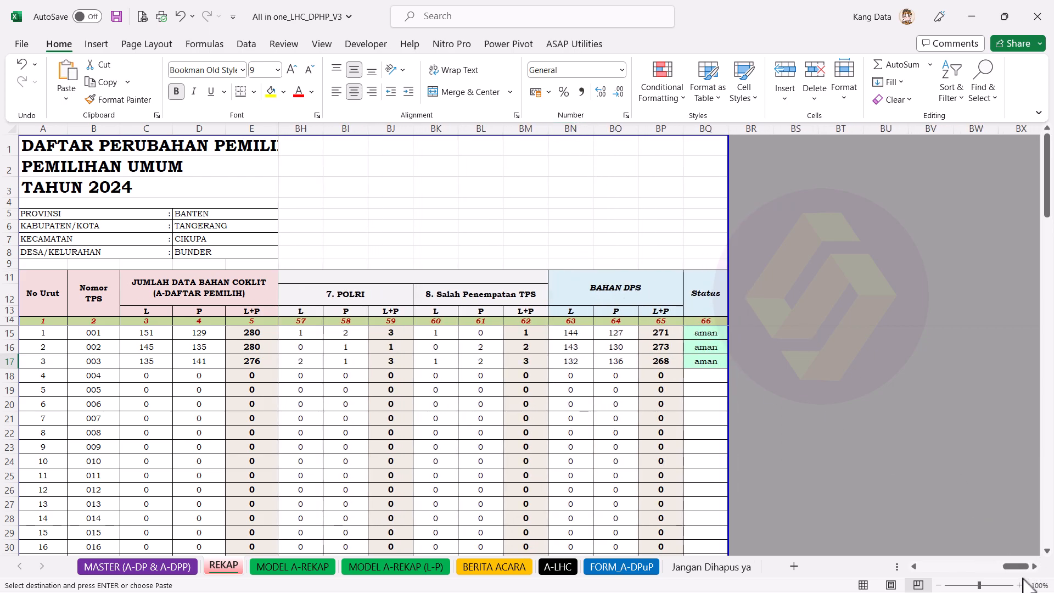
left_click(1036, 566)
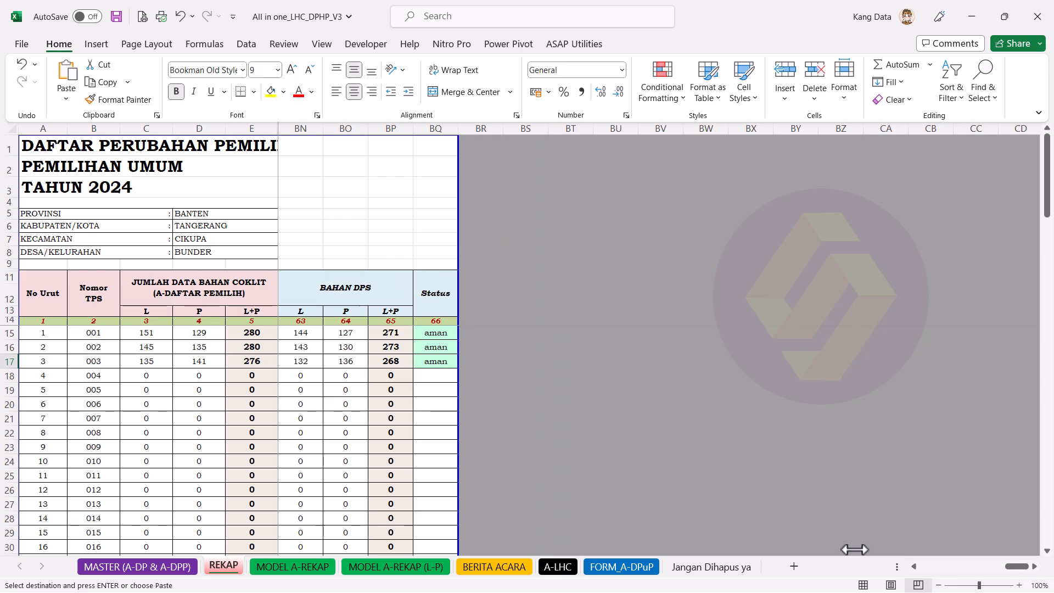
left_click(249, 333)
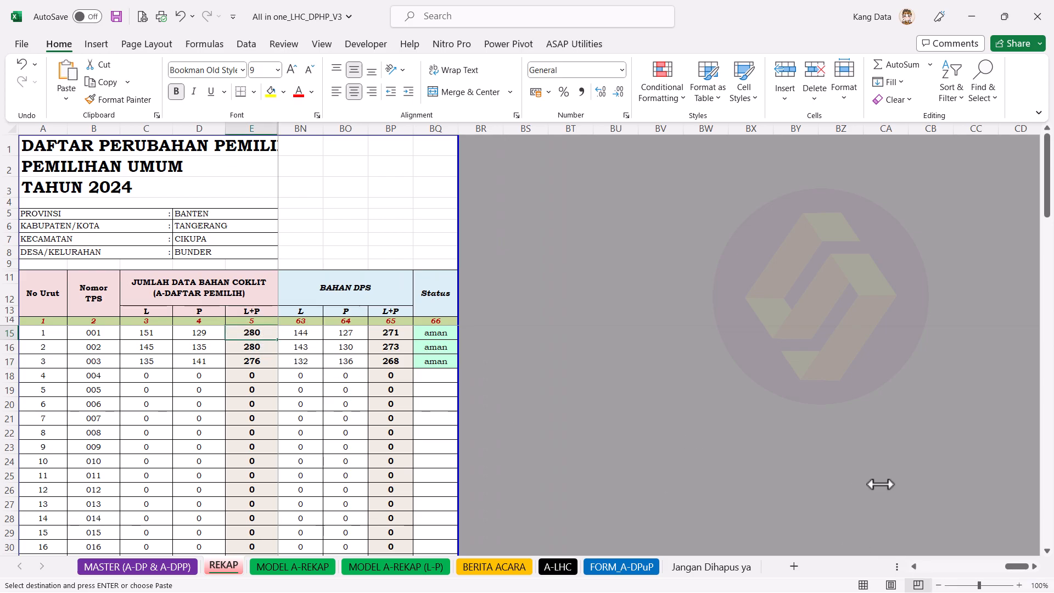
left_click(917, 569)
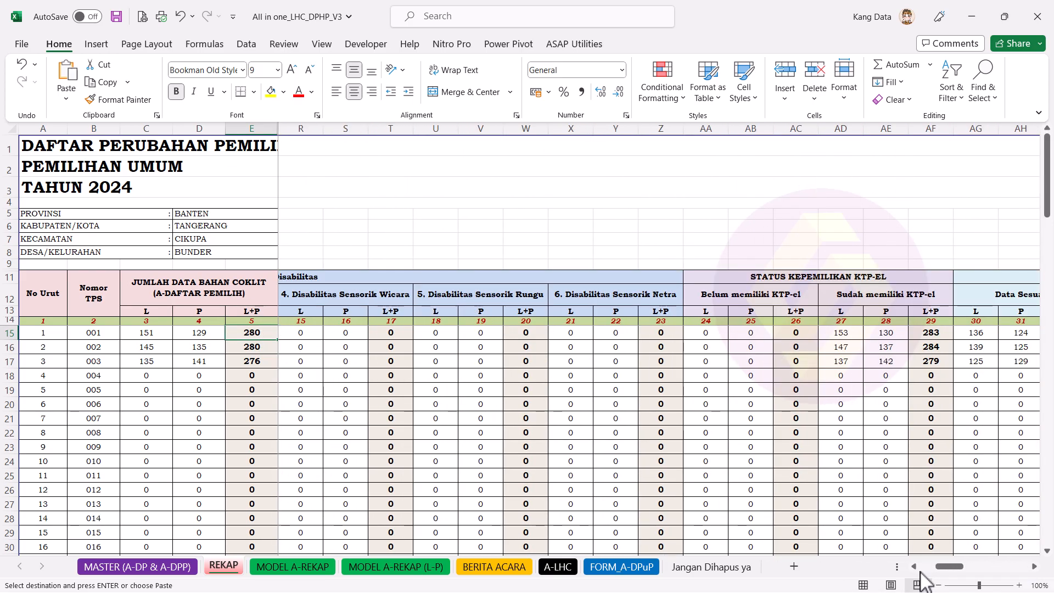
left_click_drag(950, 567, 971, 568)
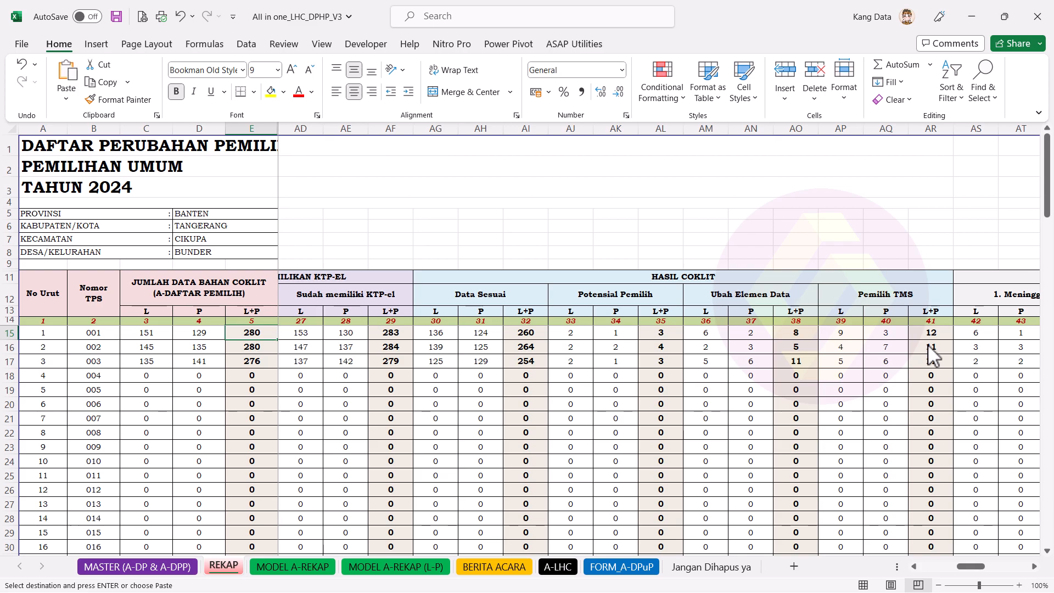
Step: In Calculator, compute 280 − 12 + 3 = 271 to verify TPS 001's Bahan DPS total
key("super")
type("cal")
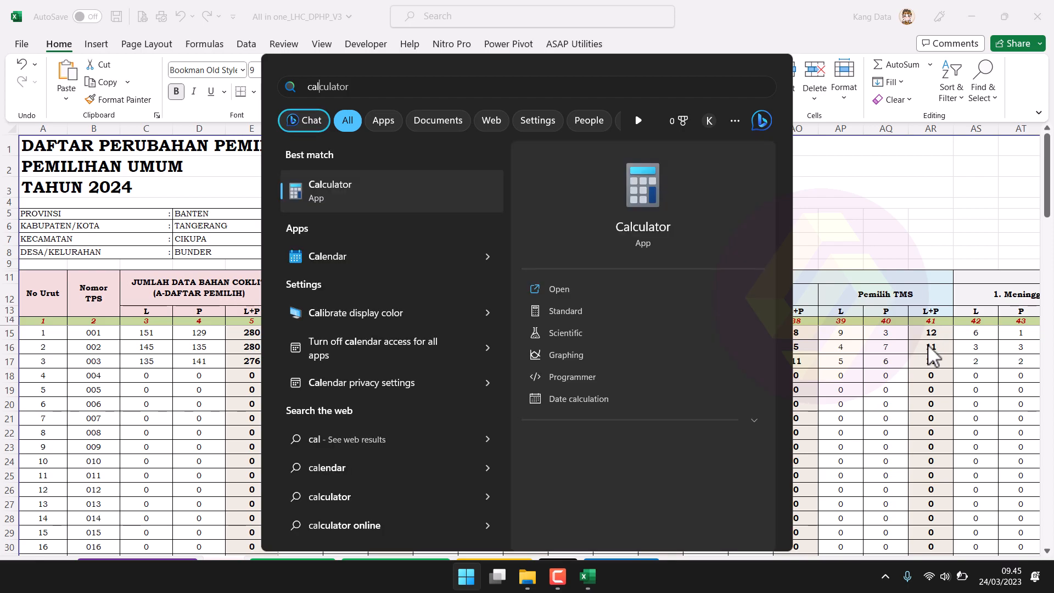
key("Return")
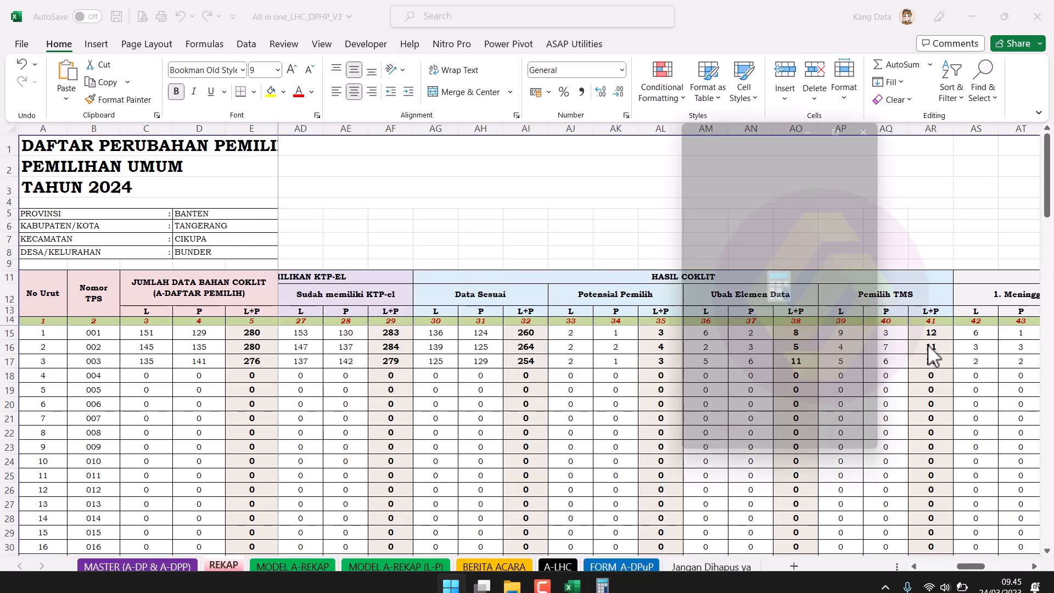
type("280")
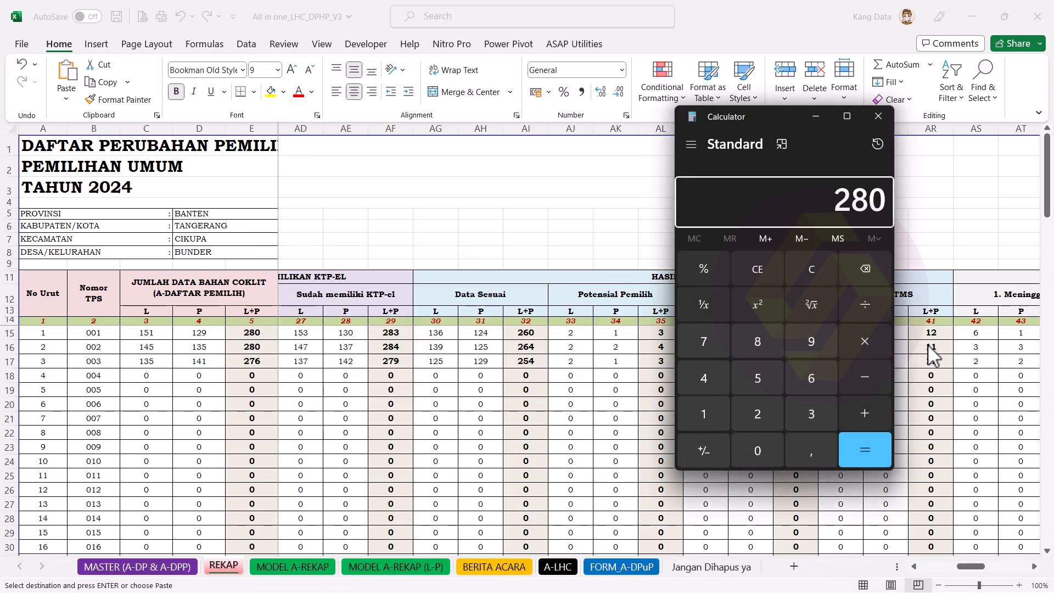
type("12")
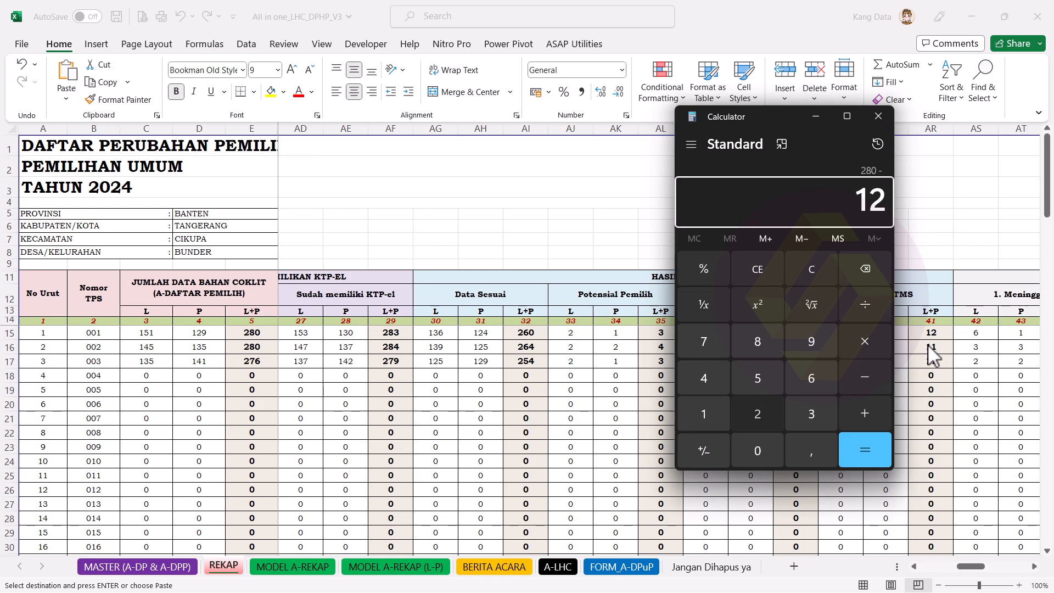
type("+")
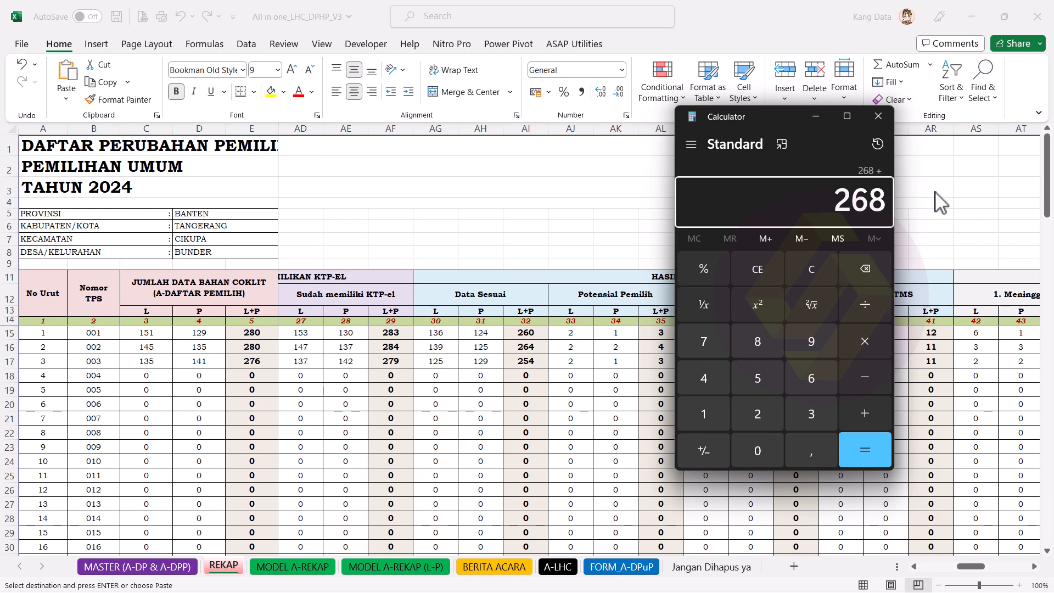
left_click_drag(779, 121, 346, 122)
type("3")
key("Return")
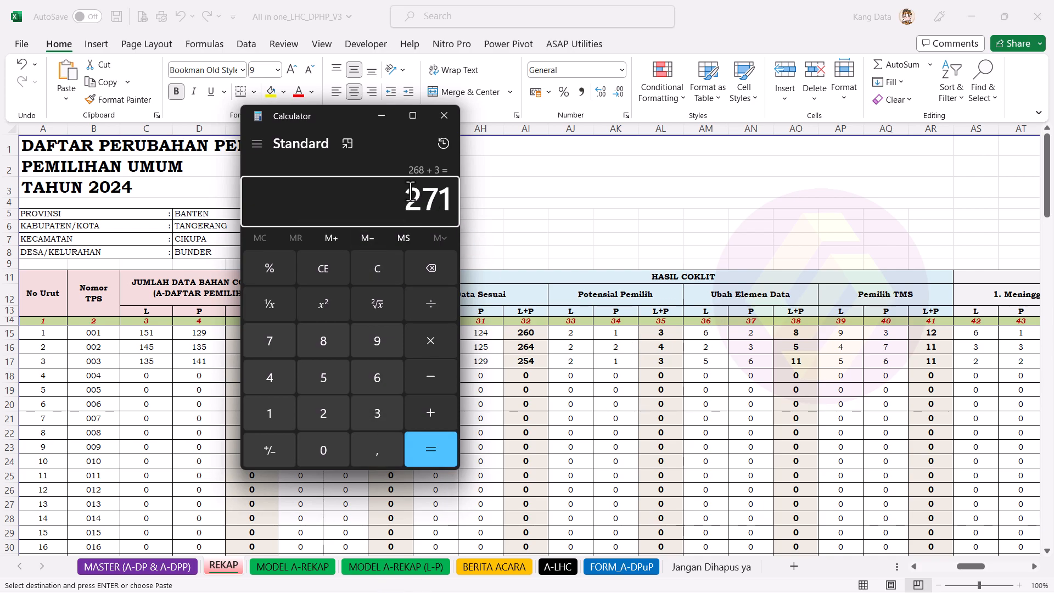
left_click(975, 565)
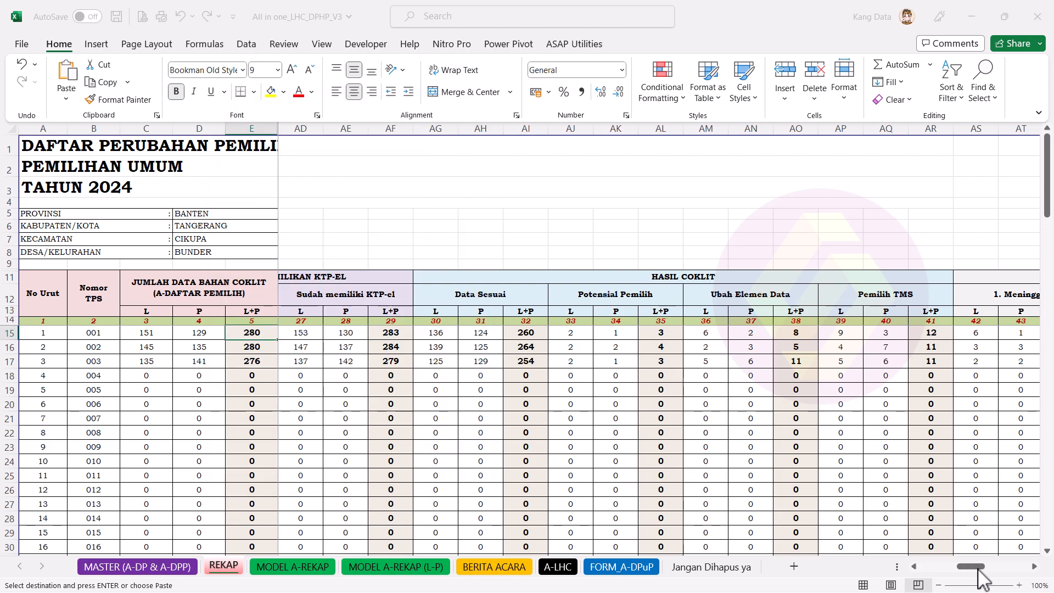
Step: Paste the Bahan DPS totals 271, 273 and 268 into BP15:BP17 for TPS 001–003
left_click_drag(971, 566, 1016, 567)
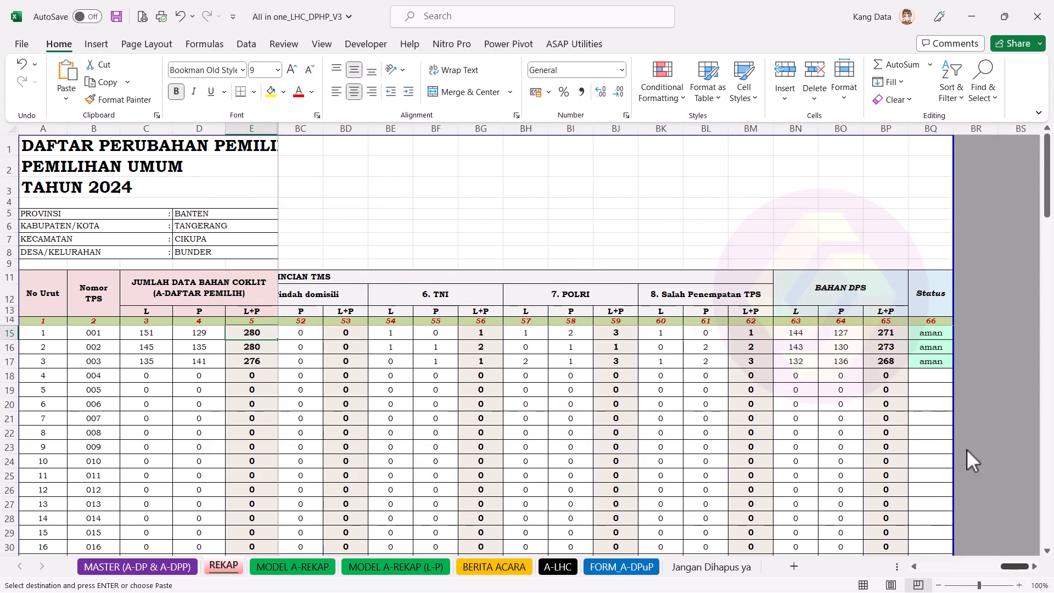
left_click(1035, 566)
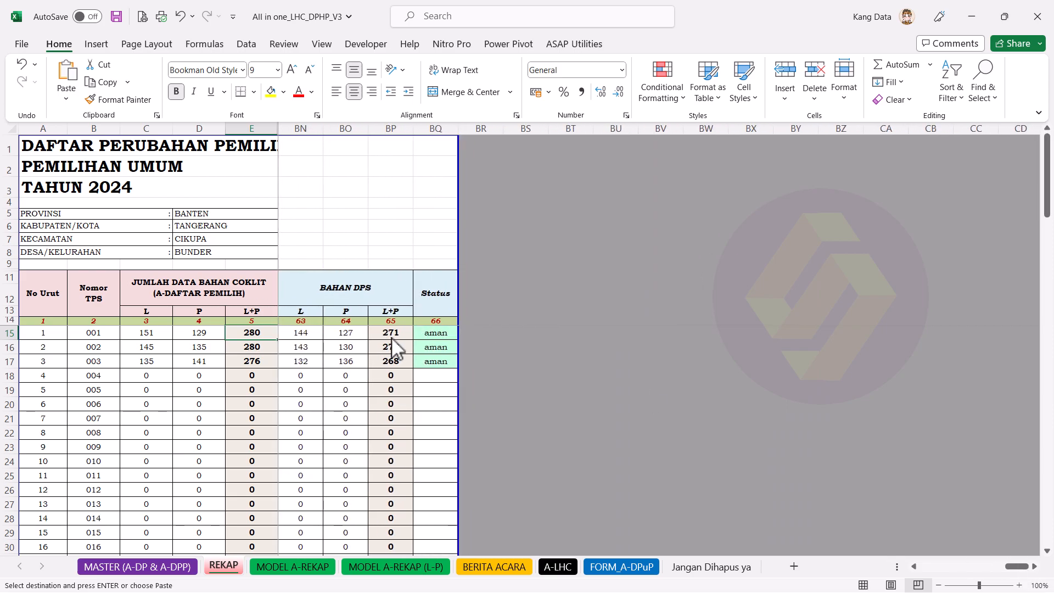
left_click(392, 333)
left_click(454, 332)
left_click(454, 357)
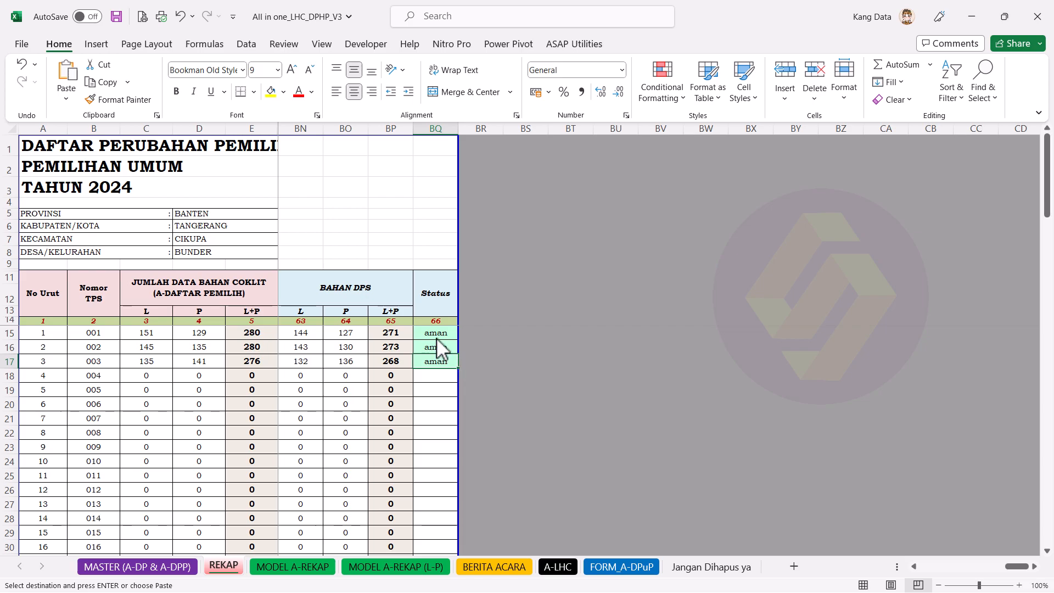
left_click_drag(387, 332, 393, 366)
key("ctrl+v")
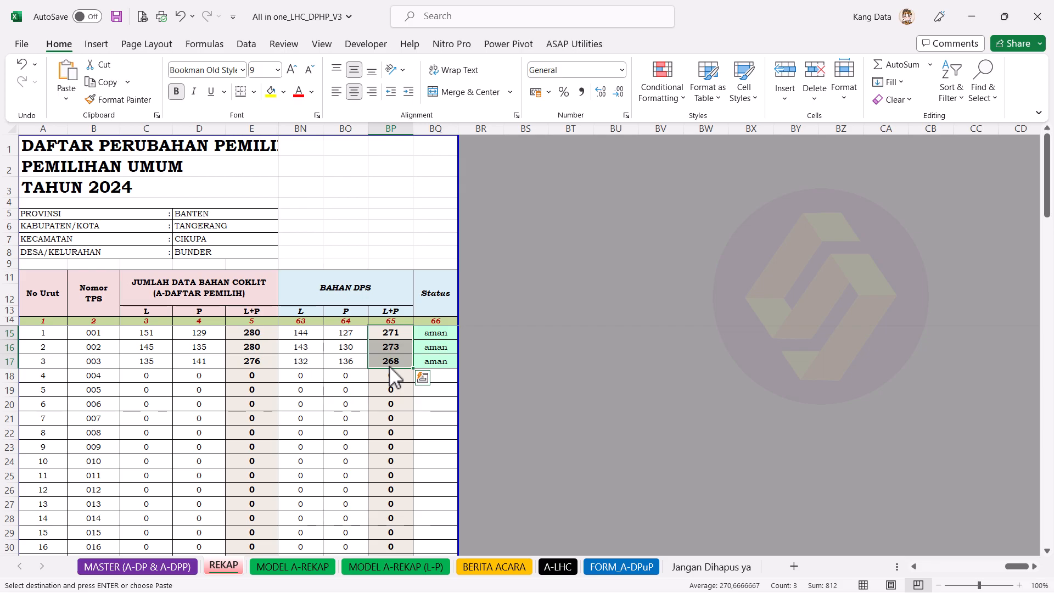
left_click(443, 335)
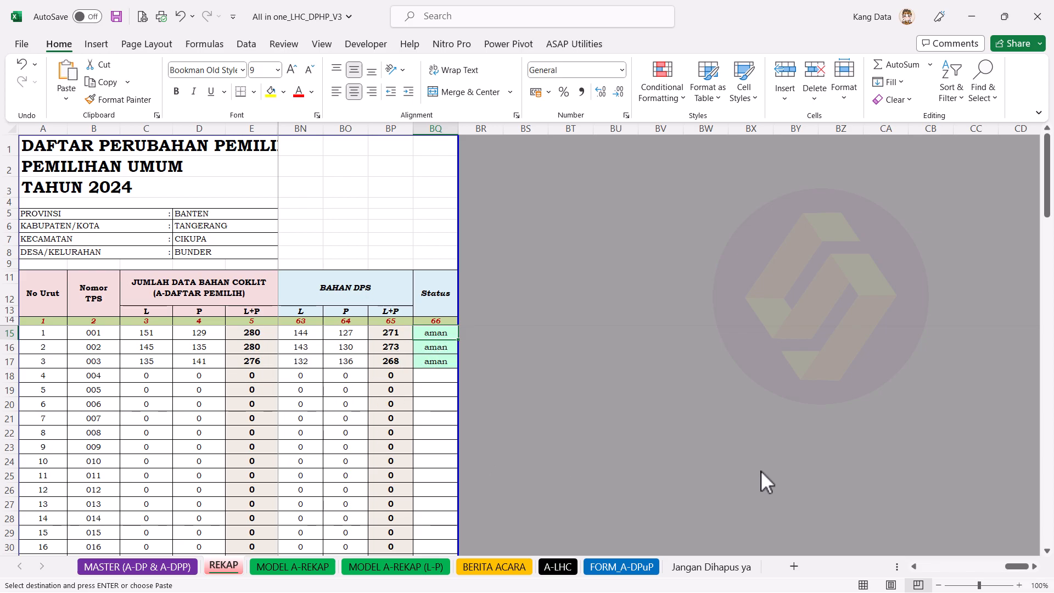
left_click(285, 567)
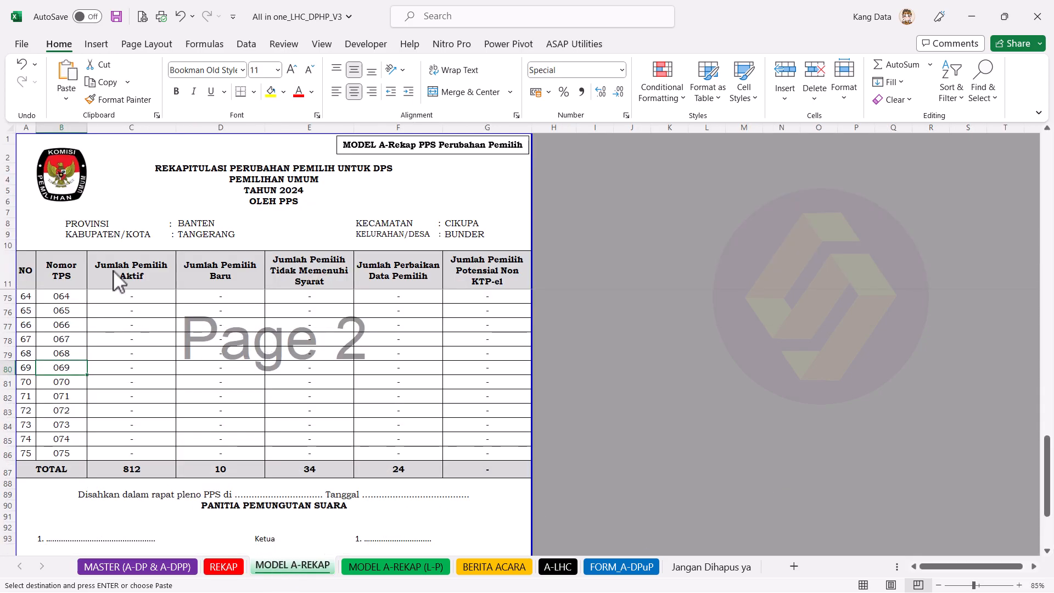
Step: Delete rows 15–86 (empty TPS 004–075) so TOTAL sits right under TPS 003
left_click_drag(114, 271, 114, 308)
left_click(197, 395)
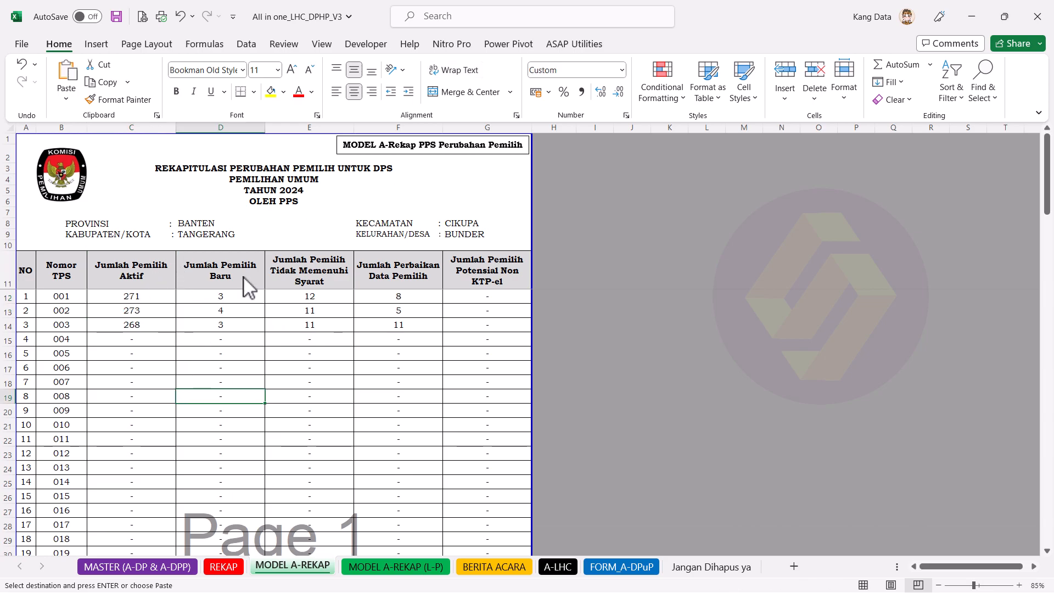
scroll(302, 387, "down", 6)
scroll(303, 387, "down", 19)
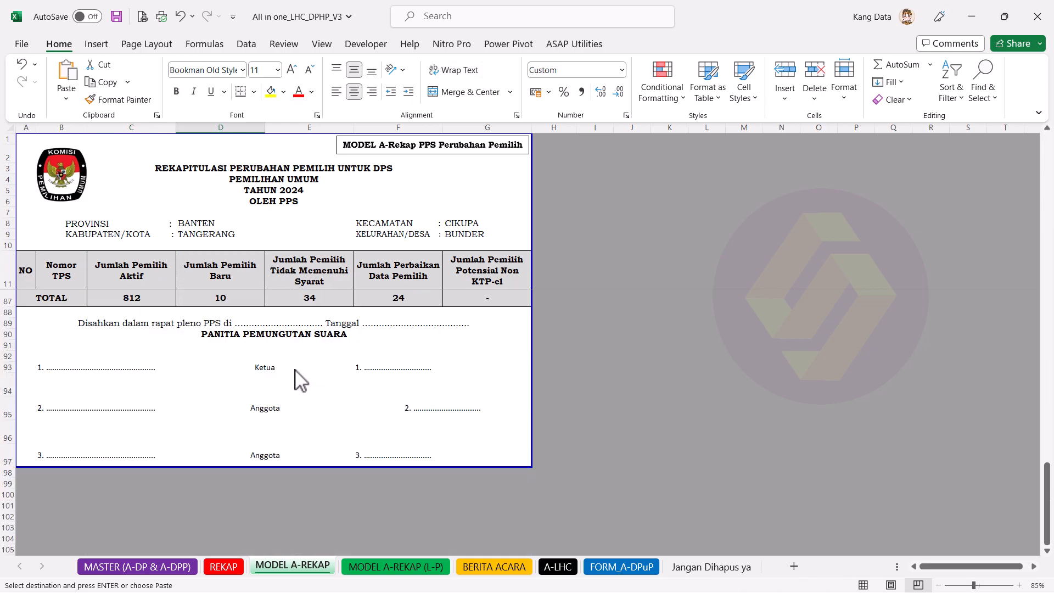
scroll(318, 384, "up", 1)
scroll(104, 473, "up", 4)
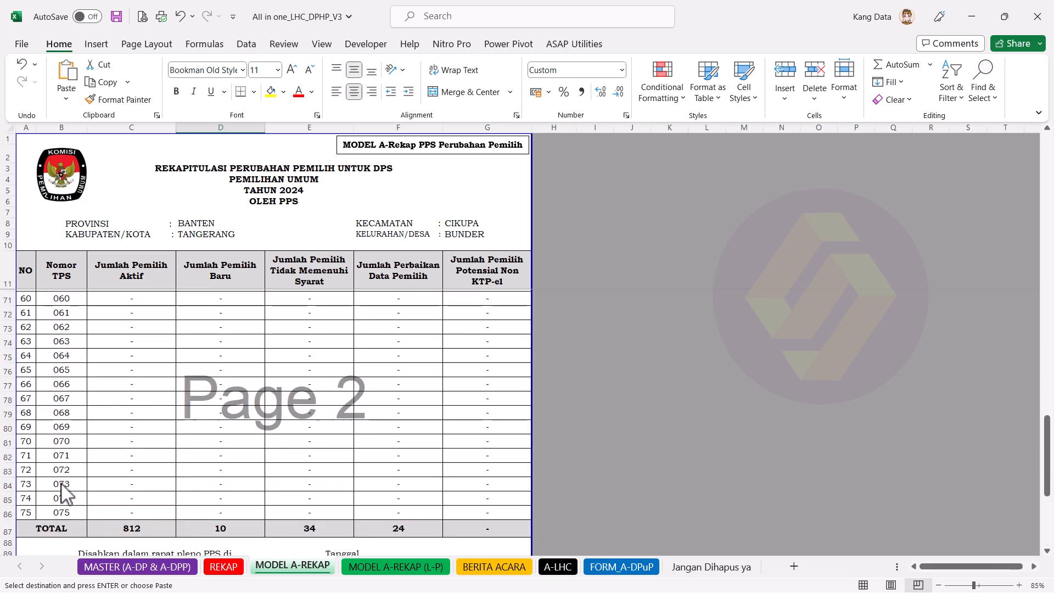
scroll(63, 486, "up", 1)
left_click_drag(3, 541, 34, 335)
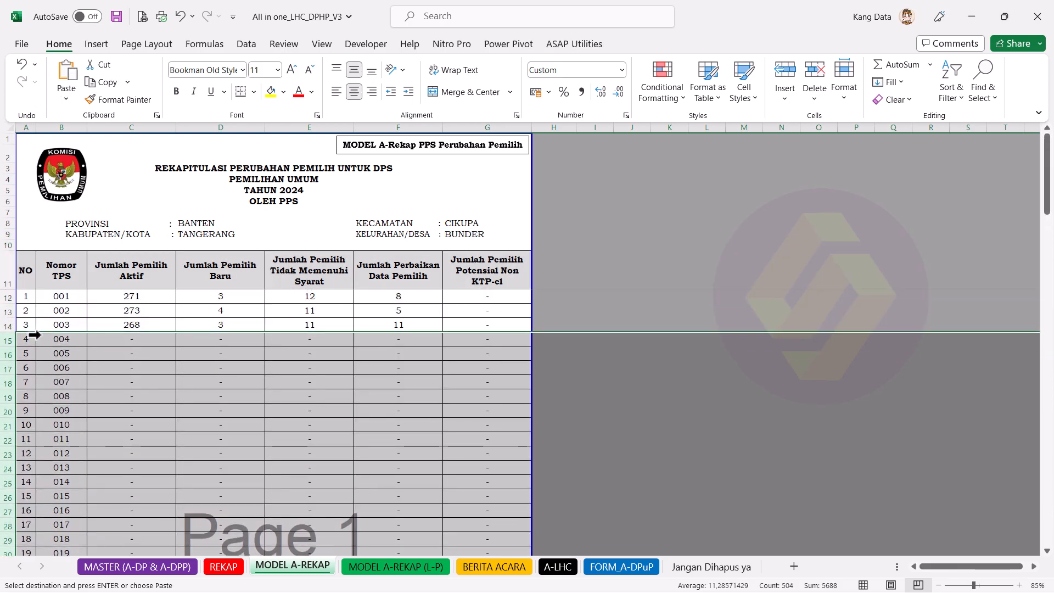
right_click(66, 358)
left_click(140, 148)
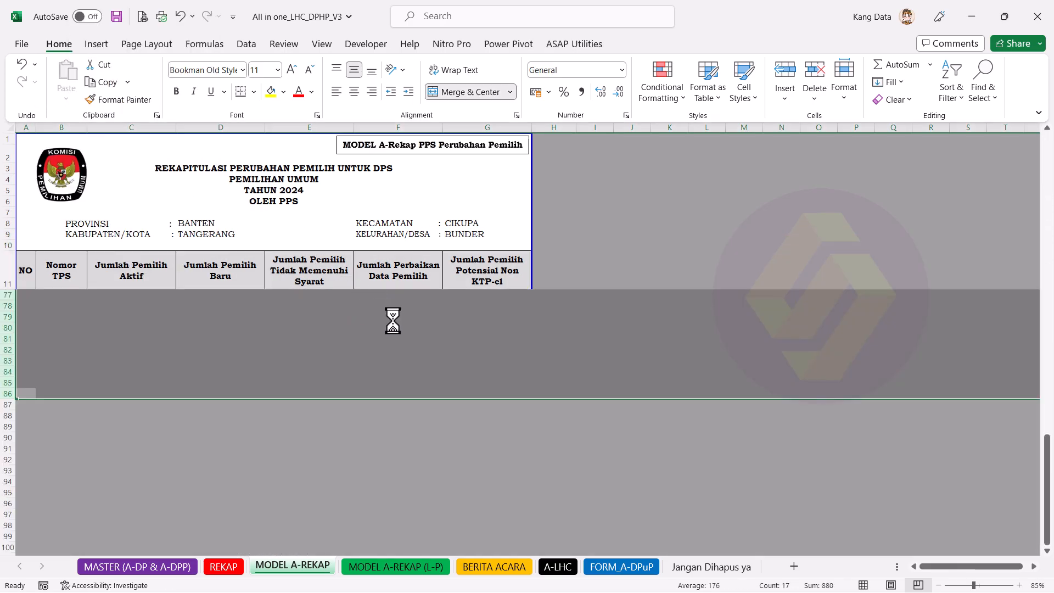
left_click_drag(300, 277, 295, 312)
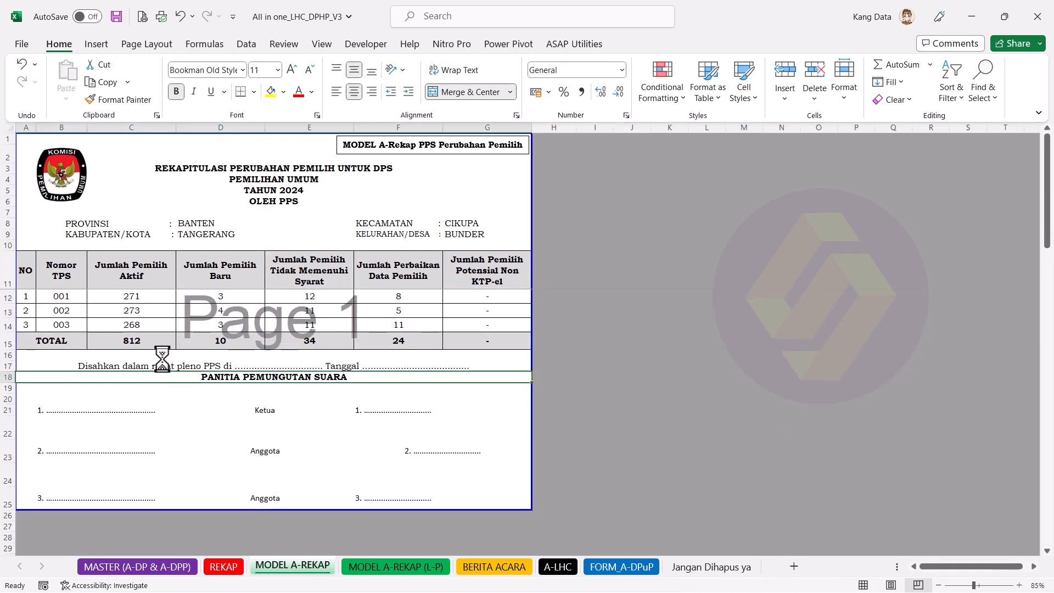
left_click(126, 324)
Step: Delete the empty TPS rows from the REKAP sheet
left_click(230, 569)
scroll(66, 404, "up", 1)
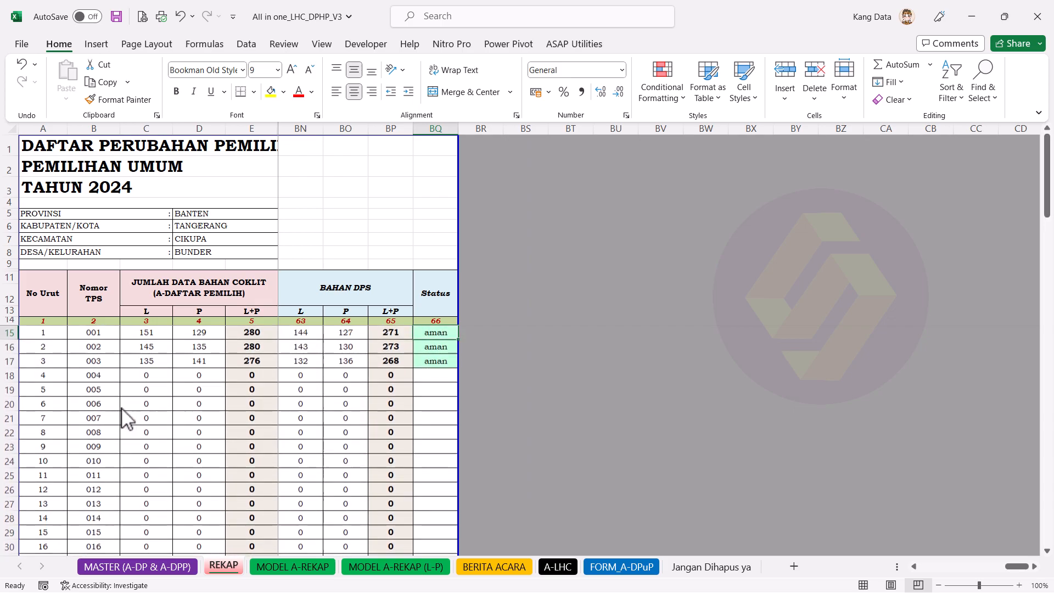
left_click_drag(9, 376, 50, 517)
right_click(68, 446)
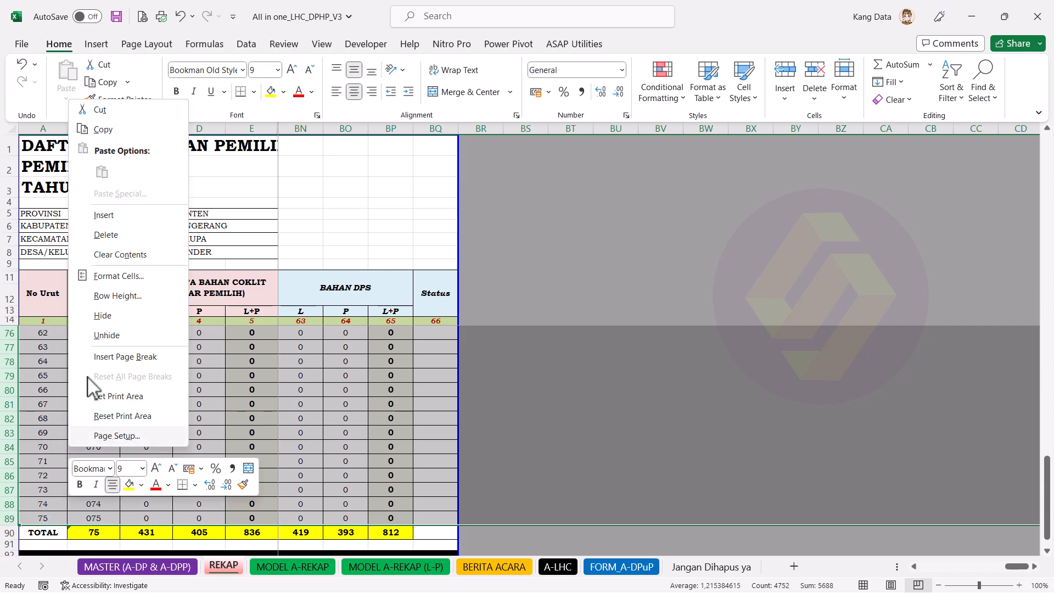
left_click(144, 237)
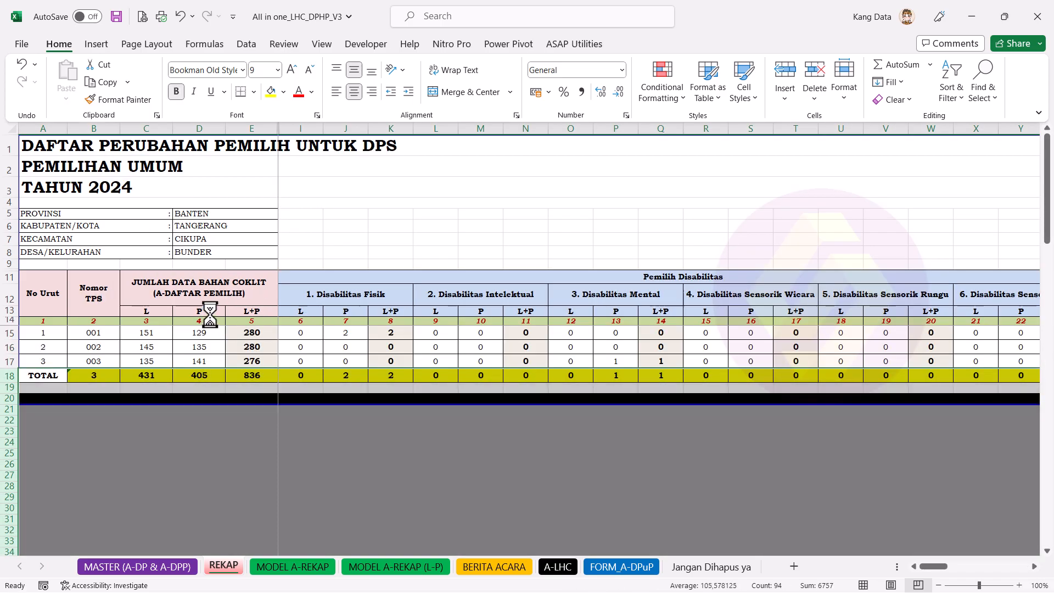
left_click_drag(211, 313, 200, 350)
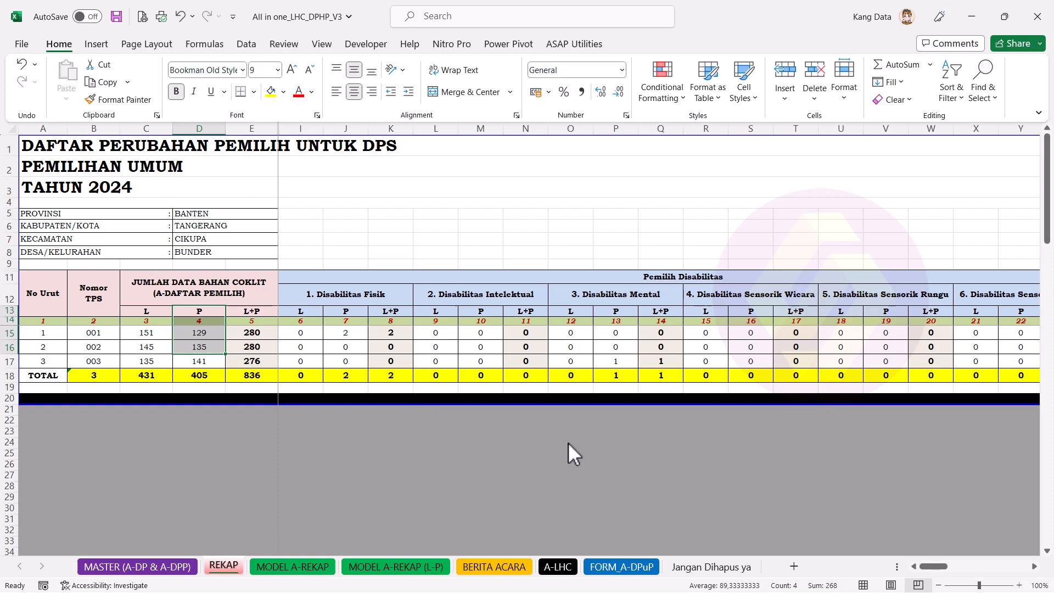
Step: On MODEL A-REKAP (L-P), delete the unused #REF! rows below TPS 003
left_click(320, 568)
left_click(366, 567)
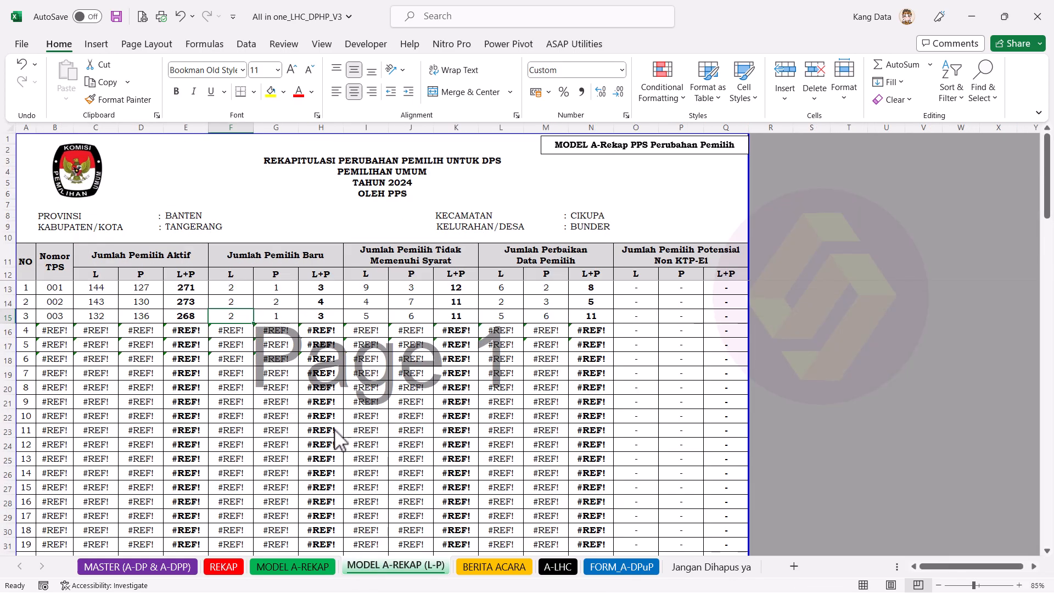
left_click_drag(7, 332, 47, 515)
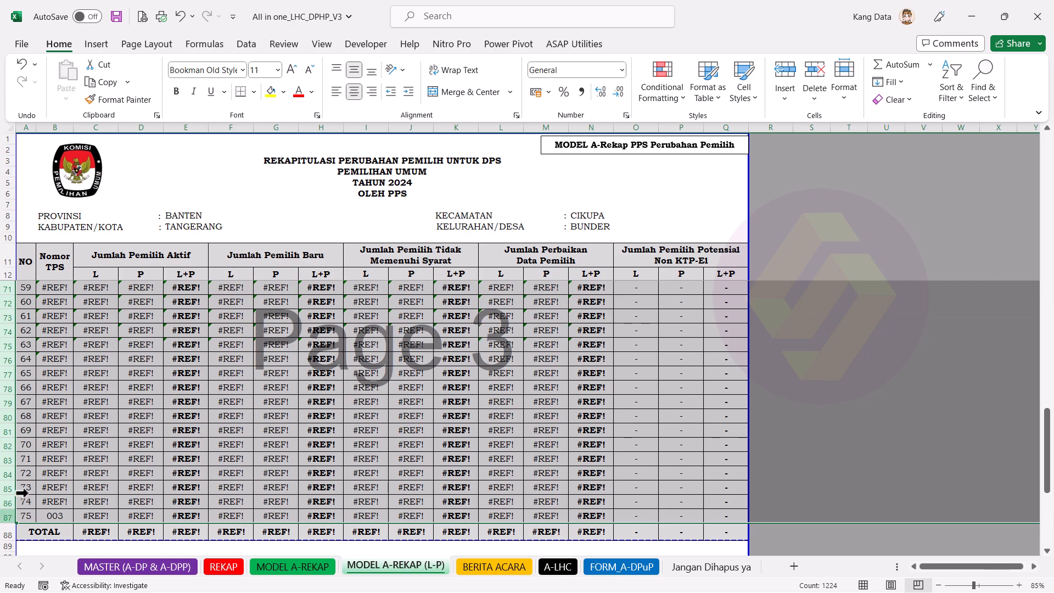
right_click(70, 446)
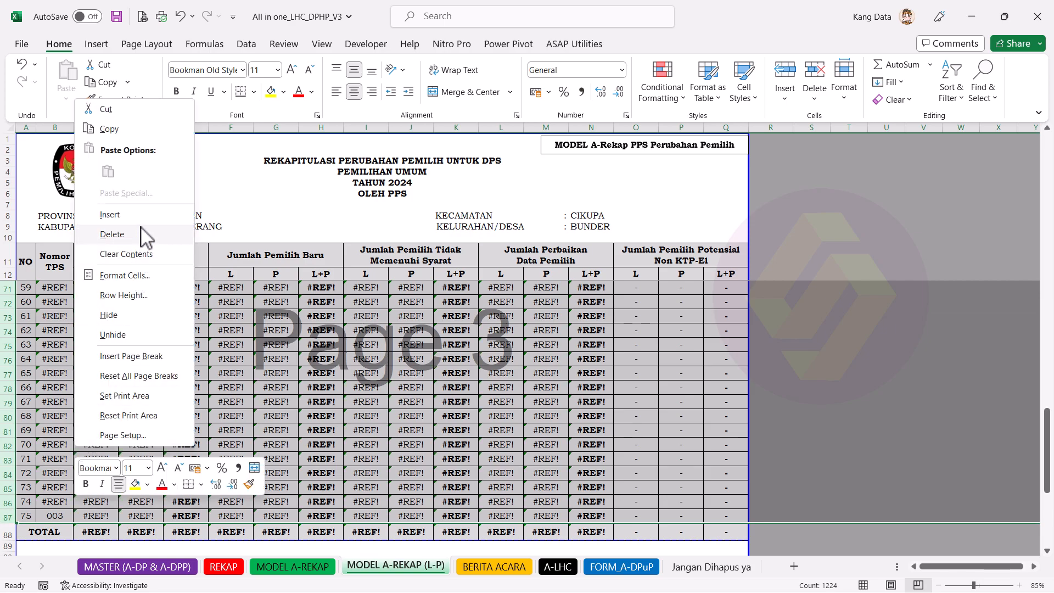
left_click(112, 235)
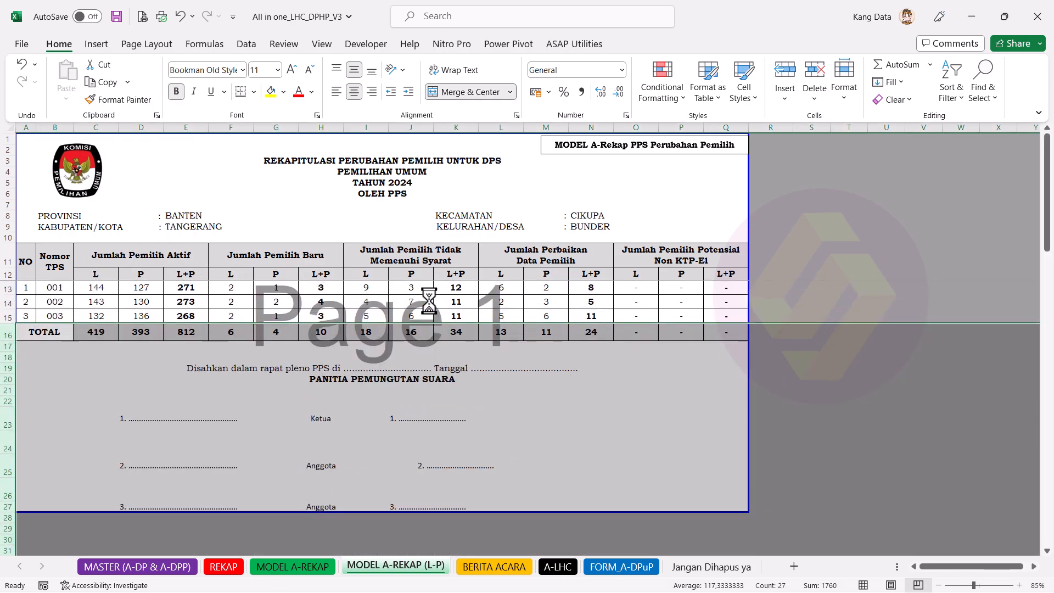
left_click(399, 288)
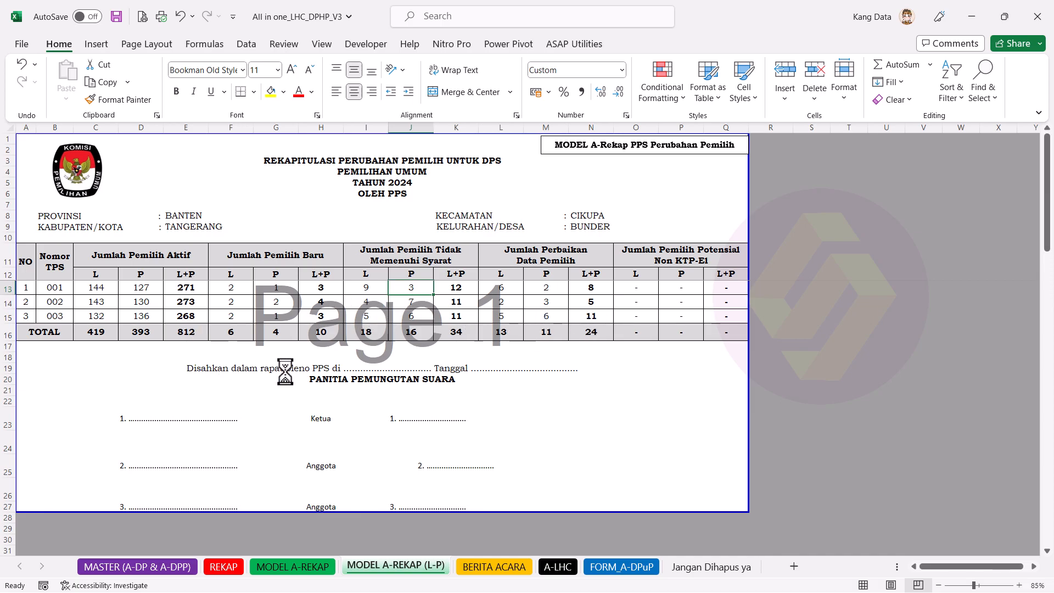
Step: Check the BERITA ACARA recap: 3 TPS, 812 active, 10 new, 34 ineligible, 24 corrected voters
left_click(483, 569)
scroll(338, 456, "up", 6)
scroll(338, 456, "down", 4)
left_click(75, 273)
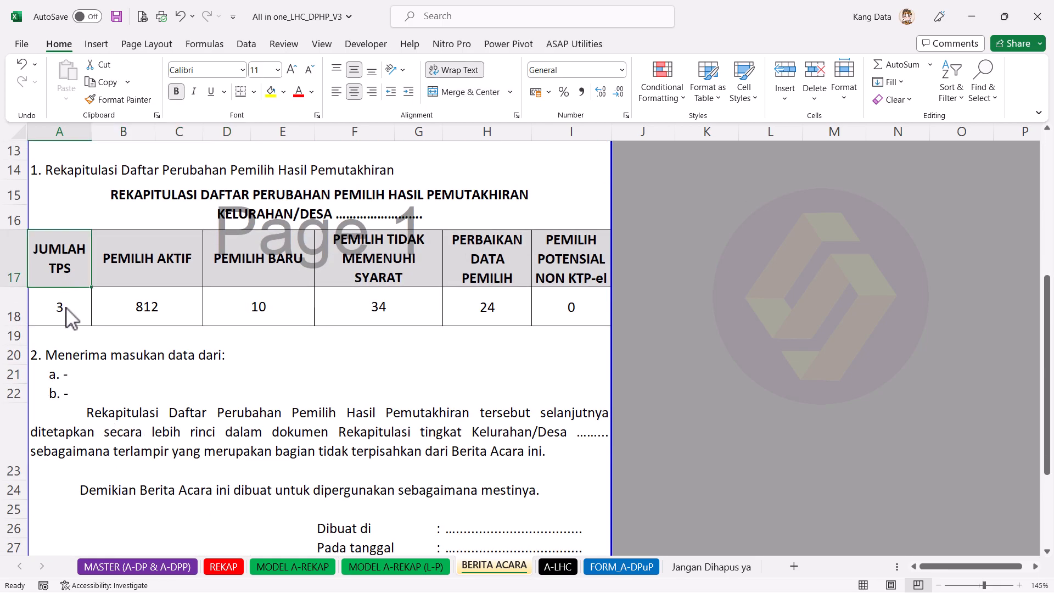
left_click(67, 310)
left_click_drag(67, 321, 553, 314)
left_click(539, 429)
Step: Review the signature lines below the BERITA ACARA recap
scroll(480, 431, "down", 4)
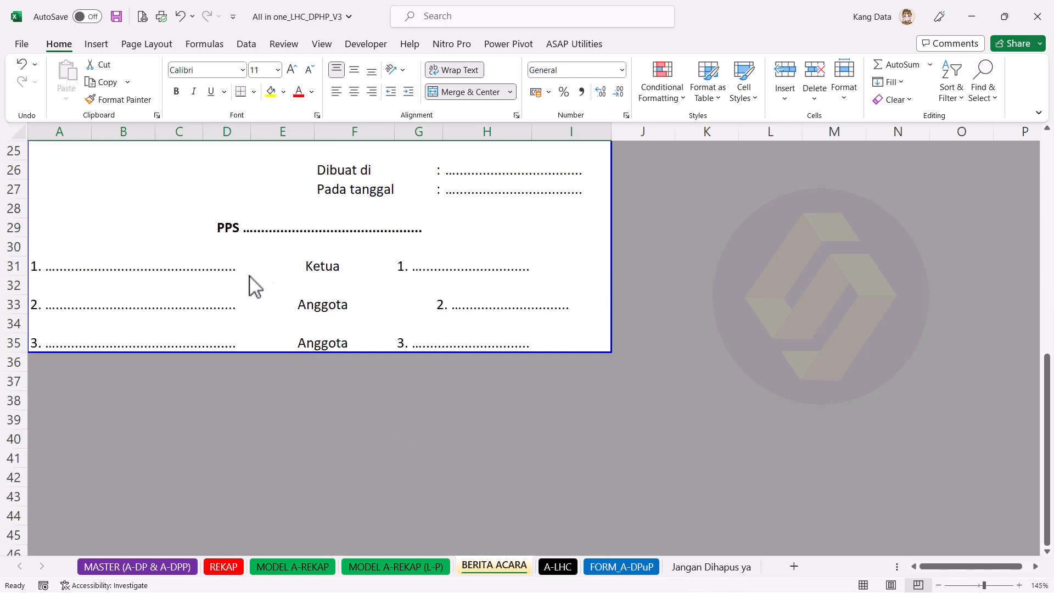
left_click(214, 269)
scroll(357, 357, "up", 3)
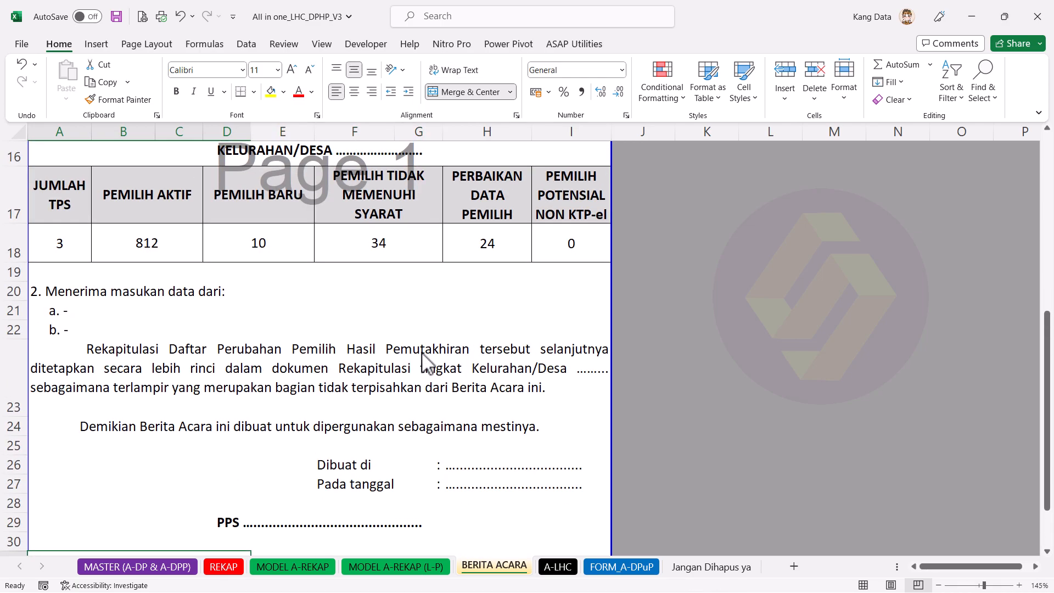
scroll(425, 362, "down", 2)
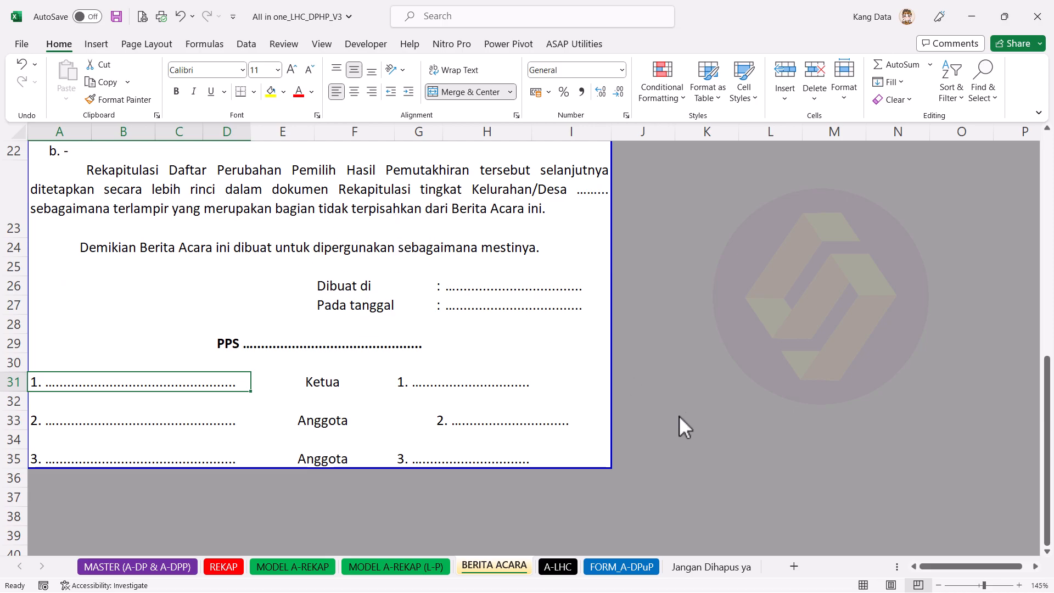
scroll(560, 420, "up", 3)
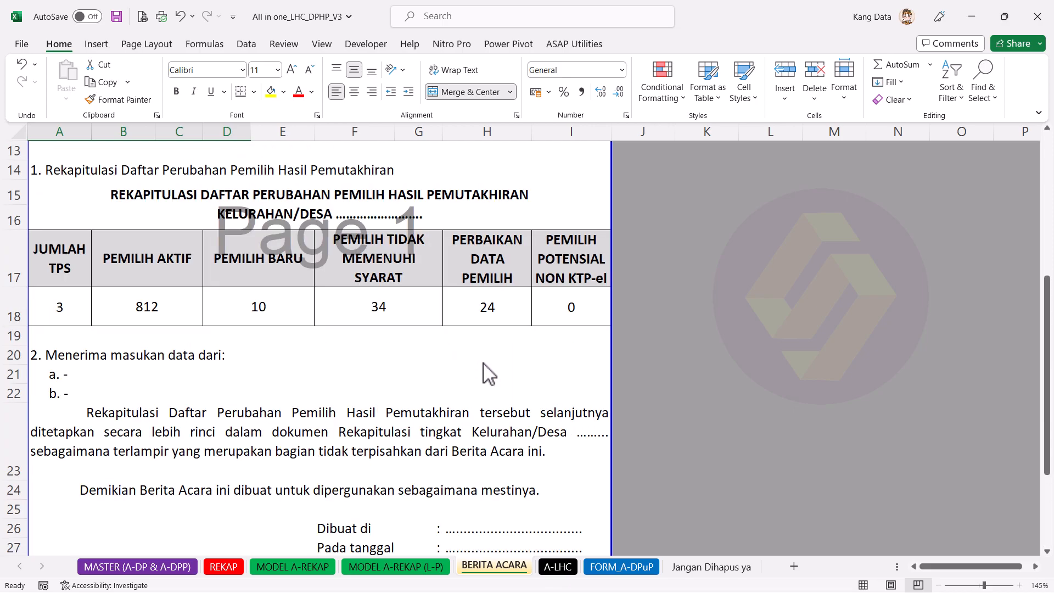
Step: Set the A-LHC input panel to TPS 001 with 4 leftover stickers
left_click(559, 567)
left_click(576, 218)
left_click(594, 174)
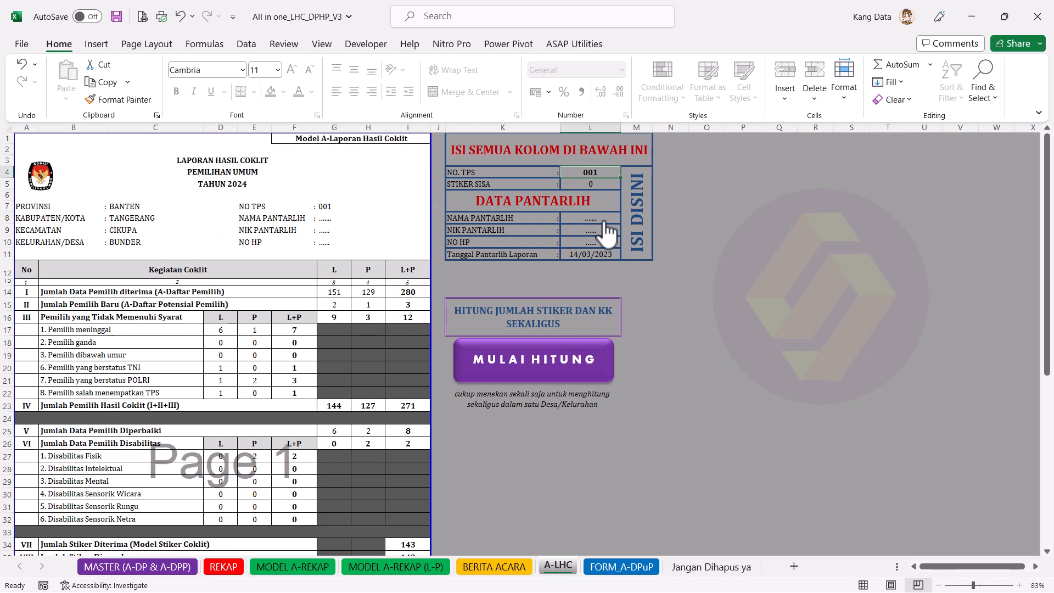
type("1")
key("Return")
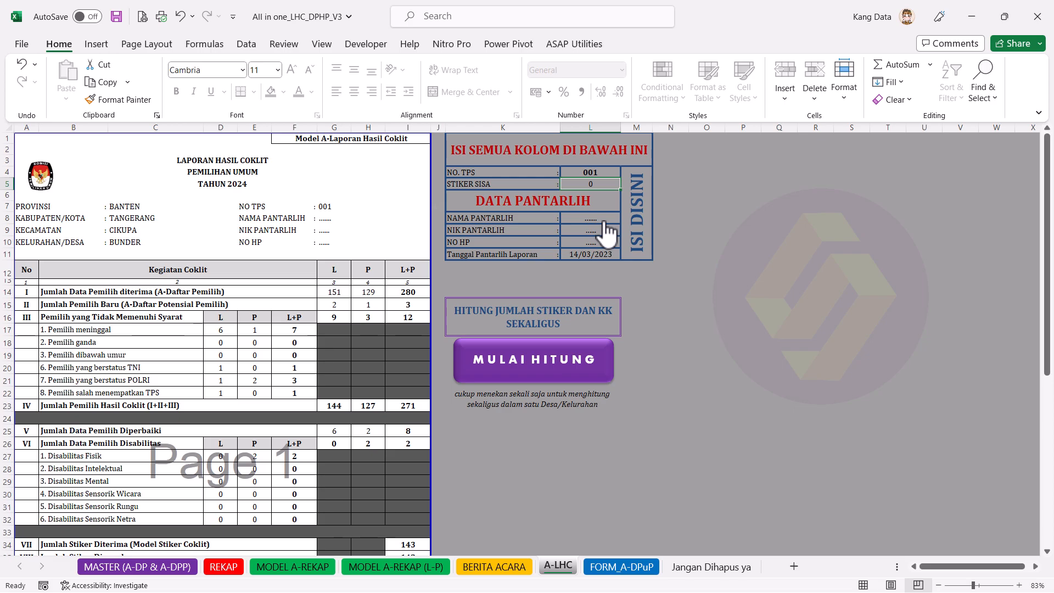
type("4")
key("Return")
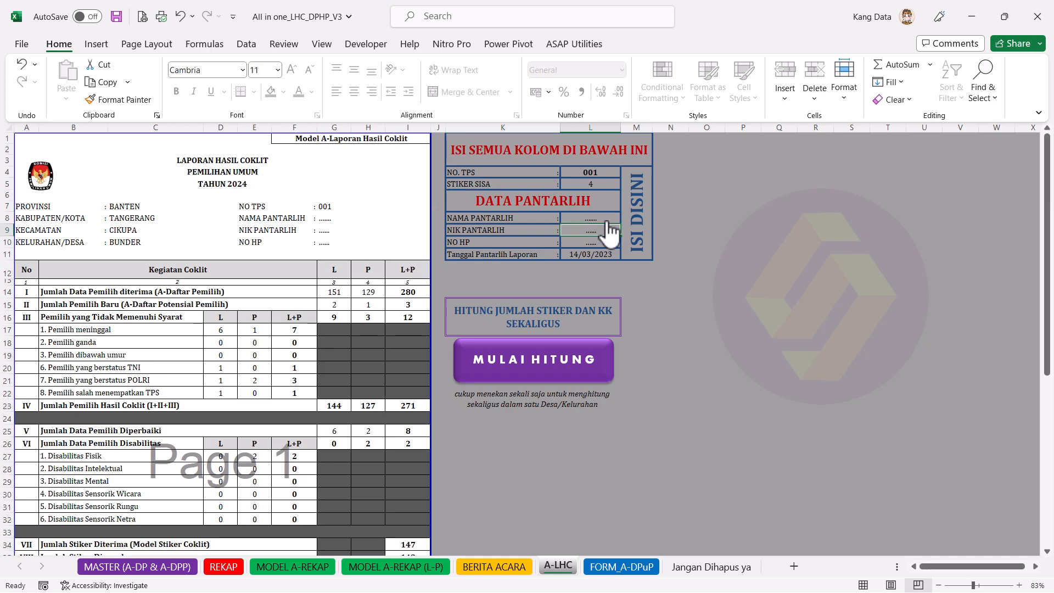
Step: Enter the Pantarlih officer's name, NIK number and phone number
key("Caps_Lock")
key("BackSpace")
key("Caps_Lock")
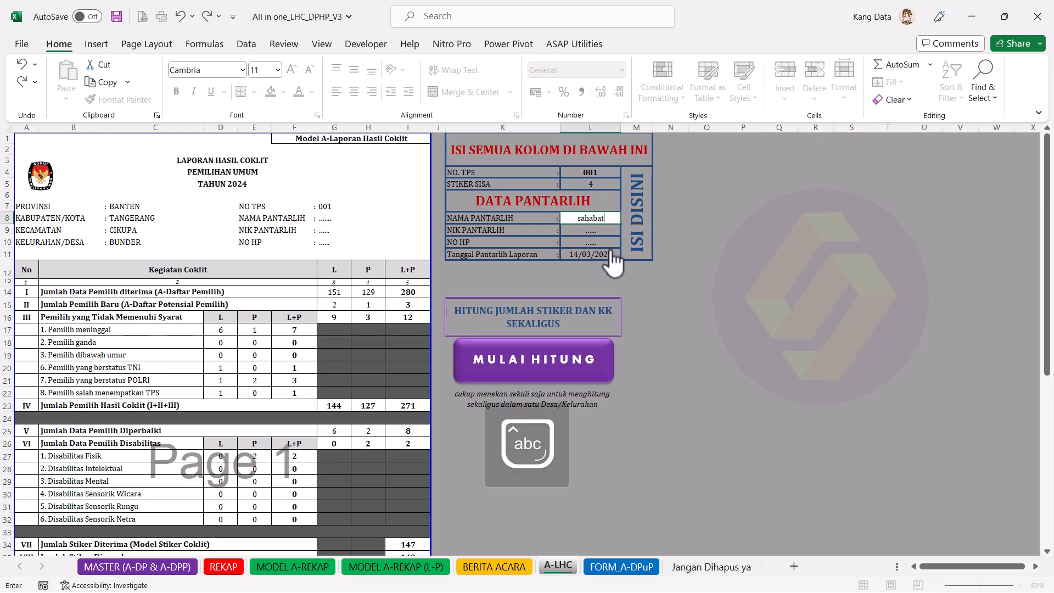
key("Return")
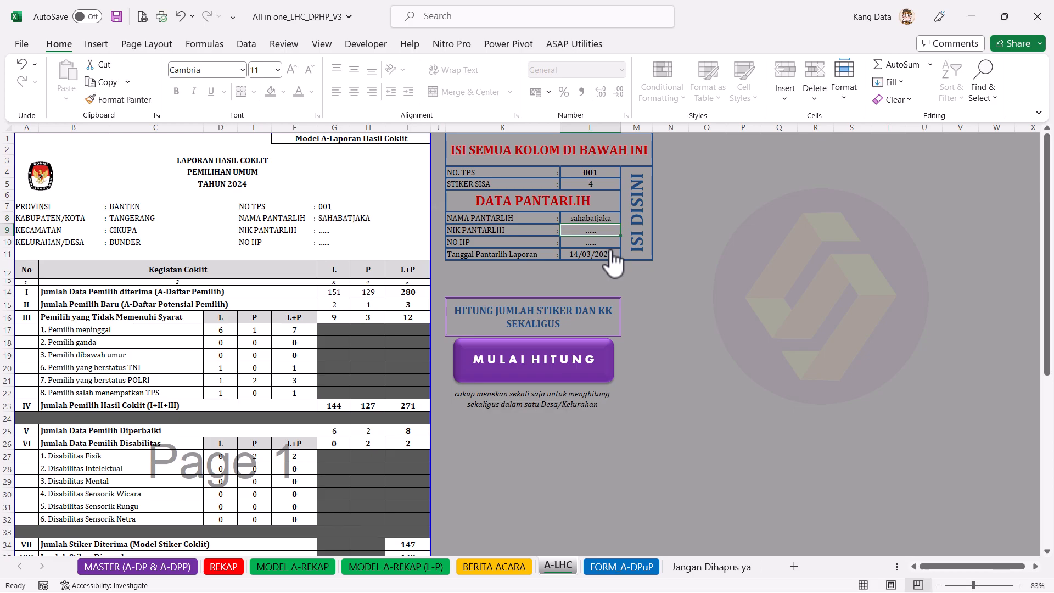
key("Caps_Lock")
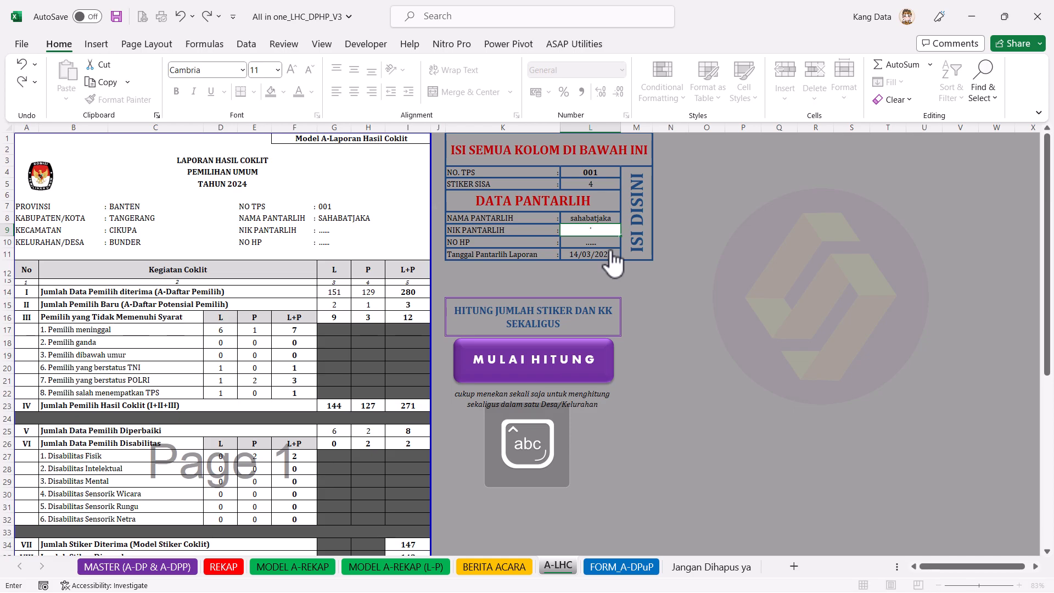
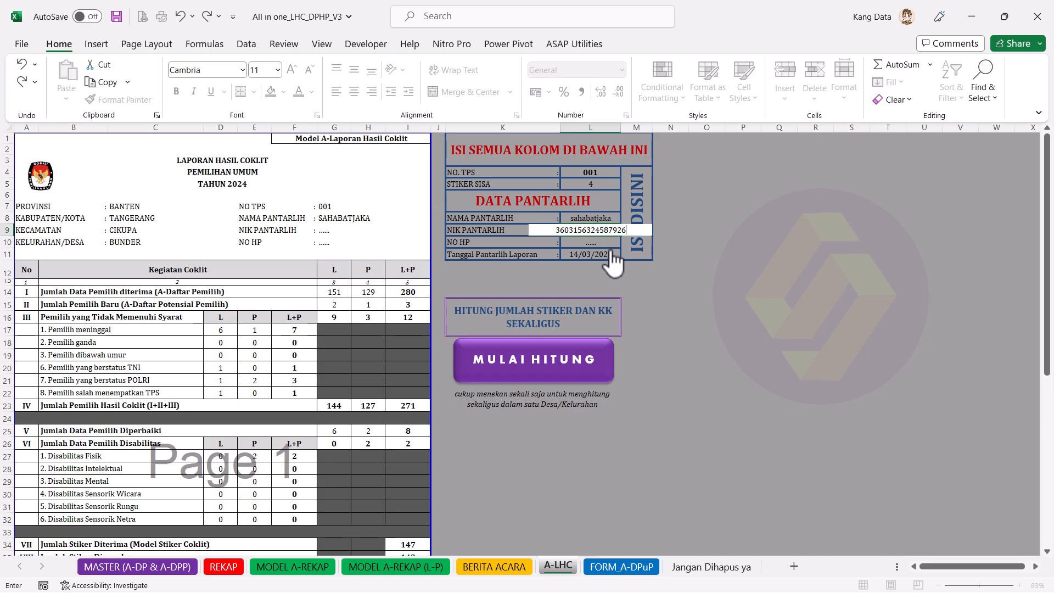
key("Return")
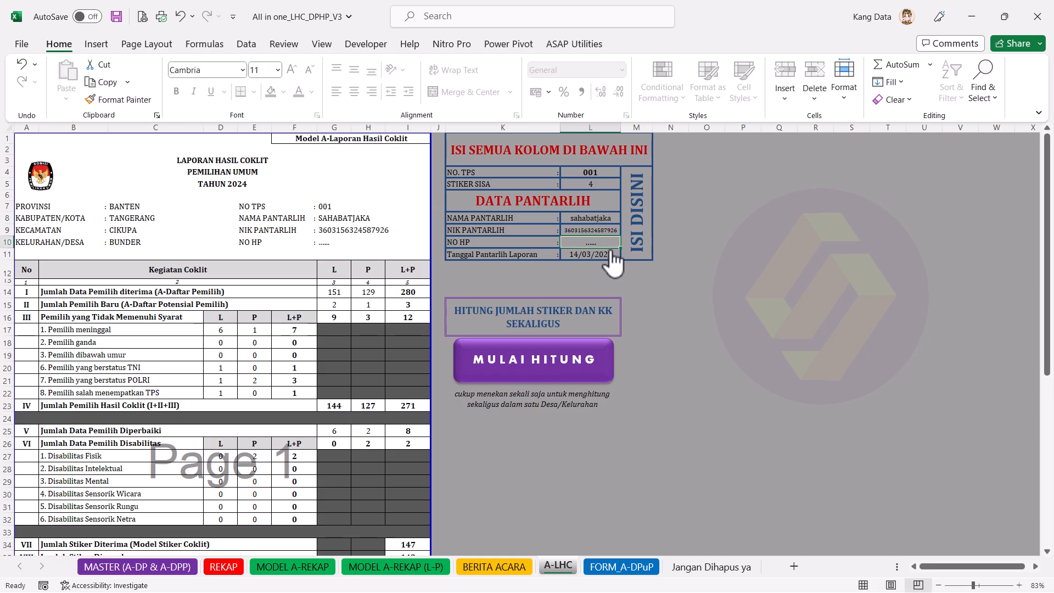
key("Return")
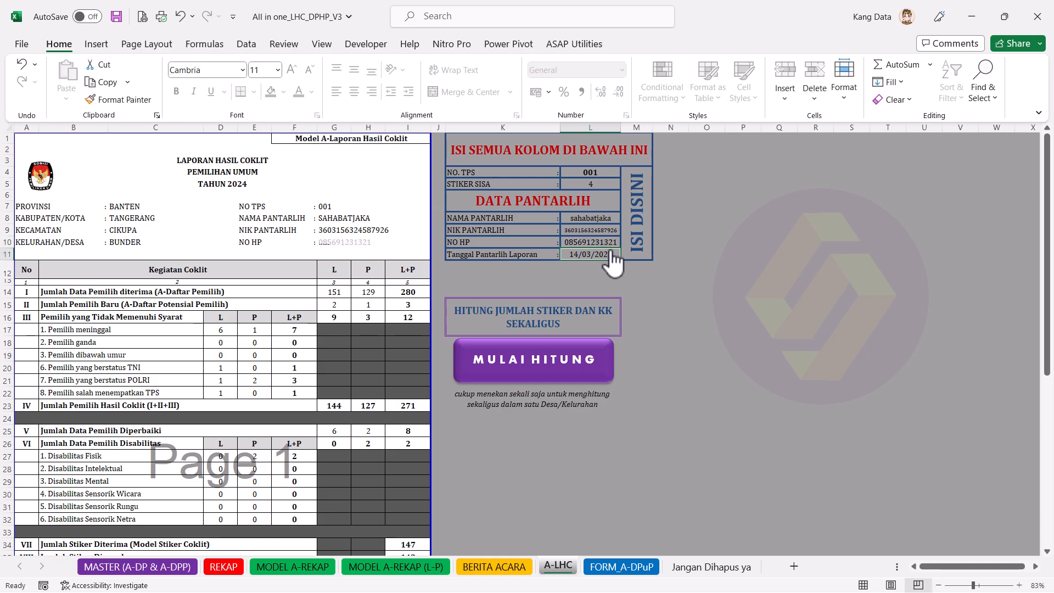
Step: Change the report date to 15/03/2023
double_click(584, 255)
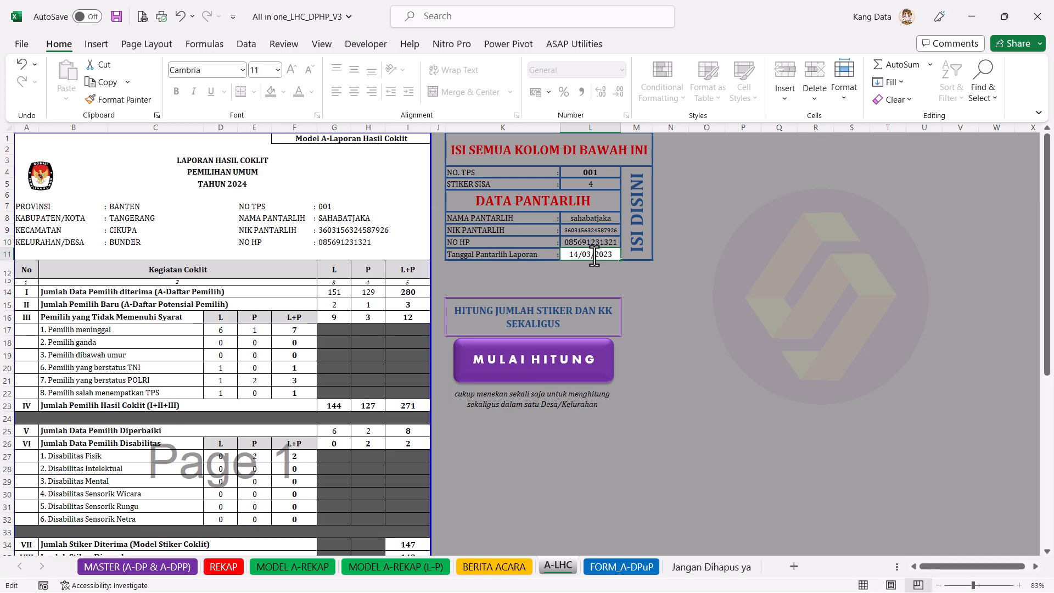
left_click_drag(583, 255, 573, 257)
key("Delete")
type("5")
key("Return")
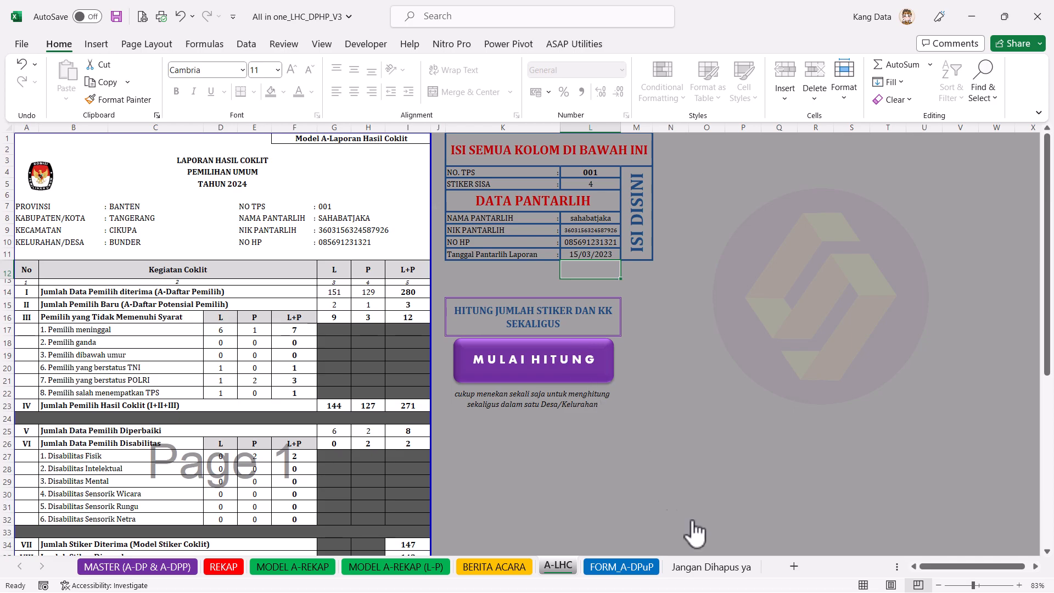
key("super")
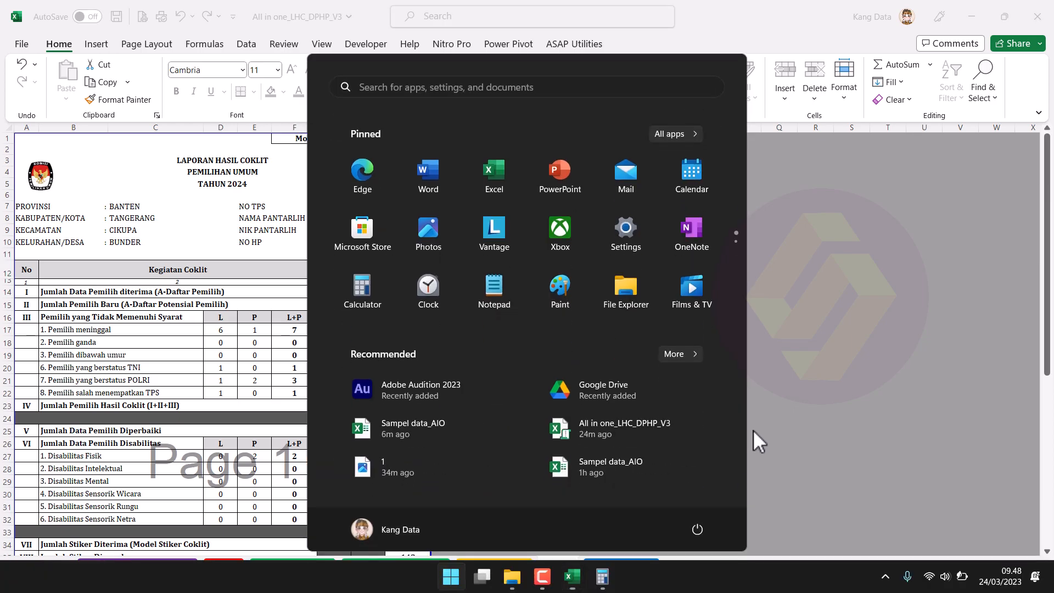
key("Escape")
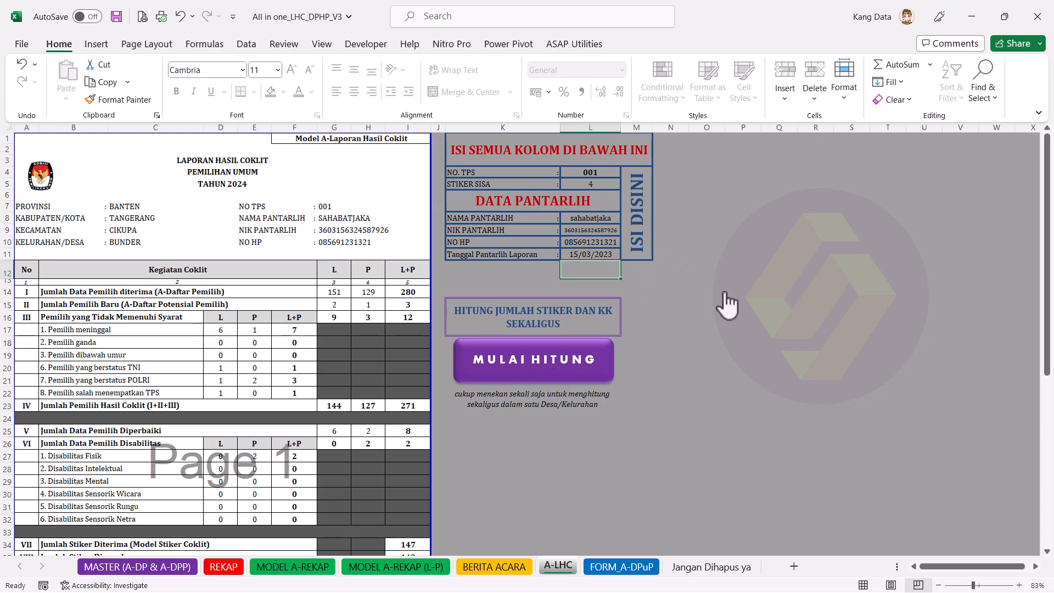
left_click(481, 404)
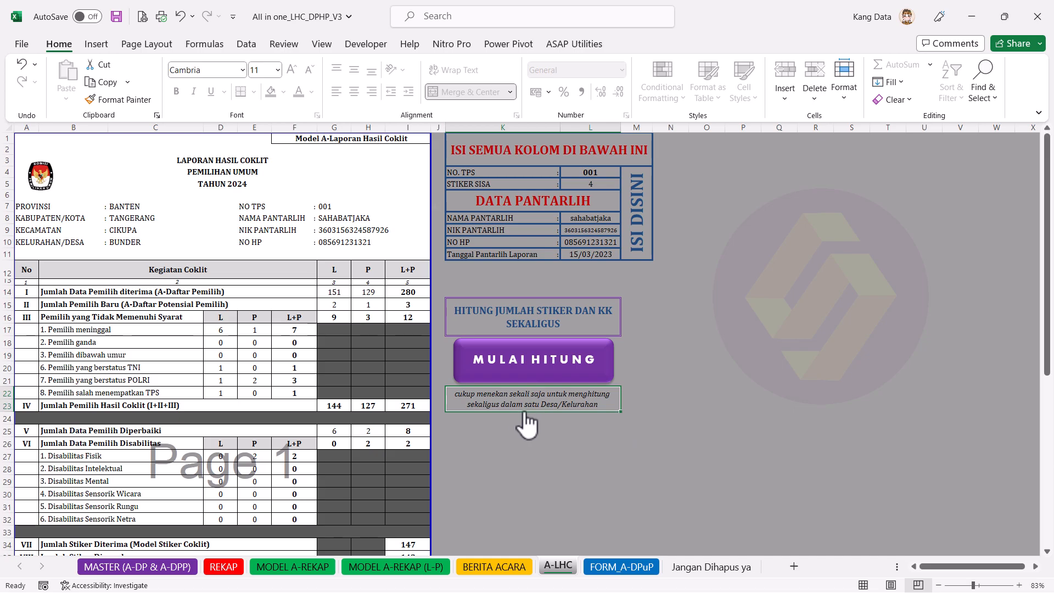
left_click(699, 369)
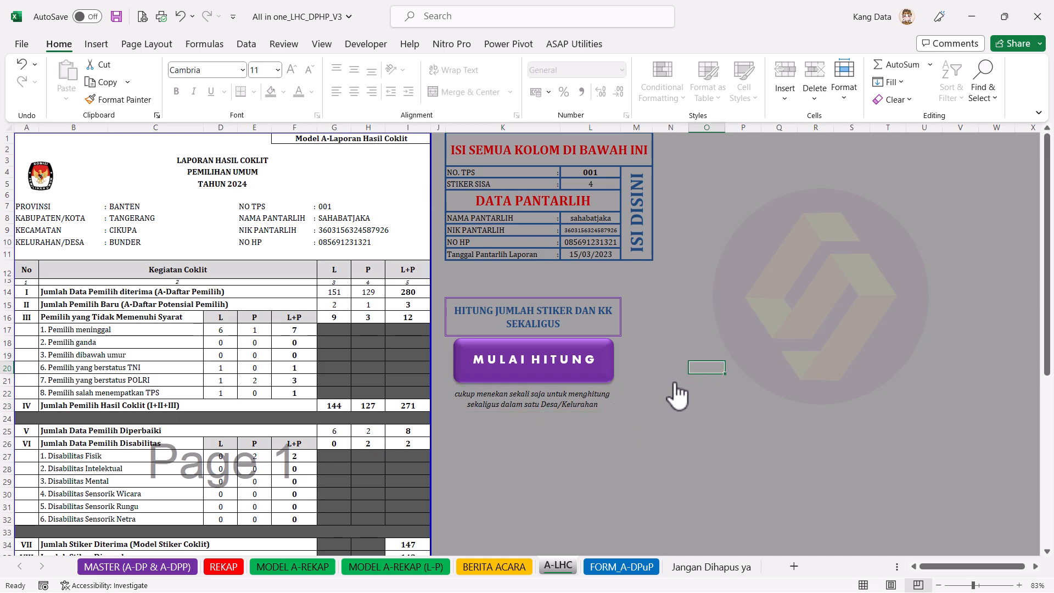
left_click(540, 374)
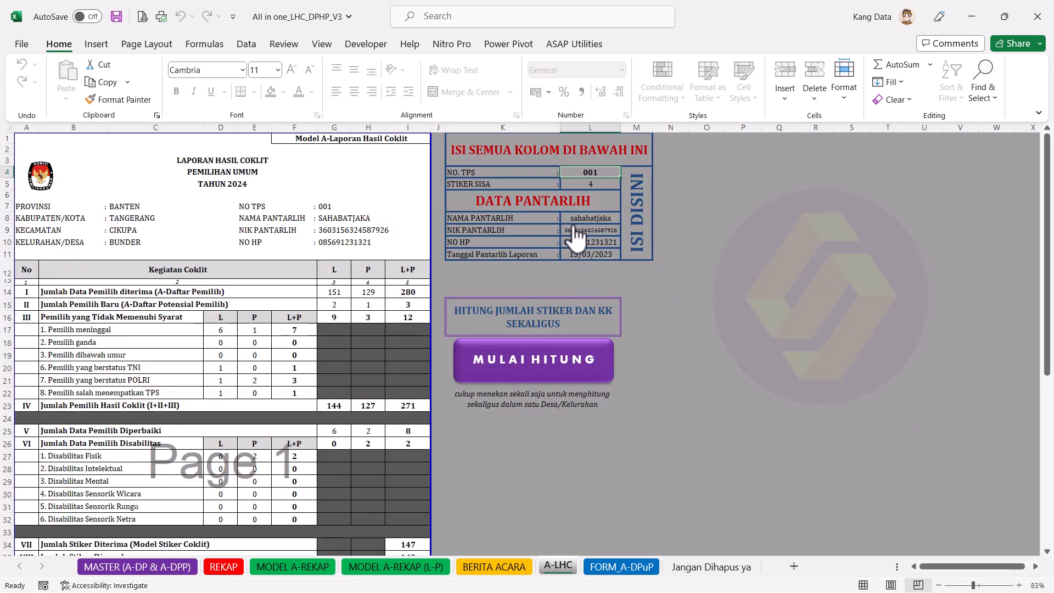
scroll(347, 382, "down", 2)
scroll(347, 382, "down", 4)
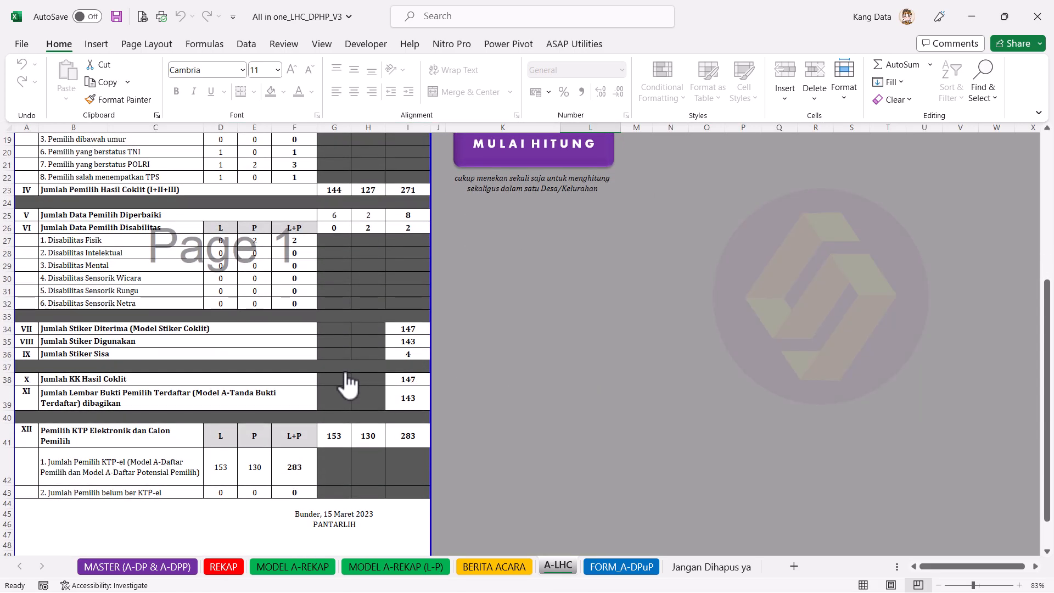
left_click(419, 356)
left_click(418, 343)
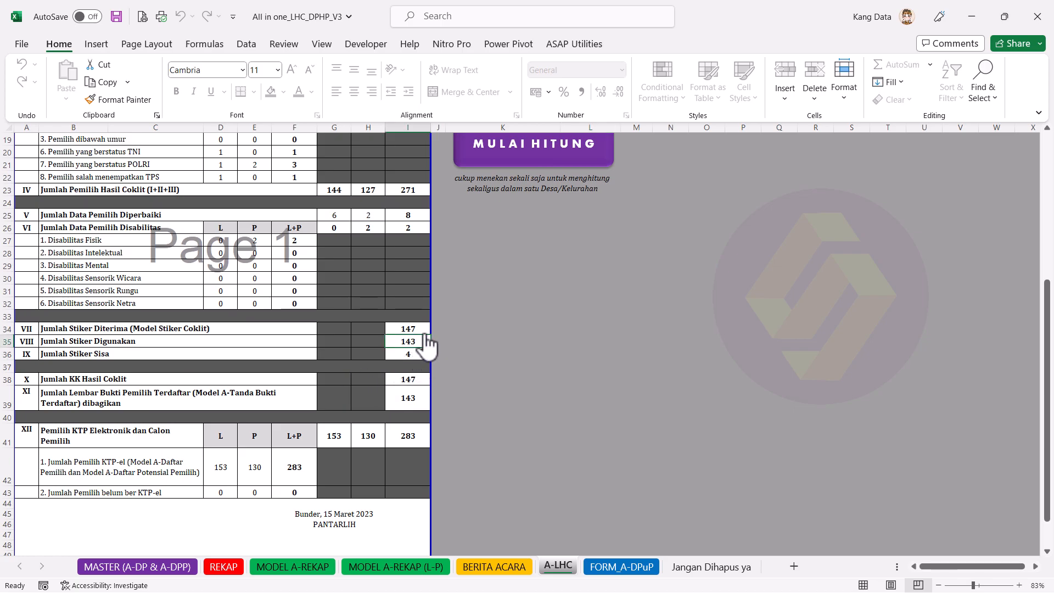
left_click(426, 331)
left_click(427, 343)
left_click(426, 355)
left_click(424, 380)
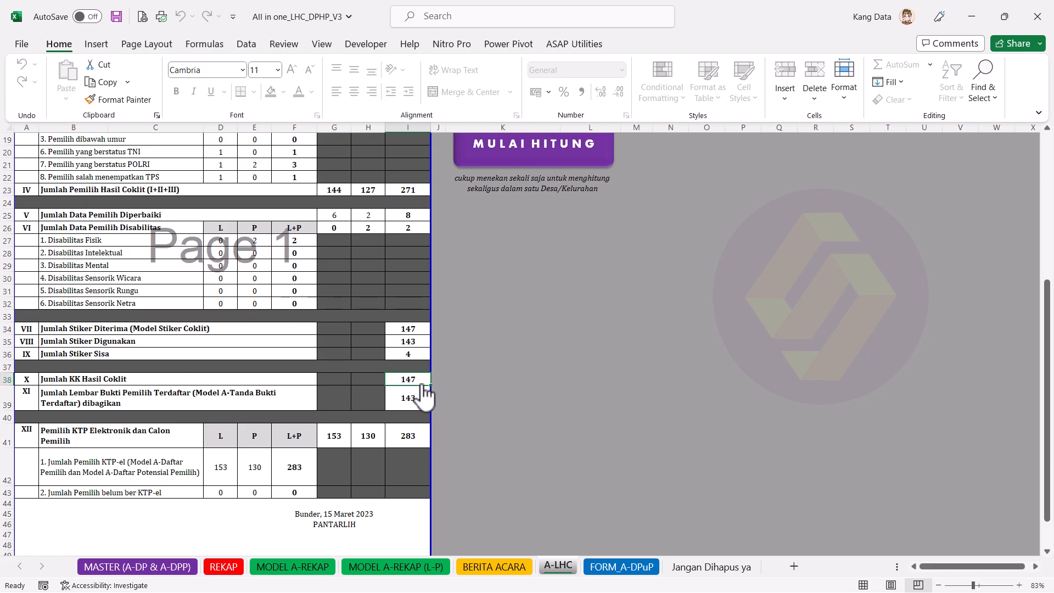
left_click(423, 341)
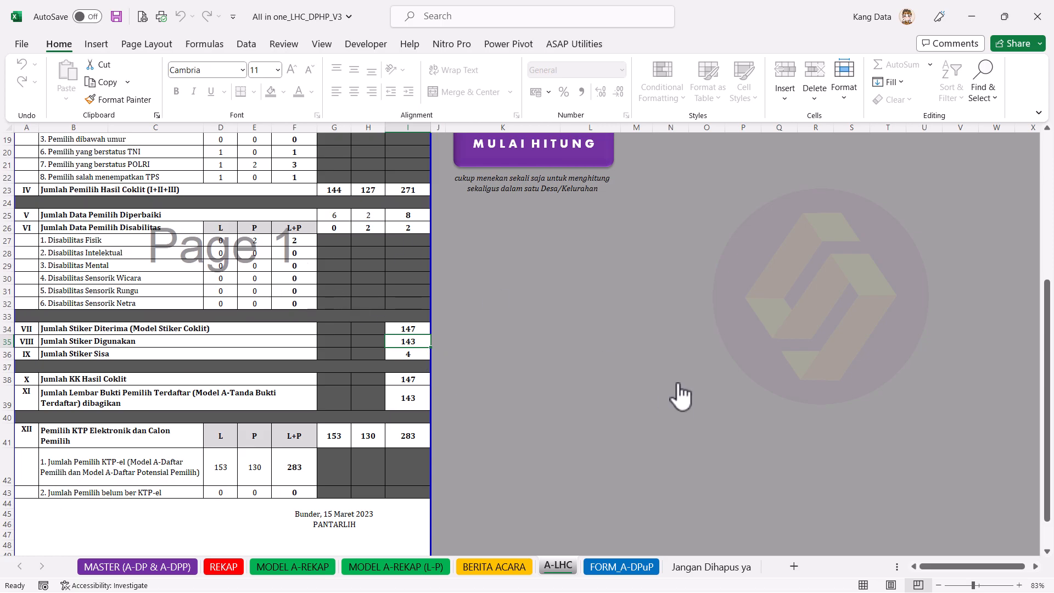
left_click(409, 330)
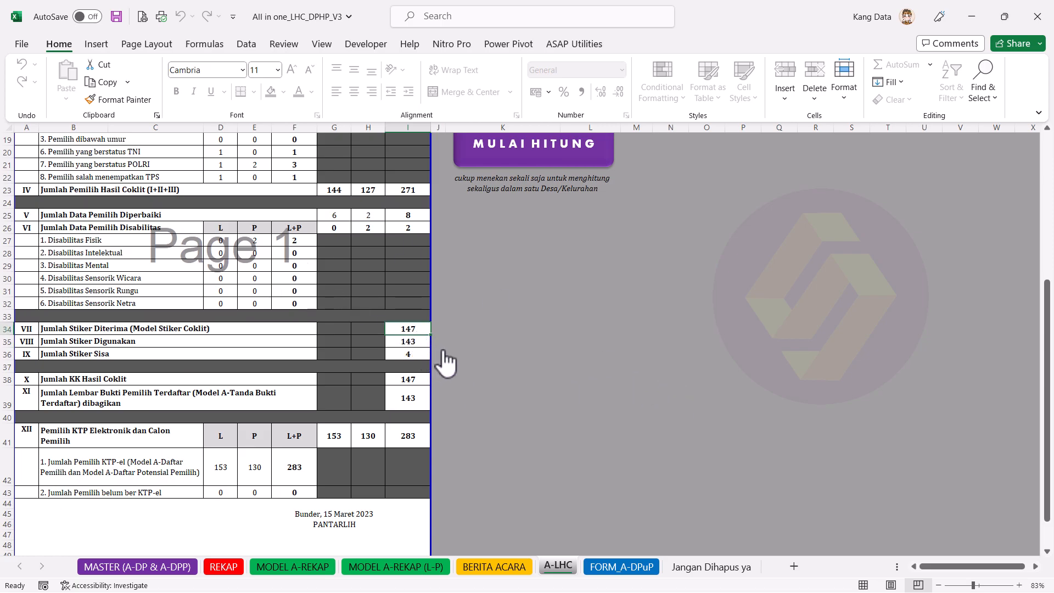
left_click(420, 380)
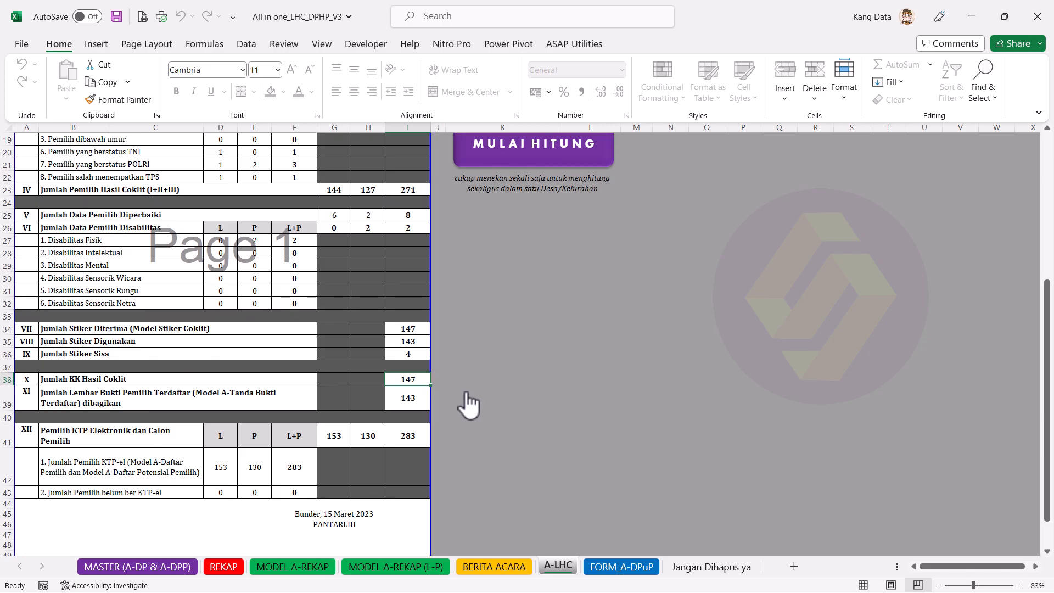
left_click(415, 355)
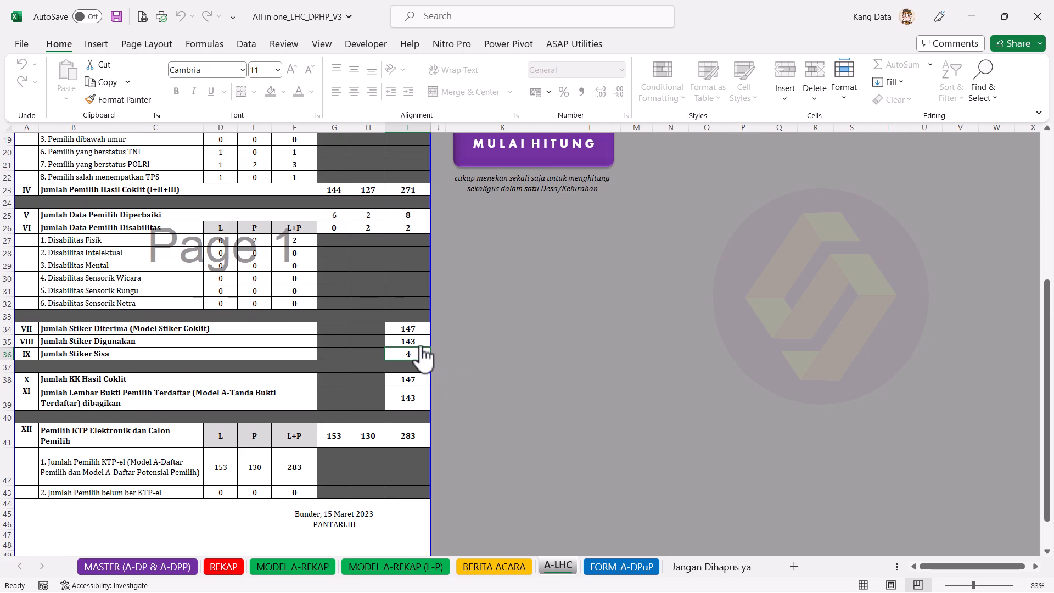
left_click(419, 342)
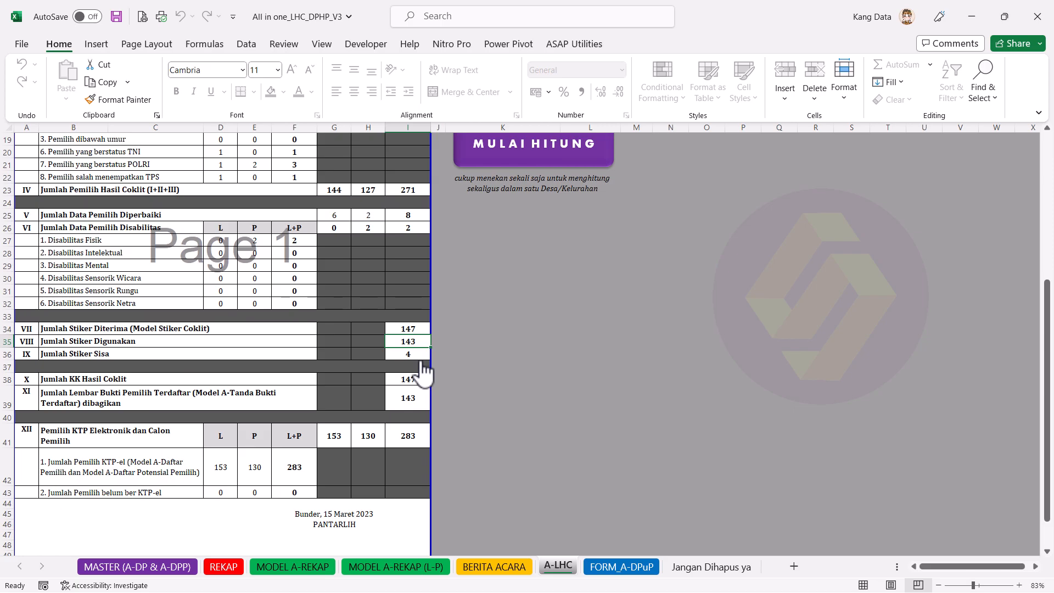
scroll(558, 400, "up", 6)
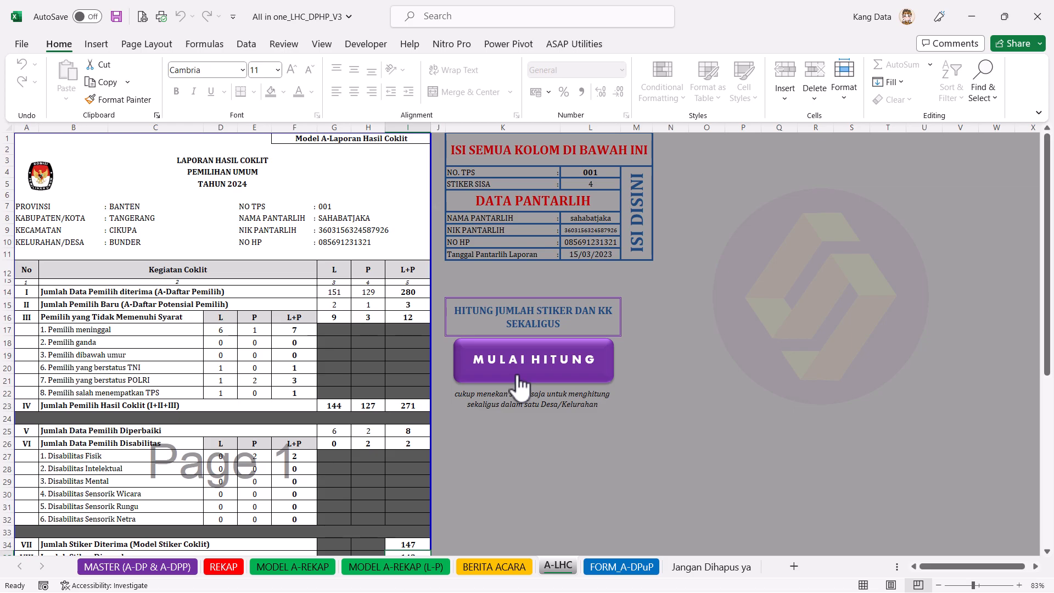
scroll(518, 386, "down", 6)
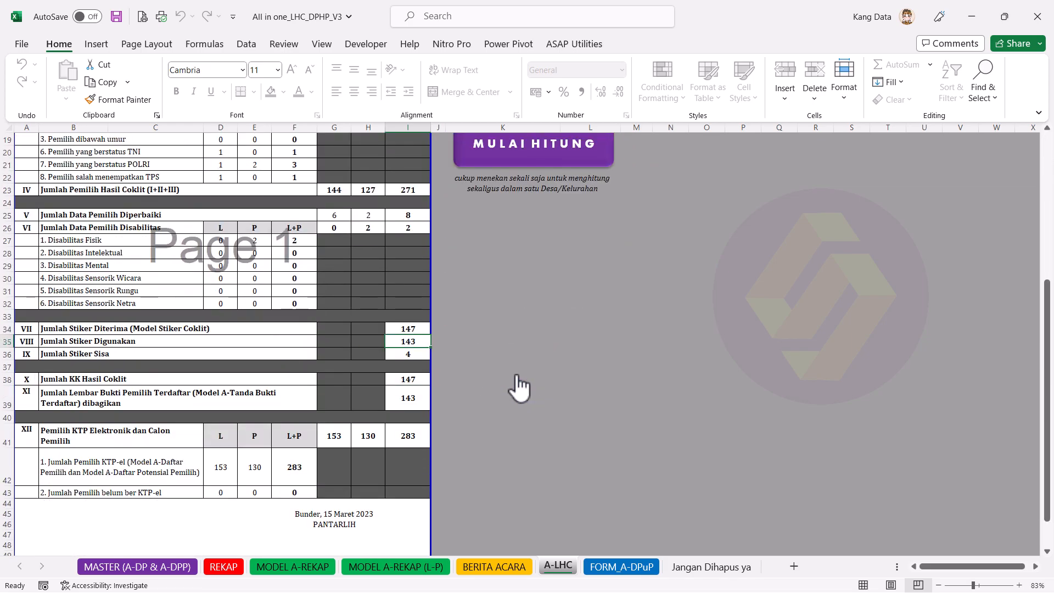
scroll(518, 388, "up", 1)
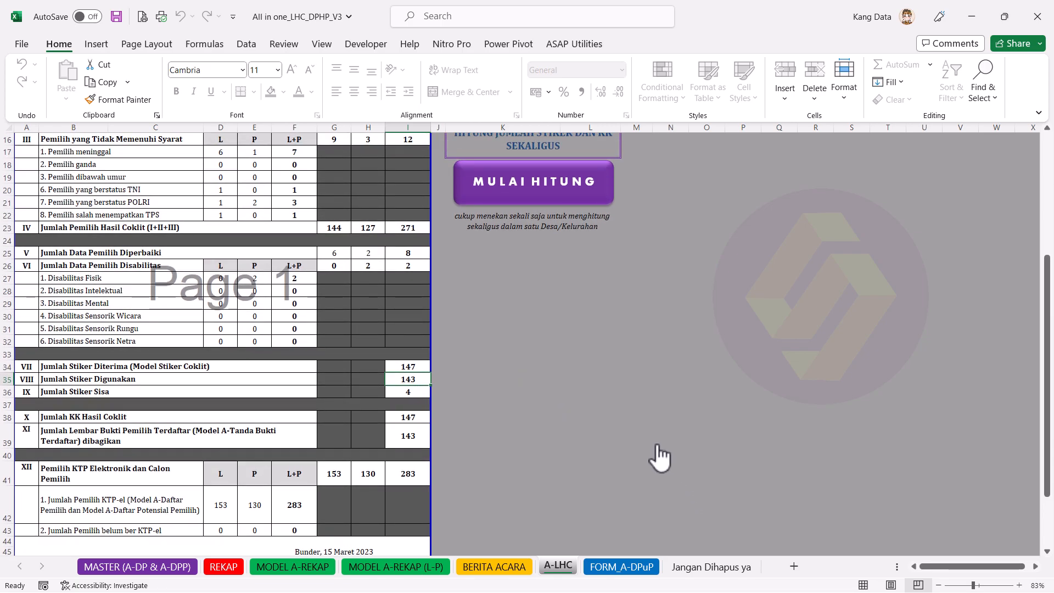
left_click(717, 568)
left_click(543, 165)
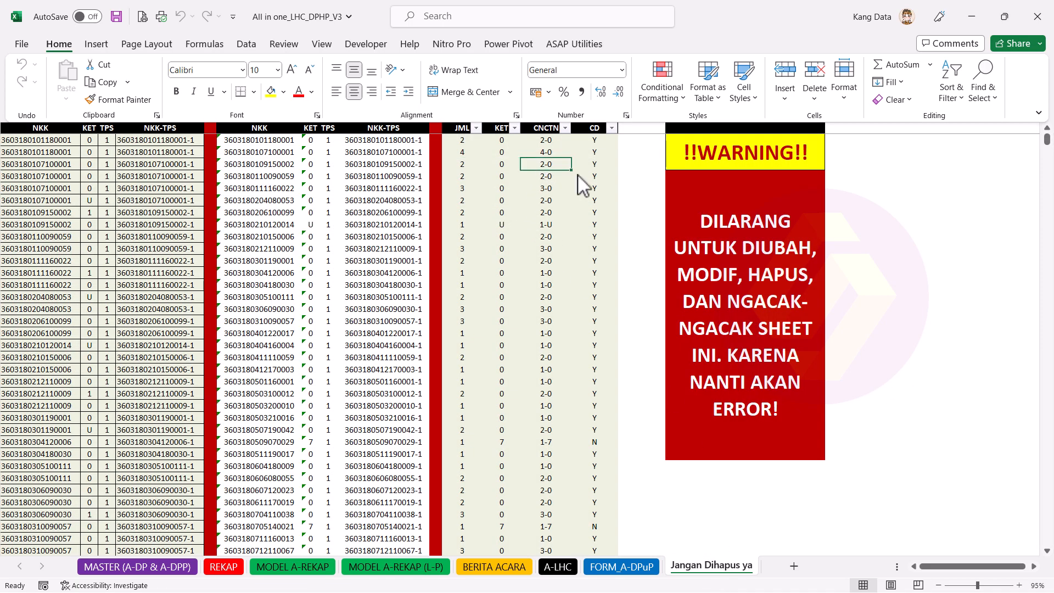
left_click(611, 128)
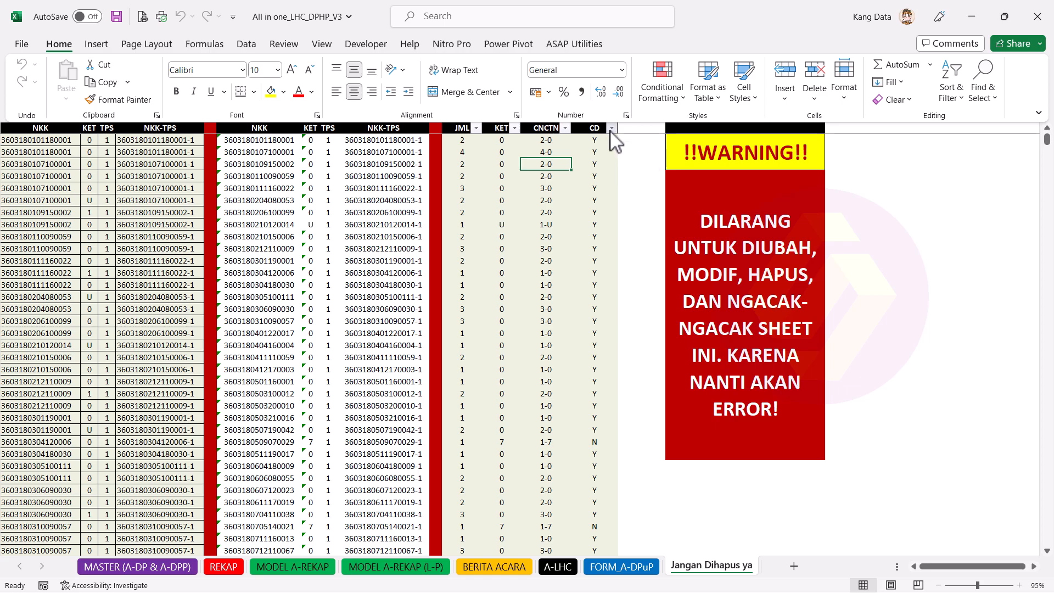
left_click(471, 314)
left_click(471, 325)
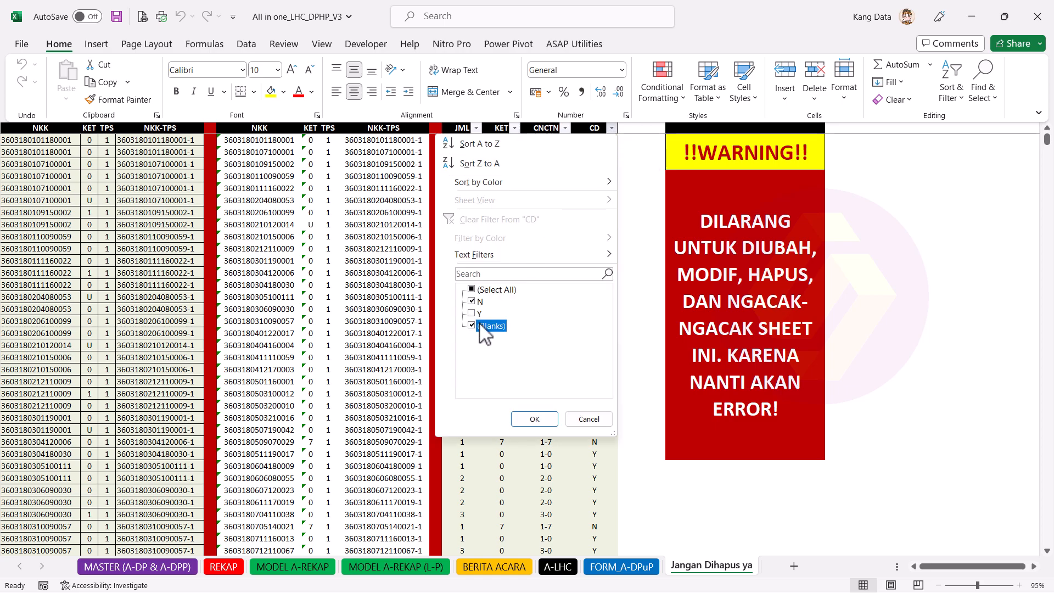
left_click(535, 419)
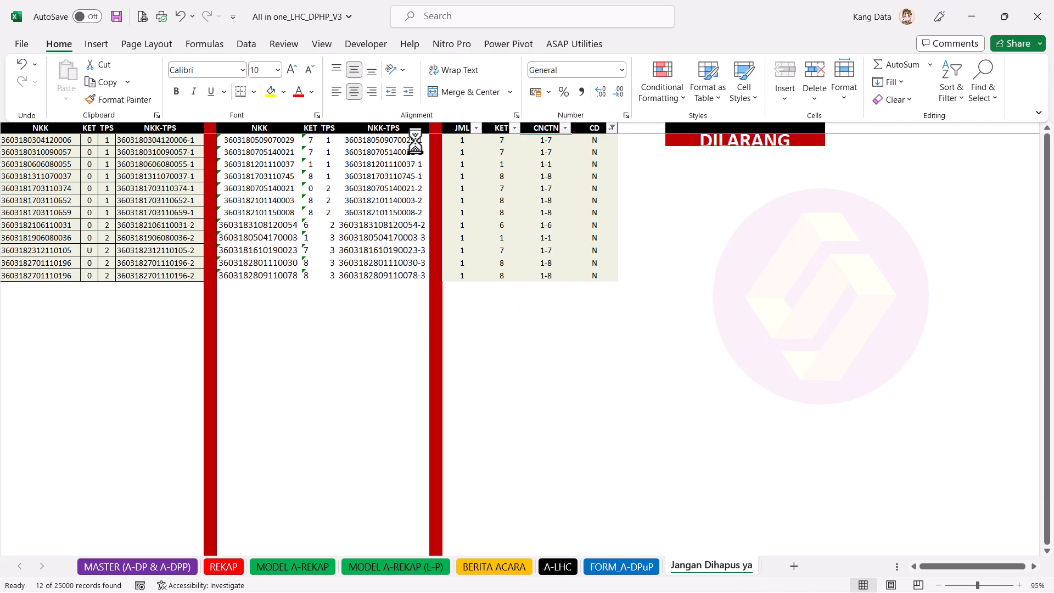
left_click_drag(417, 141, 420, 151)
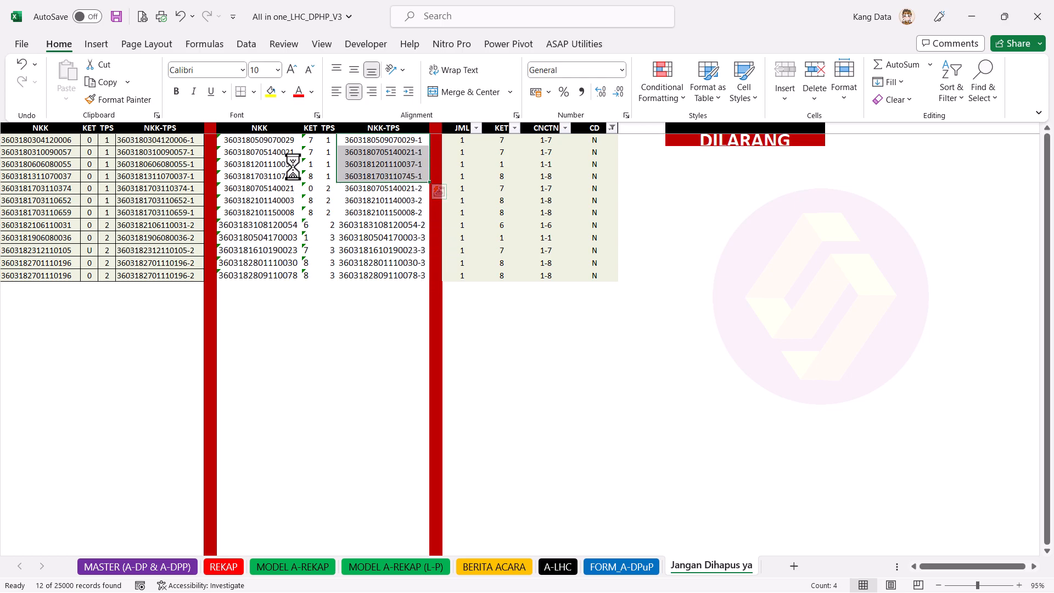
left_click_drag(282, 144, 307, 178)
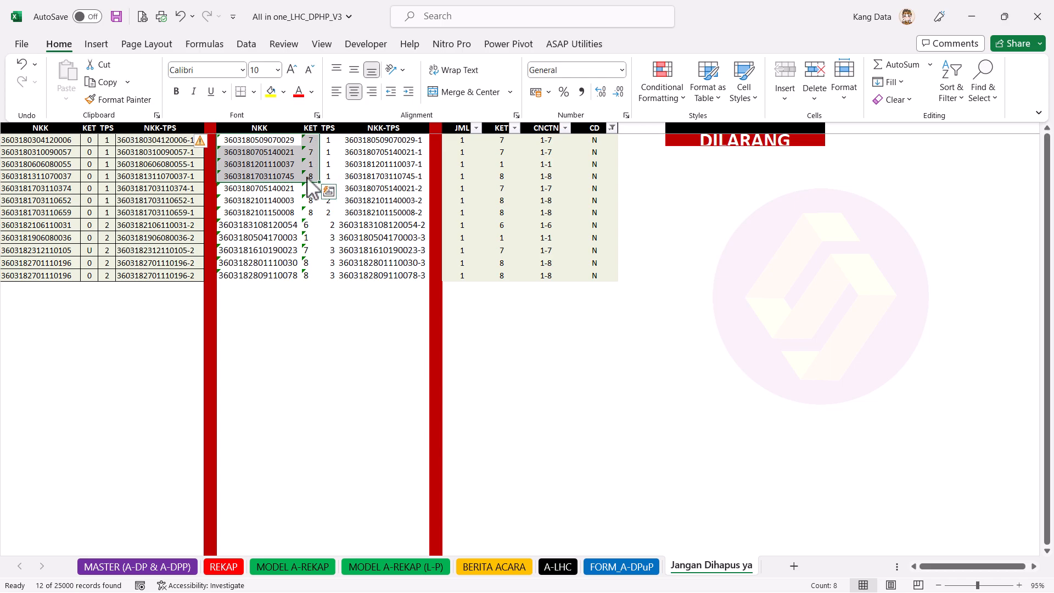
left_click(412, 164)
left_click(612, 128)
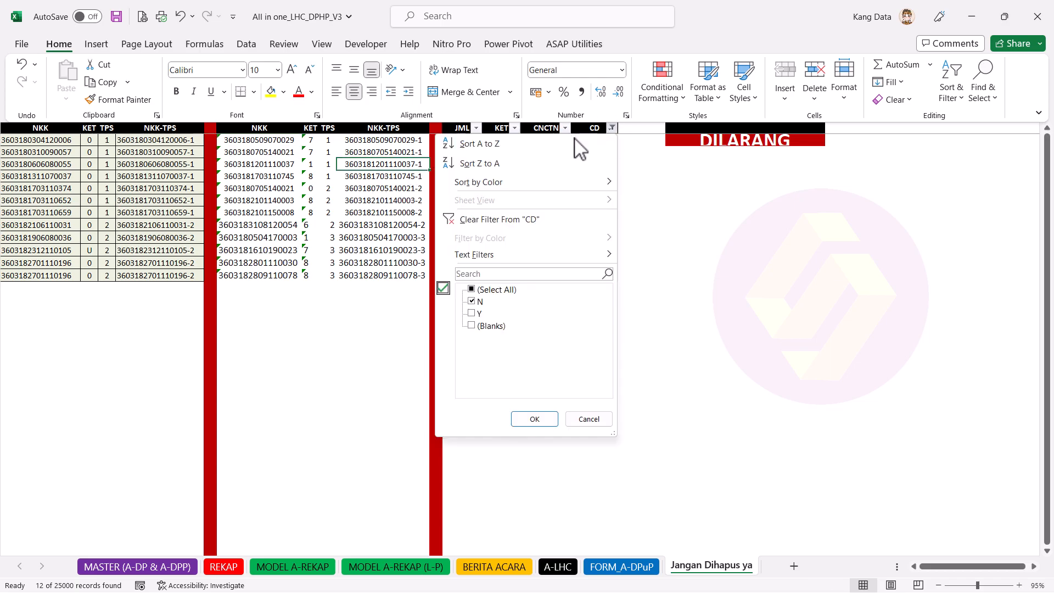
left_click(491, 291)
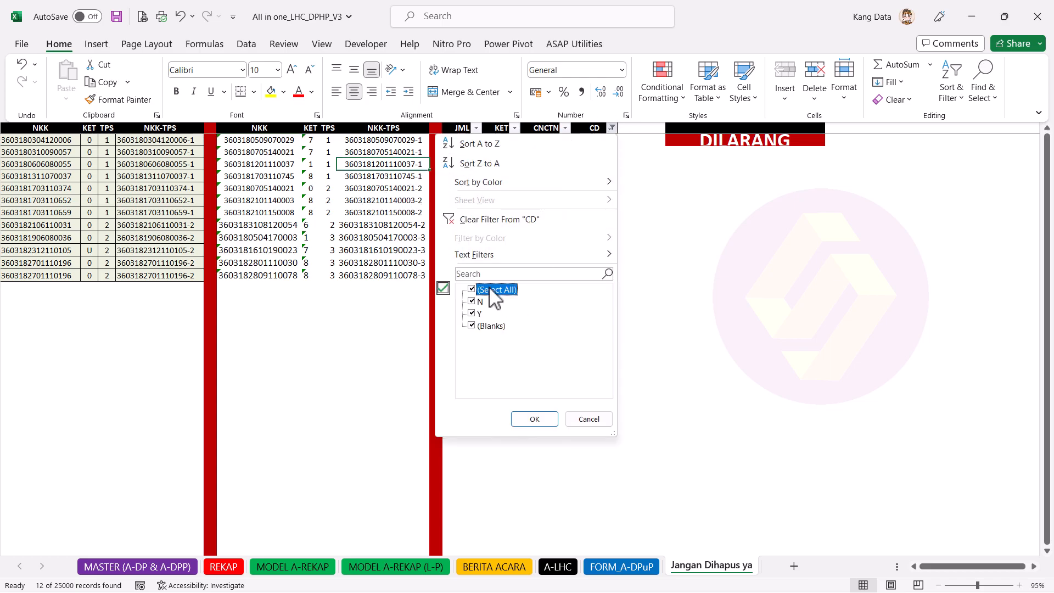
left_click(541, 420)
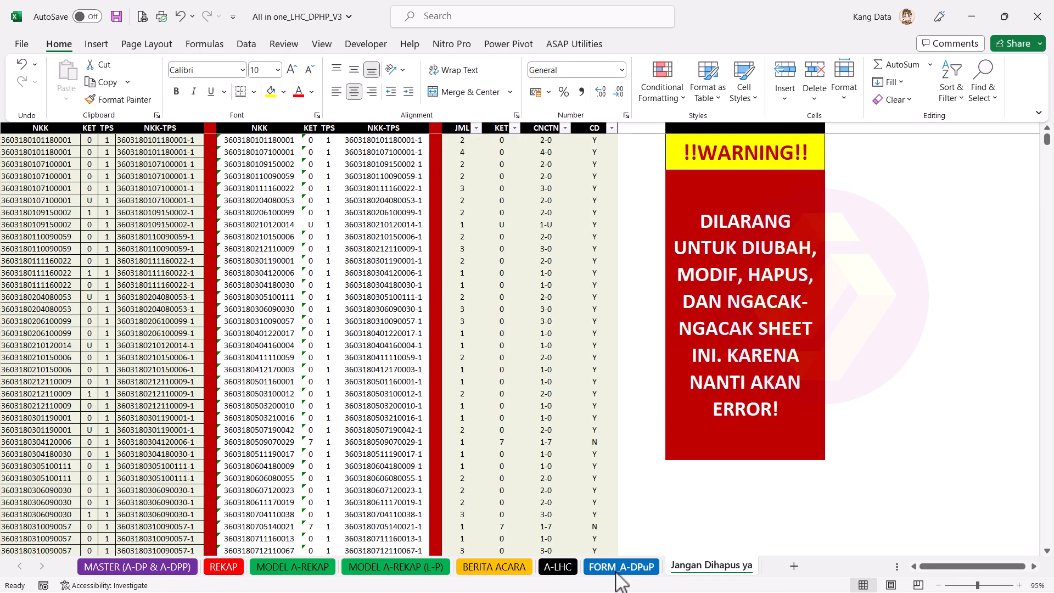
left_click(558, 567)
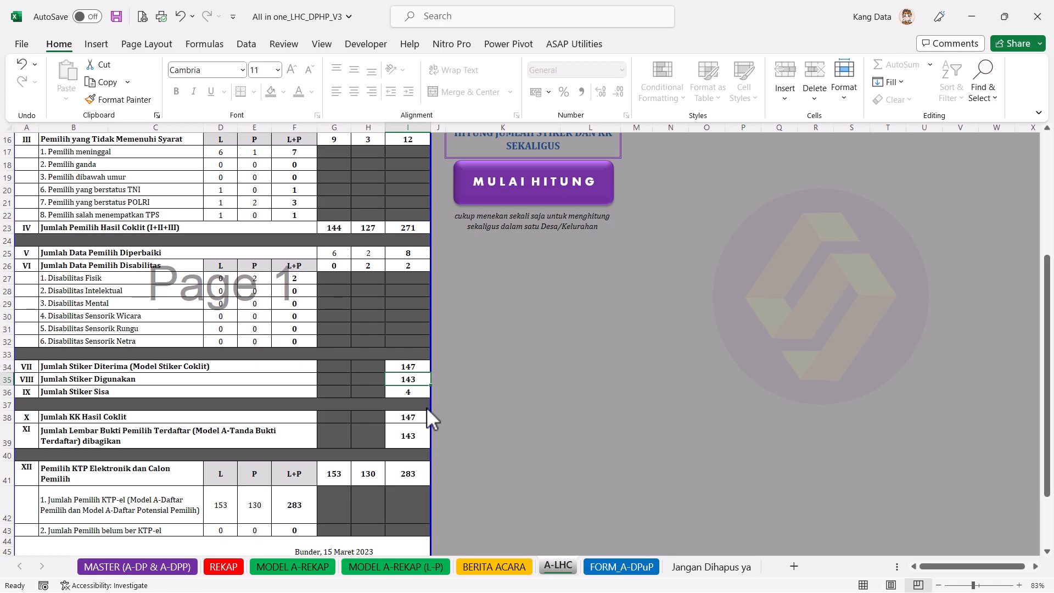
Step: Verify the I36 sticker count, TPS 001 and 4 leftover stickers, then view FORM_A-DPuP
left_click(418, 390)
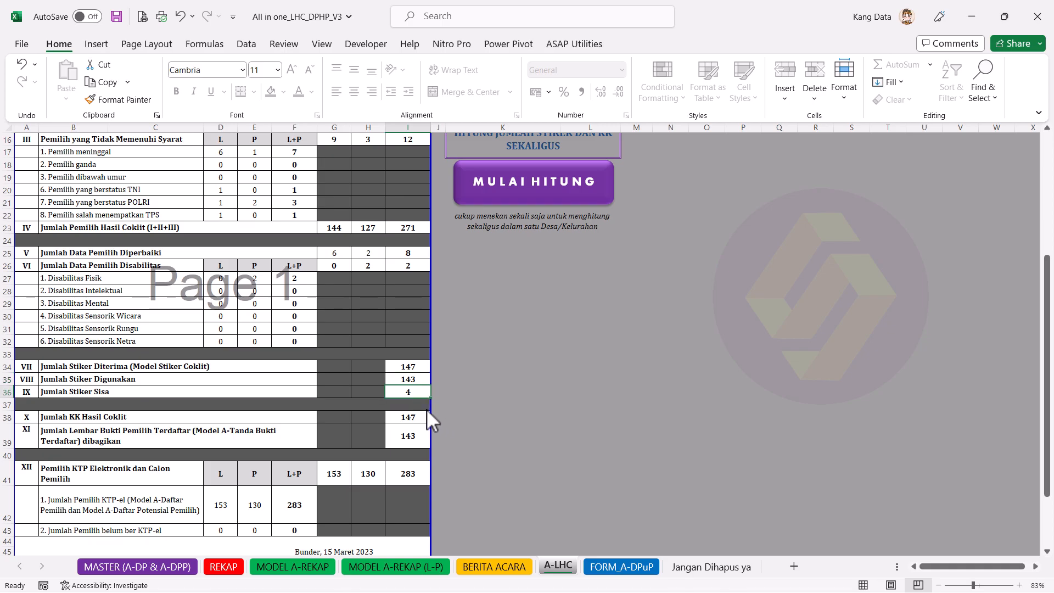
scroll(427, 410, "down", 2)
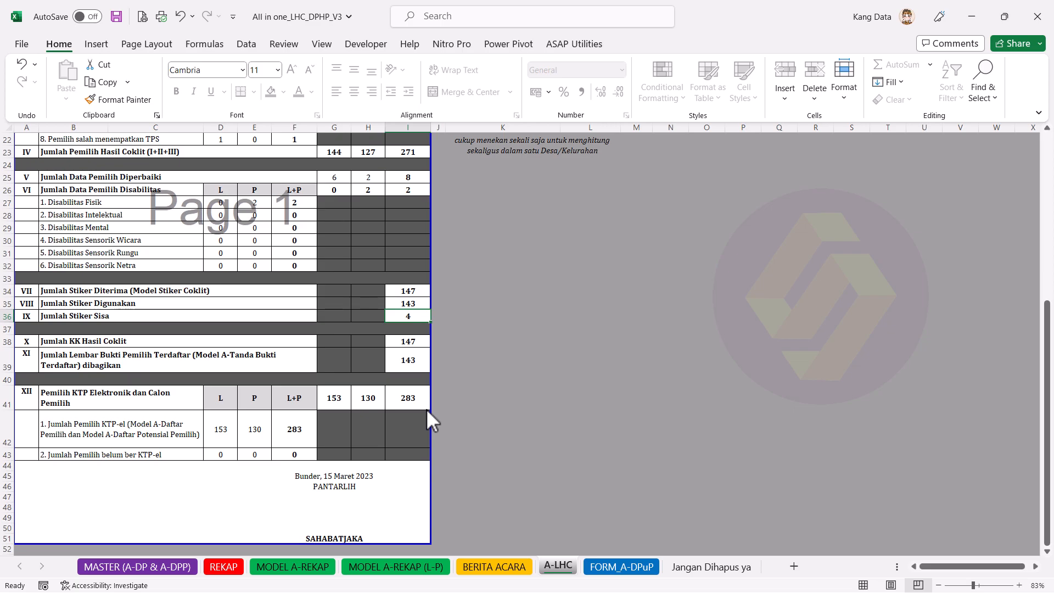
scroll(426, 410, "up", 3)
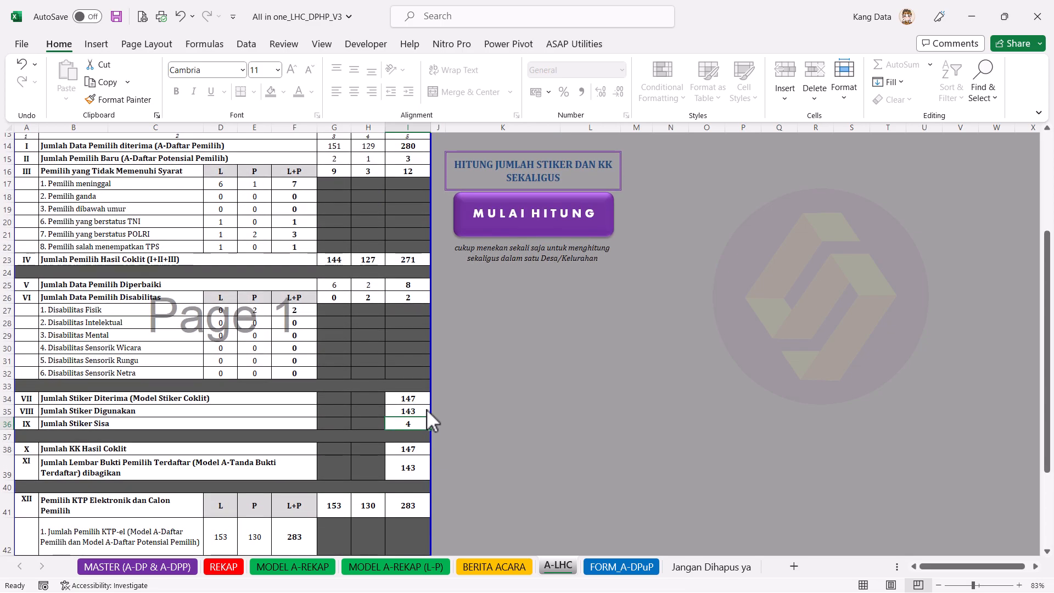
scroll(427, 409, "up", 4)
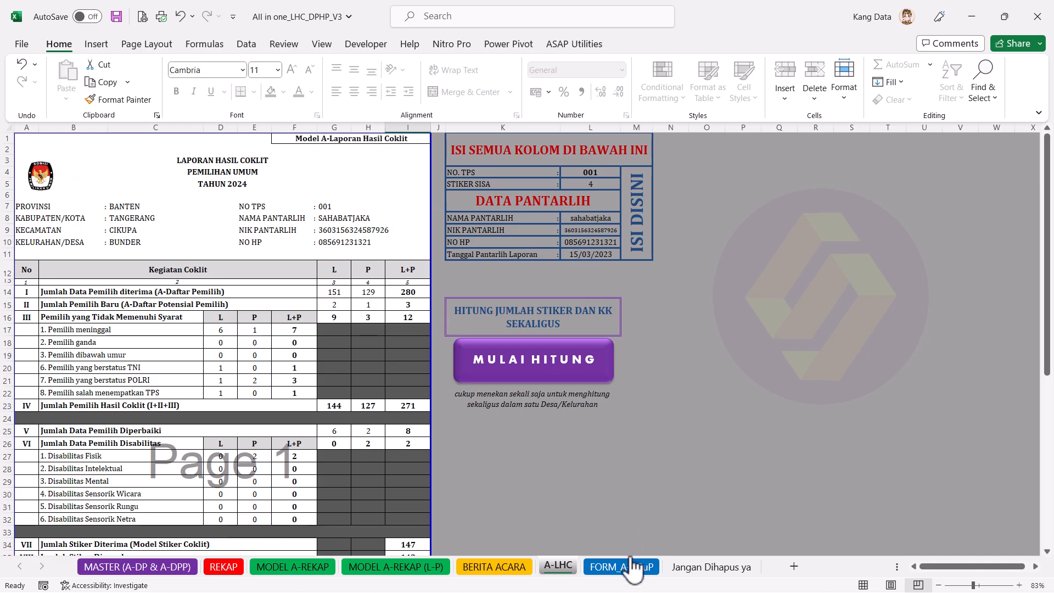
left_click(602, 174)
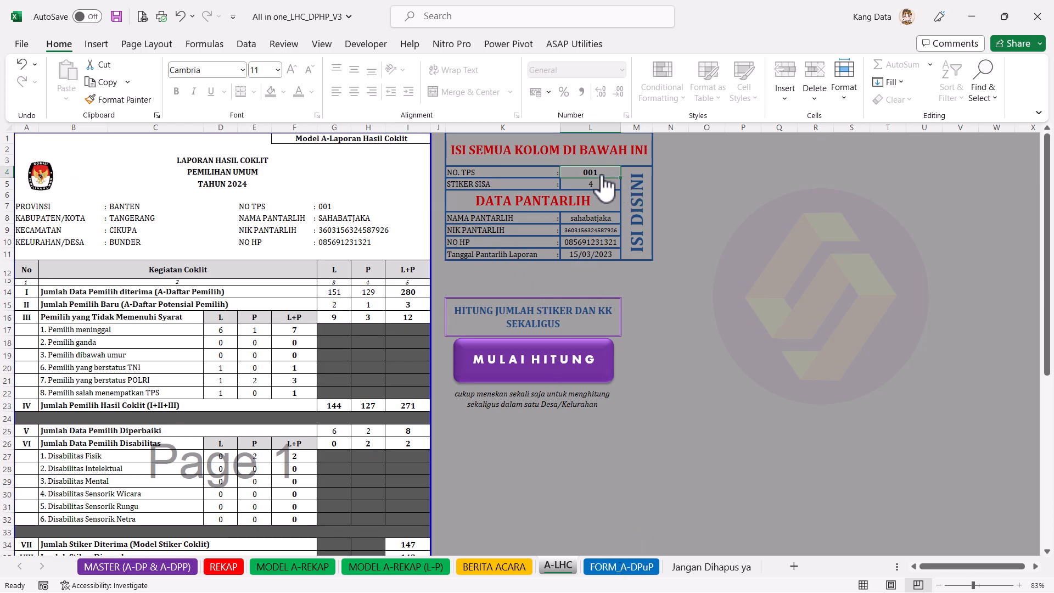
left_click(605, 180)
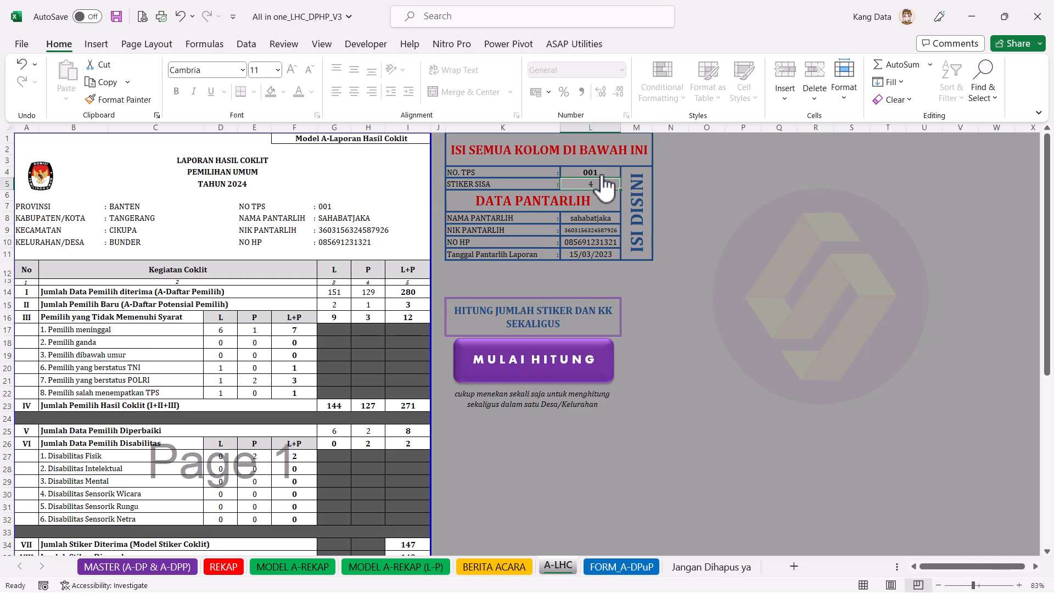
left_click(622, 567)
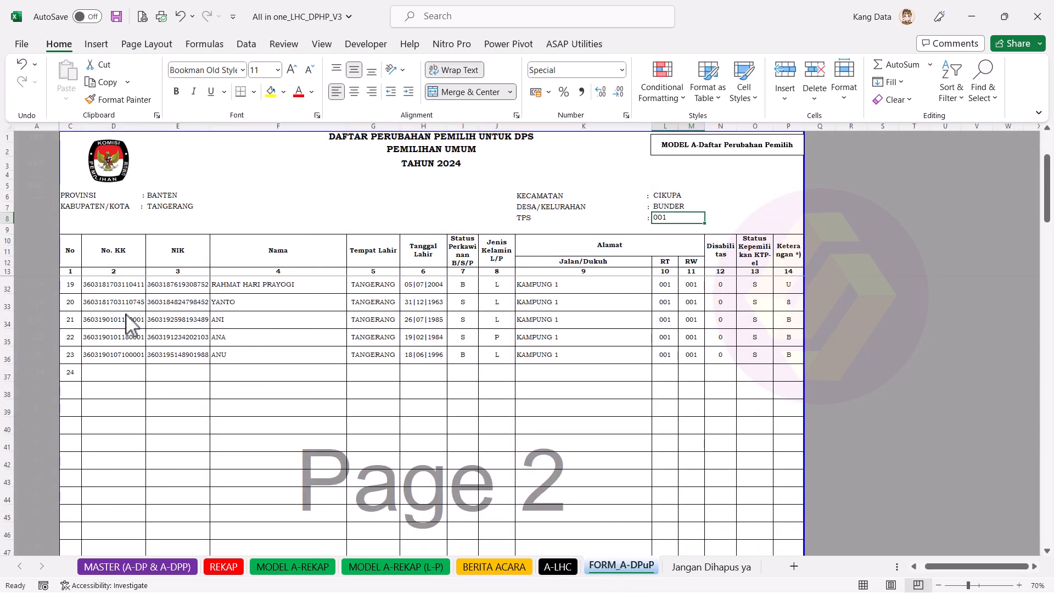
scroll(313, 443, "up", 2)
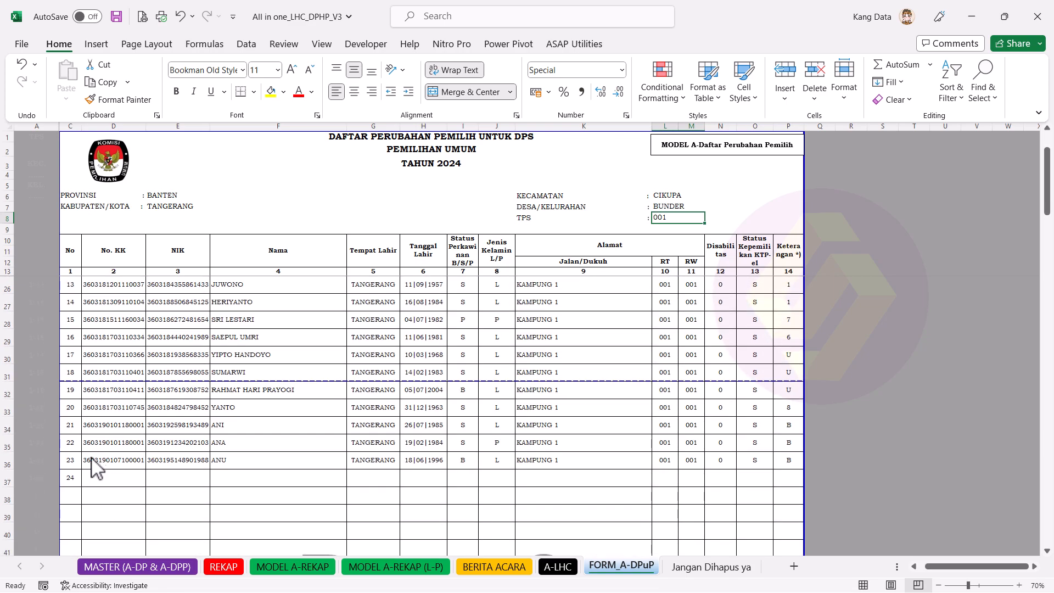
left_click(70, 466)
left_click(129, 465)
left_click(288, 459)
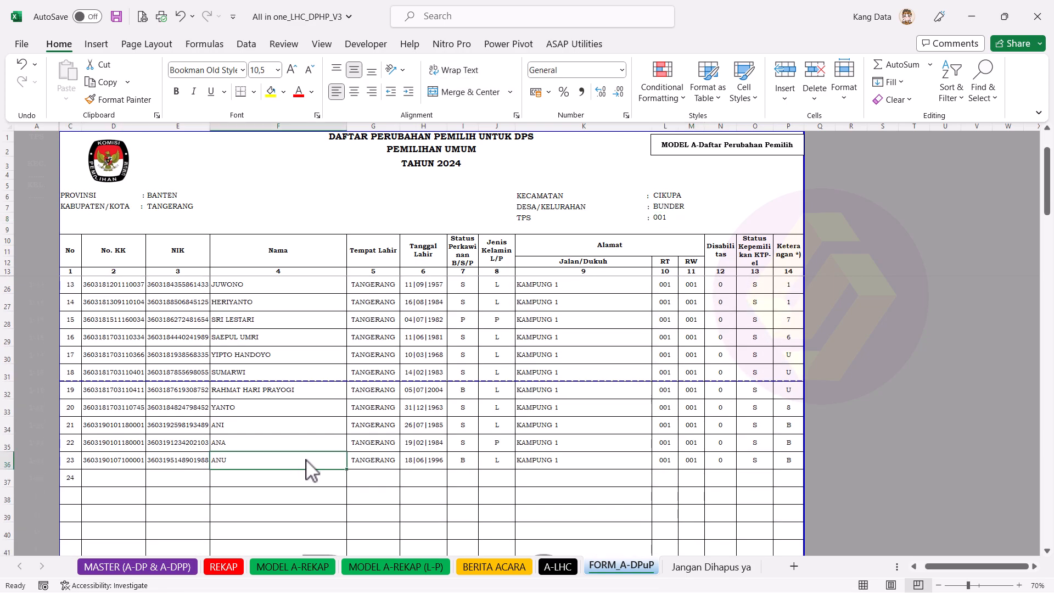
scroll(406, 392, "down", 11)
scroll(406, 389, "down", 12)
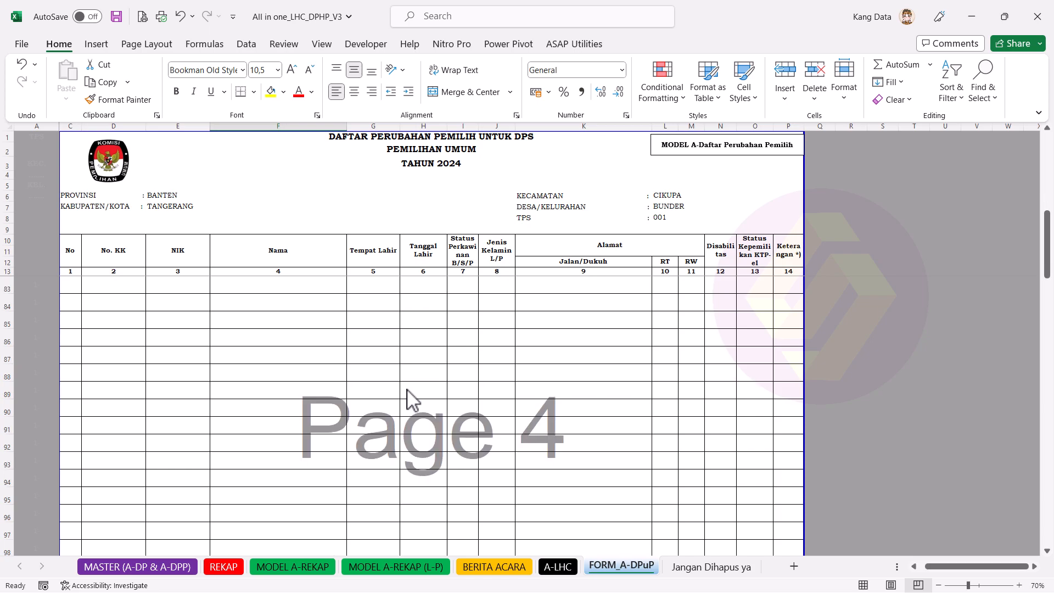
left_click_drag(1049, 262, 1050, 122)
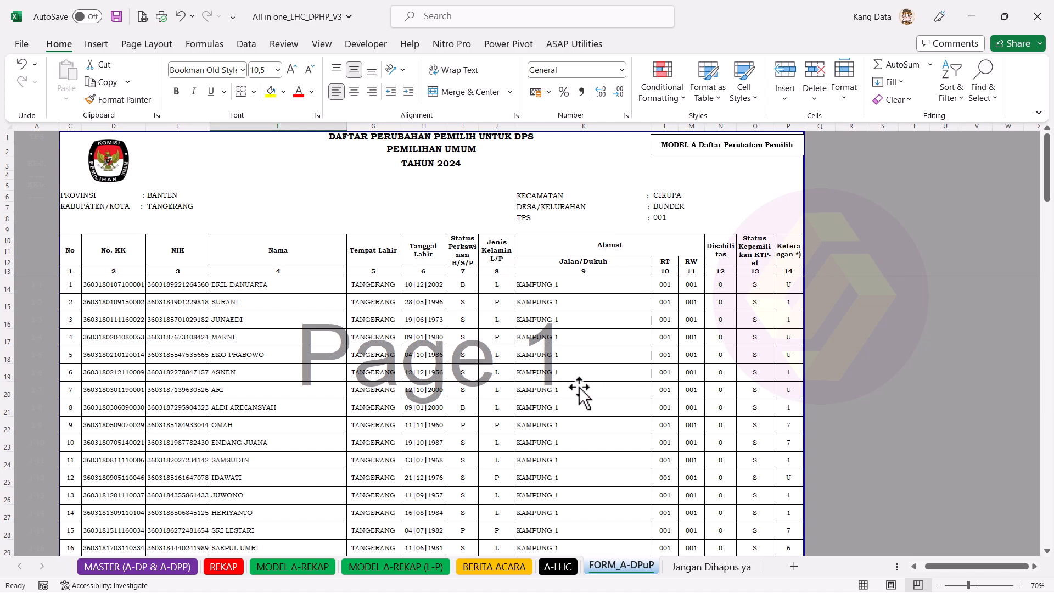
scroll(580, 391, "down", 7)
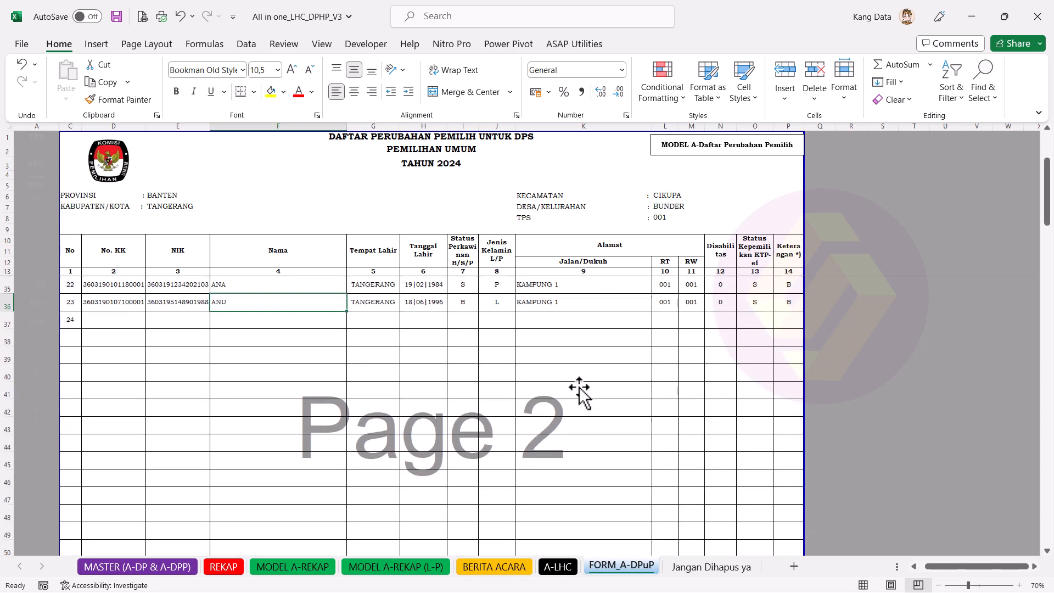
scroll(579, 391, "down", 12)
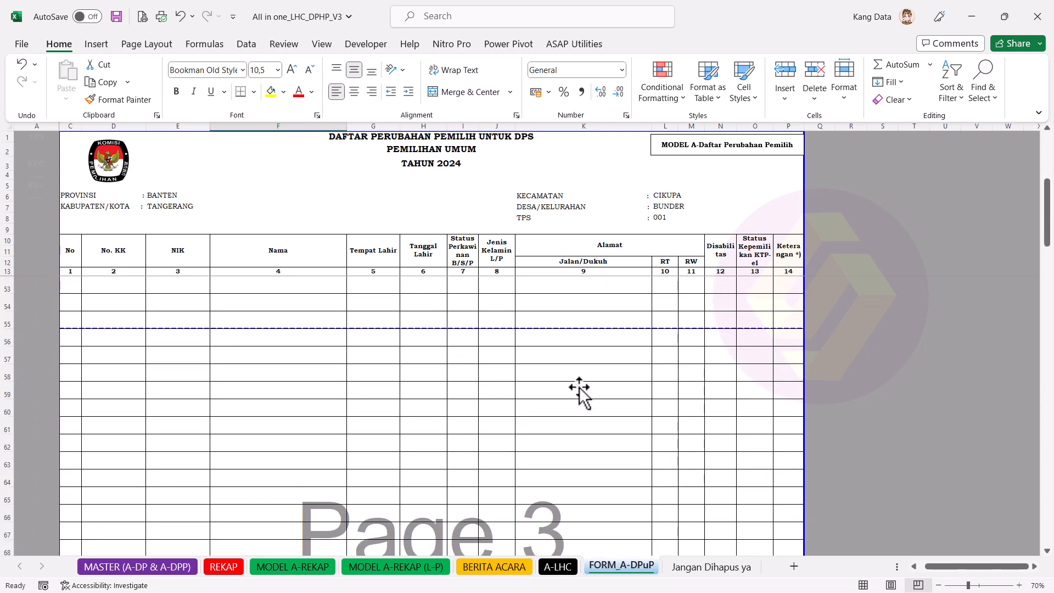
scroll(580, 391, "up", 16)
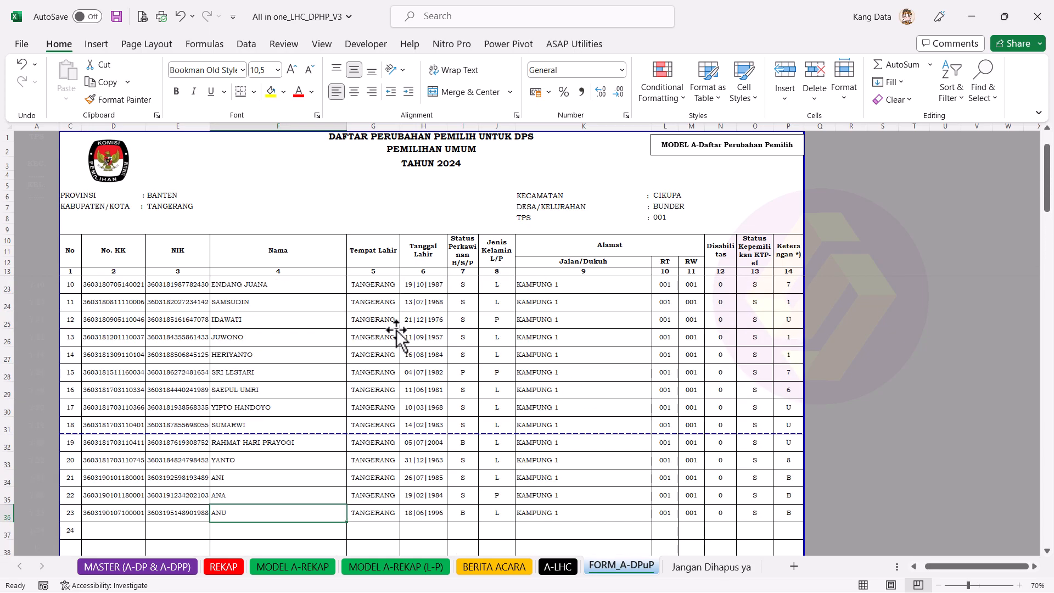
scroll(308, 335, "up", 3)
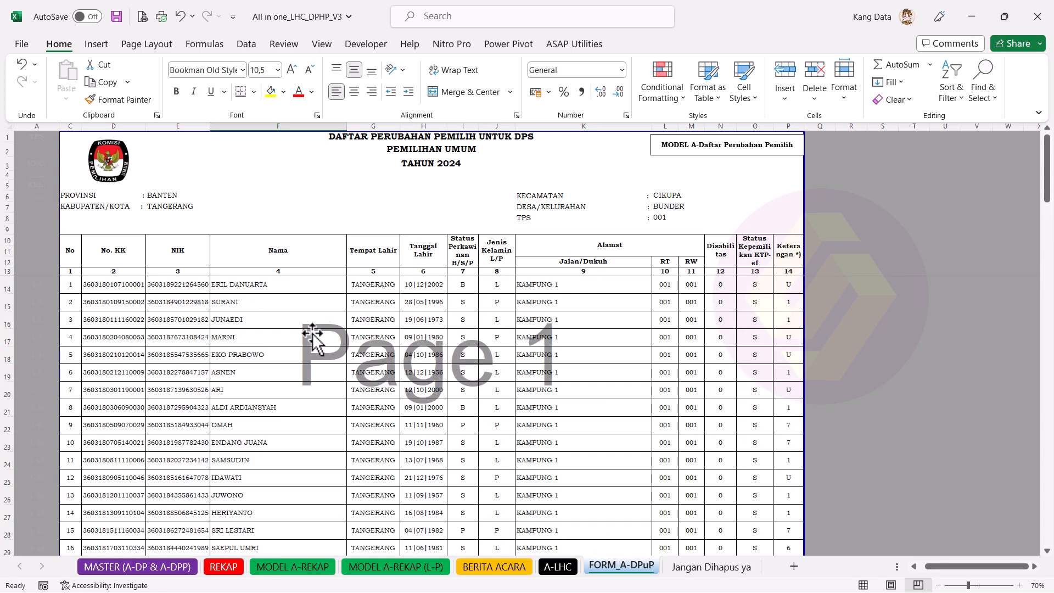
left_click(142, 17)
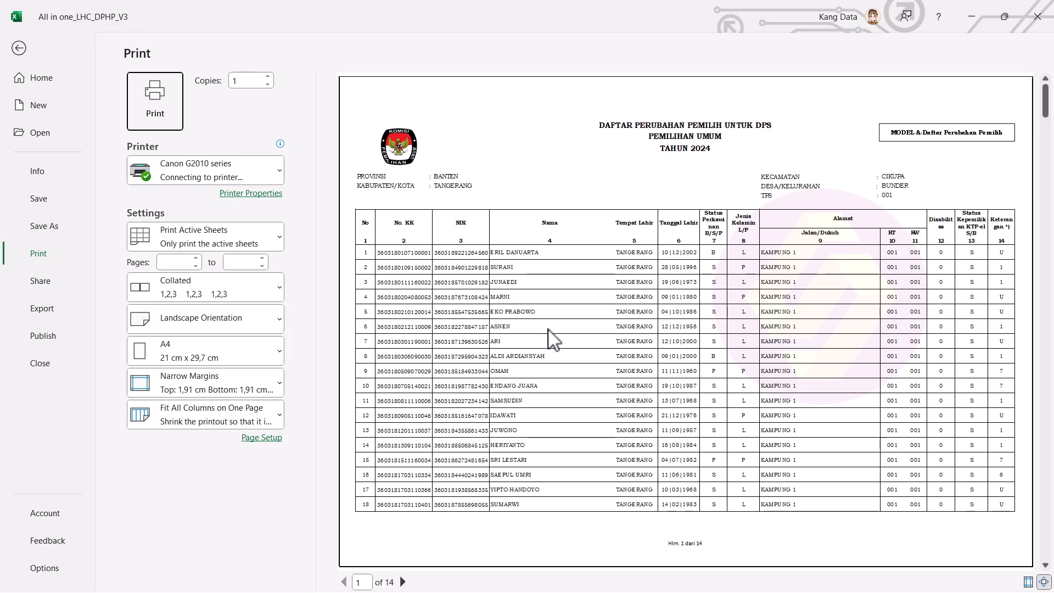
left_click(638, 253)
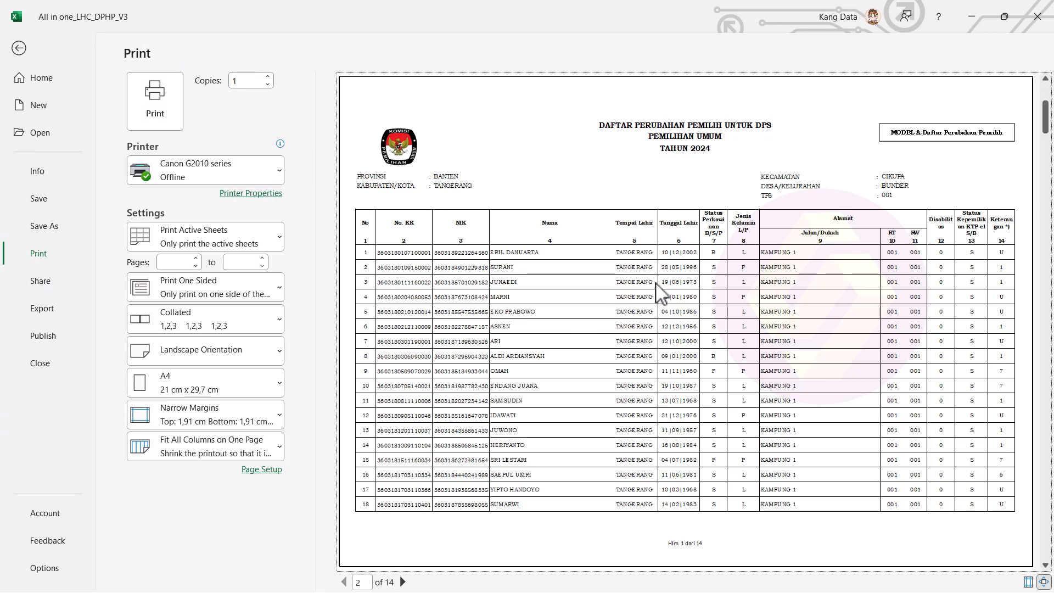
scroll(660, 294, "down", 1)
scroll(661, 293, "up", 1)
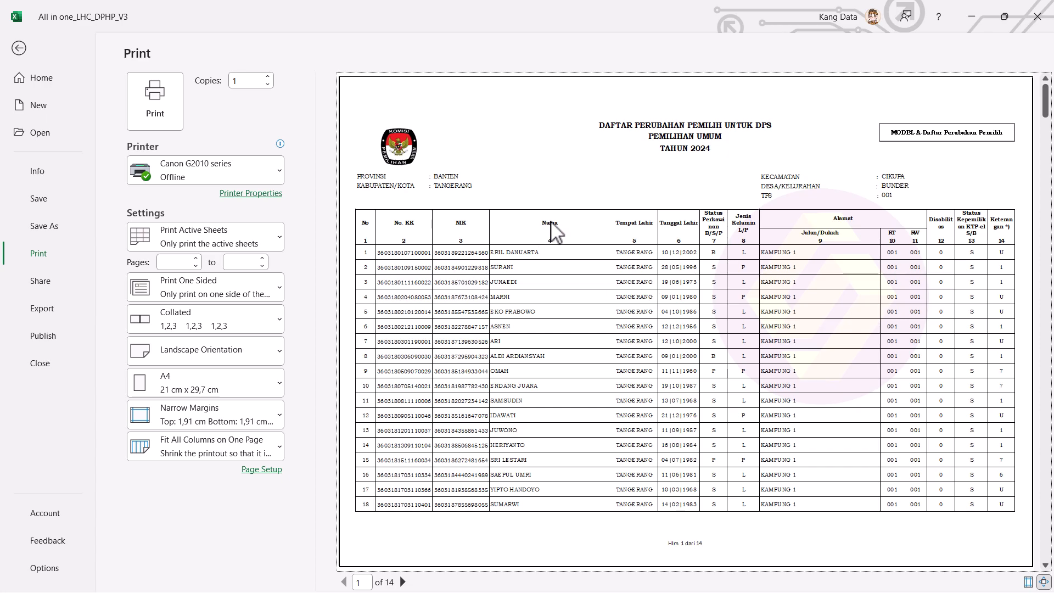
scroll(552, 231, "down", 1)
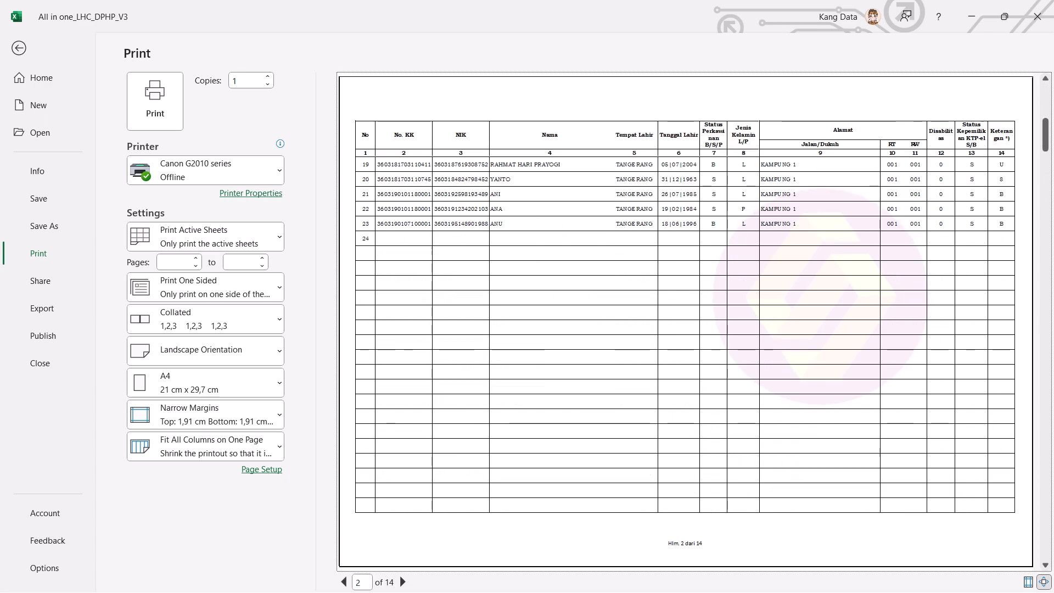
left_click_drag(1047, 136, 1050, 541)
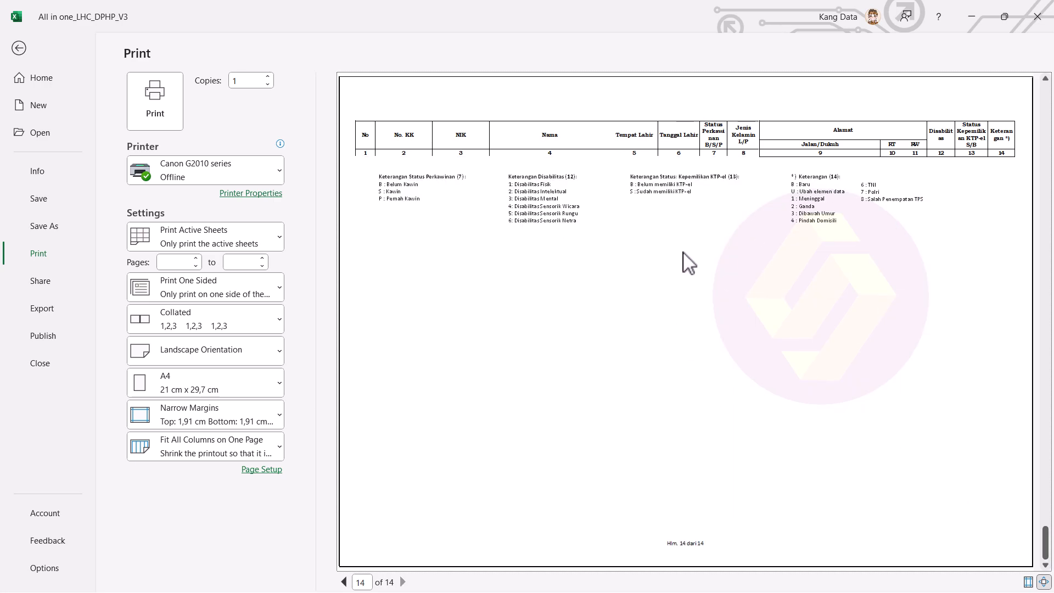
scroll(690, 263, "up", 1)
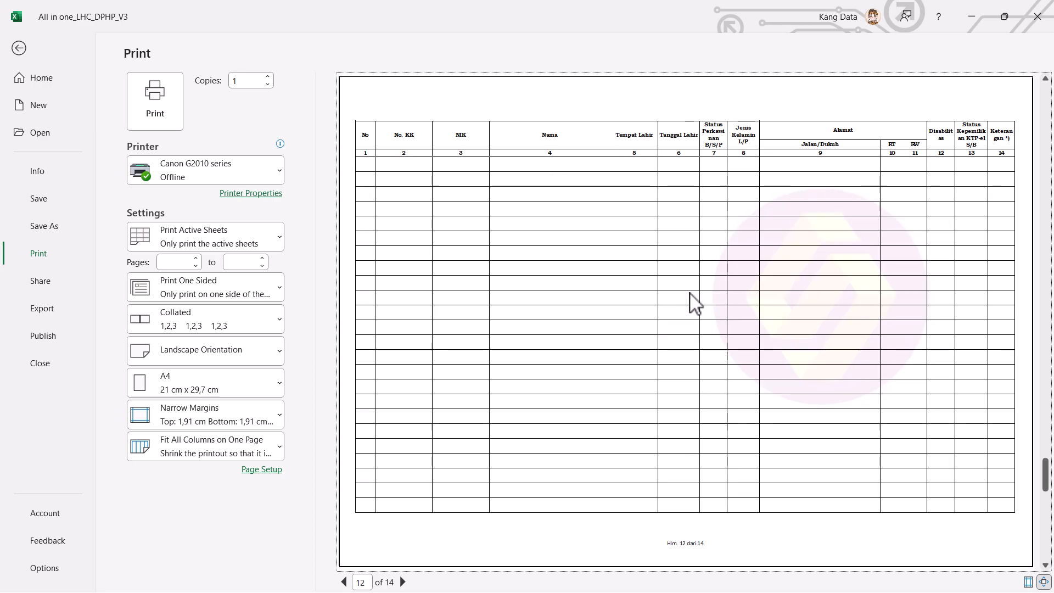
scroll(693, 302, "down", 1)
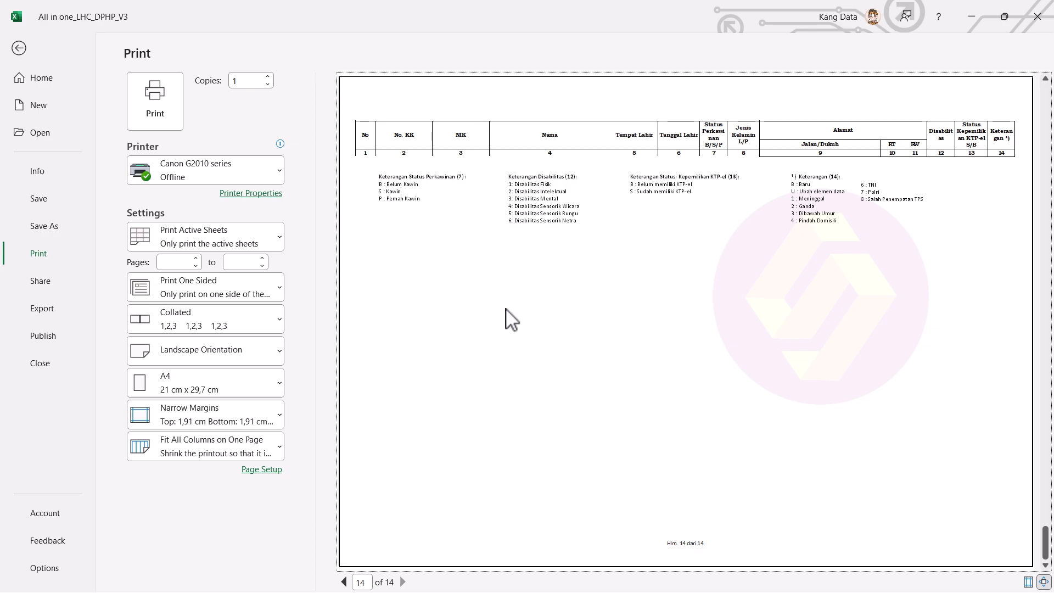
scroll(477, 308, "up", 5)
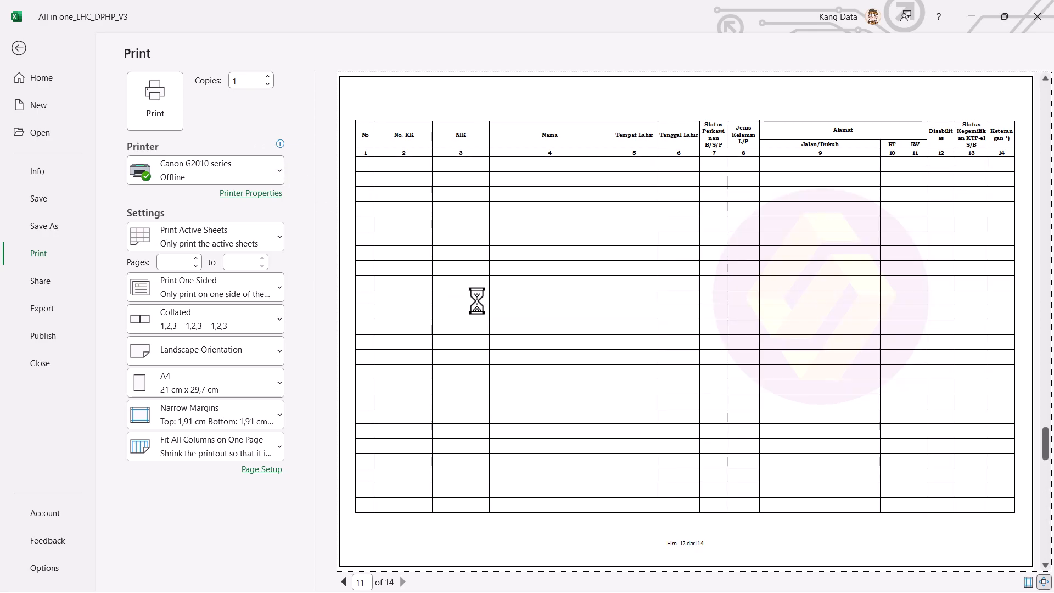
scroll(478, 308, "up", 3)
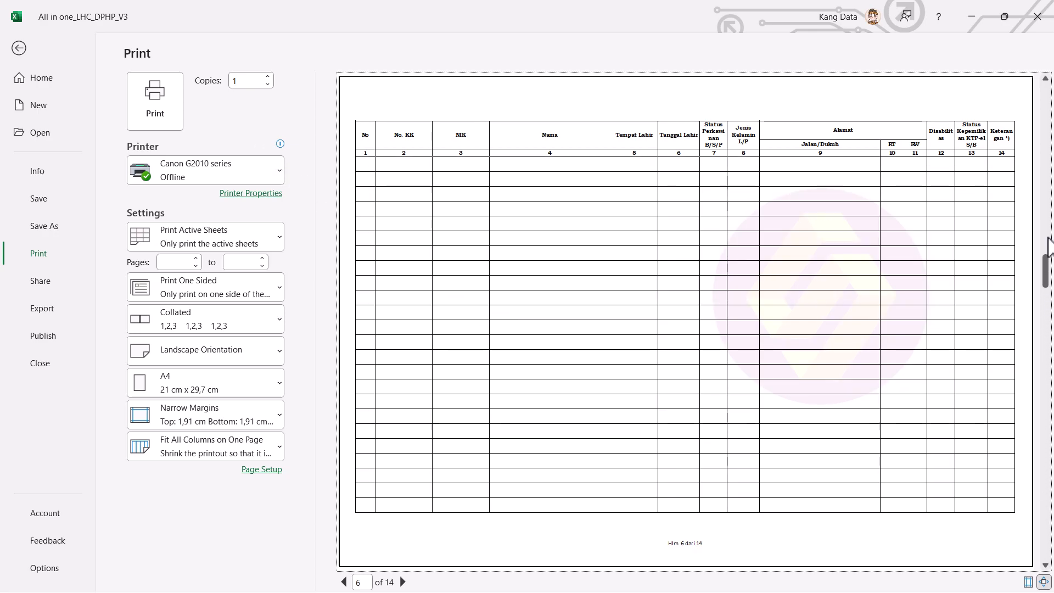
left_click_drag(1048, 270, 1048, 100)
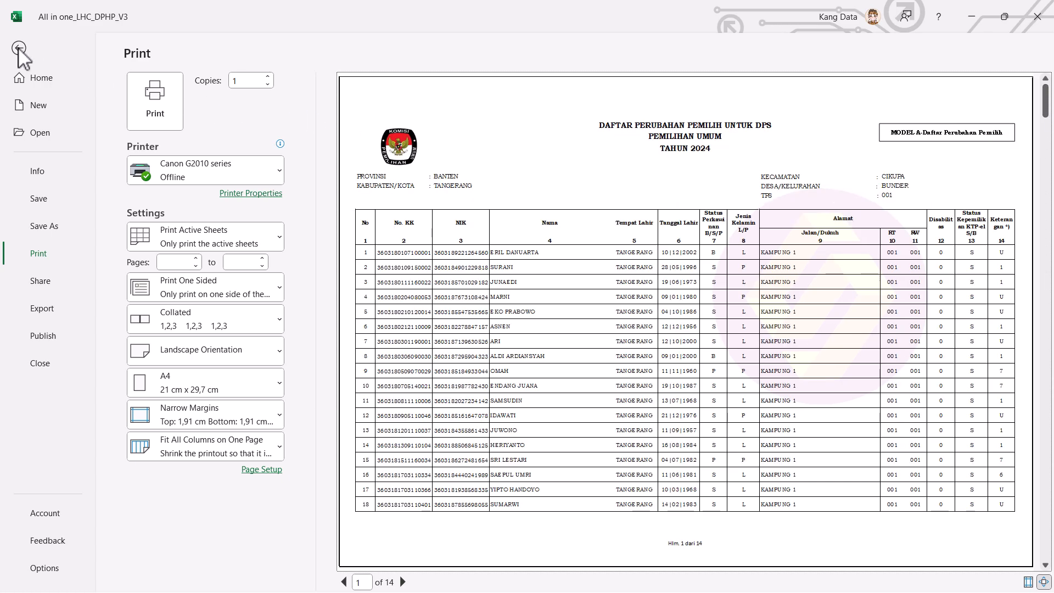
Step: Leave print preview and recalculate the A-LHC report for TPS 002
left_click(21, 48)
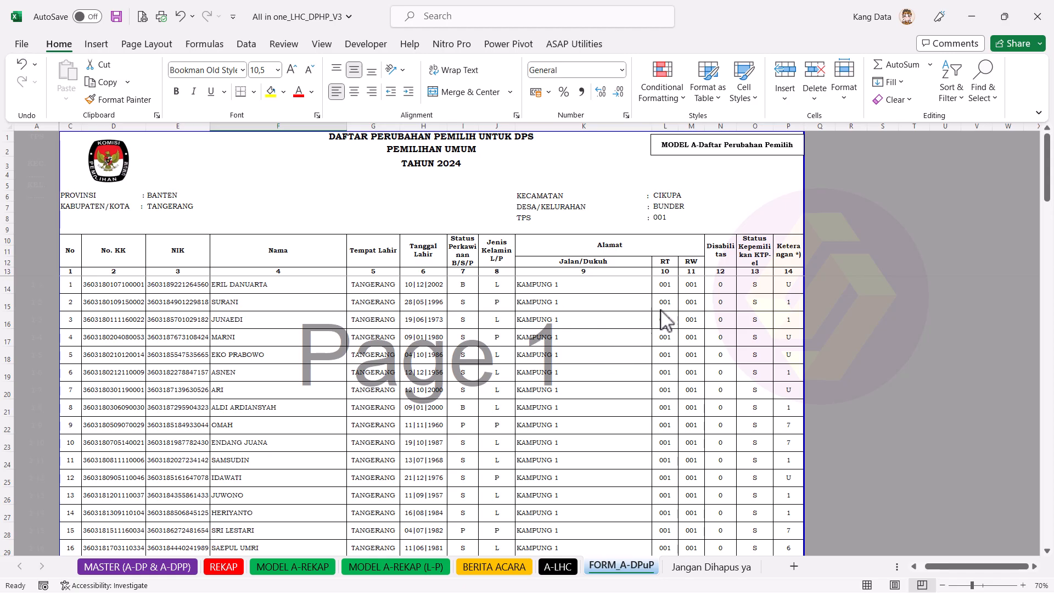
scroll(605, 457, "down", 2)
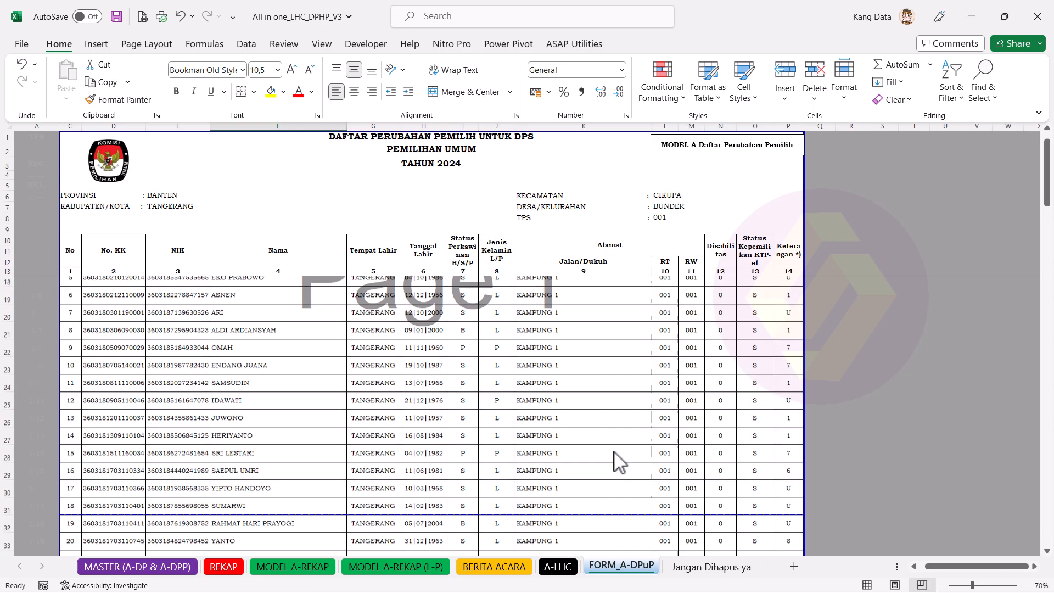
left_click(558, 567)
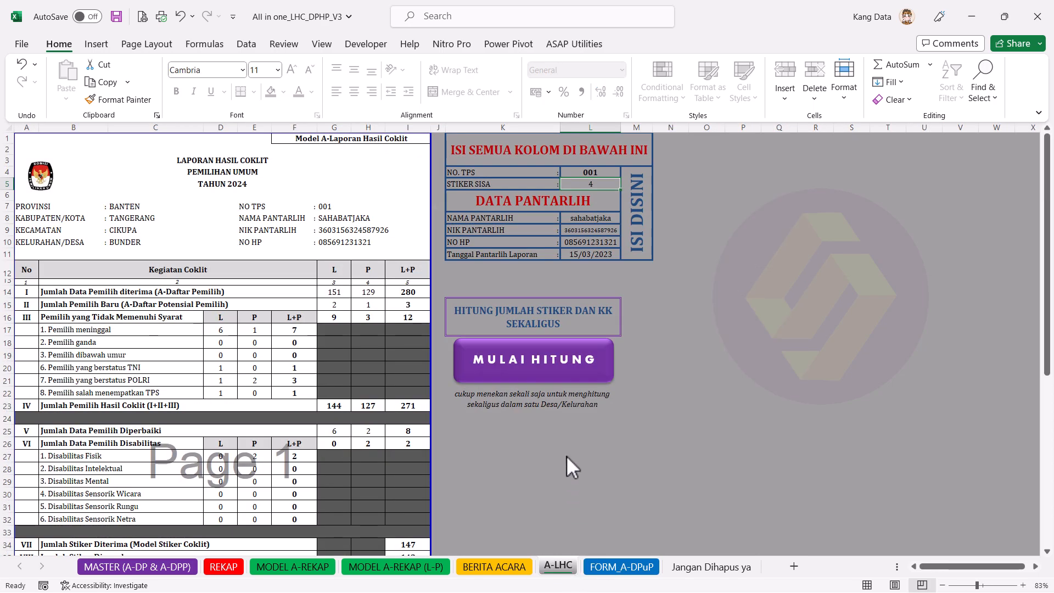
left_click(607, 172)
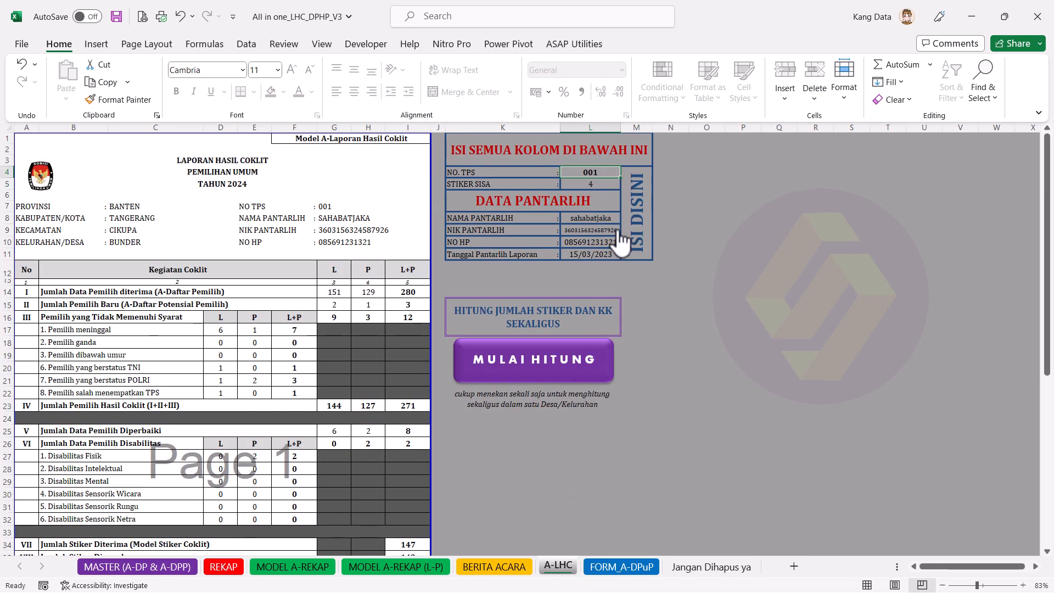
type("2")
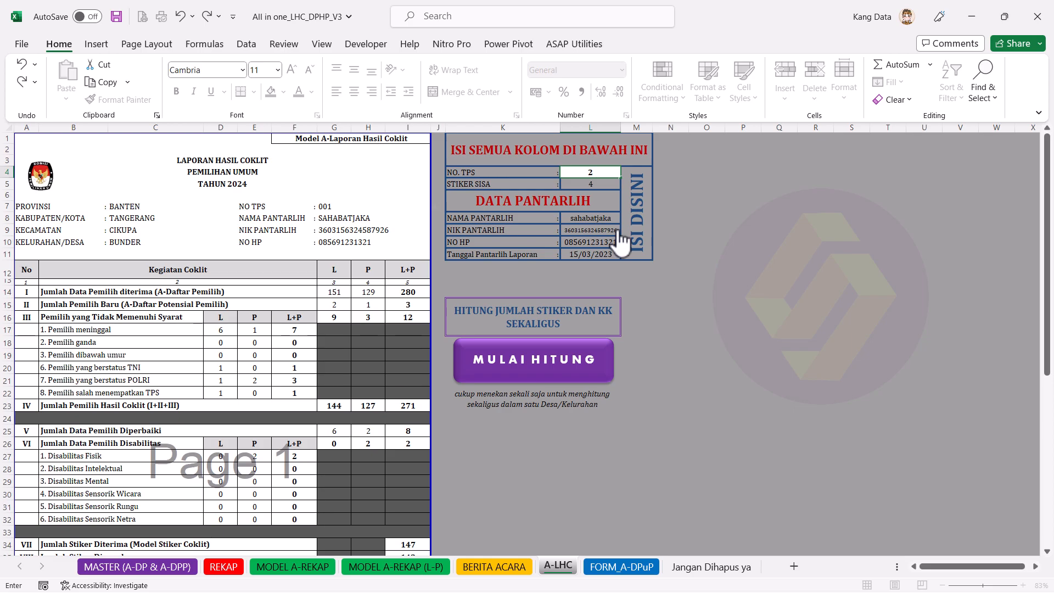
key("Return")
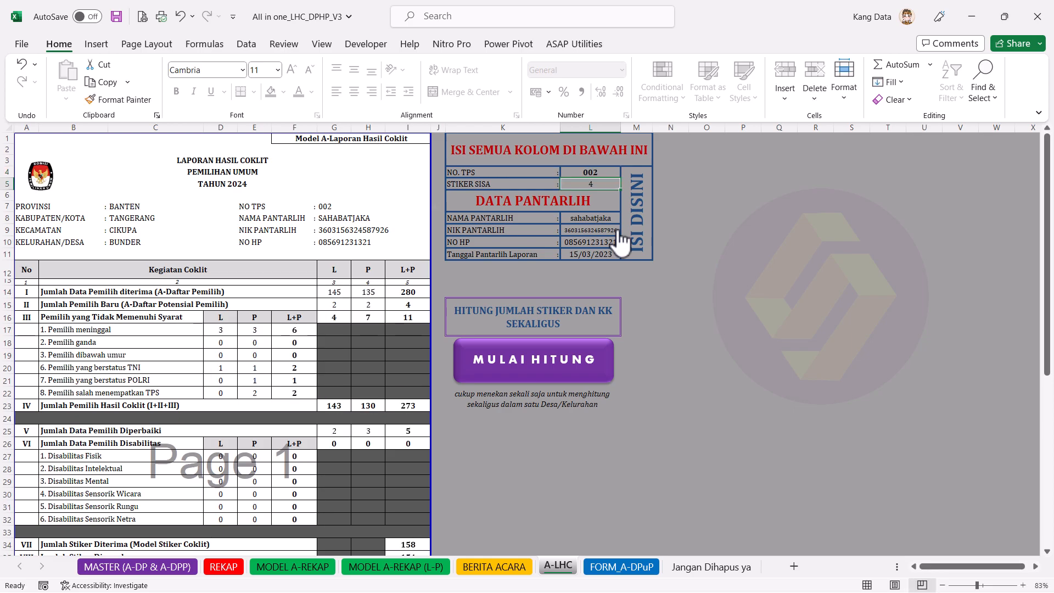
Step: Check the FORM_A-DPuP list, then set A-LHC to TPS 003 (276 listed, 146 stickers)
left_click(610, 566)
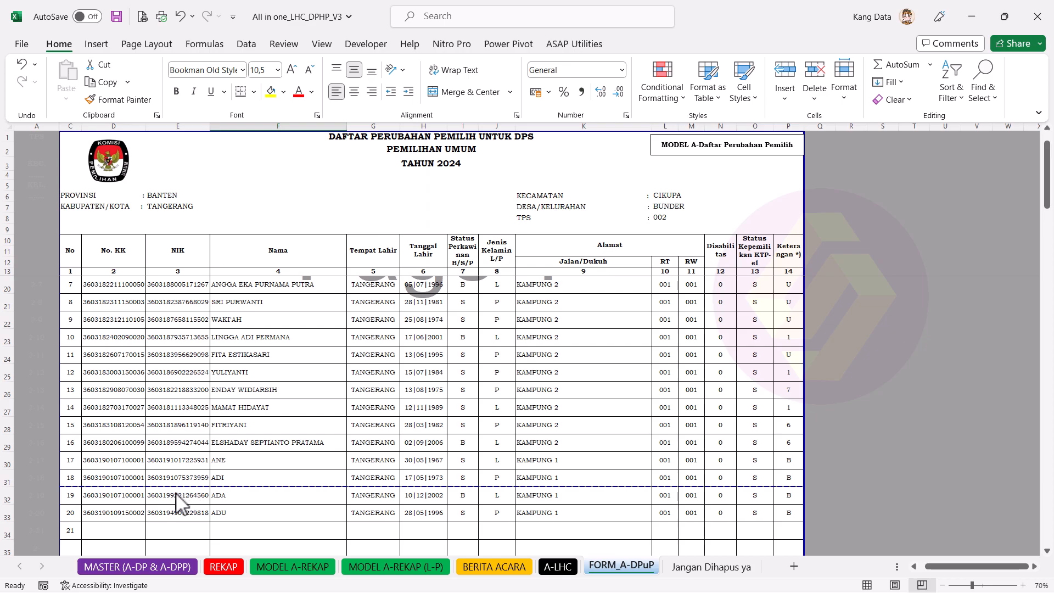
left_click(112, 516)
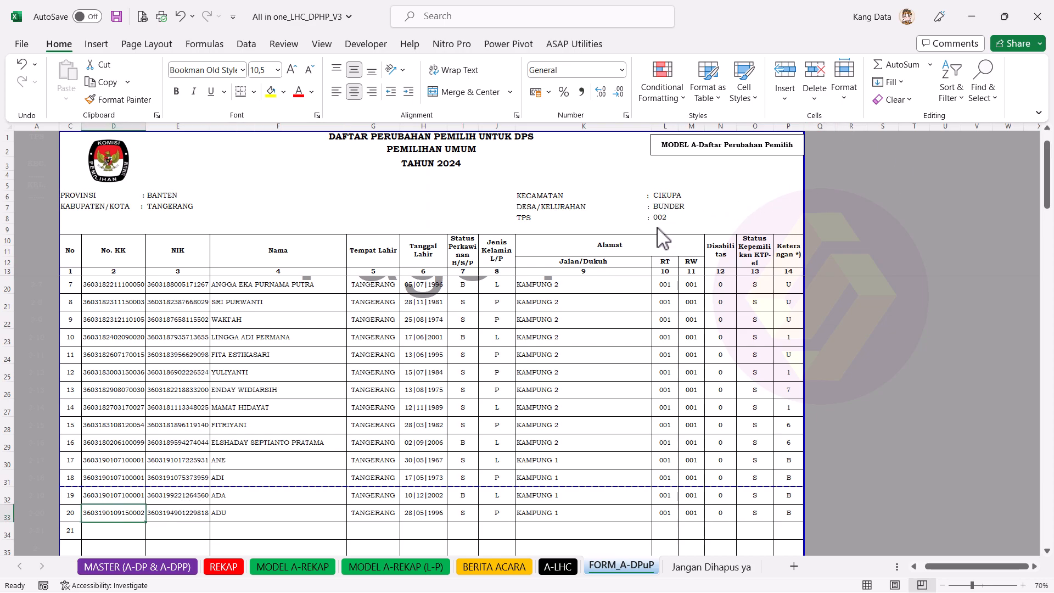
left_click(555, 567)
left_click(582, 173)
type("3")
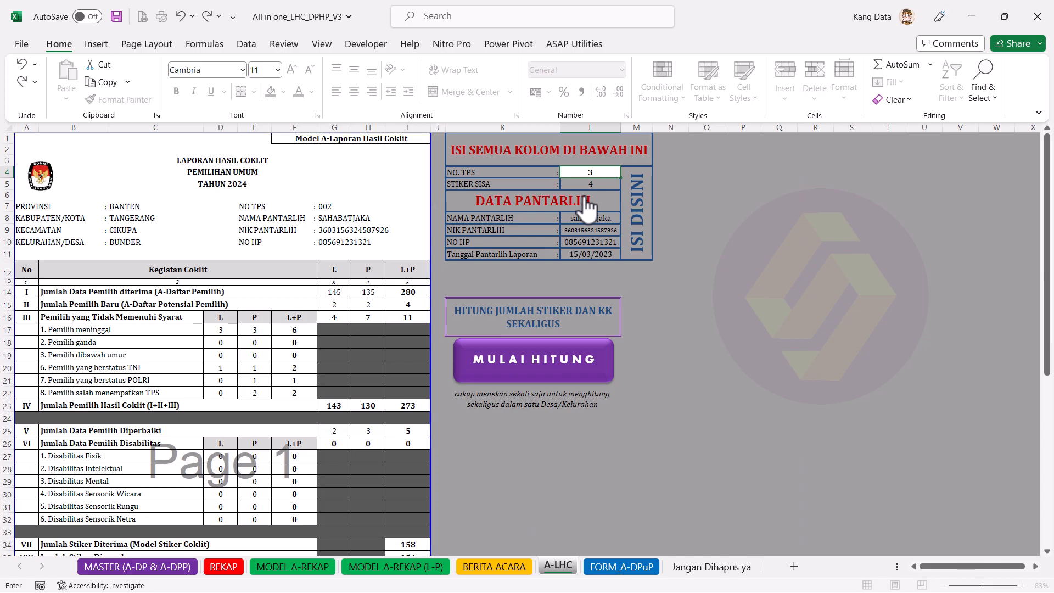
key("Return")
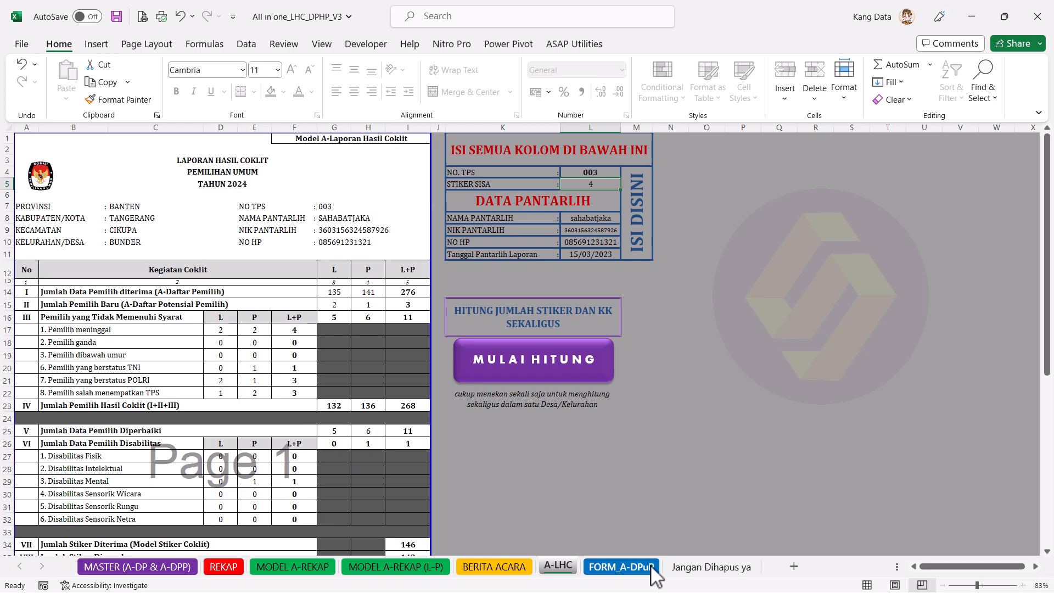
scroll(406, 472, "down", 6)
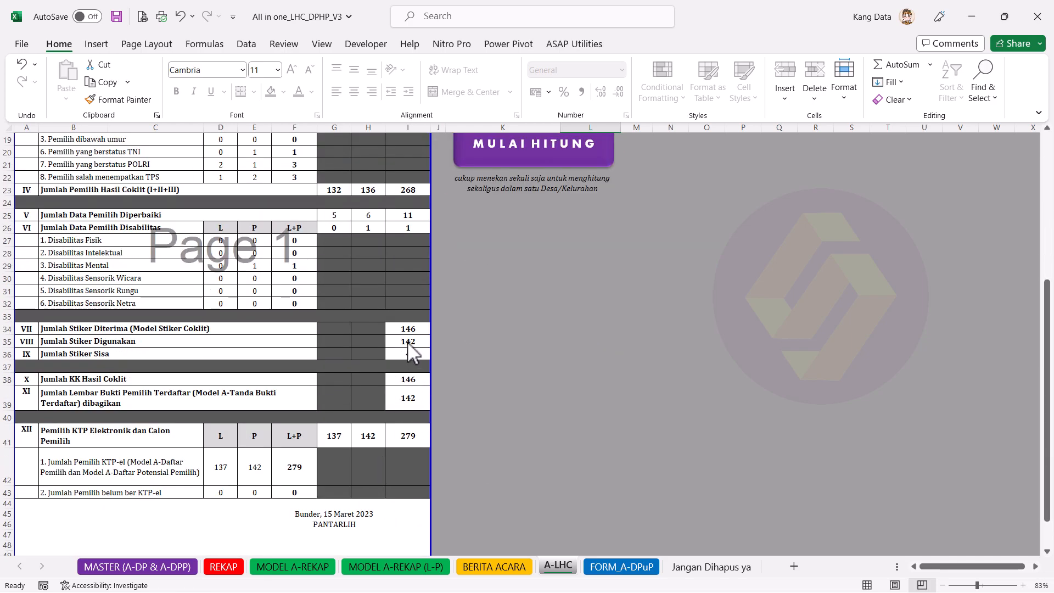
scroll(539, 417, "up", 6)
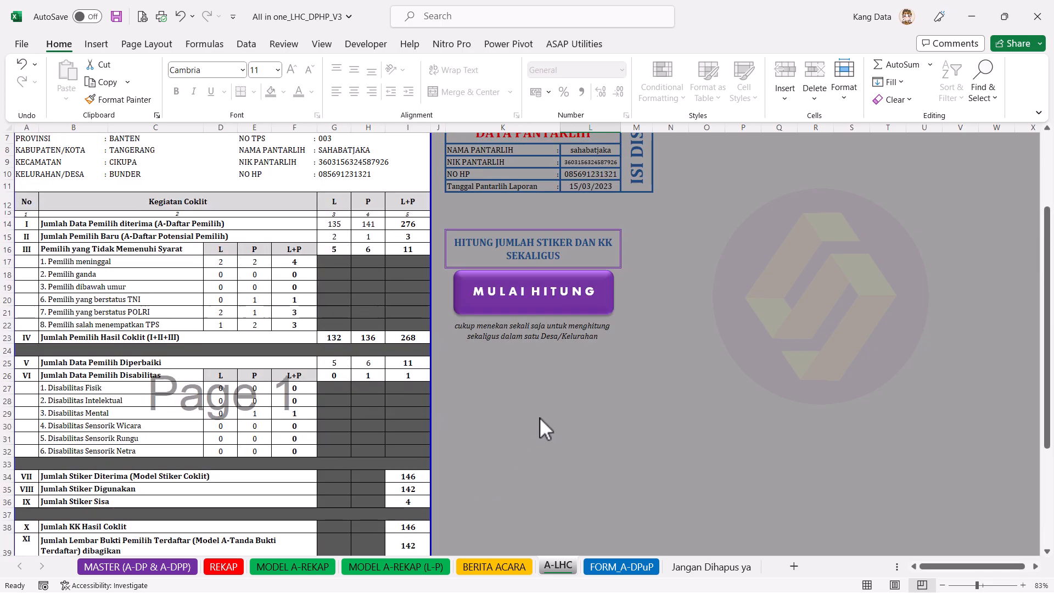
Step: Re-enter TPS 002 and then TPS 003 in L4 to recalculate the A-LHC report
left_click(591, 174)
type("2")
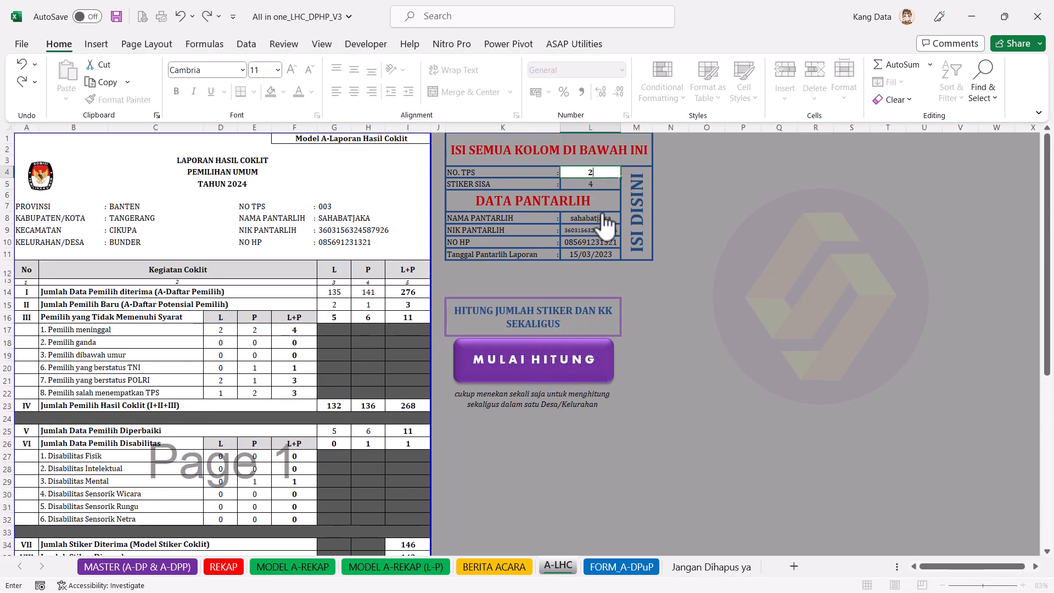
key("Return")
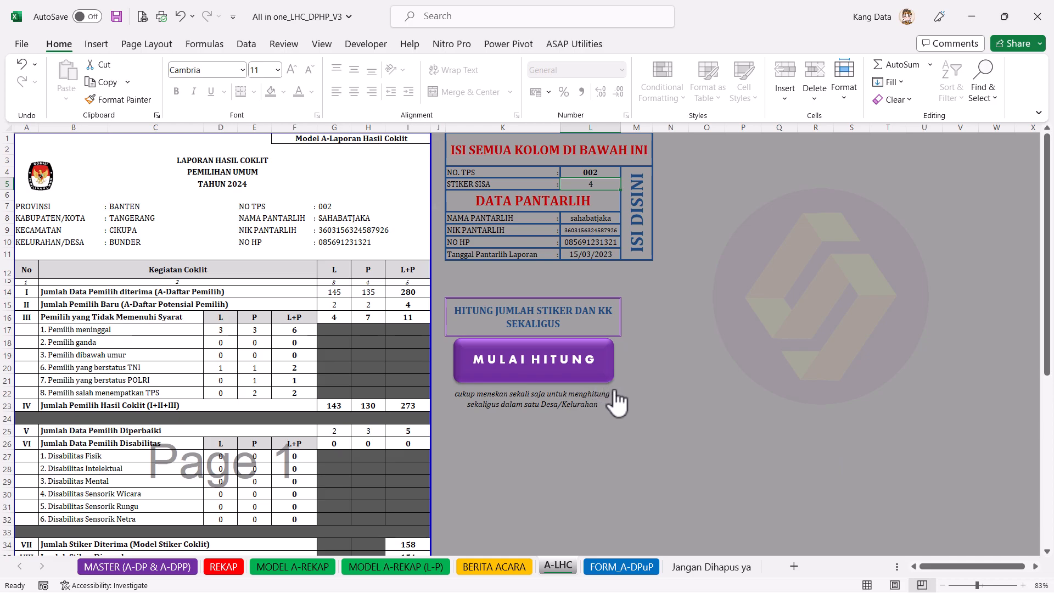
left_click(602, 172)
type("3")
key("Return")
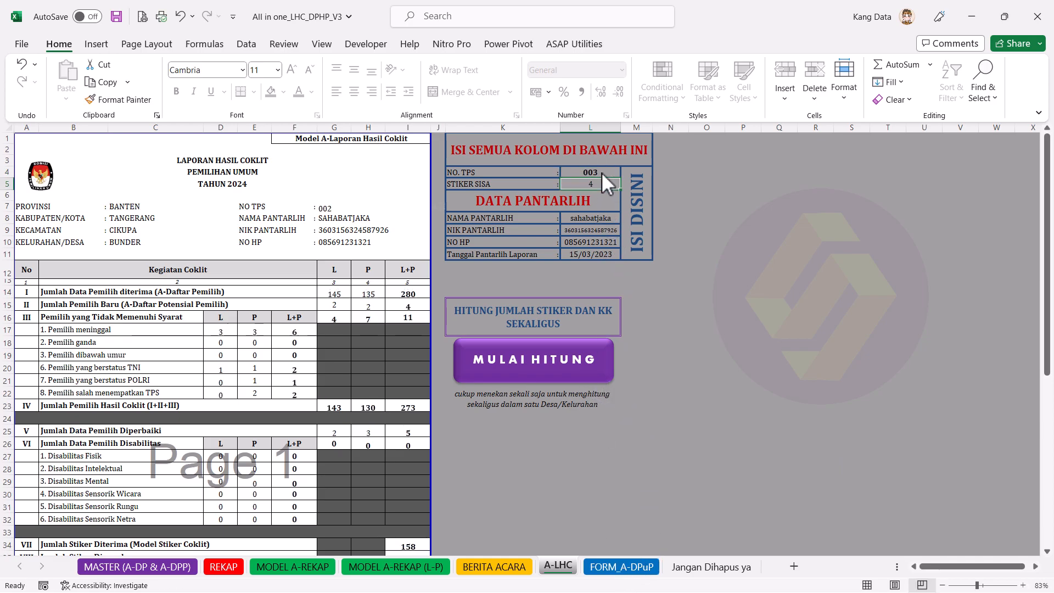
Step: Confirm FORM_A-DPuP lists 25 entries for TPS 003 and return to MASTER (A-DP & A-DPP)
left_click(622, 566)
scroll(248, 429, "down", 3)
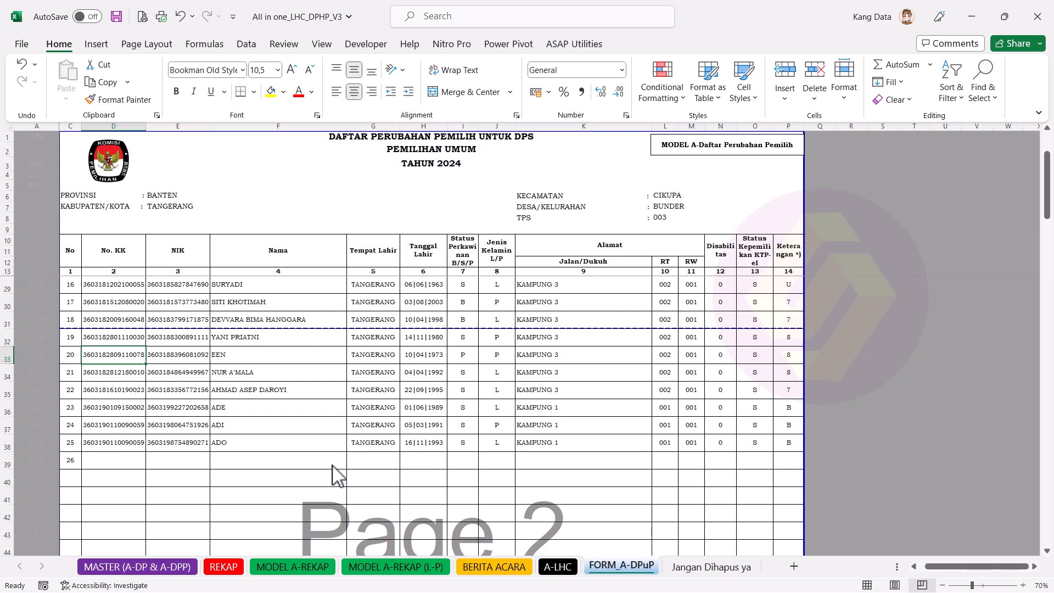
left_click(156, 561)
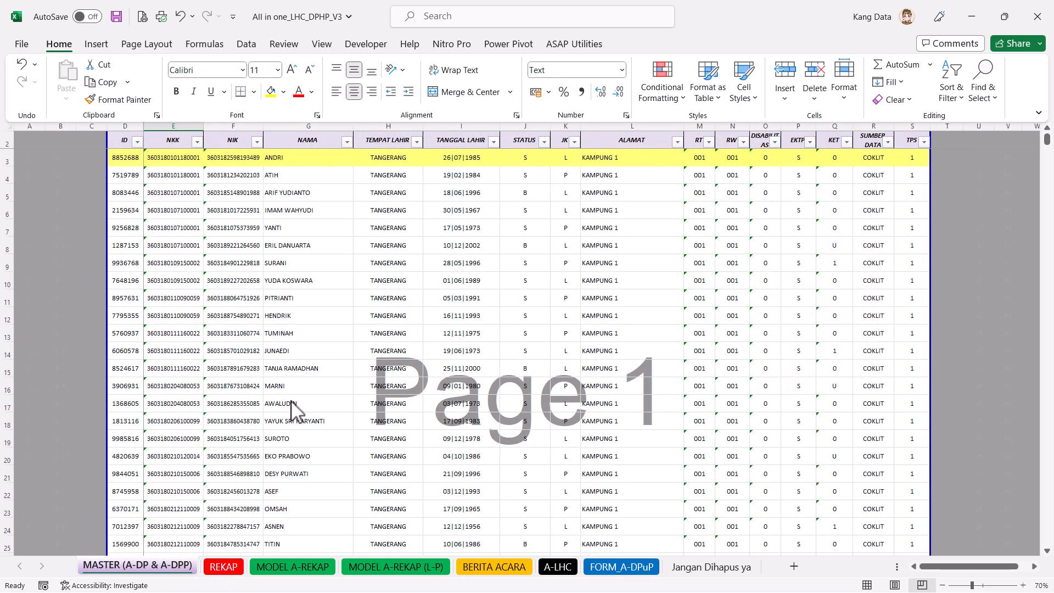